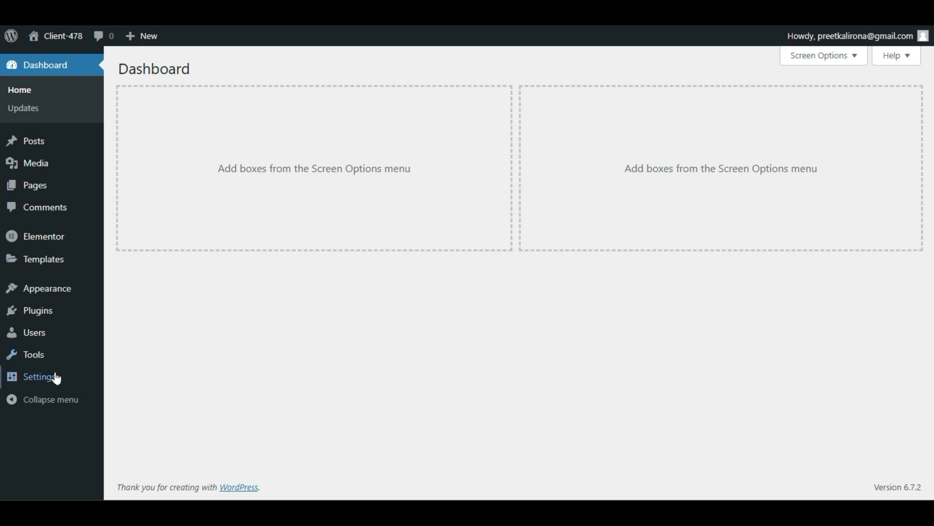
Save the permalink settings with the Post name structure and dismiss the notices on the page.
{"action": "mouse_move", "coordinate": [56, 381]}
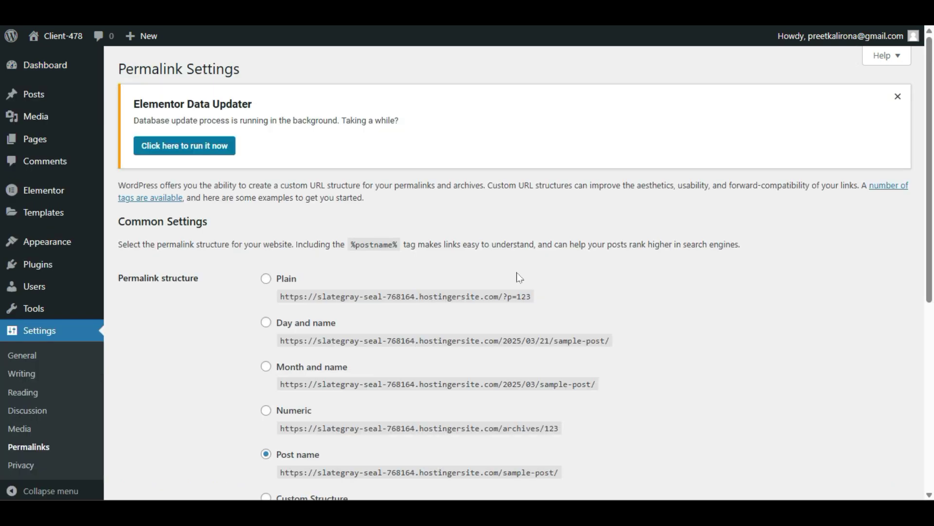
{"action": "scroll", "coordinate": [519, 277], "scroll_direction": "down", "scroll_amount": 3}
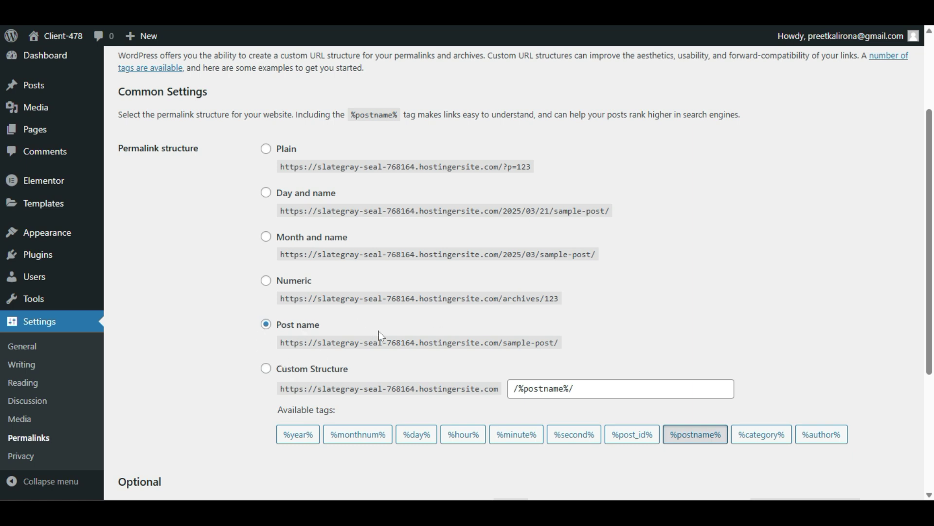
{"action": "scroll", "coordinate": [382, 335], "scroll_direction": "down", "scroll_amount": 4}
{"action": "left_click", "coordinate": [153, 432]}
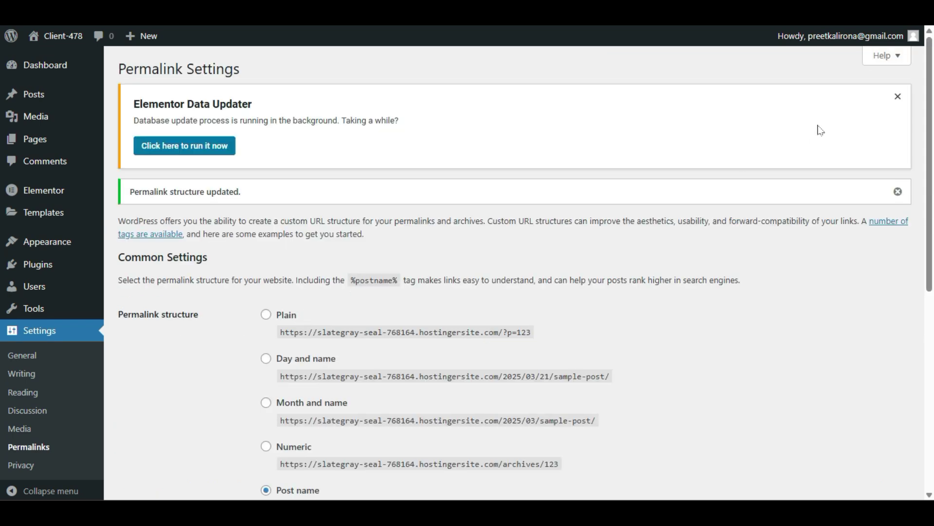
{"action": "left_click", "coordinate": [898, 95]}
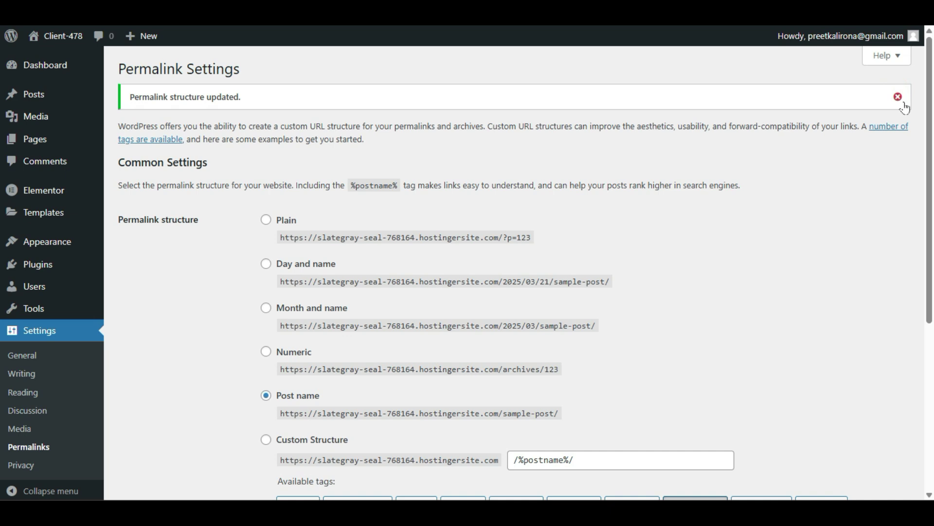
{"action": "left_click", "coordinate": [898, 96]}
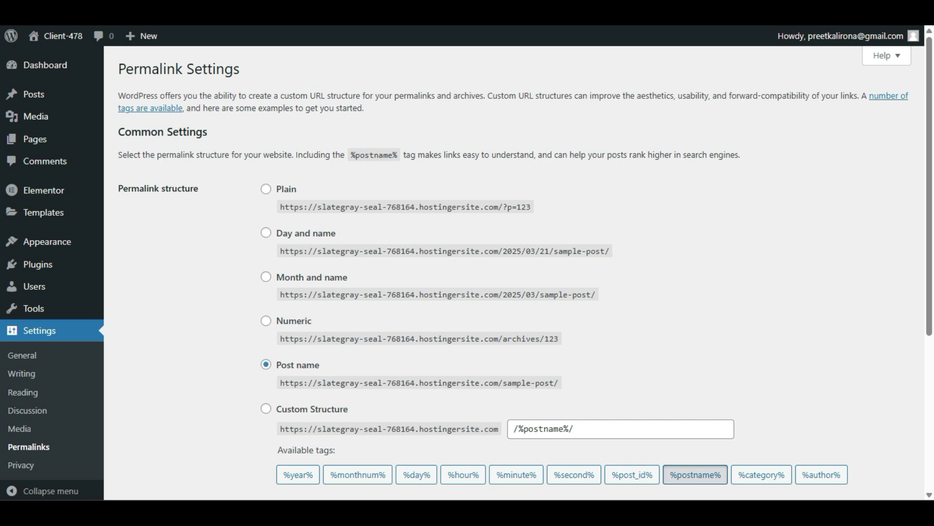
Review the installed themes and browse the popular themes available to add, dismissing the Elementor Data Updater notices.
{"action": "mouse_move", "coordinate": [58, 247]}
{"action": "left_click", "coordinate": [129, 244]}
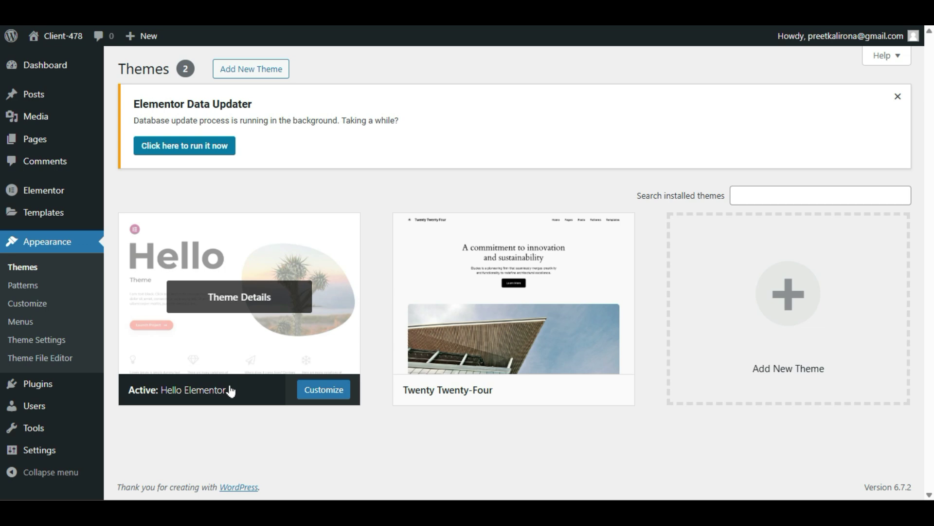
{"action": "left_click", "coordinate": [899, 97]}
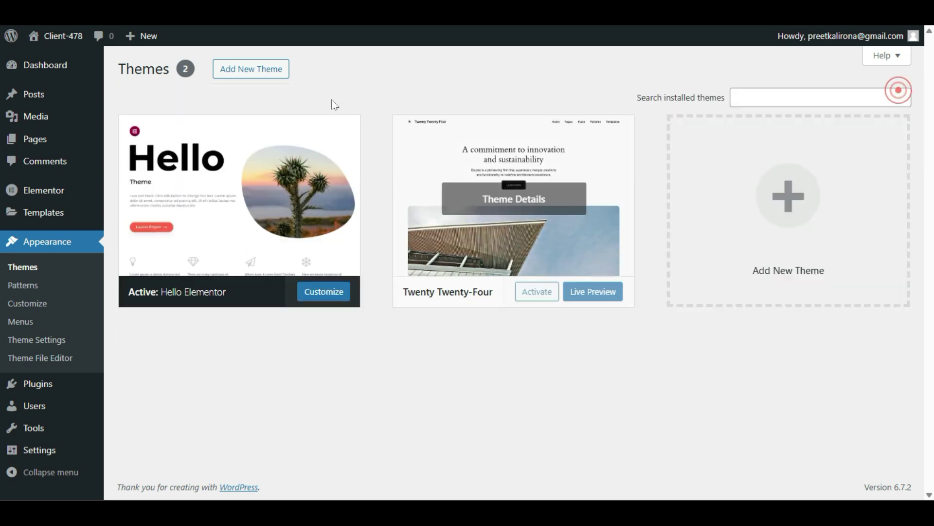
{"action": "left_click", "coordinate": [263, 69]}
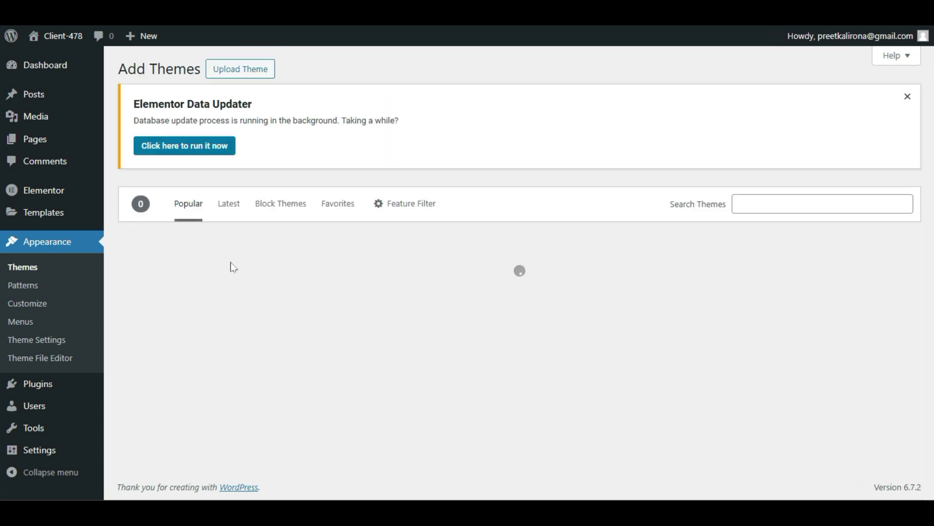
{"action": "left_click", "coordinate": [908, 97]}
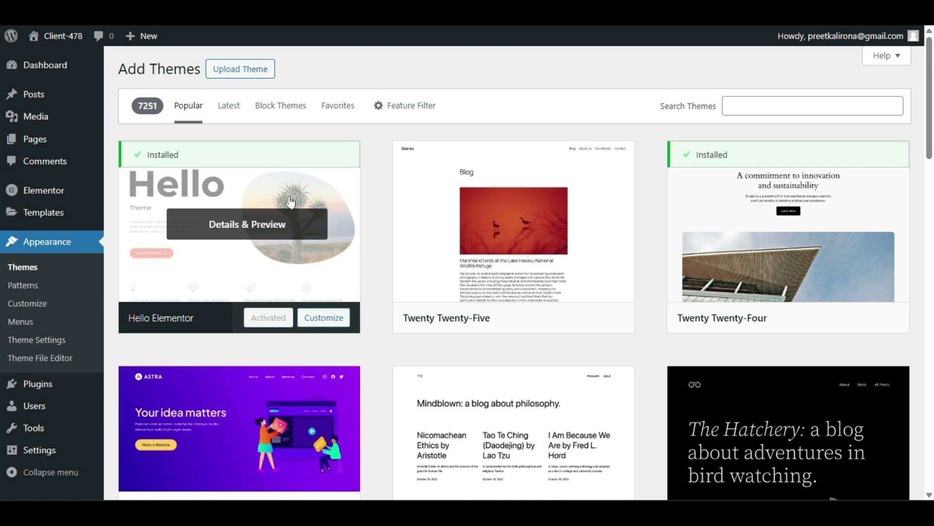
{"action": "key", "text": "alt+Left"}
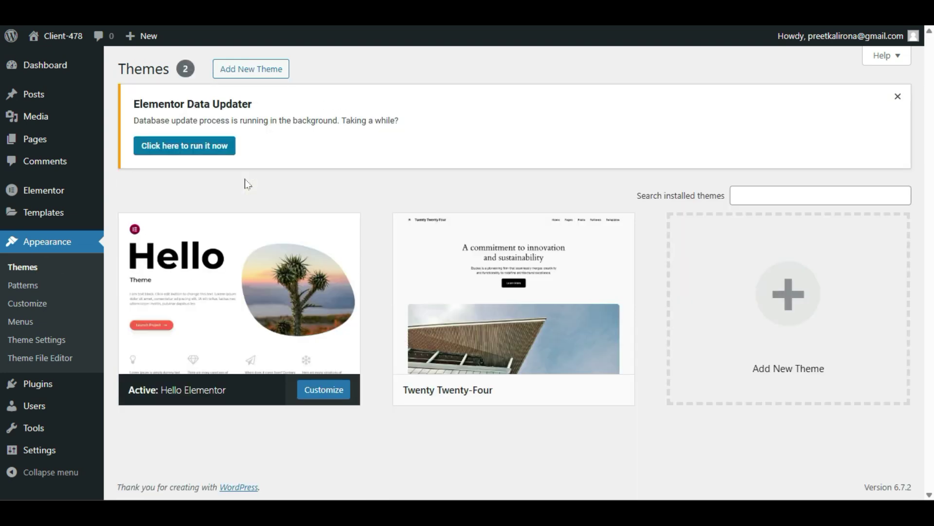
{"action": "left_click", "coordinate": [898, 97]}
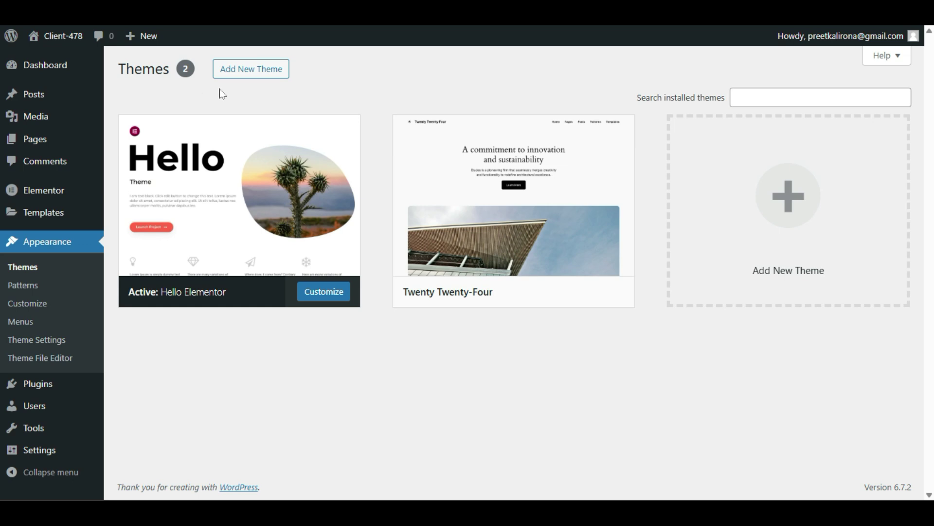
Search the available plugins for "elementor".
{"action": "mouse_move", "coordinate": [37, 385]}
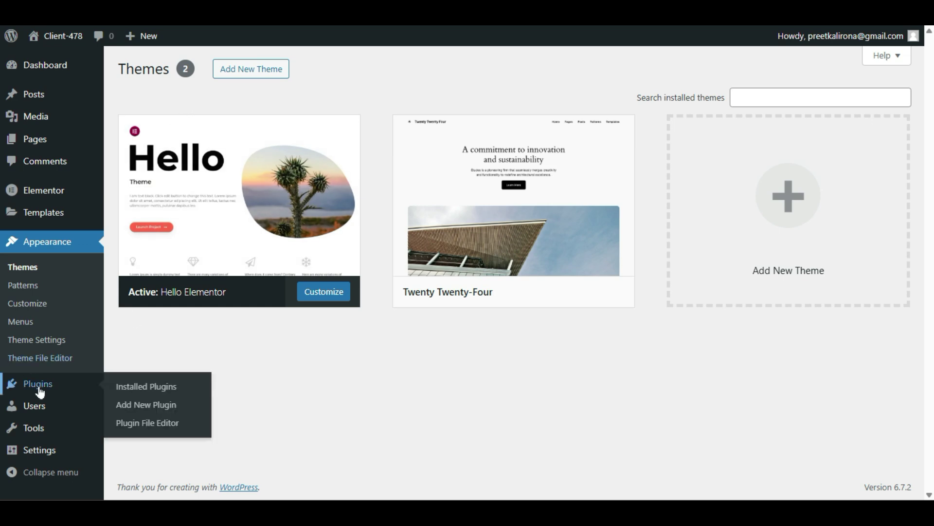
{"action": "left_click", "coordinate": [151, 413]}
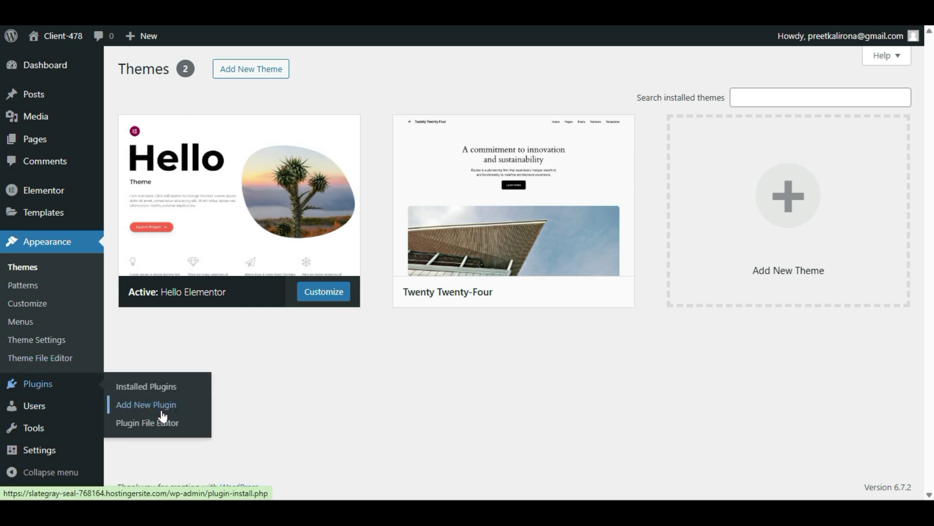
{"action": "left_click", "coordinate": [737, 104]}
{"action": "type", "text": "elem"}
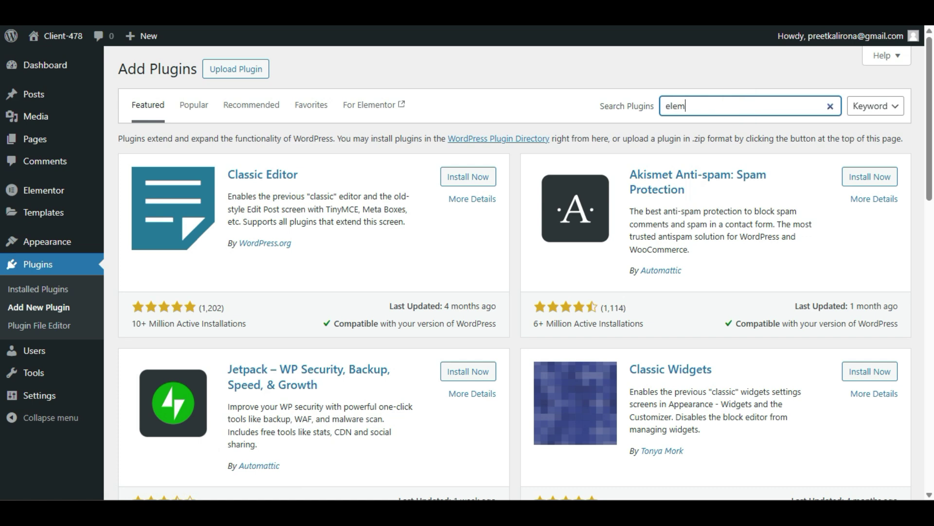
{"action": "type", "text": "entor"}
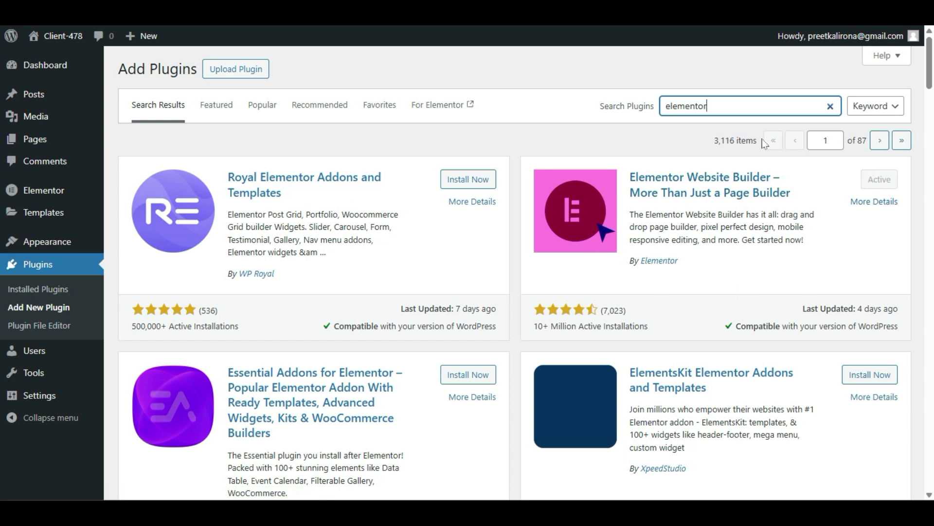
{"action": "triple_click", "coordinate": [746, 105]}
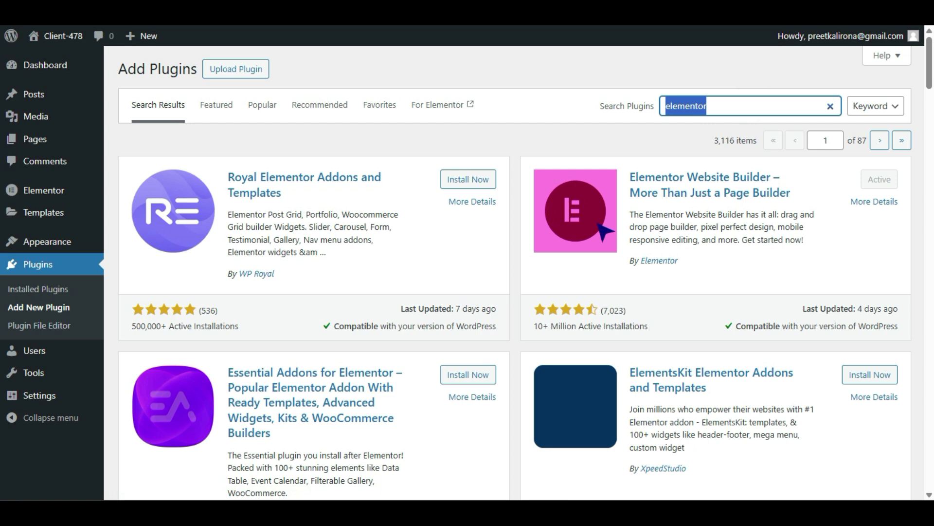
{"action": "left_click", "coordinate": [730, 103]}
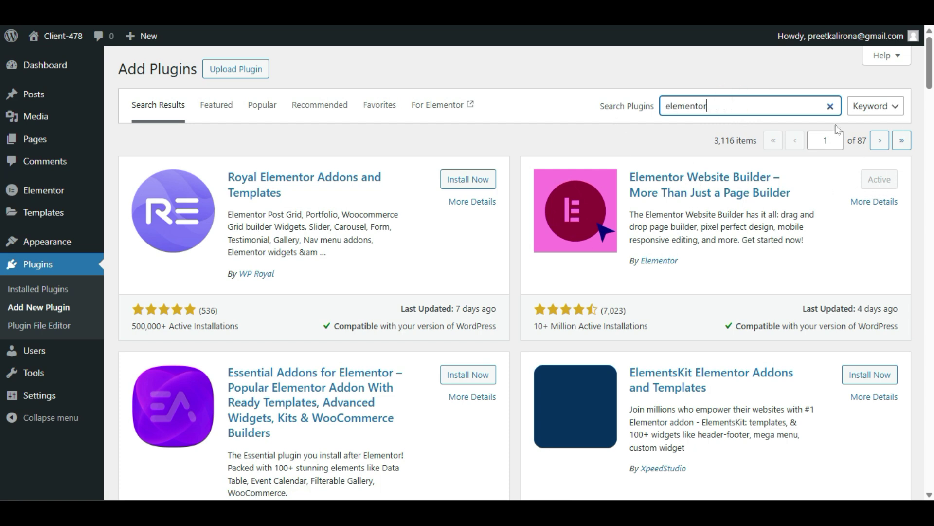
{"action": "double_click", "coordinate": [725, 105]}
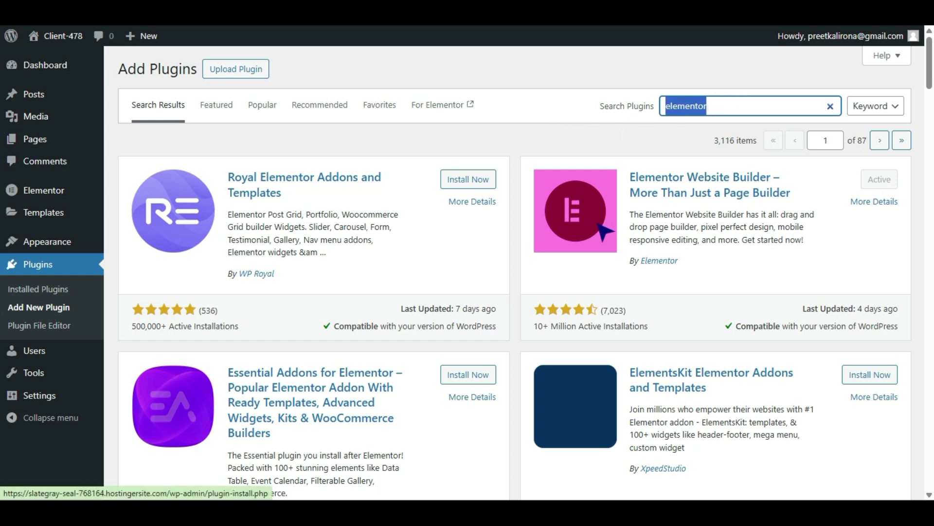
{"action": "double_click", "coordinate": [732, 103]}
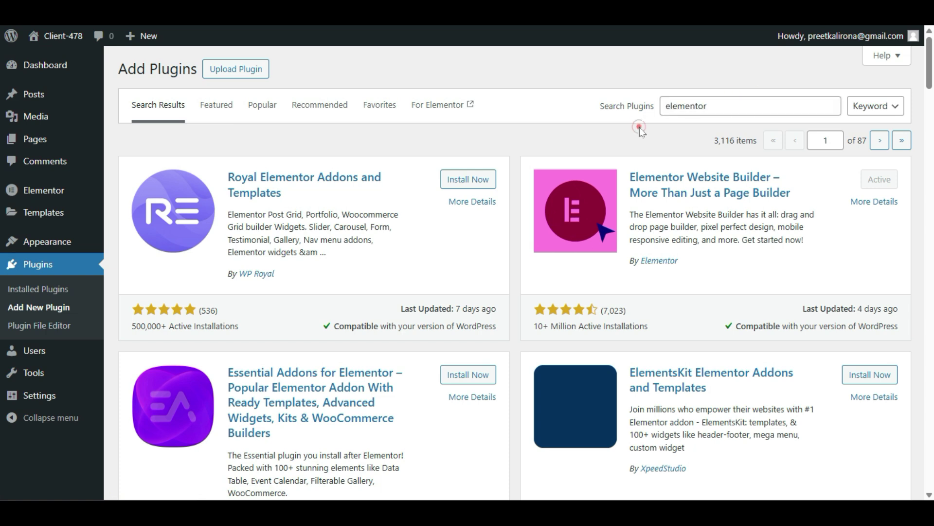
Install and activate the ElementsKit Elementor Addons and Templates plugin.
{"action": "scroll", "coordinate": [559, 140], "scroll_direction": "down", "scroll_amount": 4}
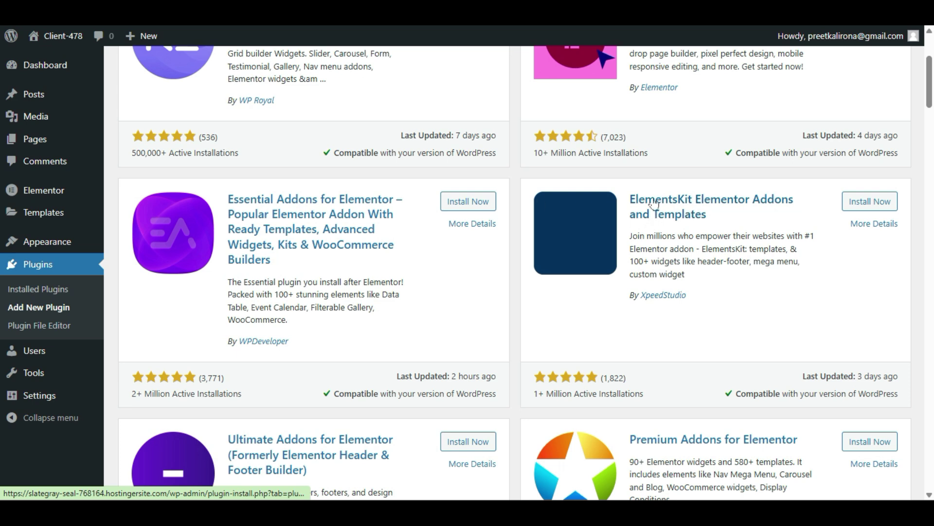
{"action": "left_click", "coordinate": [877, 210]}
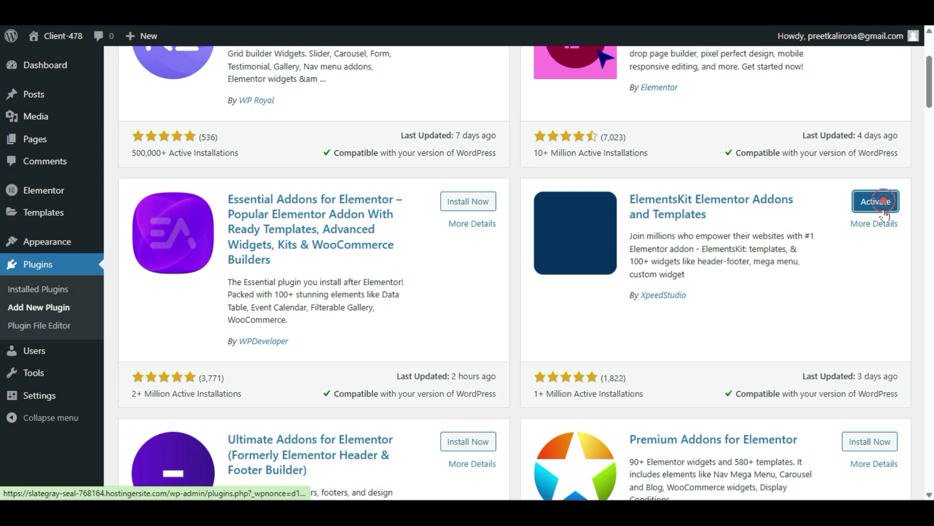
{"action": "left_click", "coordinate": [881, 212]}
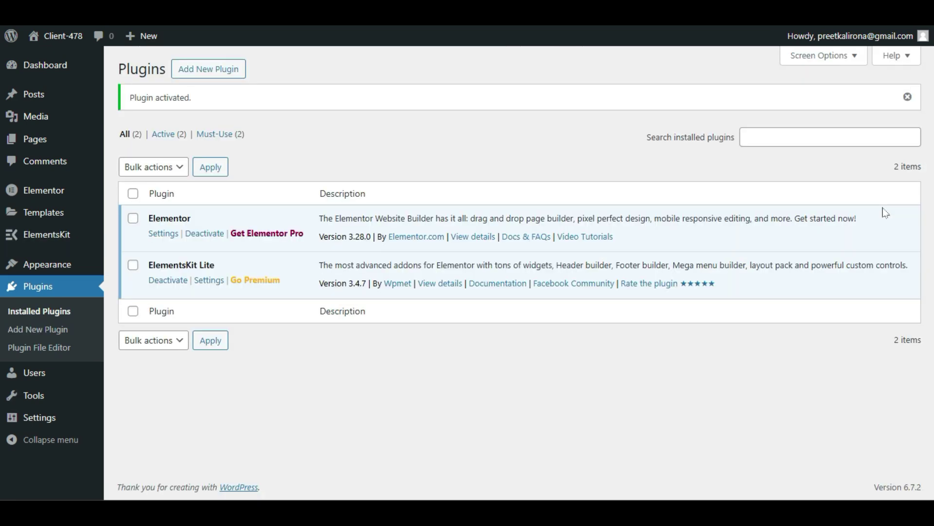
Open the ElementsKit configuration page from the dashboard.
{"action": "mouse_move", "coordinate": [66, 67]}
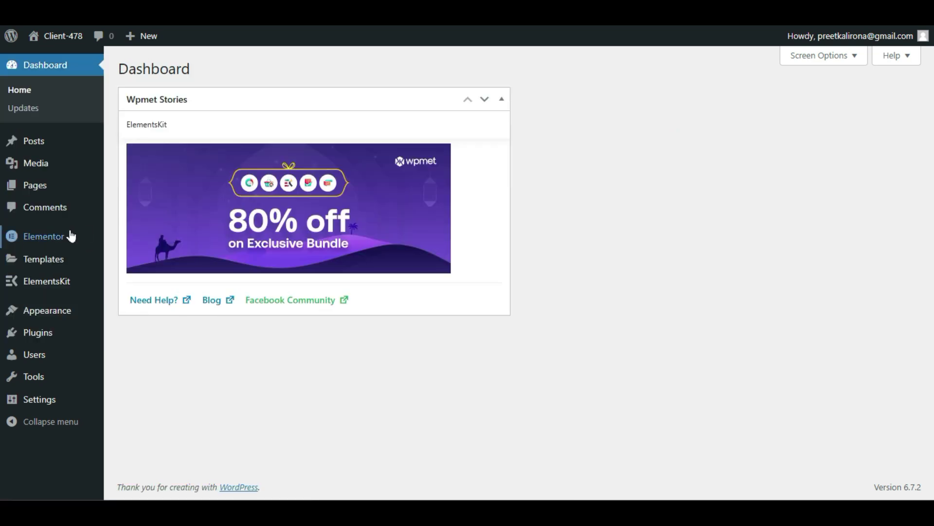
{"action": "mouse_move", "coordinate": [61, 290]}
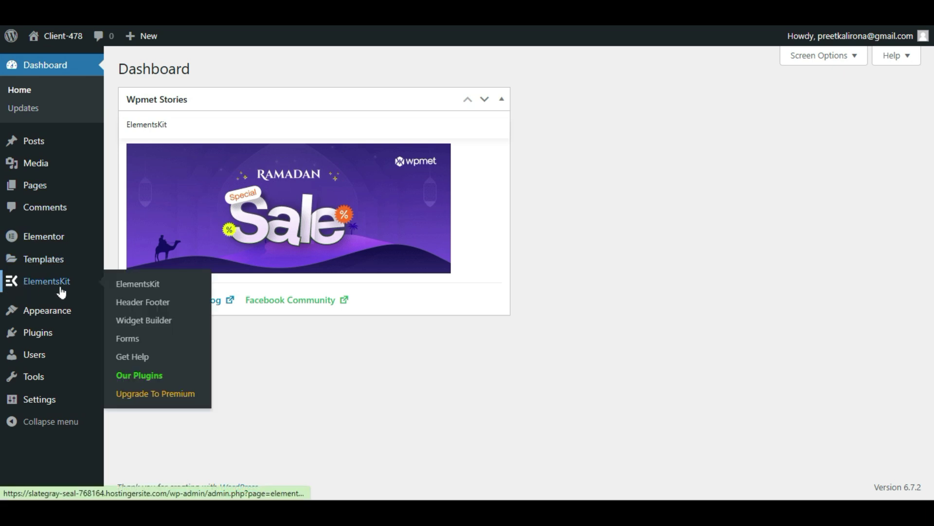
{"action": "left_click", "coordinate": [159, 287]}
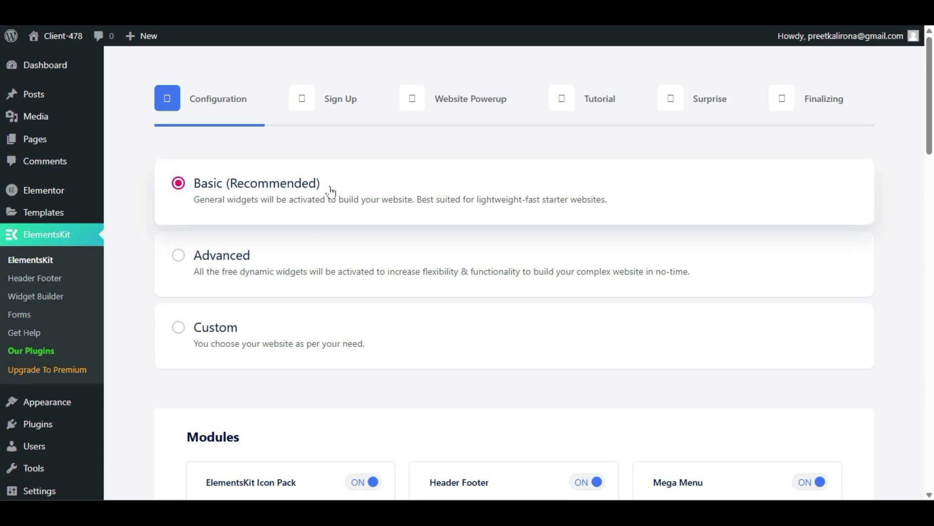
Examine the ElementsKit configuration presets, the modules including Header Footer and Widget Builder, and the widget lists down to Form Widgets.
{"action": "scroll", "coordinate": [438, 173], "scroll_direction": "down", "scroll_amount": 3}
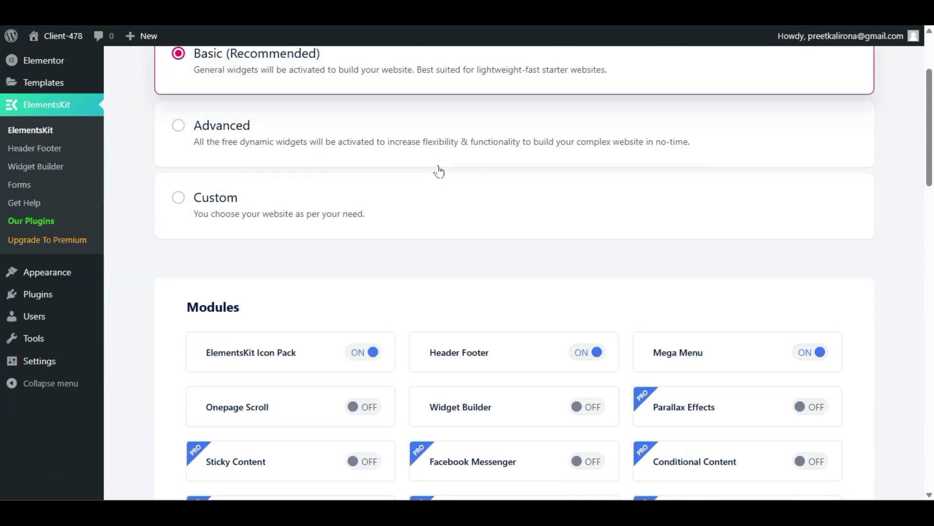
{"action": "scroll", "coordinate": [441, 171], "scroll_direction": "down", "scroll_amount": 3}
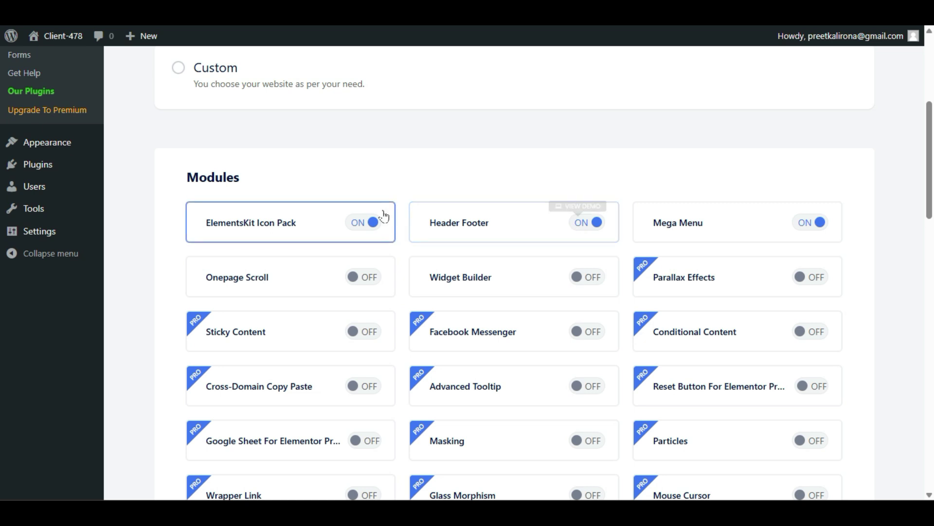
{"action": "scroll", "coordinate": [382, 217], "scroll_direction": "up", "scroll_amount": 4}
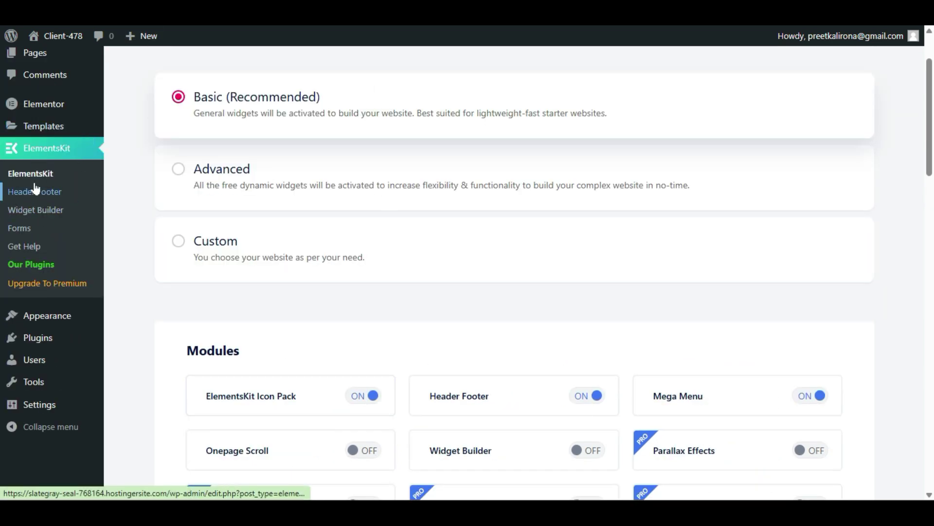
{"action": "left_click", "coordinate": [55, 192]}
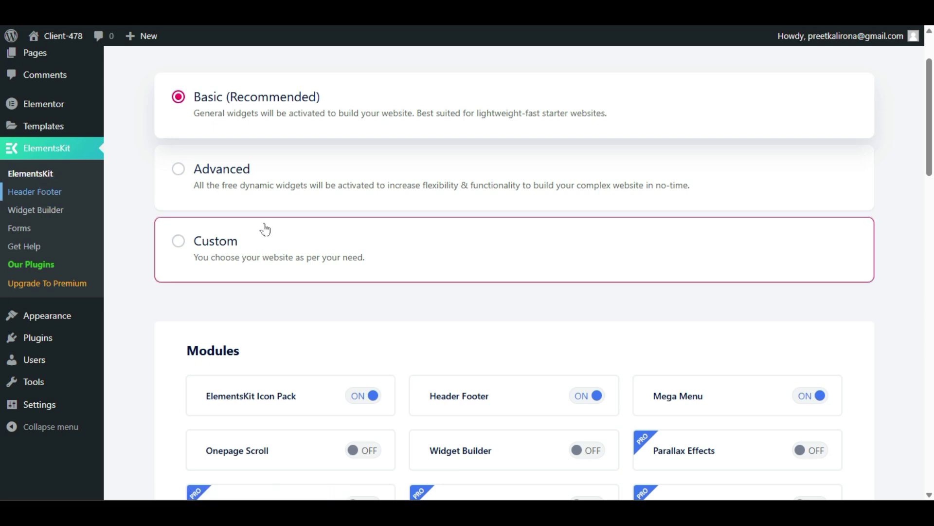
{"action": "scroll", "coordinate": [265, 229], "scroll_direction": "up", "scroll_amount": 2}
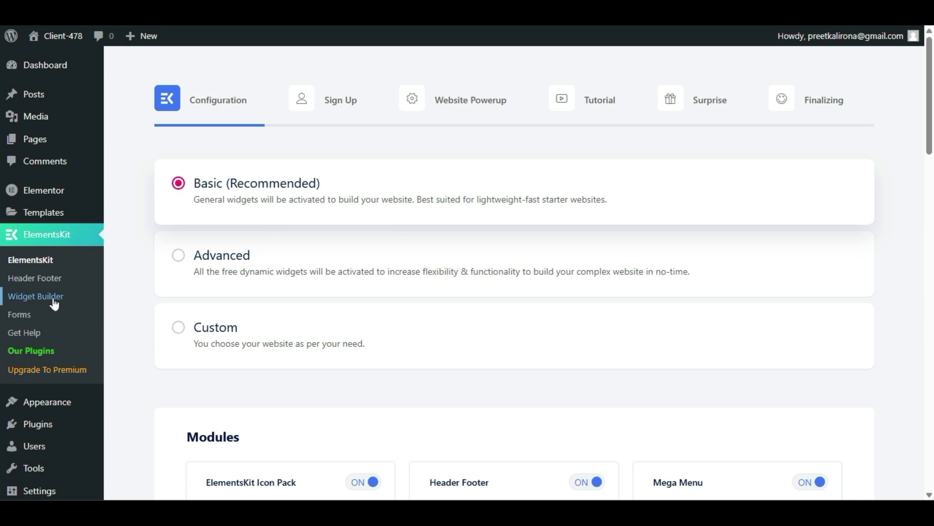
{"action": "left_click", "coordinate": [54, 277]}
{"action": "scroll", "coordinate": [163, 288], "scroll_direction": "down", "scroll_amount": 12}
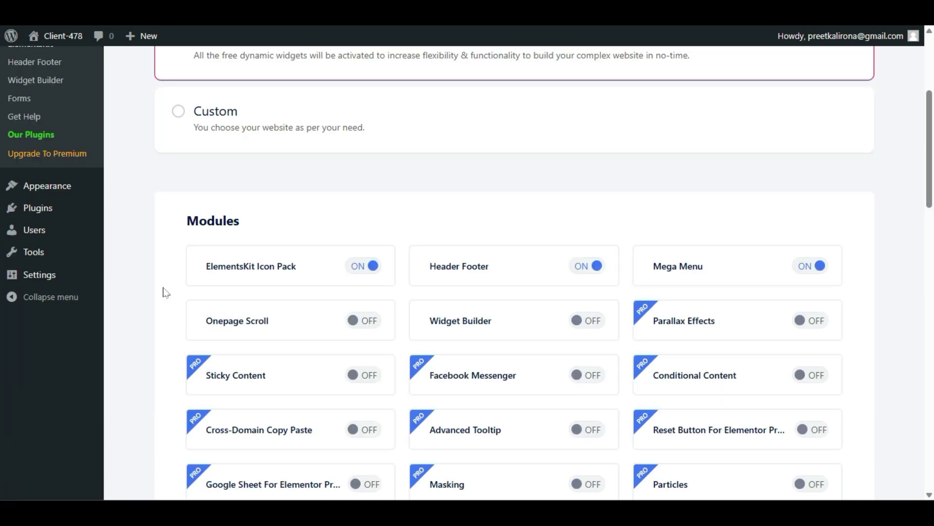
{"action": "scroll", "coordinate": [163, 291], "scroll_direction": "down", "scroll_amount": 1}
{"action": "scroll", "coordinate": [162, 289], "scroll_direction": "up", "scroll_amount": 10}
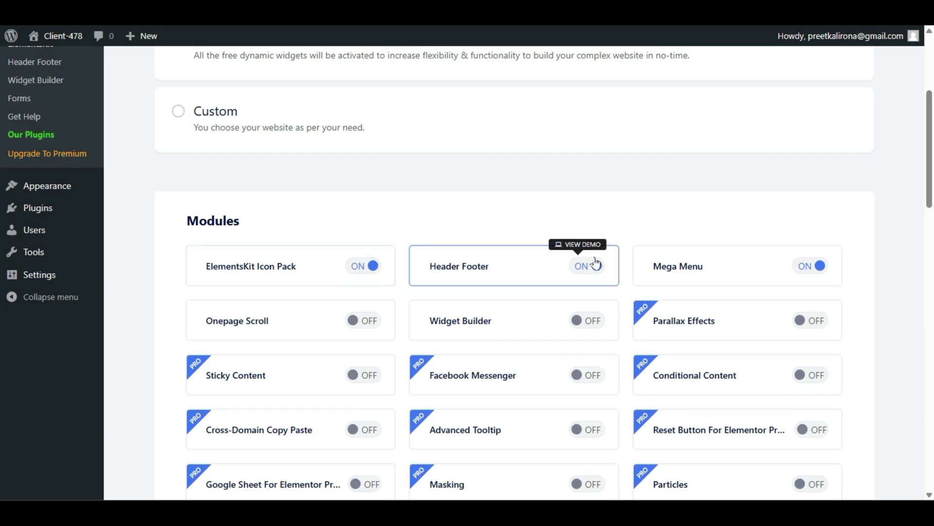
{"action": "scroll", "coordinate": [594, 276], "scroll_direction": "down", "scroll_amount": 3}
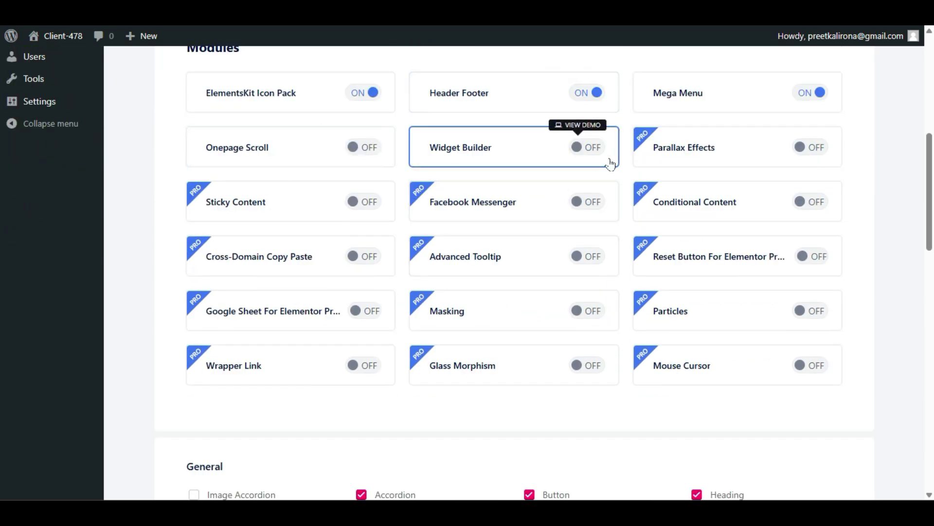
{"action": "left_click", "coordinate": [598, 149]}
{"action": "scroll", "coordinate": [362, 146], "scroll_direction": "down", "scroll_amount": 6}
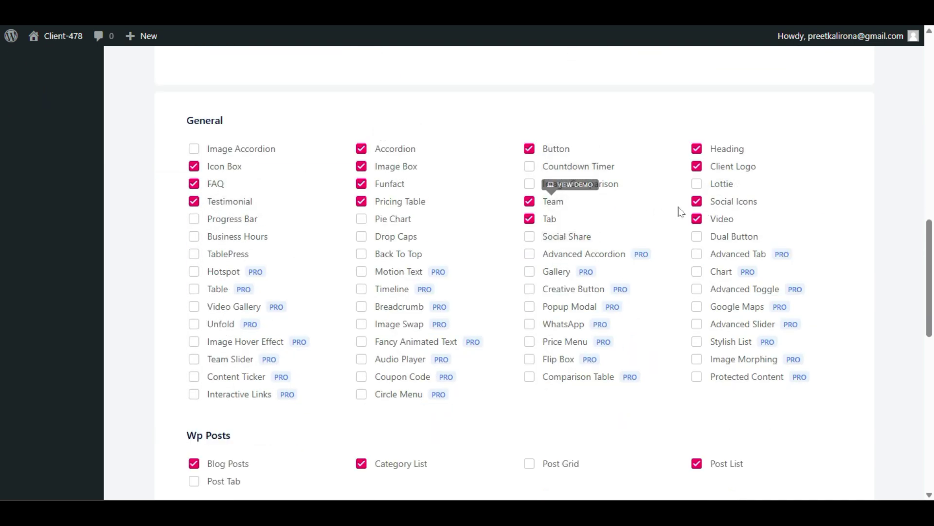
{"action": "scroll", "coordinate": [314, 273], "scroll_direction": "down", "scroll_amount": 4}
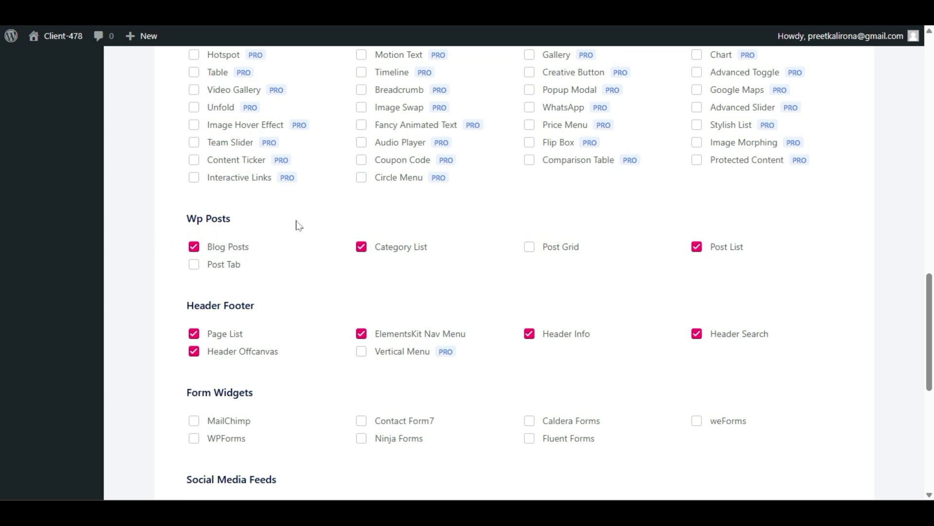
Keep the preselected ElementsKit widgets and proceed past the sign-up stage without entering an email address.
{"action": "scroll", "coordinate": [296, 223], "scroll_direction": "down", "scroll_amount": 4}
{"action": "scroll", "coordinate": [307, 209], "scroll_direction": "up", "scroll_amount": 2}
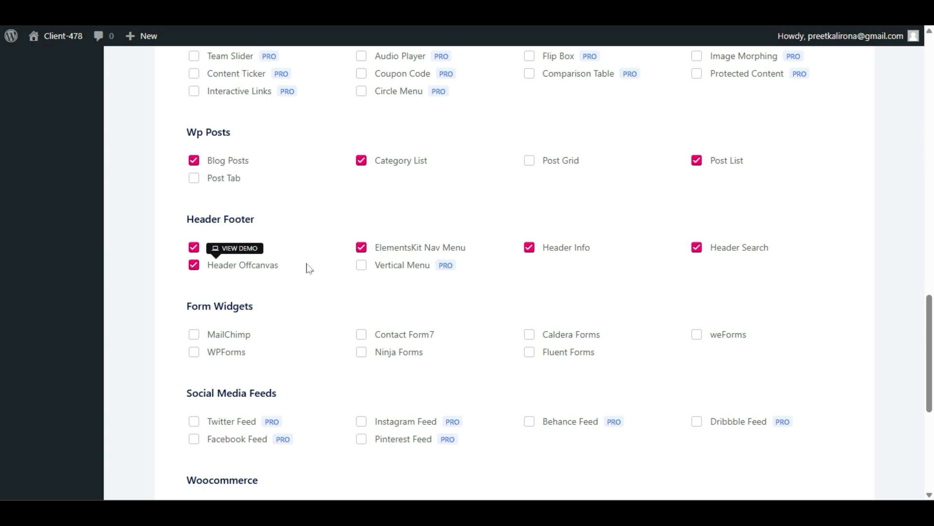
{"action": "scroll", "coordinate": [306, 269], "scroll_direction": "down", "scroll_amount": 6}
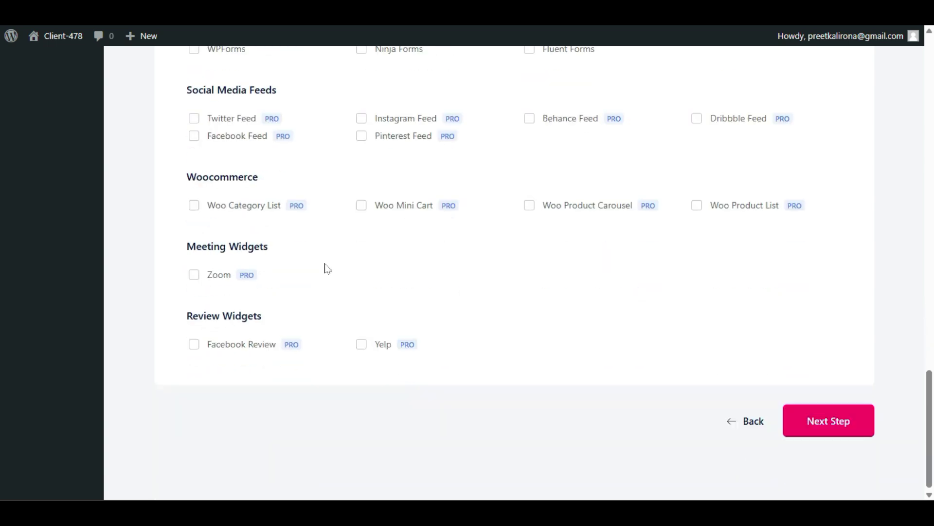
{"action": "left_click", "coordinate": [829, 435]}
{"action": "scroll", "coordinate": [660, 303], "scroll_direction": "down", "scroll_amount": 2}
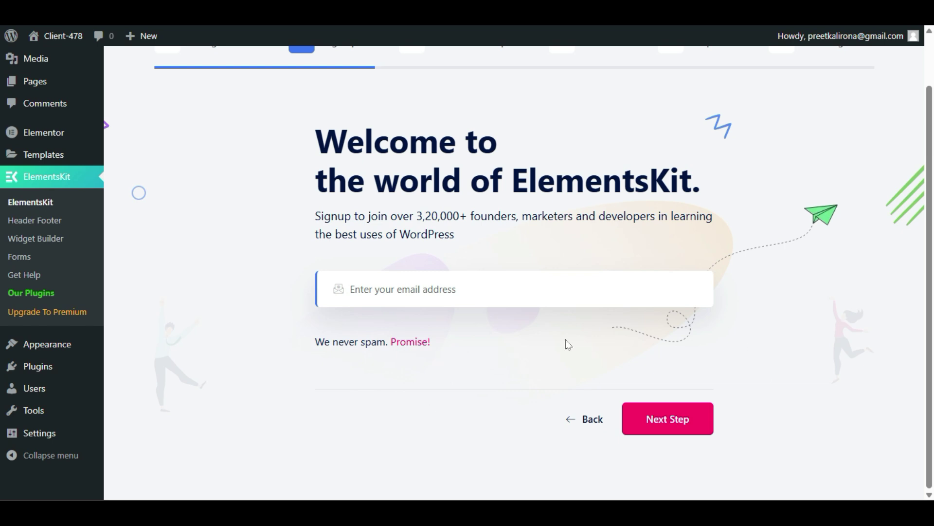
{"action": "left_click", "coordinate": [675, 410]}
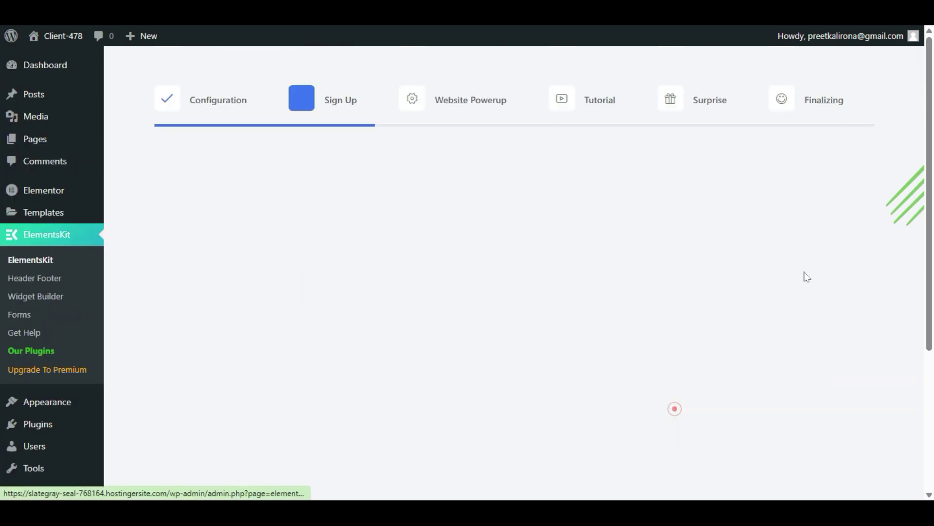
Finish the ElementsKit setup wizard without installing any recommended plugins and save the changes.
{"action": "scroll", "coordinate": [808, 261], "scroll_direction": "down", "scroll_amount": 5}
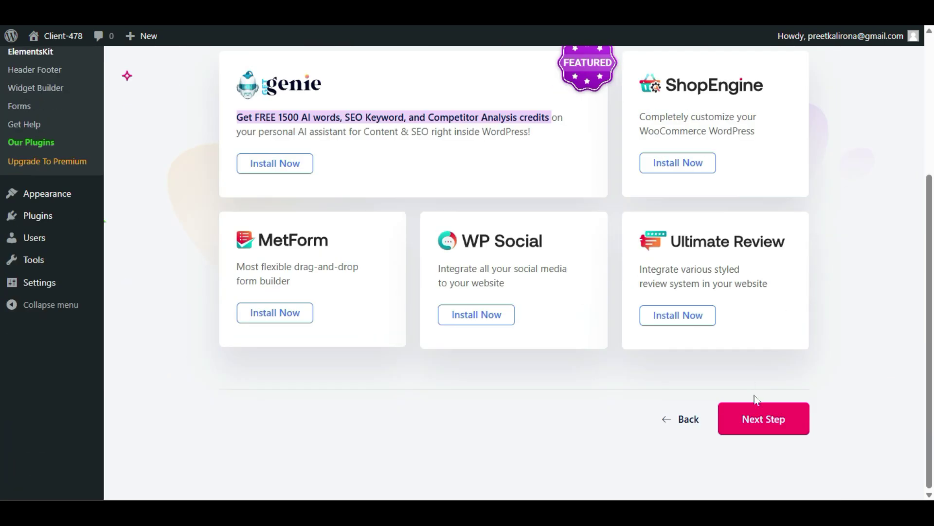
{"action": "left_click", "coordinate": [760, 418]}
{"action": "scroll", "coordinate": [859, 248], "scroll_direction": "down", "scroll_amount": 5}
{"action": "left_click", "coordinate": [781, 415]}
{"action": "scroll", "coordinate": [783, 421], "scroll_direction": "down", "scroll_amount": 4}
{"action": "left_click", "coordinate": [784, 423]}
{"action": "scroll", "coordinate": [798, 327], "scroll_direction": "down", "scroll_amount": 3}
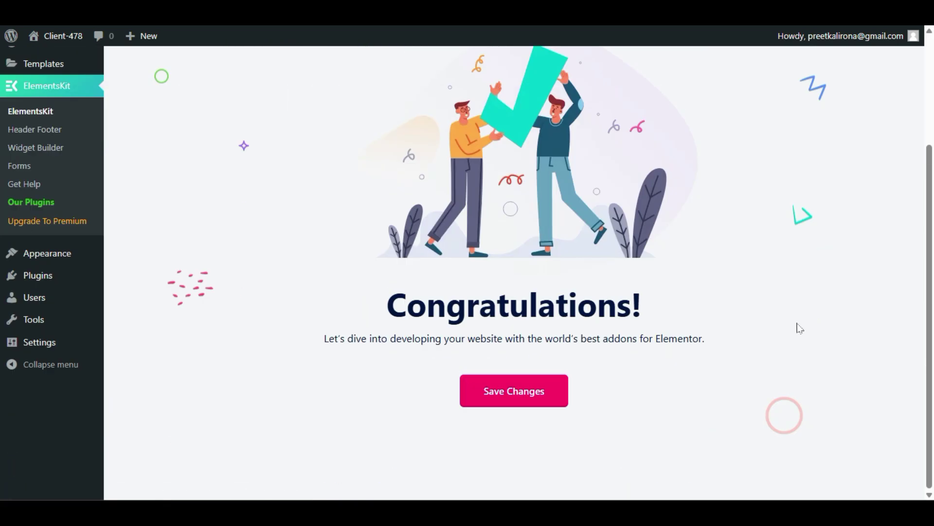
{"action": "left_click", "coordinate": [503, 393]}
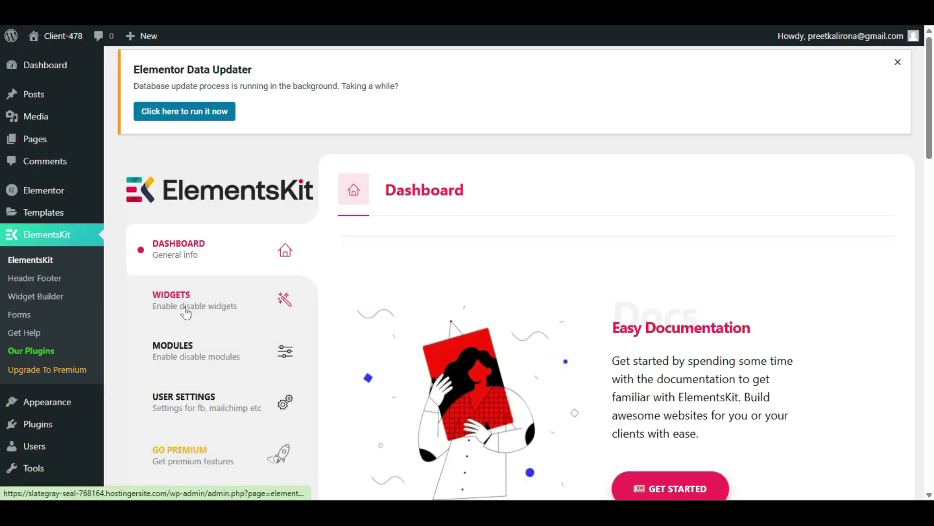
Open the ElementsKit header templates list and dismiss the Elementor Data Updater notices.
{"action": "left_click", "coordinate": [54, 280]}
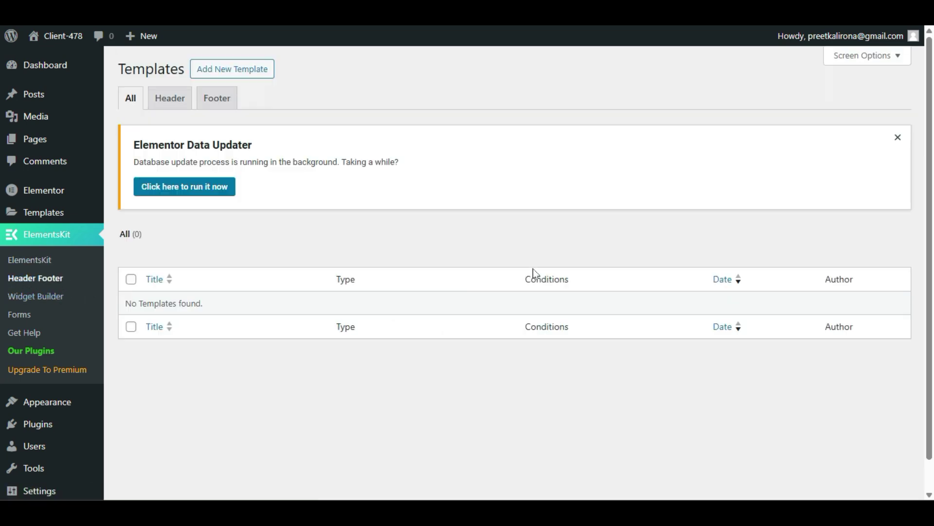
{"action": "left_click", "coordinate": [898, 137]}
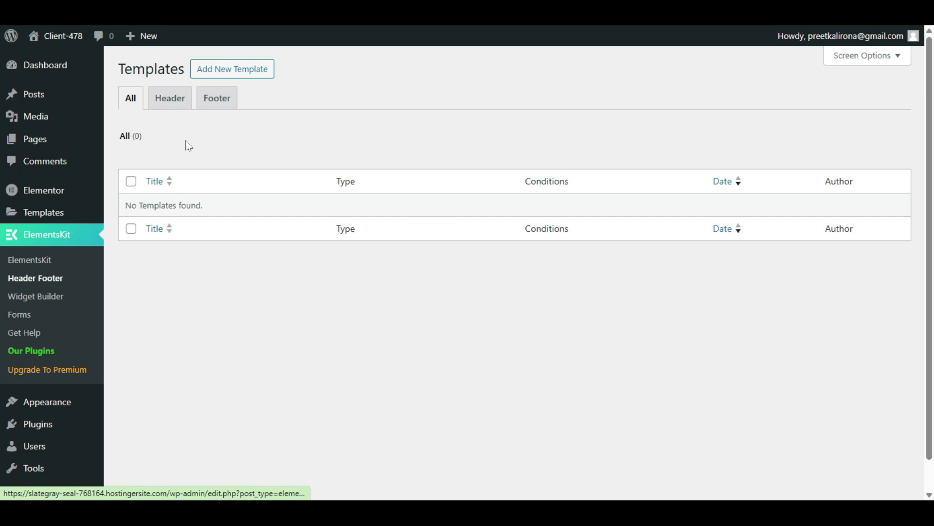
{"action": "left_click", "coordinate": [176, 99]}
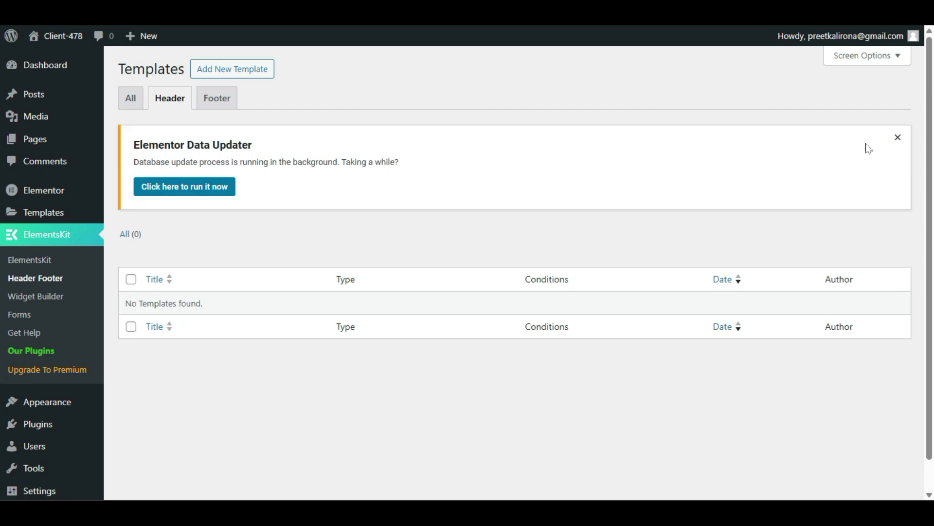
{"action": "left_click", "coordinate": [897, 137]}
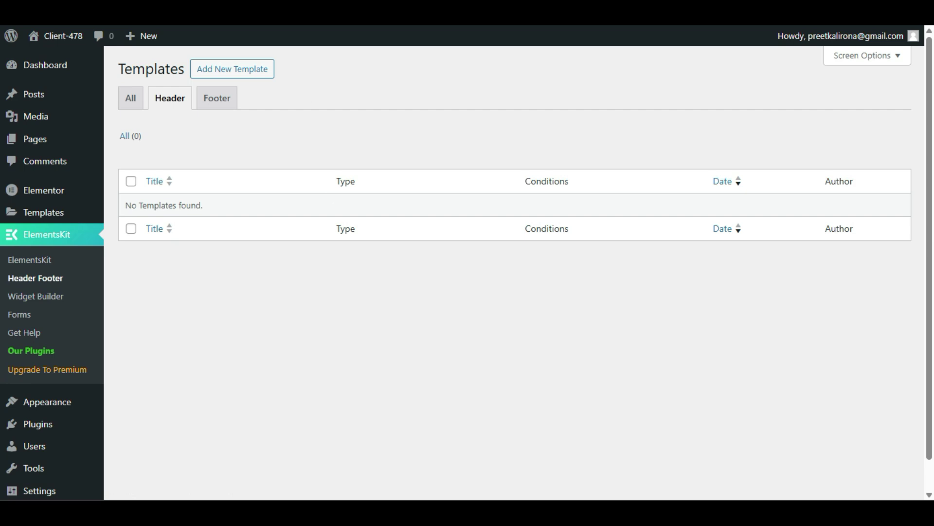
Create and save an activated template titled "my header" with type Header and the condition Entire Site.
{"action": "left_click", "coordinate": [254, 71]}
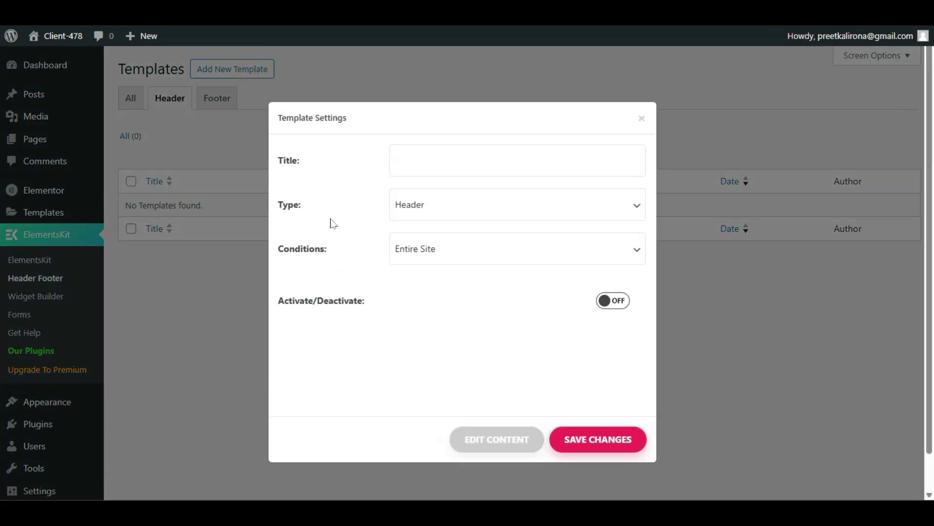
{"action": "left_click", "coordinate": [486, 166]}
{"action": "type", "text": "my header"}
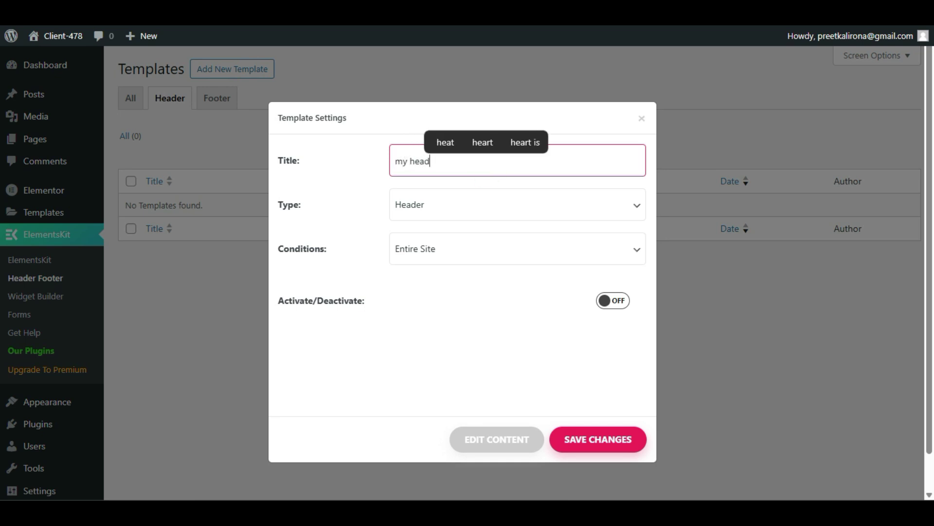
{"action": "left_click", "coordinate": [347, 211]}
{"action": "left_click", "coordinate": [462, 210]}
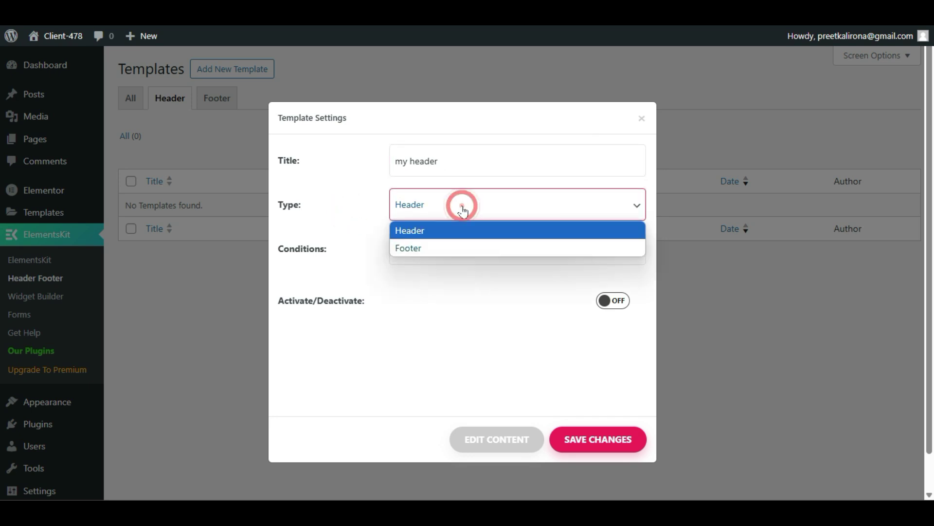
{"action": "left_click", "coordinate": [451, 231]}
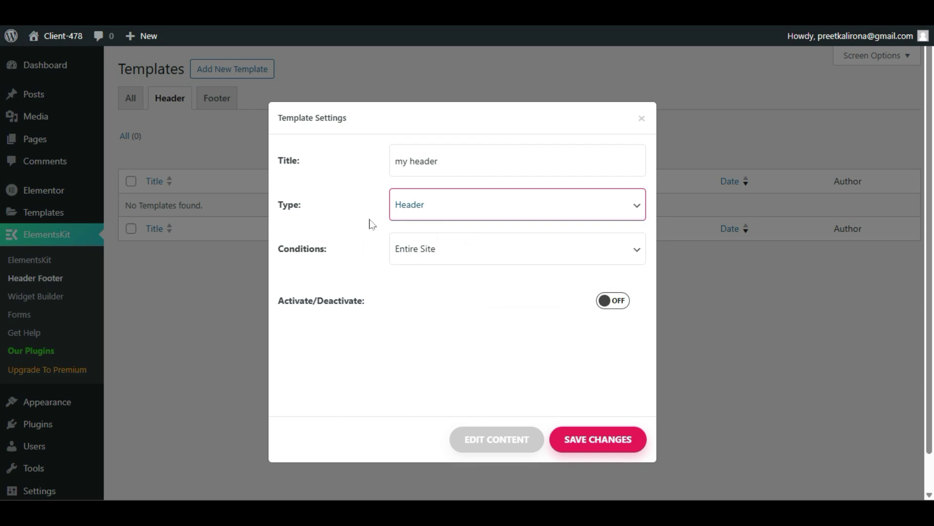
{"action": "left_click", "coordinate": [460, 251]}
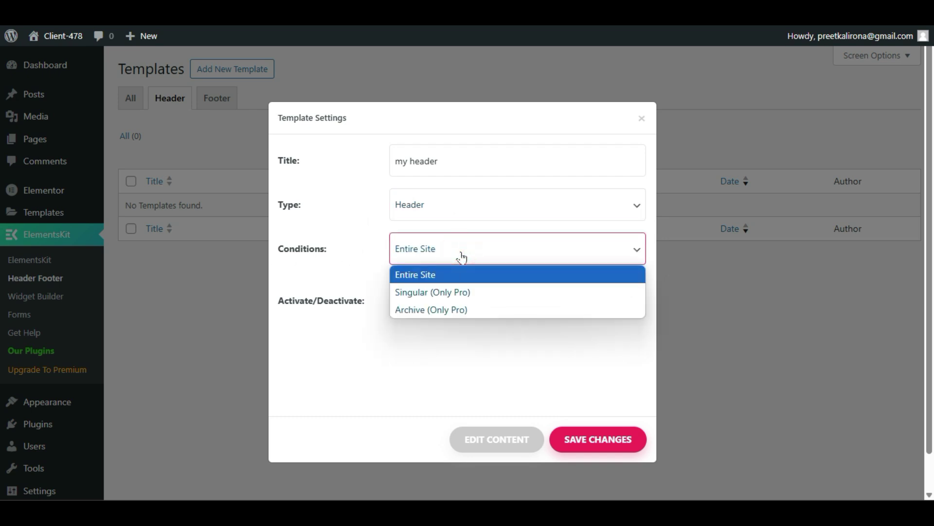
{"action": "left_click", "coordinate": [439, 275]}
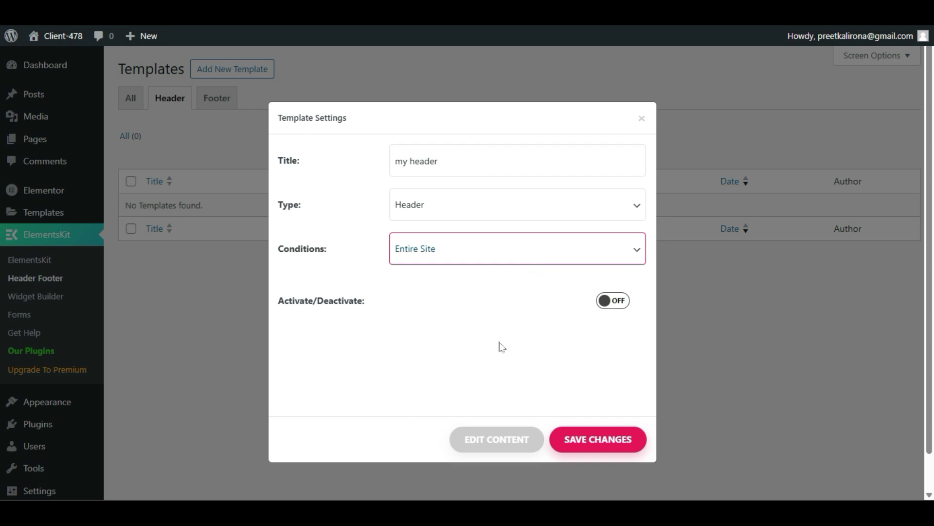
{"action": "left_click", "coordinate": [616, 304]}
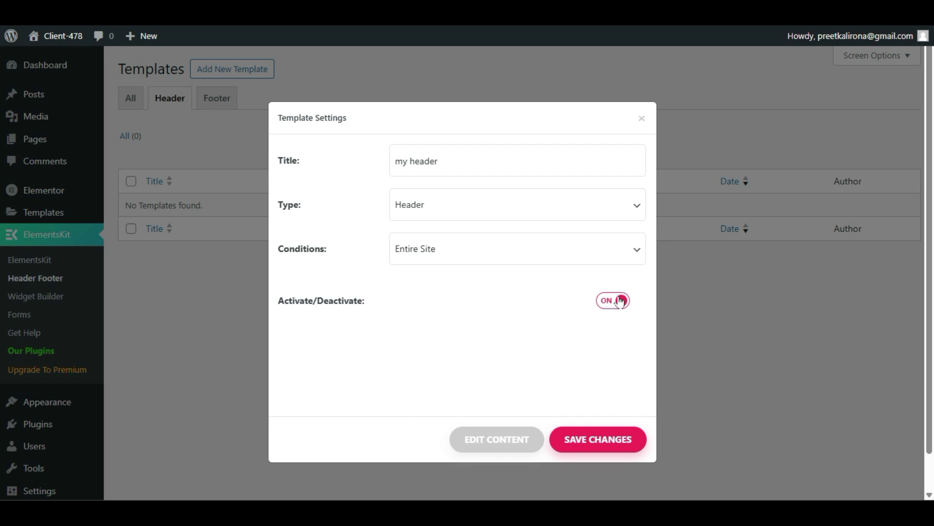
{"action": "left_click", "coordinate": [625, 441]}
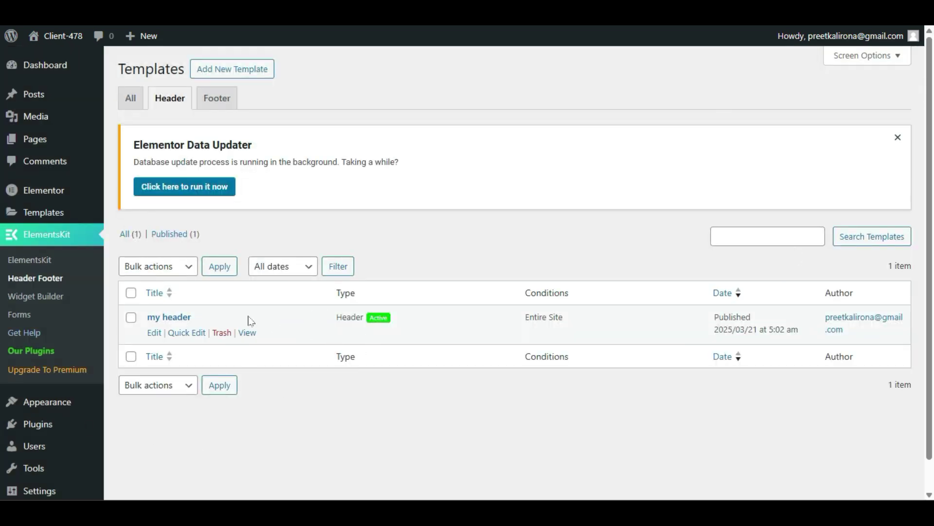
Open the content of the "my header" template for editing in Elementor.
{"action": "left_click", "coordinate": [155, 333]}
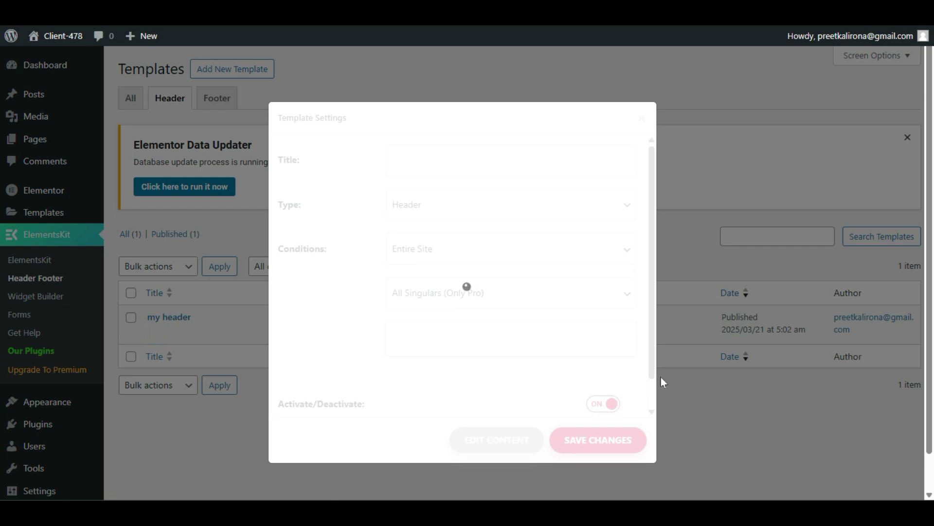
{"action": "left_click", "coordinate": [642, 119]}
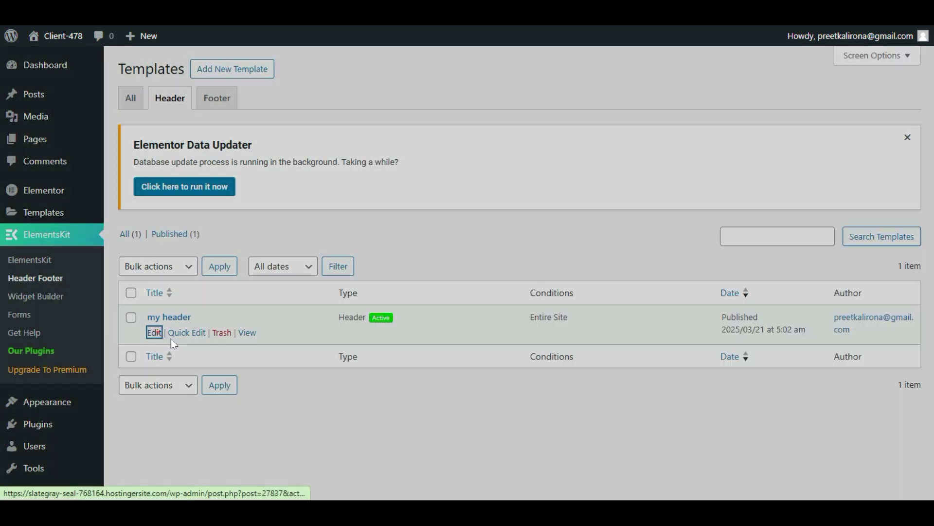
{"action": "left_click", "coordinate": [156, 333]}
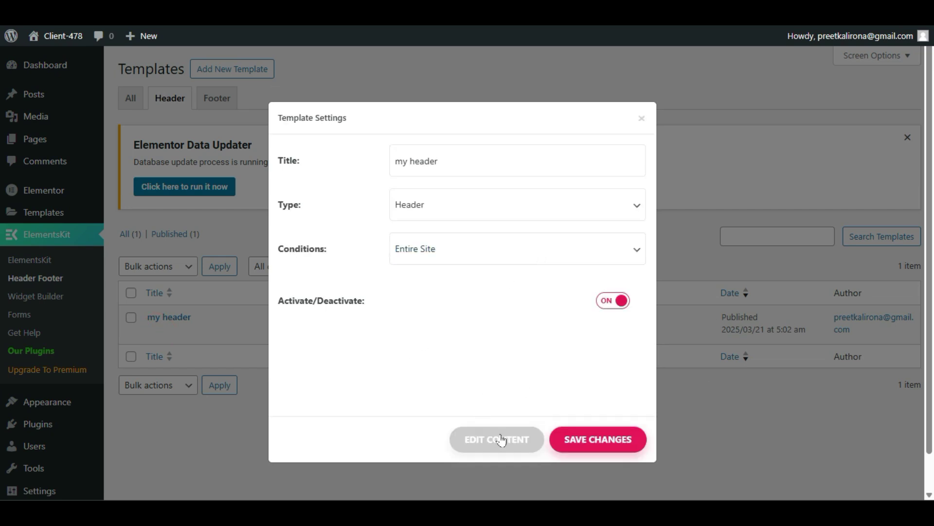
{"action": "left_click", "coordinate": [501, 440]}
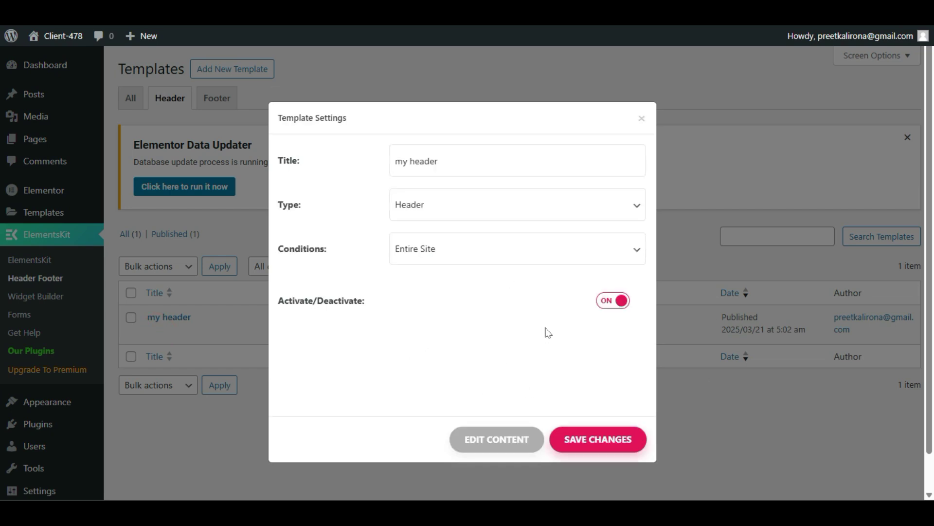
{"action": "left_click", "coordinate": [517, 438]}
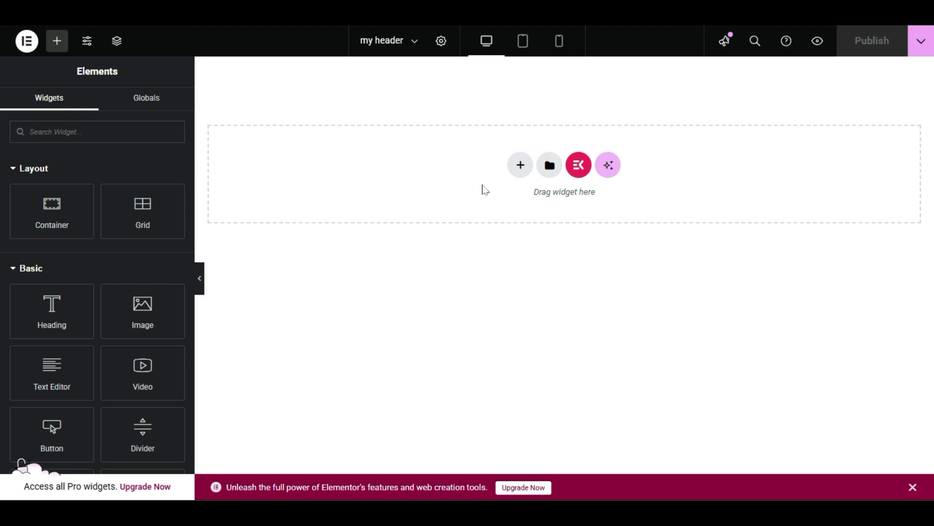
Add a Flexbox container with three columns, a wide one between two narrow ones, to the header template.
{"action": "left_click", "coordinate": [520, 168]}
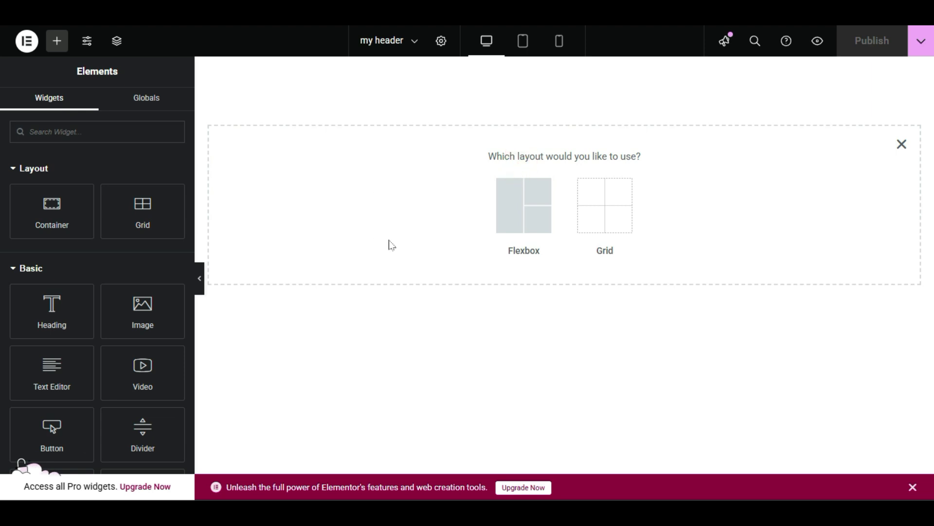
{"action": "left_click", "coordinate": [524, 215]}
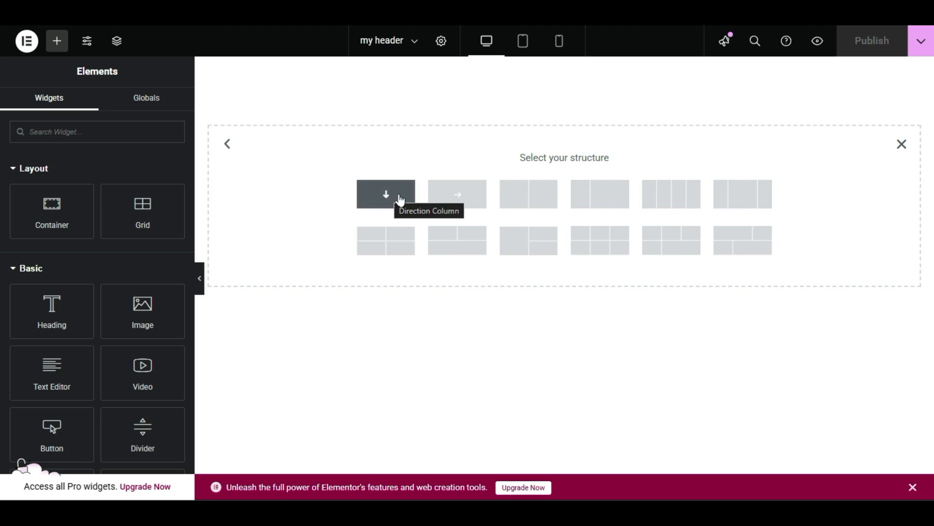
{"action": "left_click", "coordinate": [752, 205]}
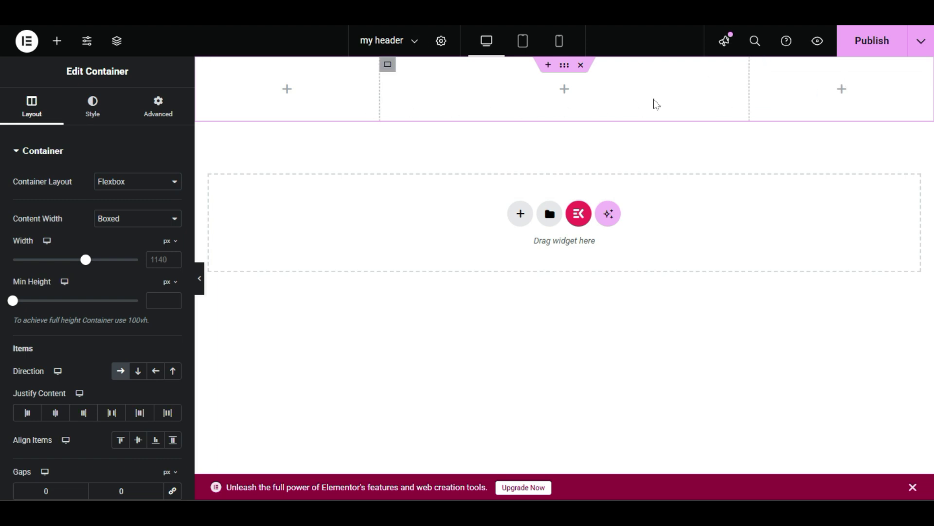
Give the outer header container a Classic background with the dark grey colour #1F1F1F.
{"action": "left_click", "coordinate": [571, 73]}
{"action": "left_click", "coordinate": [91, 108]}
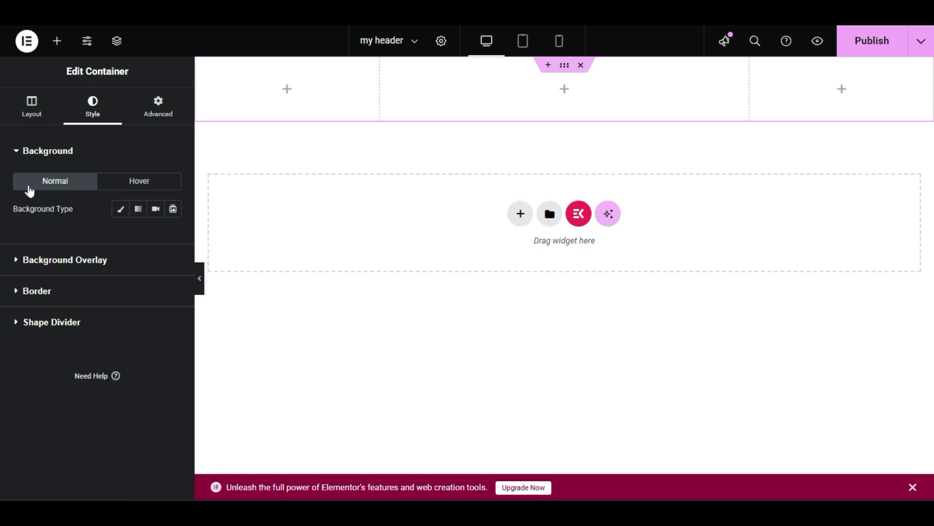
{"action": "left_click", "coordinate": [123, 212]}
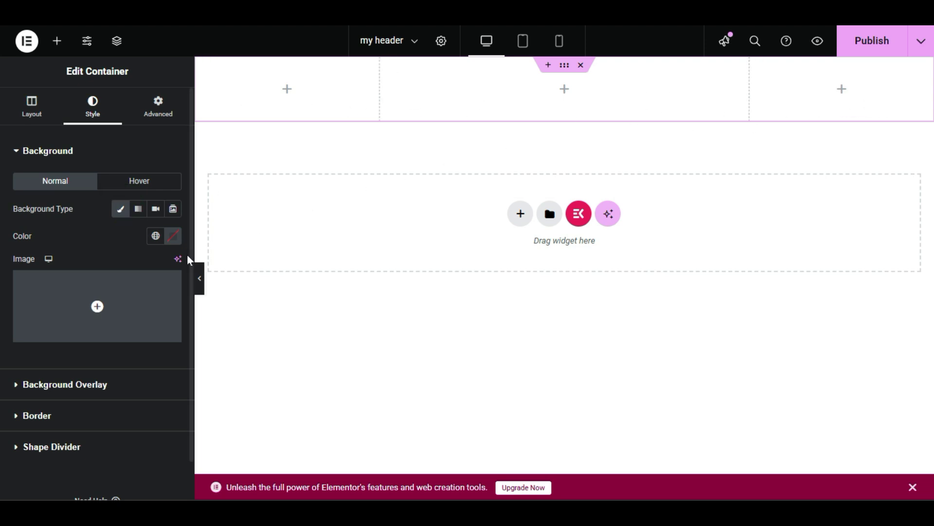
{"action": "left_click", "coordinate": [139, 214]}
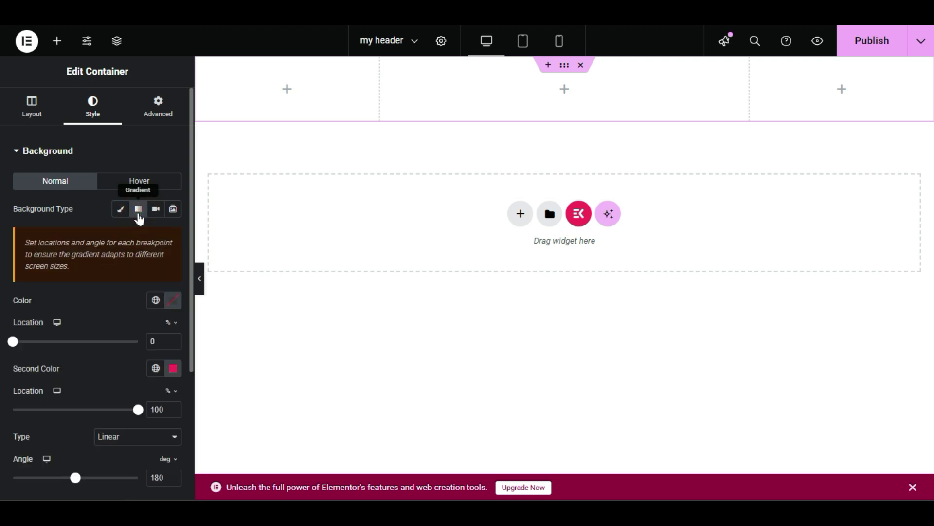
{"action": "left_click", "coordinate": [139, 216]}
{"action": "left_click", "coordinate": [121, 213]}
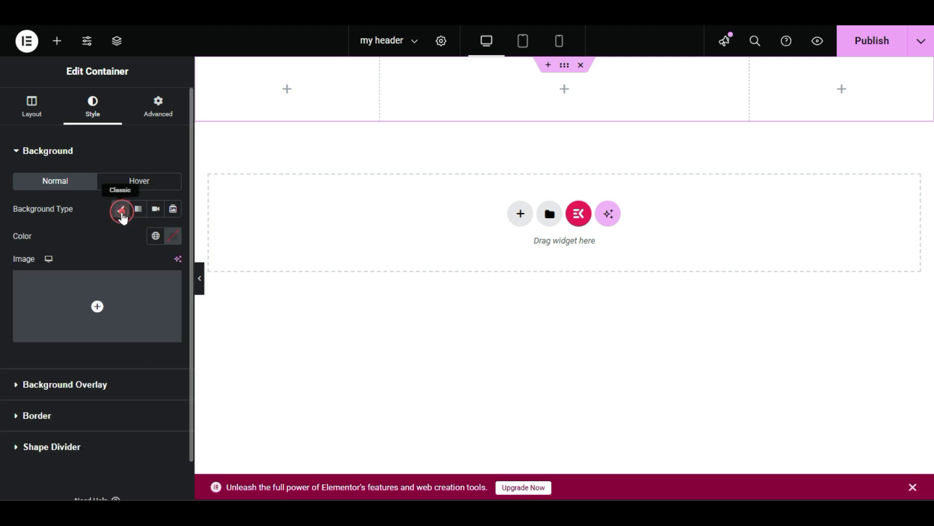
{"action": "left_click", "coordinate": [173, 236]}
{"action": "left_click", "coordinate": [181, 336]}
{"action": "left_click_drag", "start_coordinate": [178, 338], "coordinate": [89, 373]}
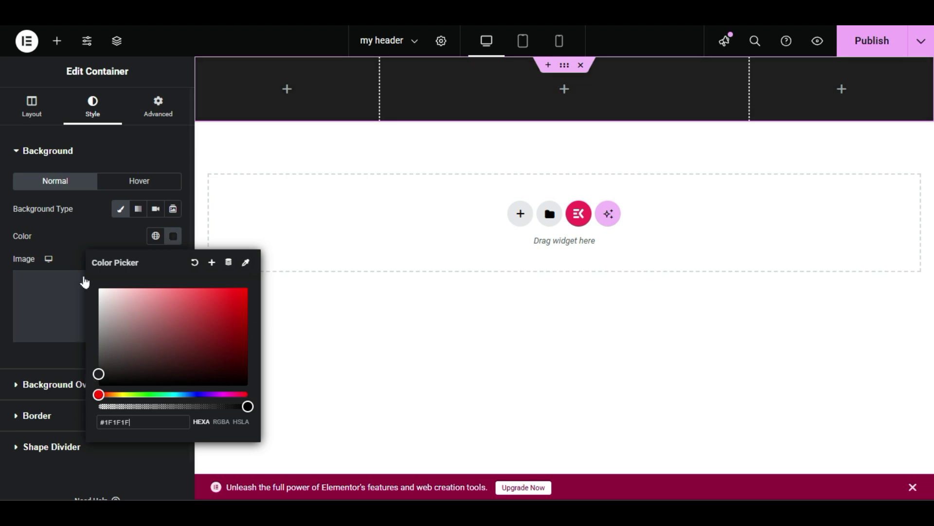
{"action": "left_click", "coordinate": [86, 246]}
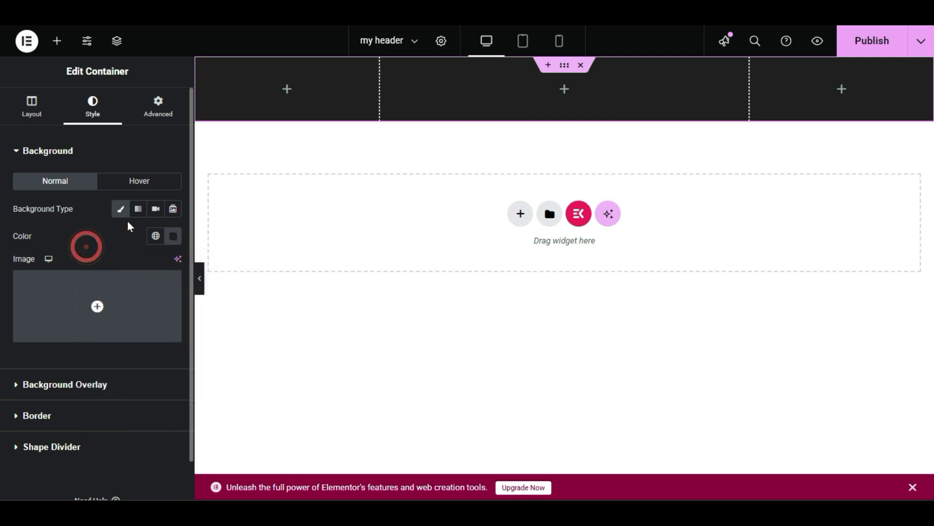
Switch the outer header container's background to a Gradient and set its second colour to dark blue #090046.
{"action": "left_click", "coordinate": [139, 211]}
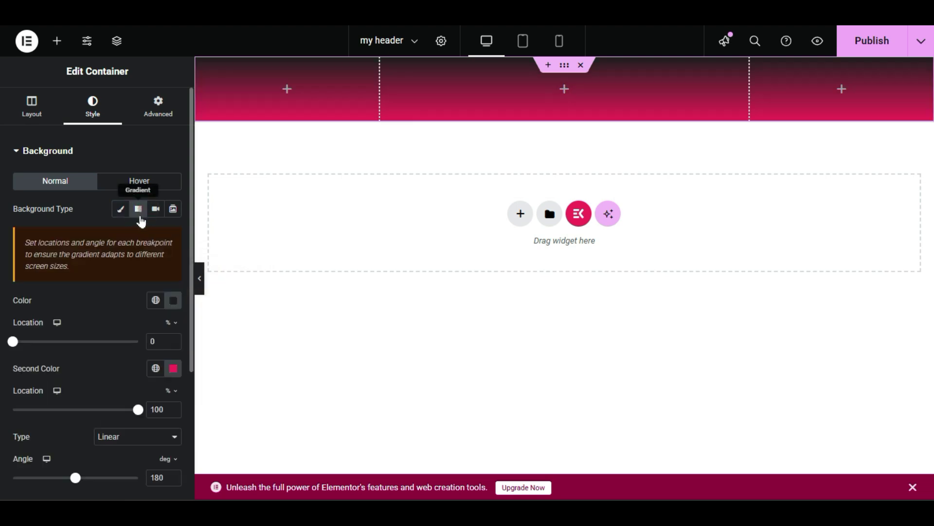
{"action": "left_click", "coordinate": [174, 371]}
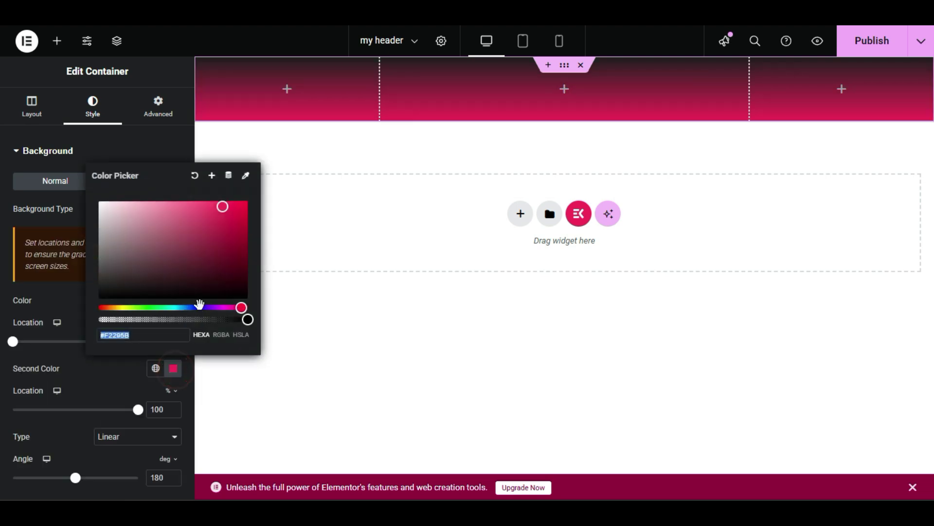
{"action": "left_click", "coordinate": [198, 308]}
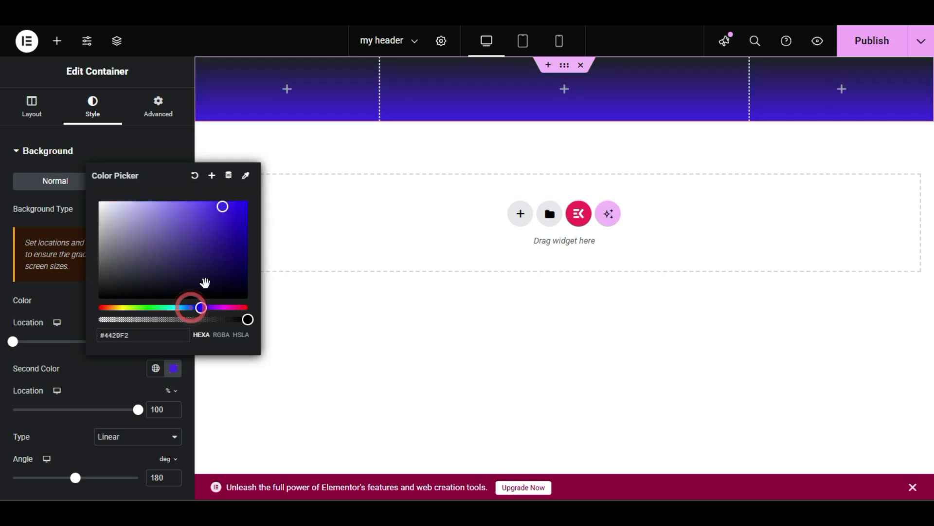
{"action": "left_click", "coordinate": [224, 236]}
{"action": "left_click_drag", "start_coordinate": [224, 236], "coordinate": [248, 271]}
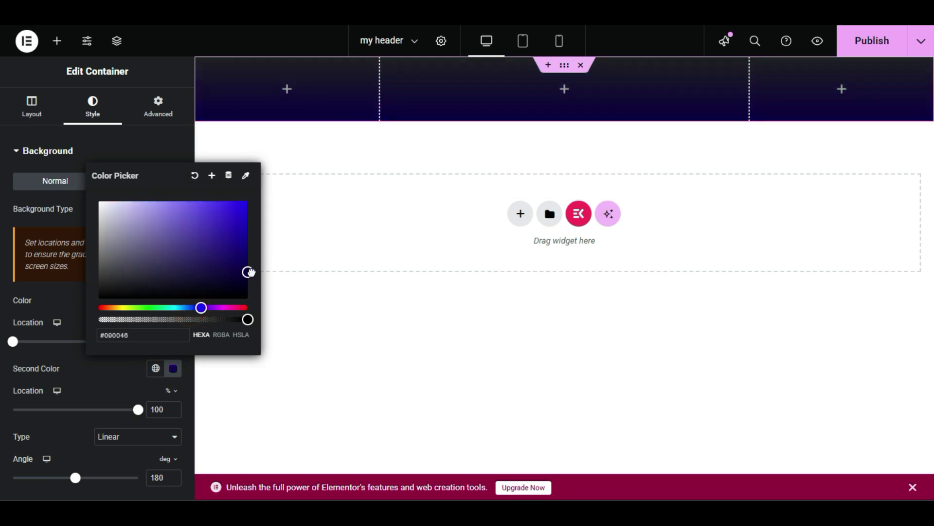
{"action": "left_click", "coordinate": [139, 370]}
Try grey #555555 as the first colour of the header container's gradient, and clear that colour.
{"action": "left_click", "coordinate": [173, 300]}
{"action": "left_click", "coordinate": [200, 174]}
{"action": "left_click_drag", "start_coordinate": [198, 138], "coordinate": [98, 198]}
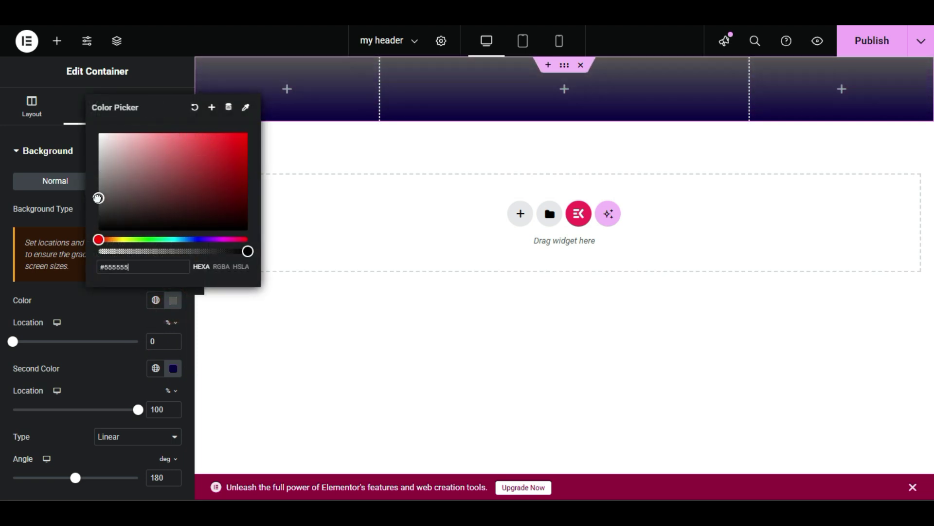
{"action": "left_click", "coordinate": [192, 110]}
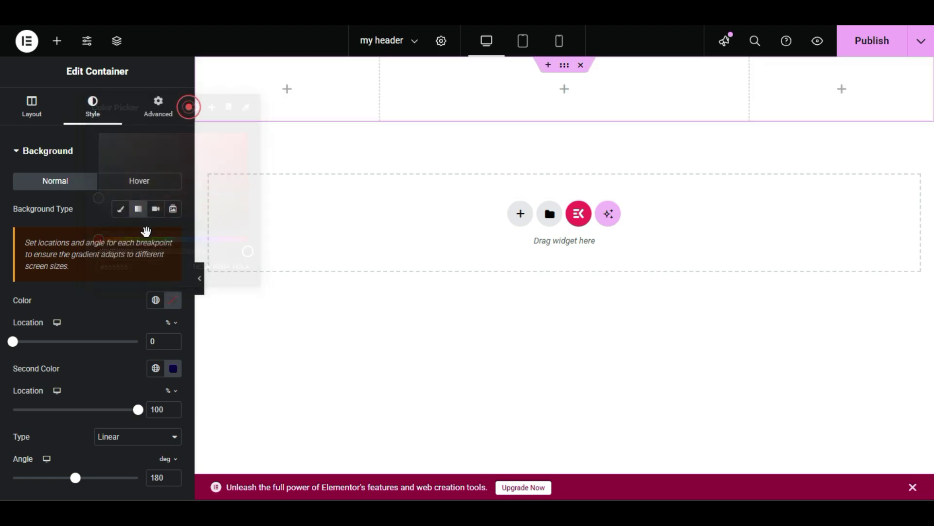
Return the header container's background to Classic with the near-black colour #131313, and preview the header at full width.
{"action": "left_click", "coordinate": [119, 208]}
{"action": "left_click", "coordinate": [170, 237]}
{"action": "left_click_drag", "start_coordinate": [154, 299], "coordinate": [85, 384]}
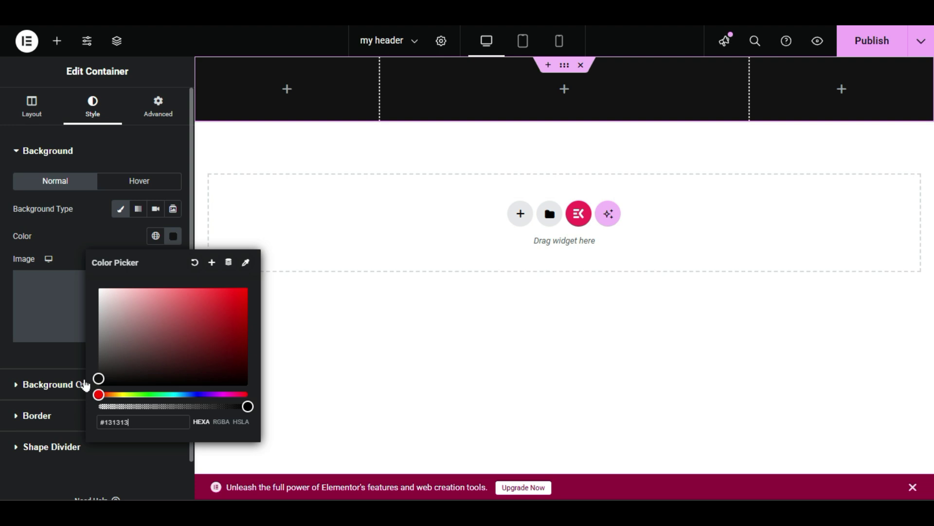
{"action": "left_click", "coordinate": [86, 227]}
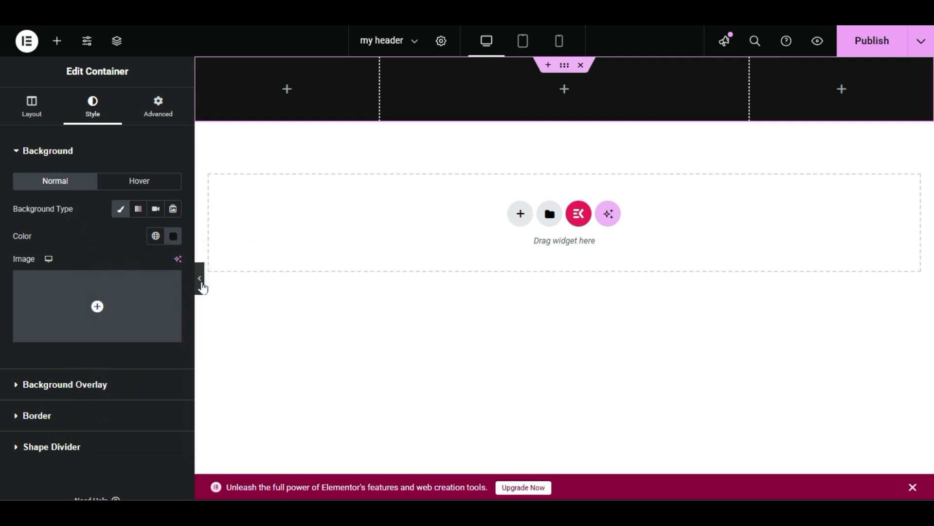
{"action": "left_click", "coordinate": [199, 281]}
{"action": "left_click", "coordinate": [6, 284]}
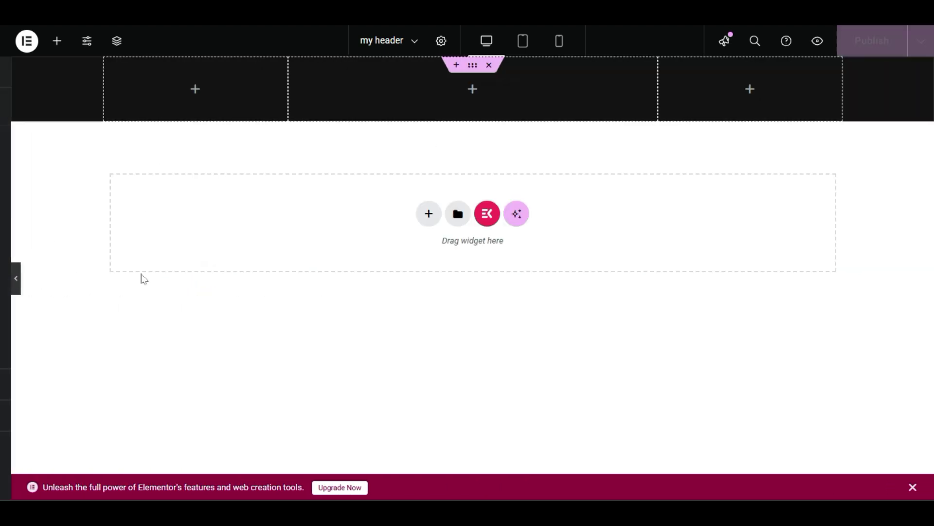
{"action": "left_click", "coordinate": [199, 282]}
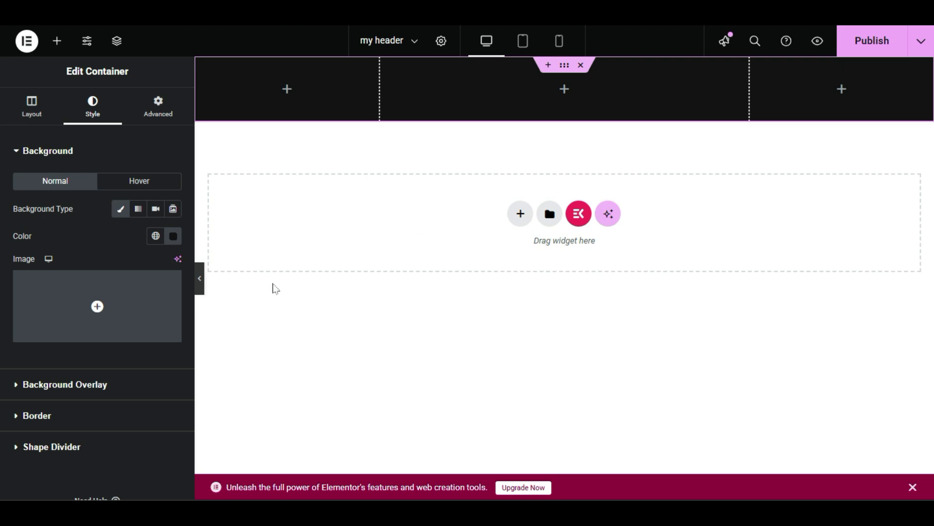
Try a Classic background overlay in grey #5F5F5F on the header container, and clear the overlay colour.
{"action": "left_click", "coordinate": [85, 387]}
{"action": "left_click", "coordinate": [154, 240]}
{"action": "left_click", "coordinate": [173, 268]}
{"action": "mouse_move", "coordinate": [146, 360]}
{"action": "left_mouse_down"}
{"action": "mouse_move", "coordinate": [207, 325]}
{"action": "mouse_move", "coordinate": [75, 348]}
{"action": "mouse_move", "coordinate": [83, 381]}
{"action": "left_mouse_up"}
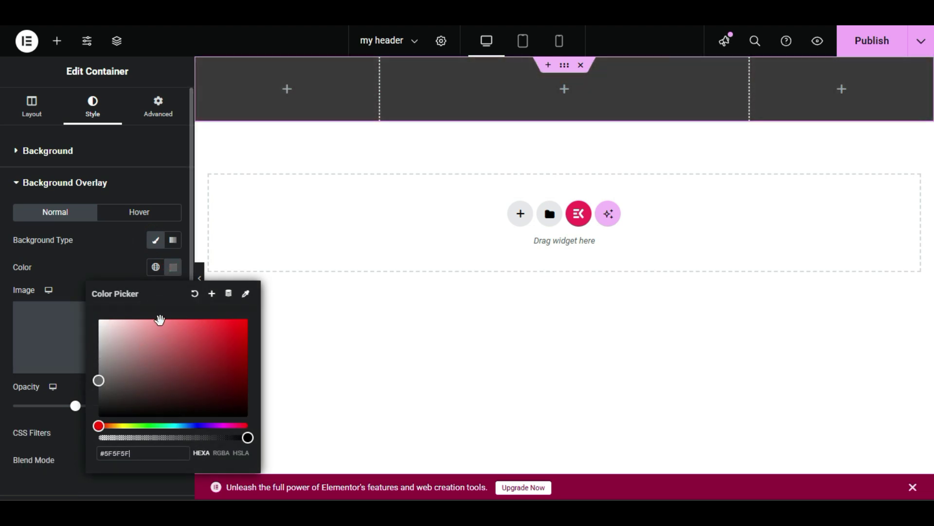
{"action": "left_click", "coordinate": [195, 294]}
{"action": "left_click", "coordinate": [78, 293]}
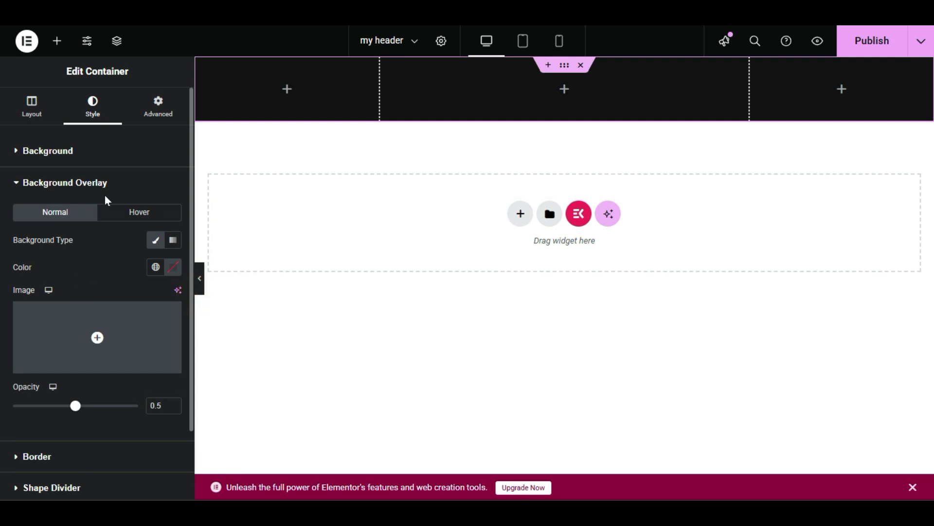
Use color-slider-2.png from the media library as the header container's Classic background image.
{"action": "left_click", "coordinate": [125, 151]}
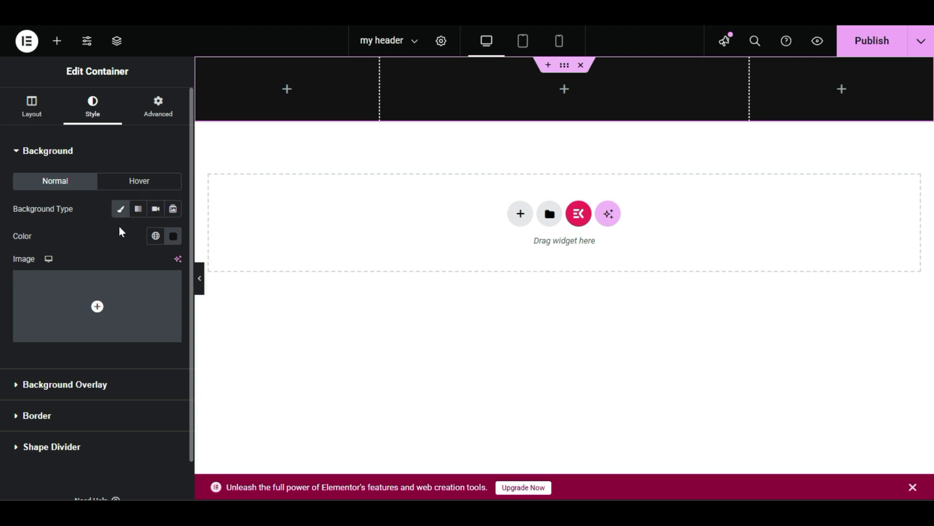
{"action": "left_click", "coordinate": [119, 210]}
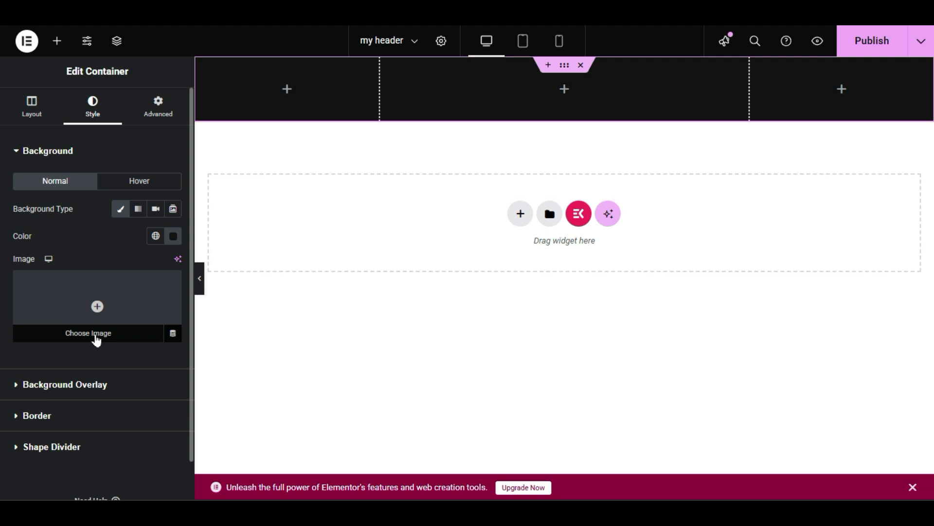
{"action": "left_click", "coordinate": [72, 339]}
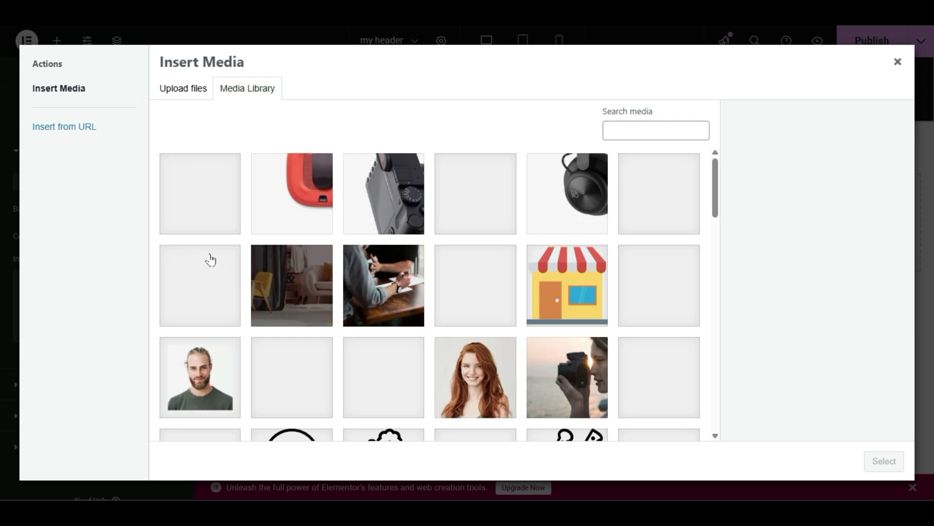
{"action": "scroll", "coordinate": [210, 260], "scroll_direction": "down", "scroll_amount": 5}
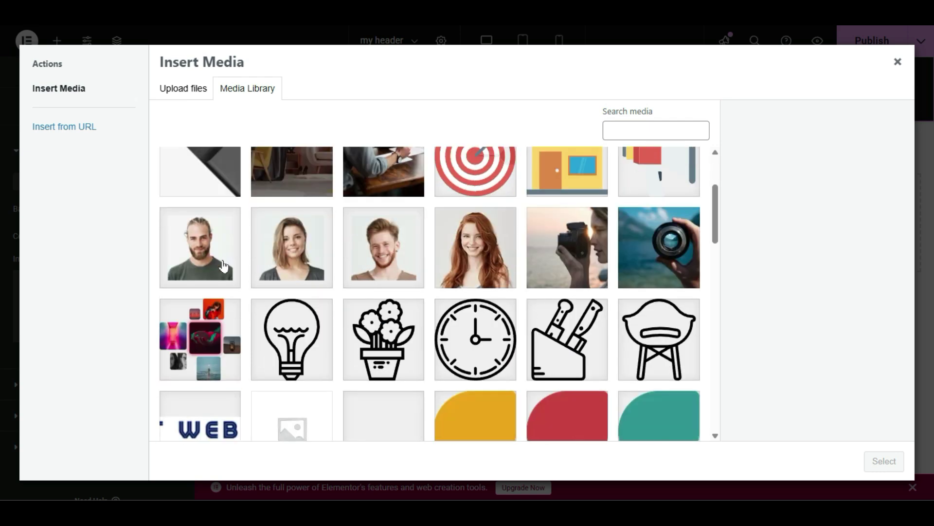
{"action": "scroll", "coordinate": [248, 276], "scroll_direction": "down", "scroll_amount": 2}
{"action": "left_click", "coordinate": [582, 229]}
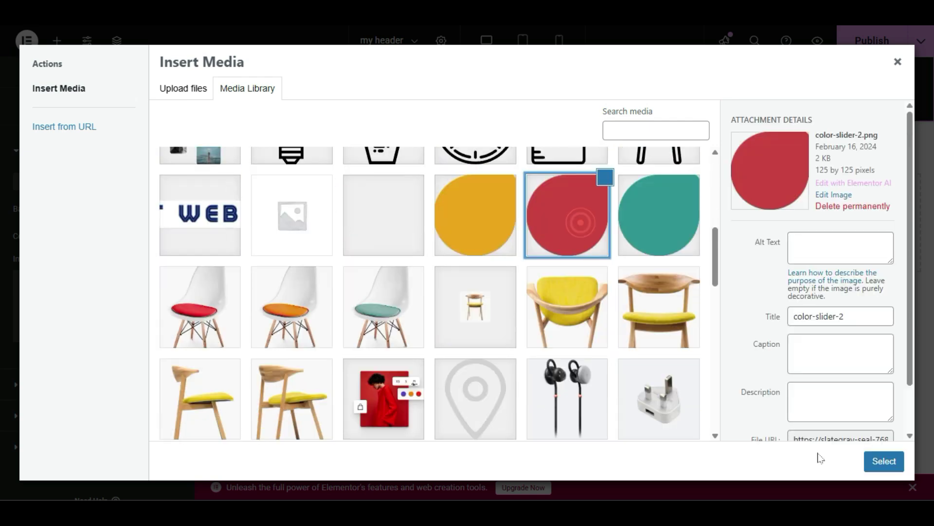
{"action": "left_click", "coordinate": [884, 461]}
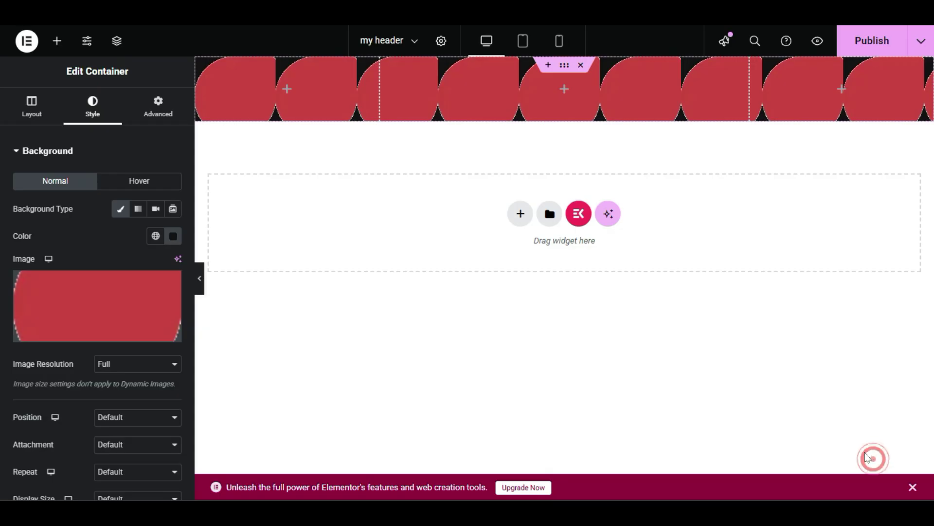
Replace the header container's background image with the red-orange marbled texture from the media library.
{"action": "left_click", "coordinate": [135, 339]}
{"action": "scroll", "coordinate": [628, 313], "scroll_direction": "down", "scroll_amount": 7}
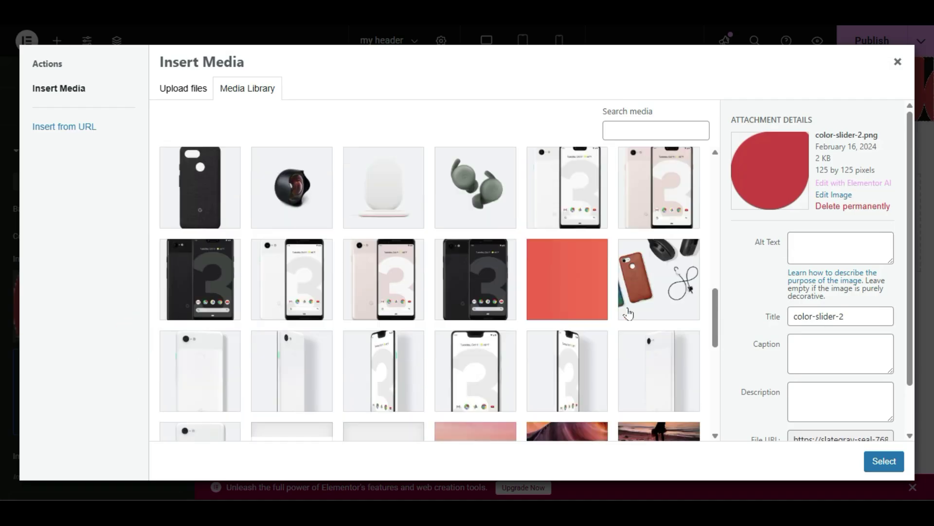
{"action": "scroll", "coordinate": [628, 313], "scroll_direction": "down", "scroll_amount": 1}
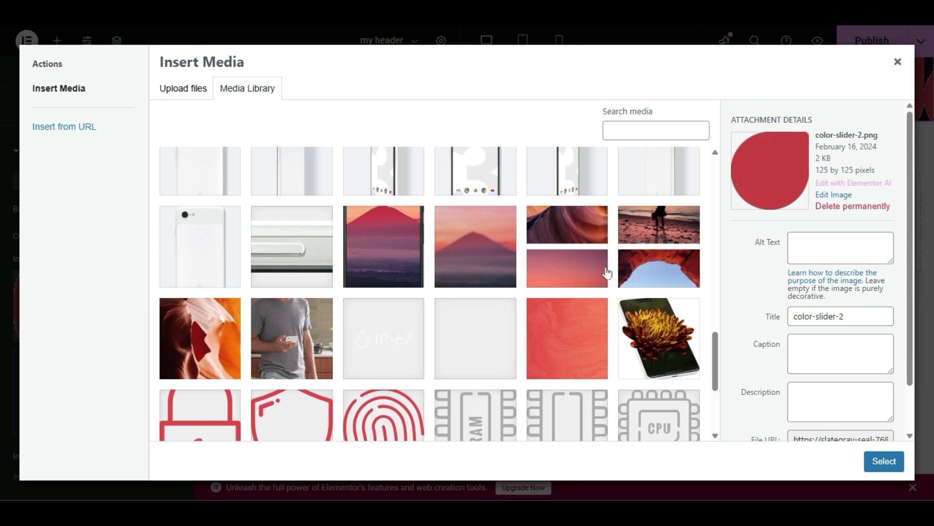
{"action": "left_click", "coordinate": [584, 279]}
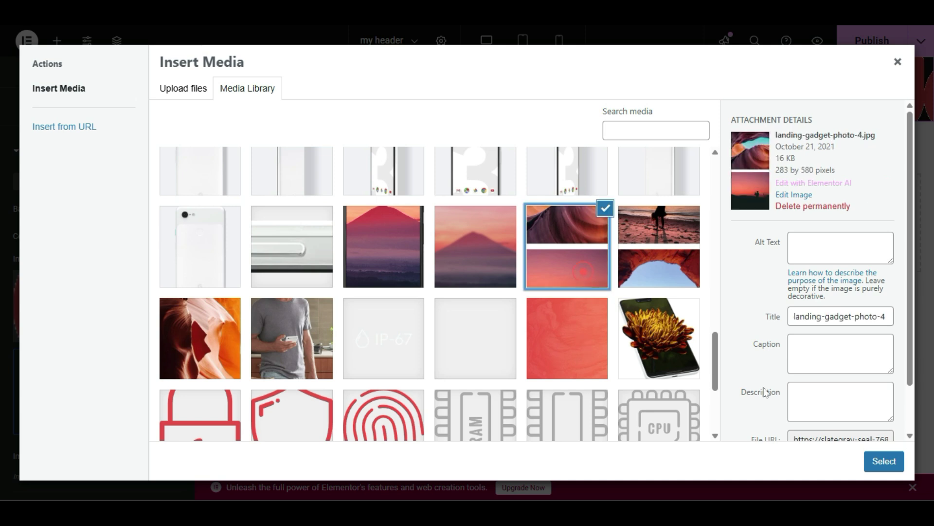
{"action": "left_click", "coordinate": [542, 376]}
{"action": "left_click", "coordinate": [884, 460]}
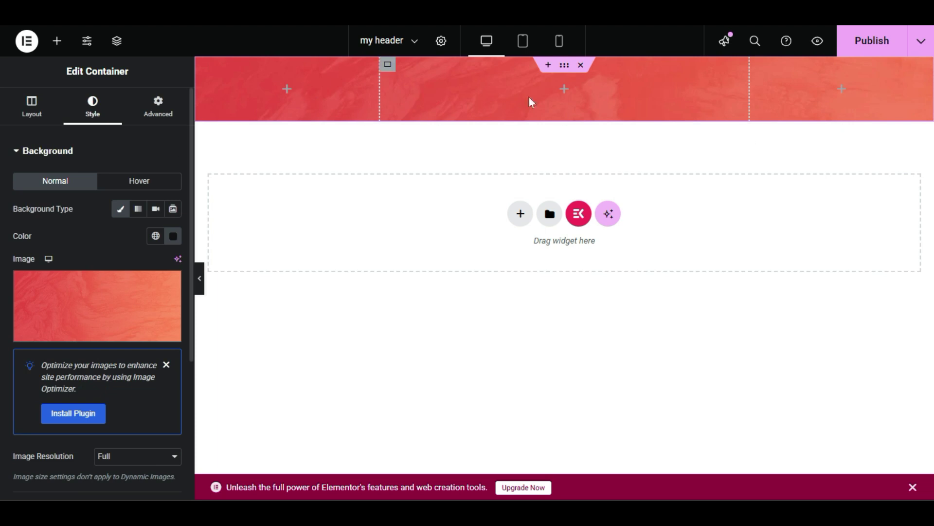
Give the header container a Classic background overlay in black #000000 over the texture image.
{"action": "mouse_move", "coordinate": [85, 340]}
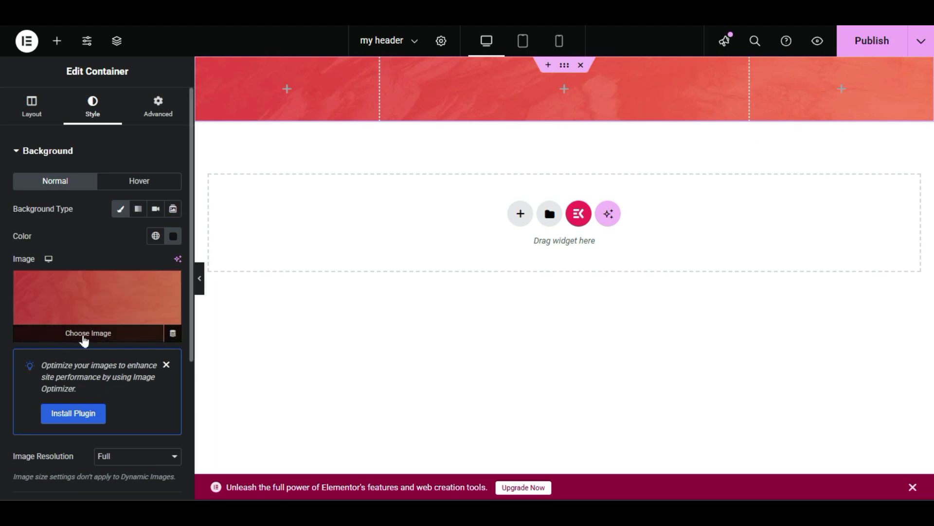
{"action": "left_click", "coordinate": [172, 237]}
{"action": "left_click", "coordinate": [56, 240]}
{"action": "scroll", "coordinate": [63, 272], "scroll_direction": "down", "scroll_amount": 4}
{"action": "scroll", "coordinate": [56, 356], "scroll_direction": "down", "scroll_amount": 3}
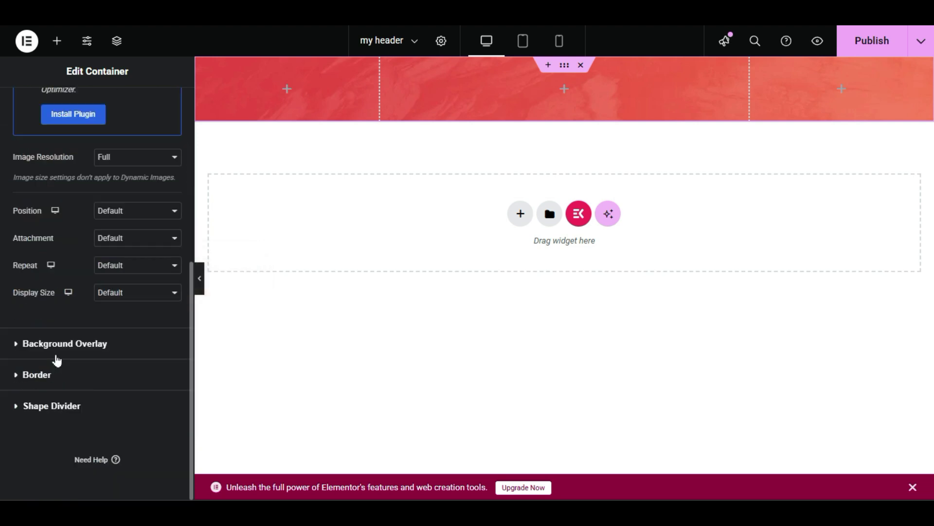
{"action": "left_click", "coordinate": [68, 347]}
{"action": "left_click", "coordinate": [172, 267]}
{"action": "left_click_drag", "start_coordinate": [160, 336], "coordinate": [80, 424]}
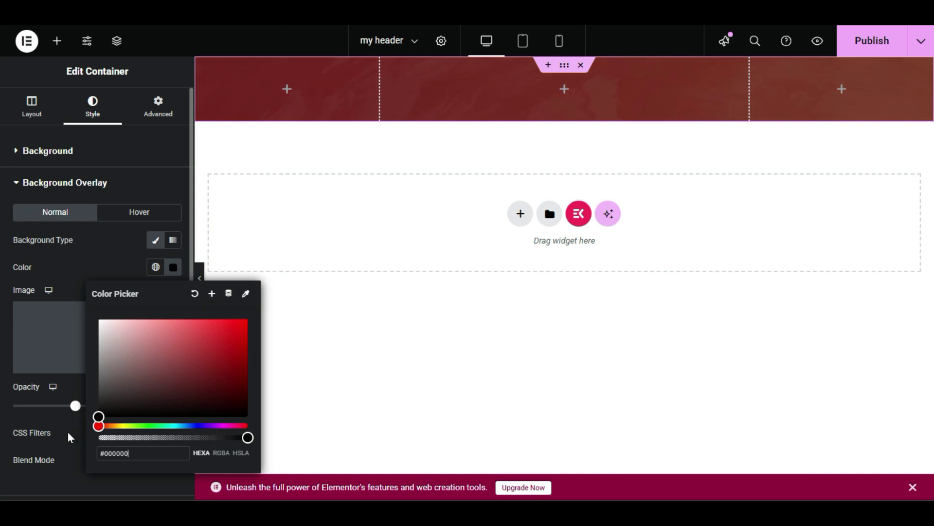
{"action": "left_click", "coordinate": [64, 271]}
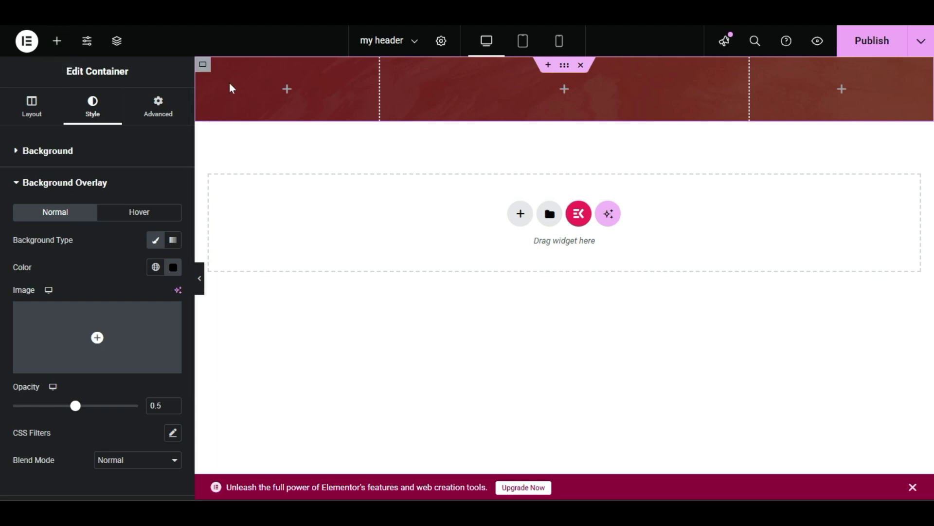
Search the widgets for "log" and add the ElementsKit Client Logo widget to the header's first column.
{"action": "left_click", "coordinate": [57, 42]}
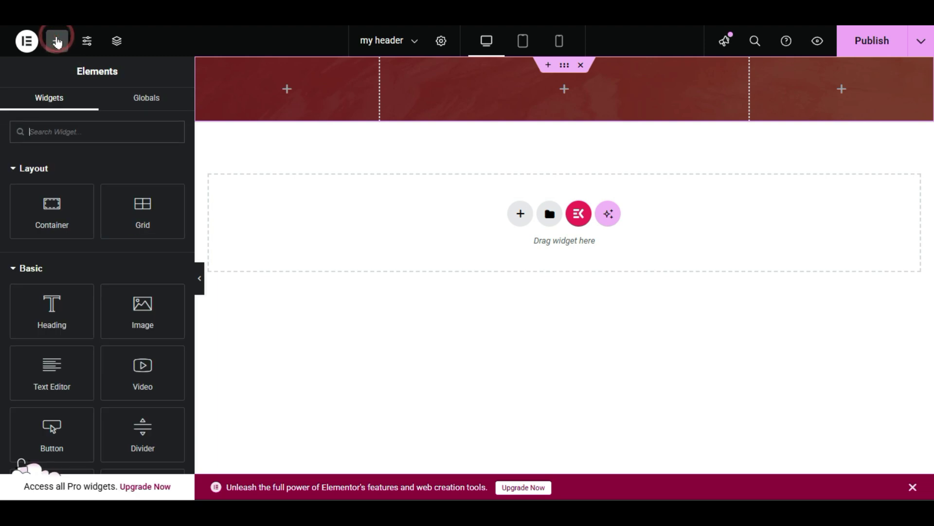
{"action": "scroll", "coordinate": [3, 307], "scroll_direction": "down", "scroll_amount": 15}
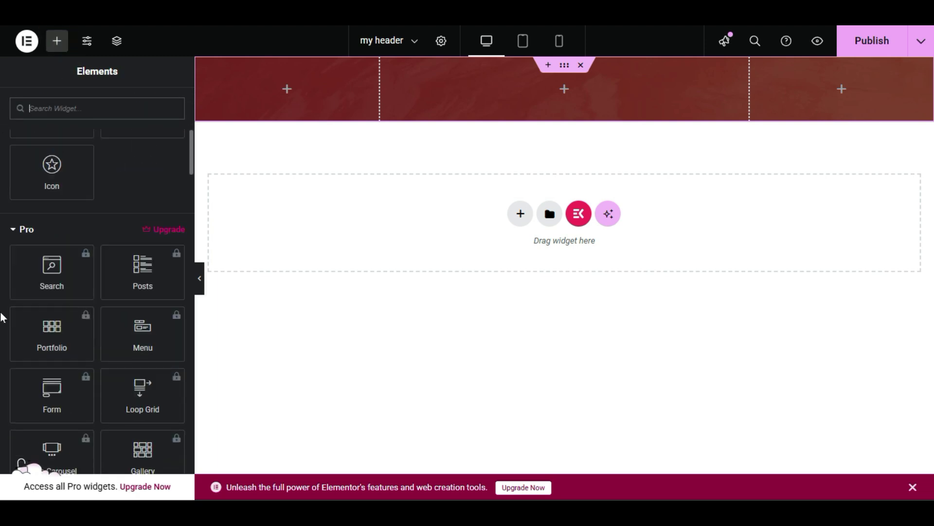
{"action": "scroll", "coordinate": [2, 319], "scroll_direction": "down", "scroll_amount": 15}
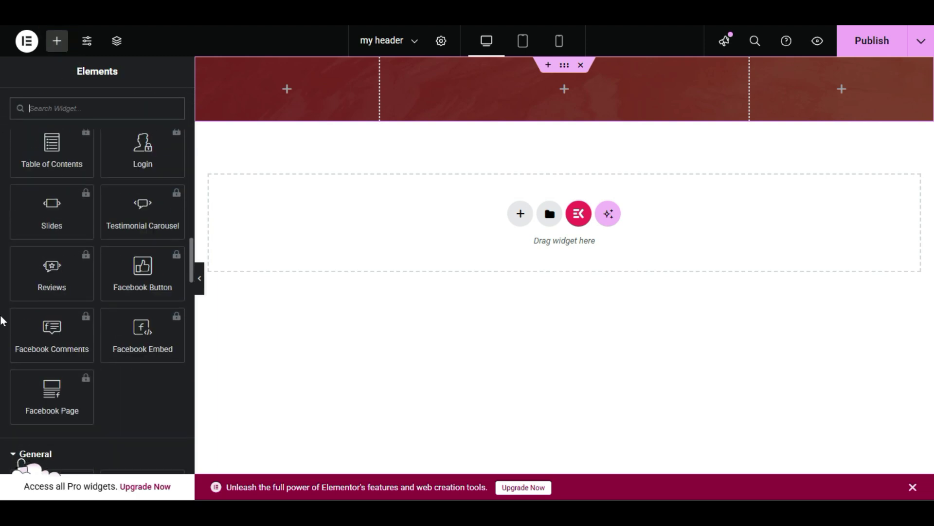
{"action": "scroll", "coordinate": [2, 321], "scroll_direction": "down", "scroll_amount": 4}
{"action": "scroll", "coordinate": [3, 318], "scroll_direction": "up", "scroll_amount": 2}
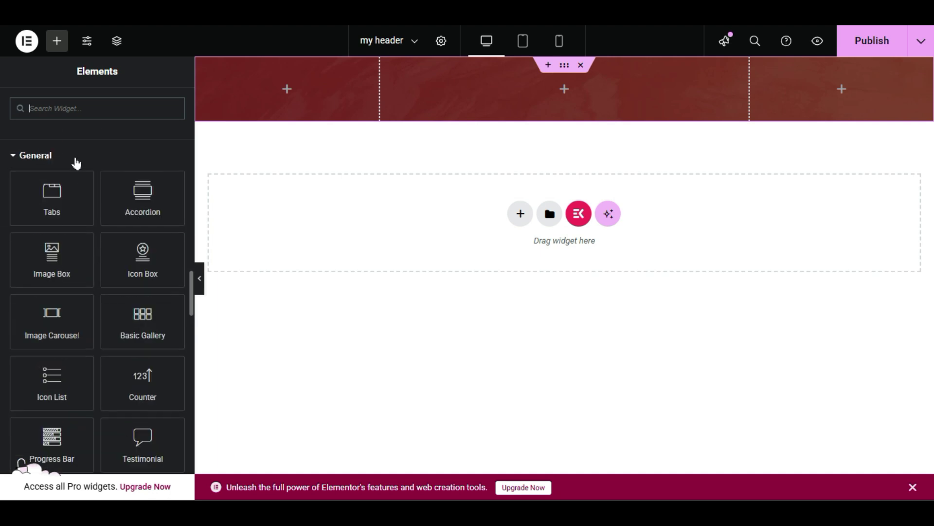
{"action": "left_click", "coordinate": [86, 113]}
{"action": "type", "text": "log"}
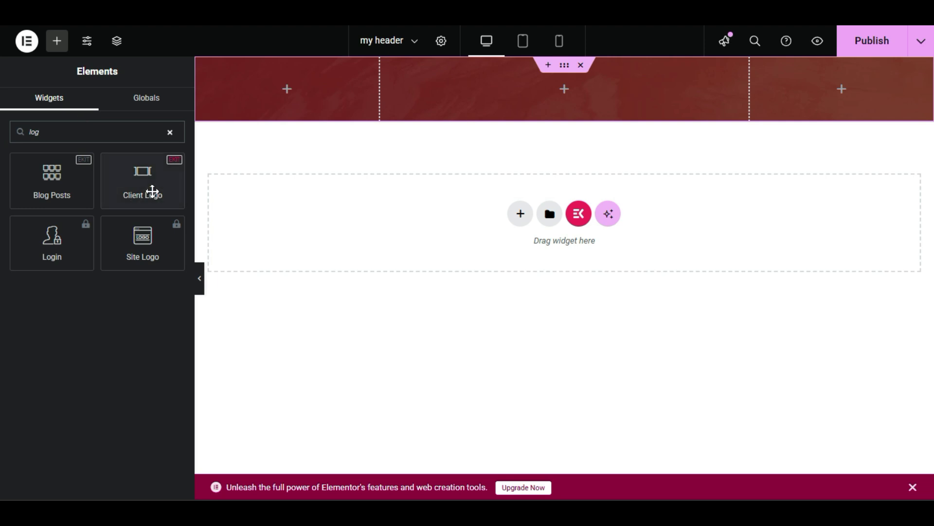
{"action": "left_click_drag", "start_coordinate": [136, 183], "coordinate": [267, 103]}
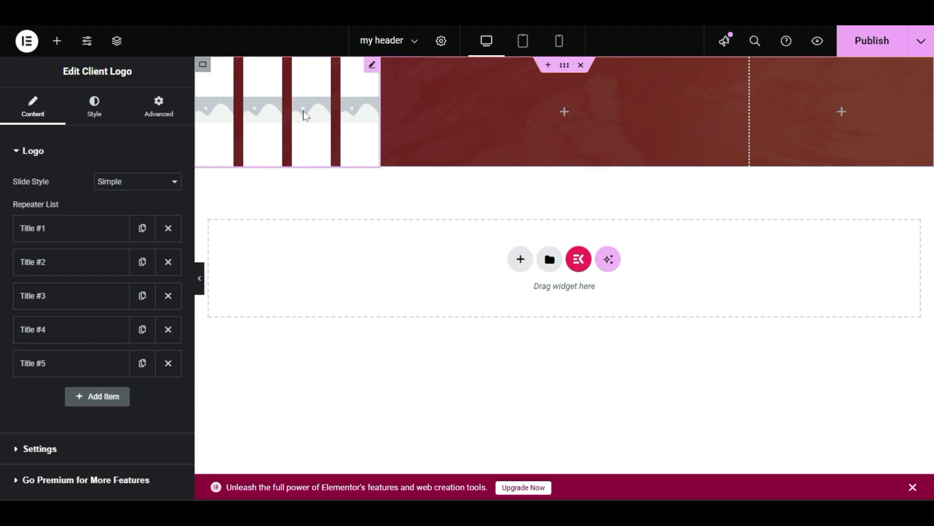
Remove items Title #2 to Title #5 from the Client Logo widget, and delete the widget from the first column.
{"action": "left_click", "coordinate": [168, 363]}
{"action": "left_click", "coordinate": [168, 329]}
{"action": "left_click", "coordinate": [167, 295]}
{"action": "left_click", "coordinate": [168, 262]}
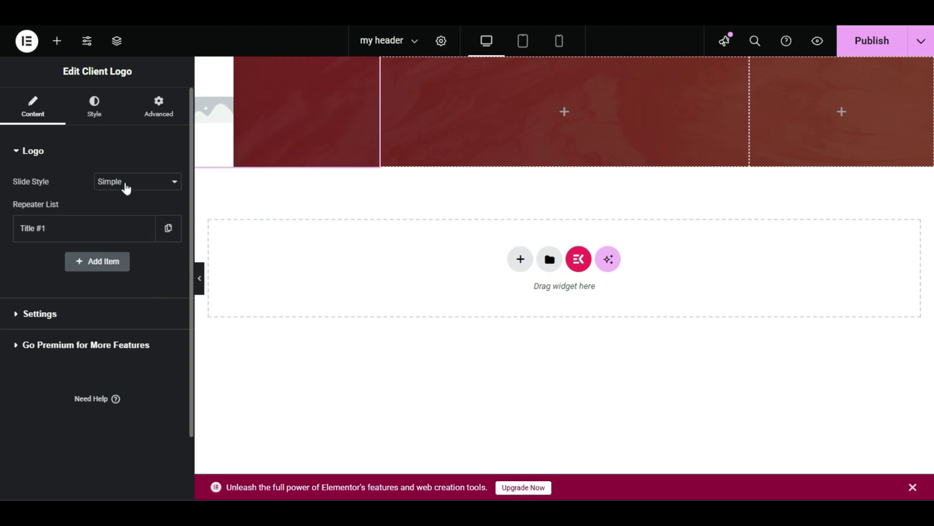
{"action": "left_click", "coordinate": [125, 181]}
{"action": "left_click", "coordinate": [128, 183]}
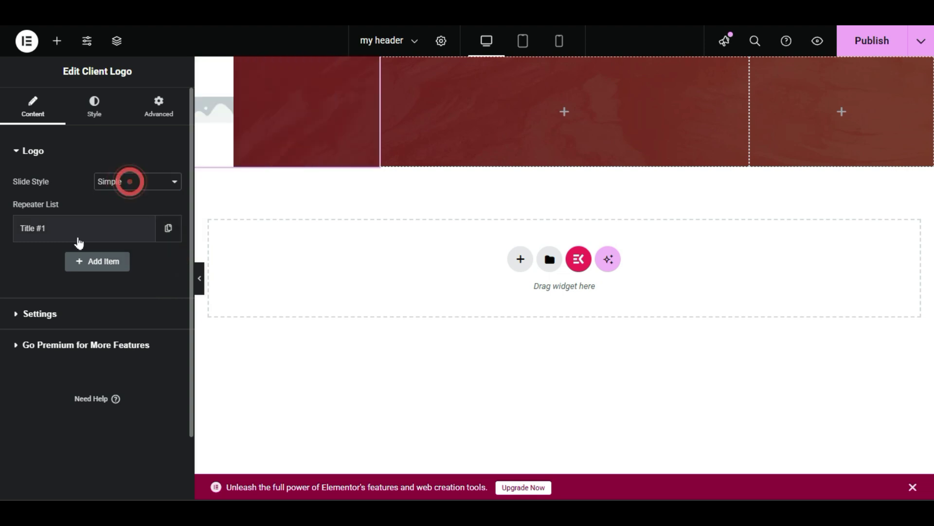
{"action": "right_click", "coordinate": [287, 119]}
{"action": "left_click", "coordinate": [316, 411]}
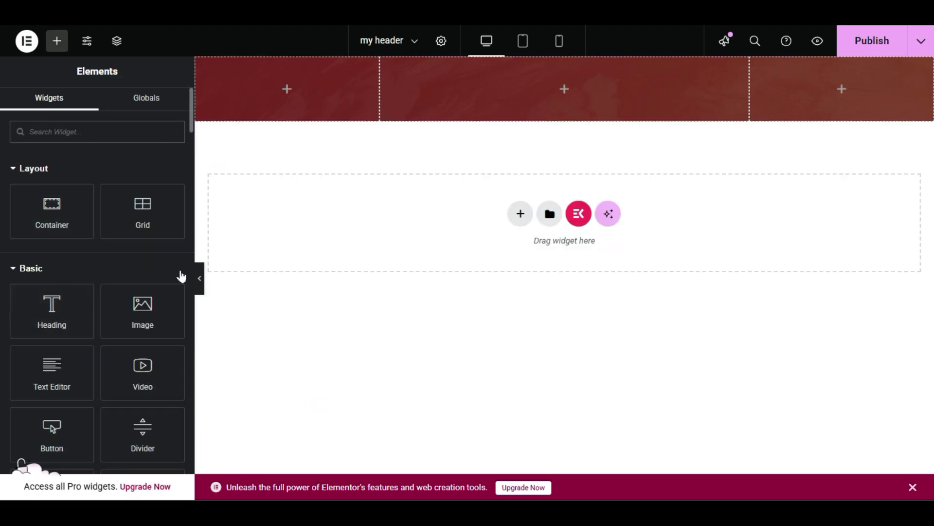
Add the ElementsKit Heading widget to the header's first column.
{"action": "scroll", "coordinate": [2, 260], "scroll_direction": "down", "scroll_amount": 3}
{"action": "scroll", "coordinate": [3, 259], "scroll_direction": "down", "scroll_amount": 7}
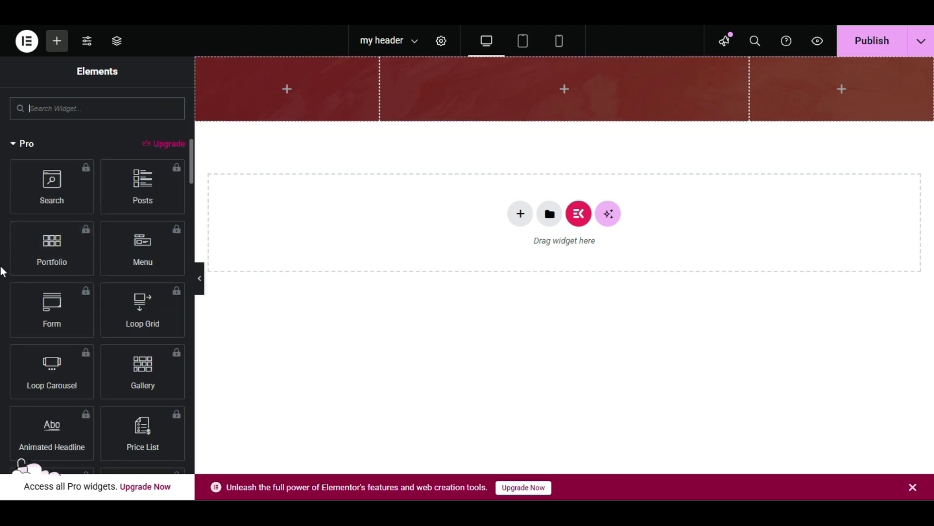
{"action": "scroll", "coordinate": [3, 271], "scroll_direction": "up", "scroll_amount": 8}
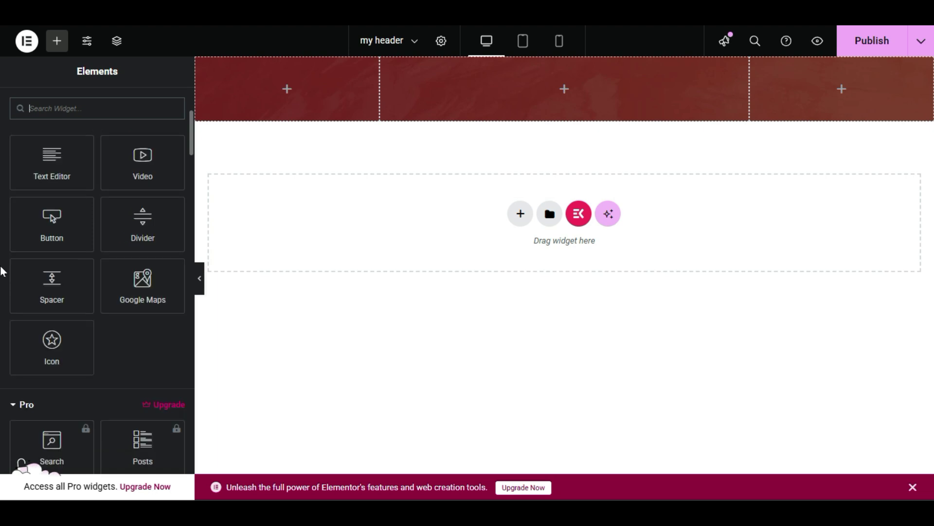
{"action": "scroll", "coordinate": [2, 271], "scroll_direction": "down", "scroll_amount": 10}
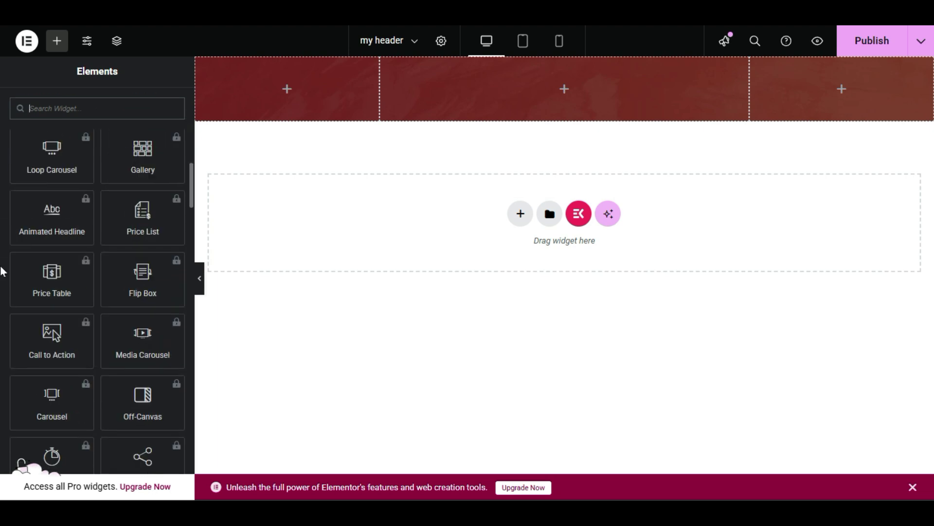
{"action": "scroll", "coordinate": [2, 271], "scroll_direction": "down", "scroll_amount": 12}
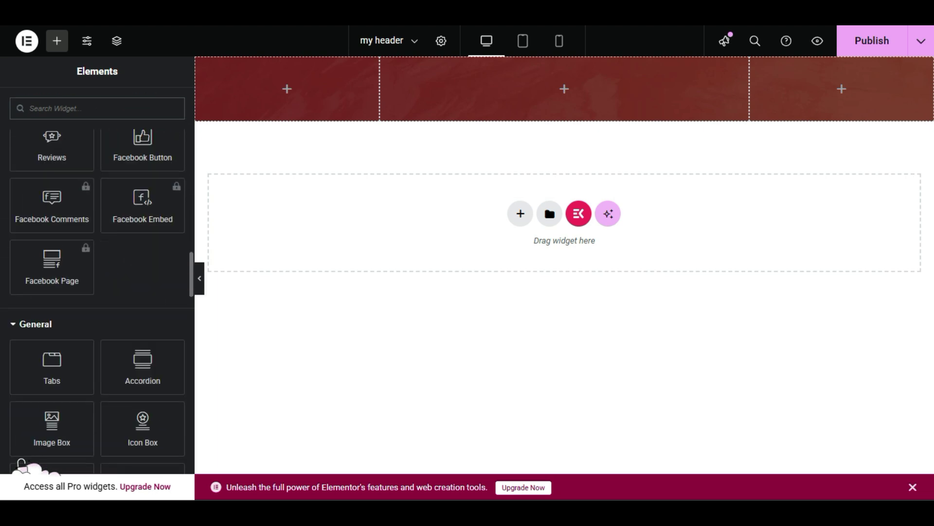
{"action": "scroll", "coordinate": [3, 271], "scroll_direction": "down", "scroll_amount": 3}
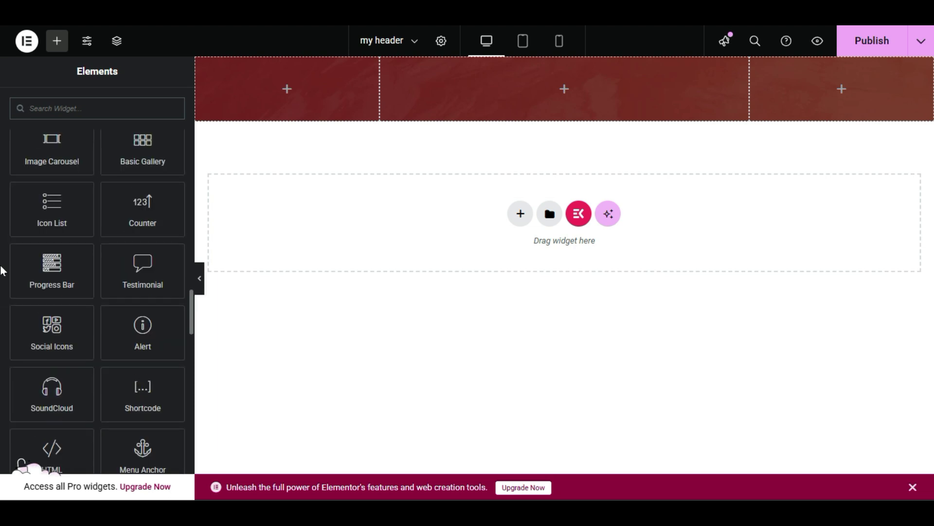
{"action": "scroll", "coordinate": [2, 271], "scroll_direction": "down", "scroll_amount": 5}
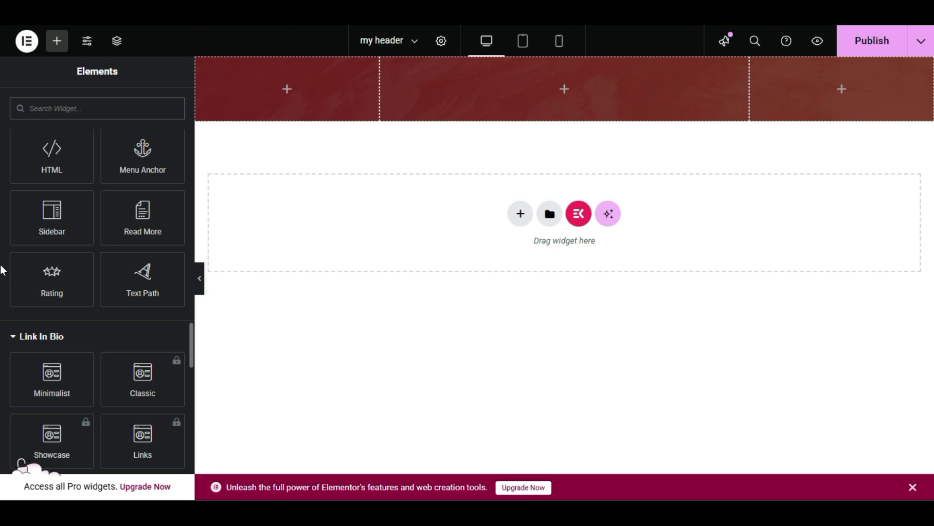
{"action": "scroll", "coordinate": [2, 271], "scroll_direction": "down", "scroll_amount": 7}
{"action": "scroll", "coordinate": [3, 271], "scroll_direction": "up", "scroll_amount": 2}
{"action": "scroll", "coordinate": [2, 271], "scroll_direction": "down", "scroll_amount": 3}
{"action": "scroll", "coordinate": [2, 271], "scroll_direction": "down", "scroll_amount": 4}
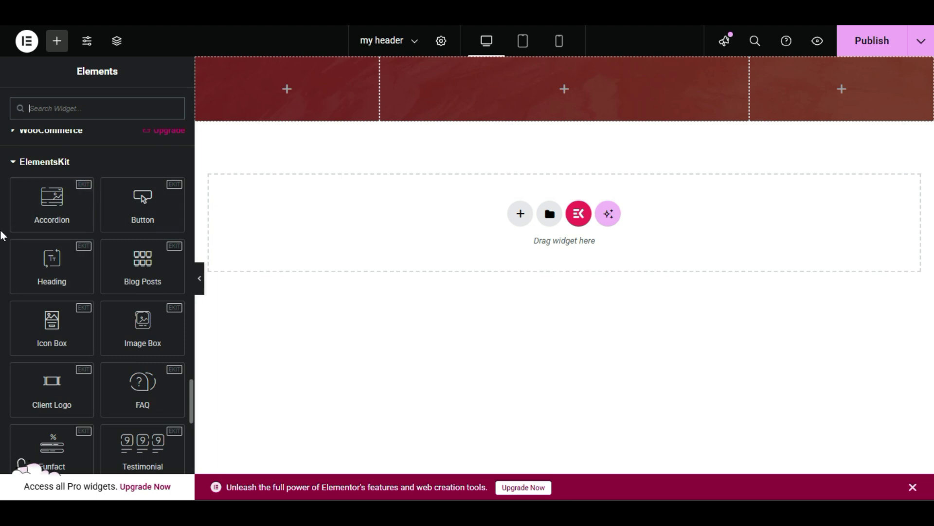
{"action": "scroll", "coordinate": [2, 234], "scroll_direction": "down", "scroll_amount": 1}
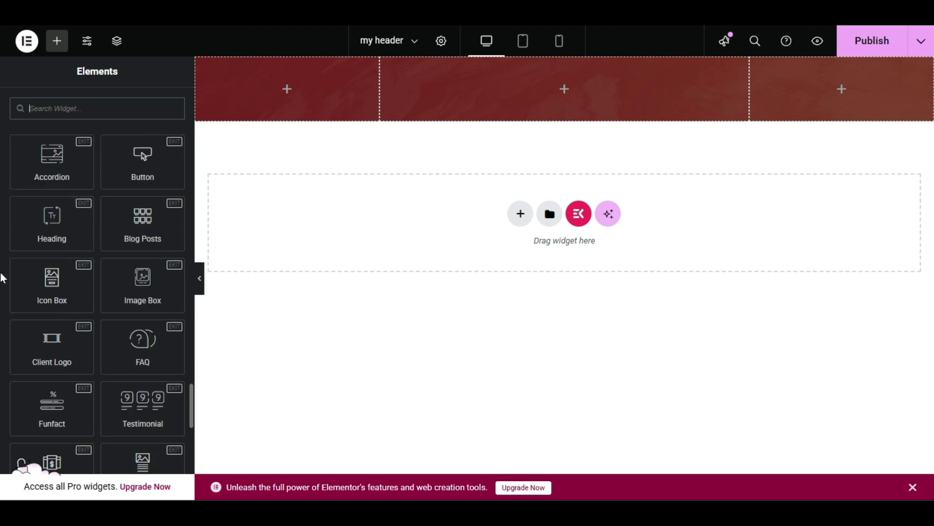
{"action": "scroll", "coordinate": [3, 277], "scroll_direction": "down", "scroll_amount": 1}
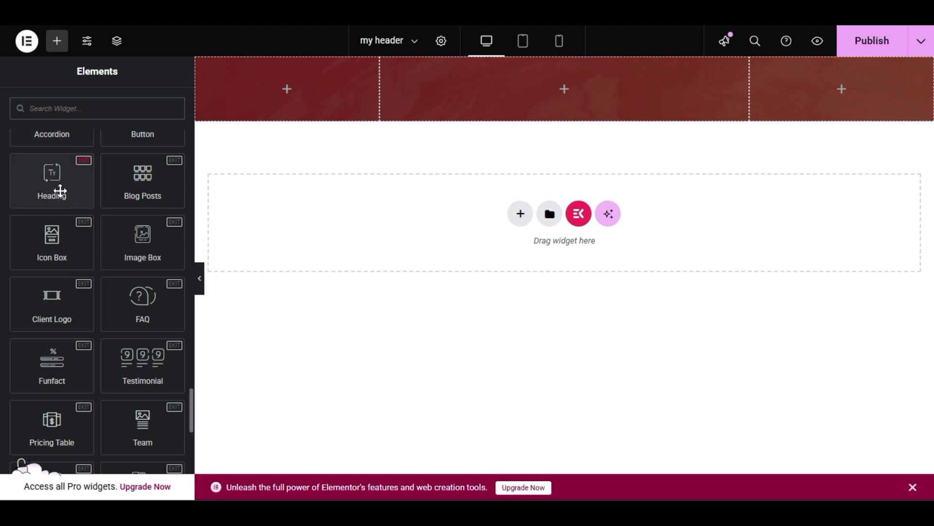
{"action": "left_click_drag", "start_coordinate": [53, 173], "coordinate": [266, 98]}
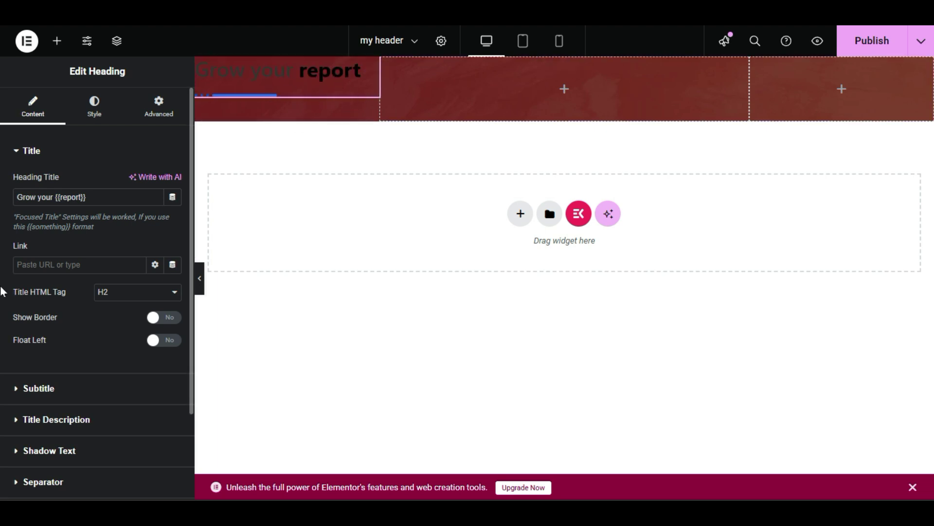
Replace the heading title's placeholder text with "Preet tech".
{"action": "left_click_drag", "start_coordinate": [109, 197], "coordinate": [1, 200]}
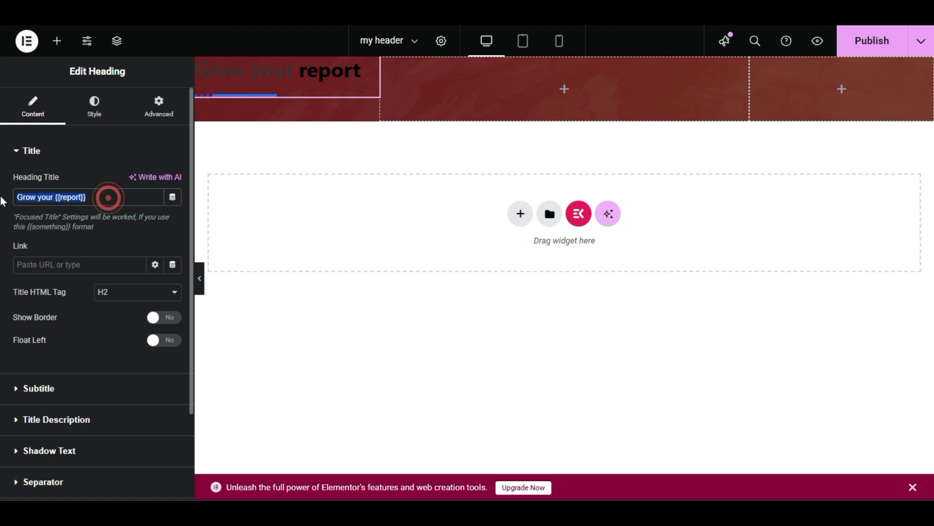
{"action": "type", "text": "Pre"}
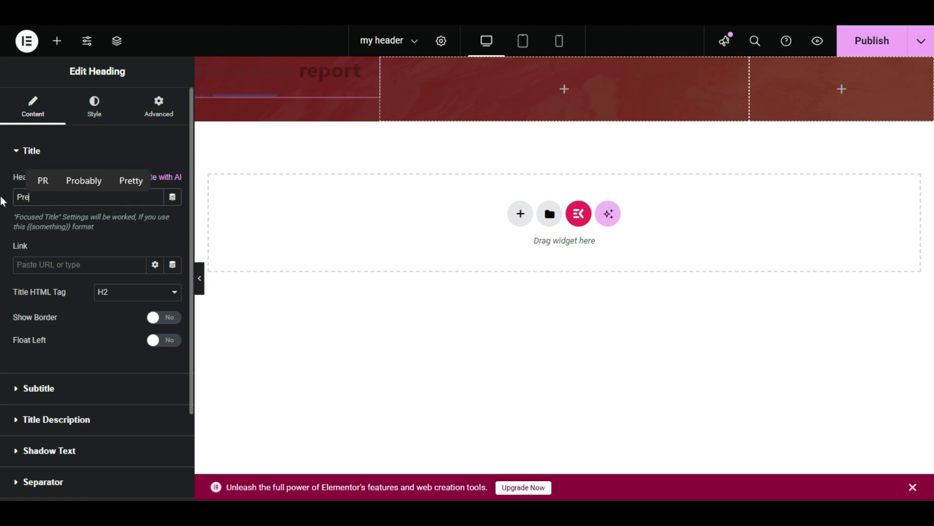
{"action": "type", "text": "et tech"}
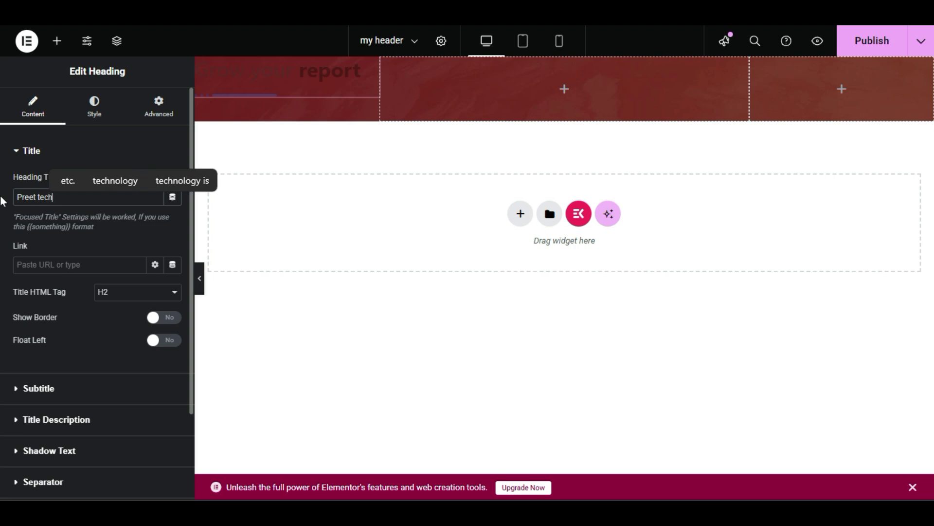
{"action": "left_click", "coordinate": [83, 324]}
Set the heading's title color to white #FFFFFF.
{"action": "left_click", "coordinate": [89, 103]}
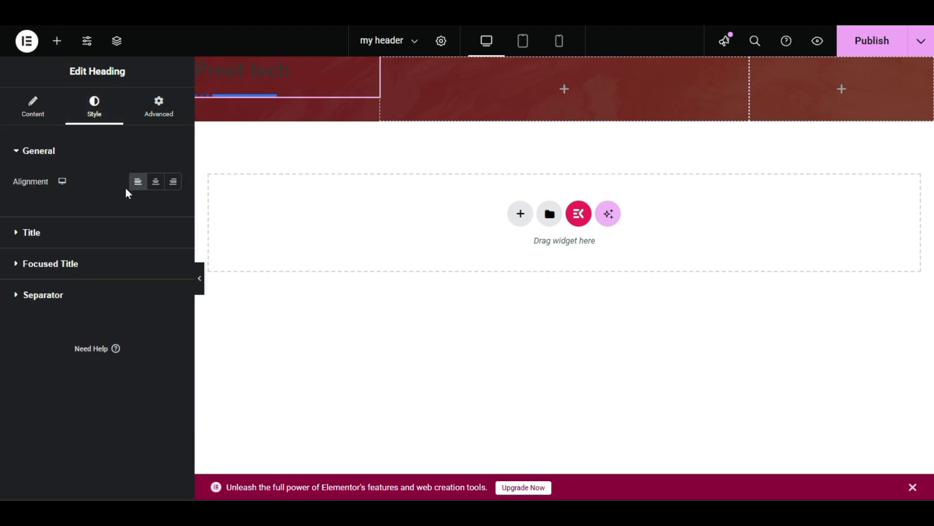
{"action": "left_click", "coordinate": [111, 240]}
{"action": "left_click", "coordinate": [173, 212]}
{"action": "left_click_drag", "start_coordinate": [112, 312], "coordinate": [91, 245]}
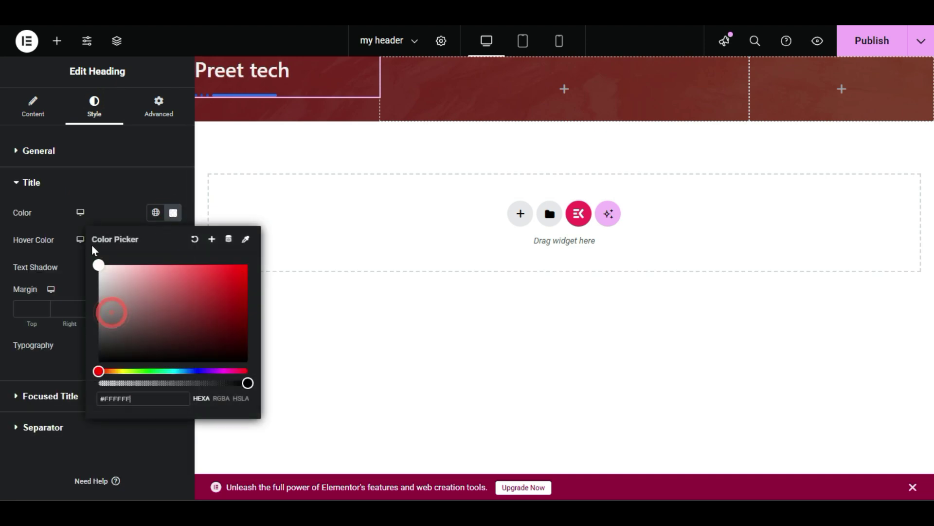
{"action": "left_click", "coordinate": [107, 191]}
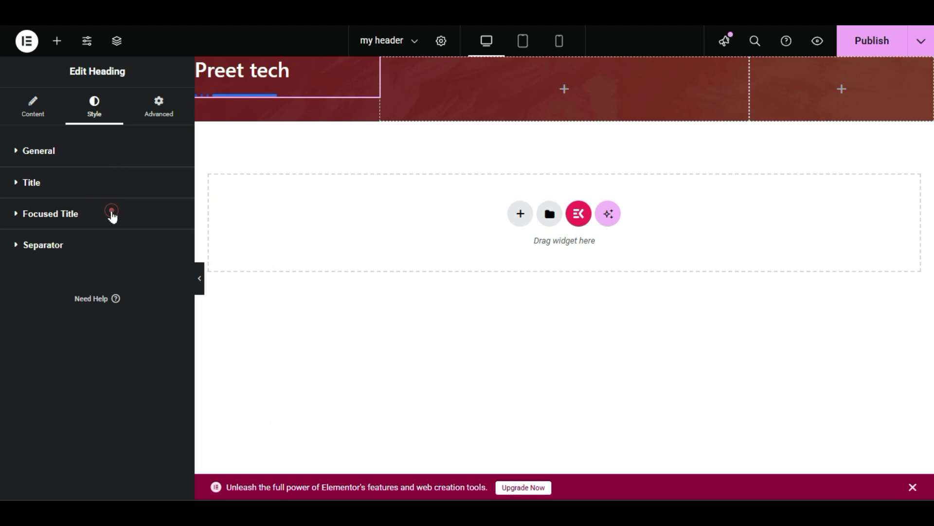
Turn off the separator under the "Preet tech" heading and preview the header with the editing panel hidden.
{"action": "left_click", "coordinate": [112, 215]}
{"action": "left_click", "coordinate": [47, 113]}
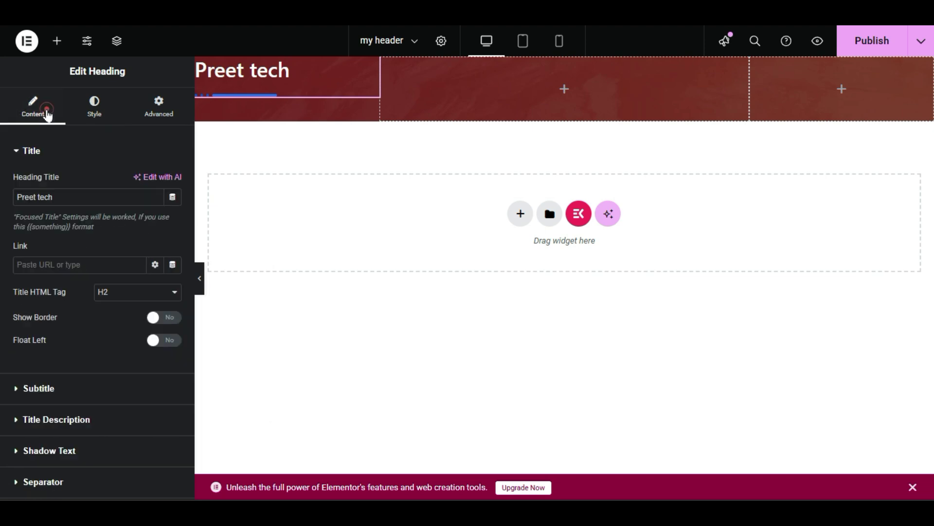
{"action": "scroll", "coordinate": [102, 334], "scroll_direction": "down", "scroll_amount": 2}
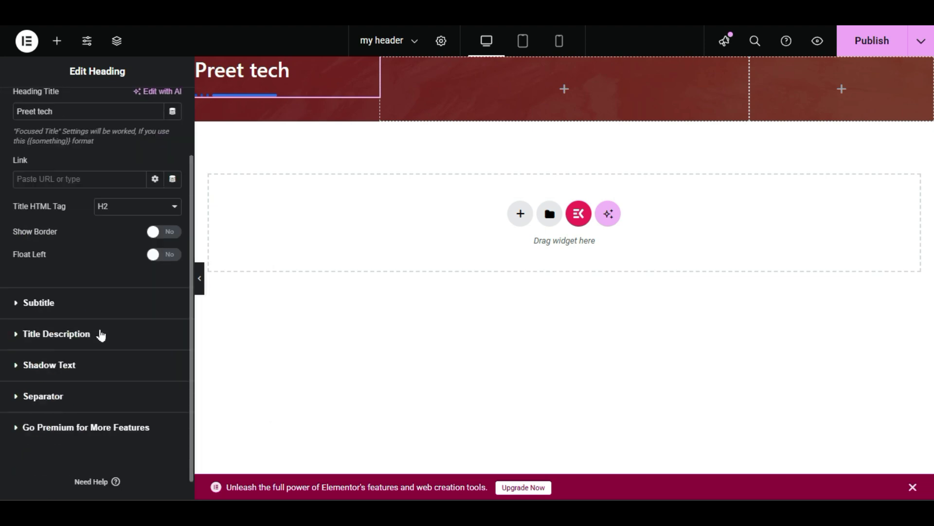
{"action": "left_click", "coordinate": [77, 306]}
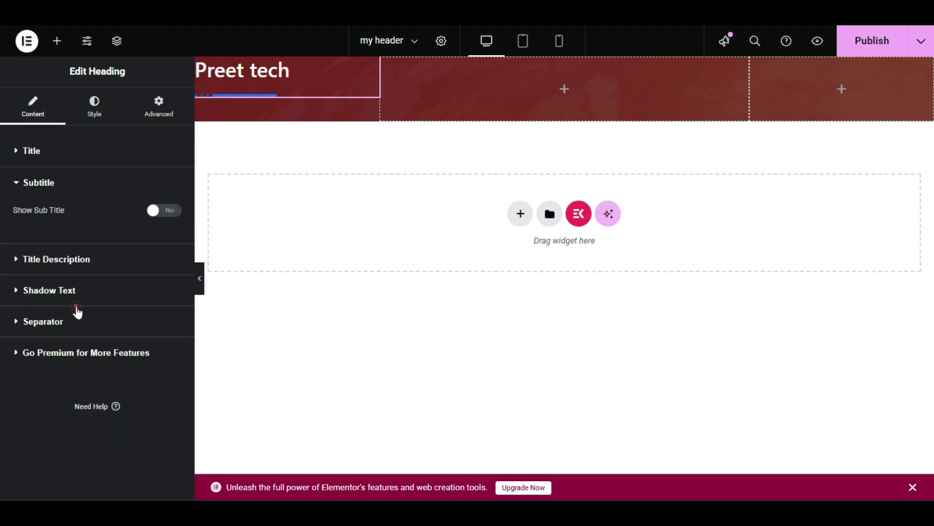
{"action": "left_click", "coordinate": [98, 261]}
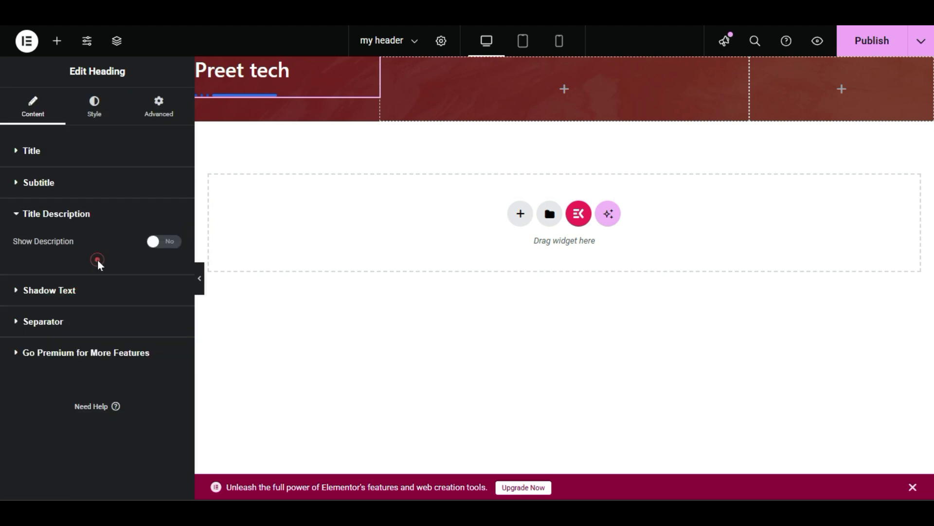
{"action": "left_click", "coordinate": [88, 288]}
{"action": "left_click", "coordinate": [97, 317]}
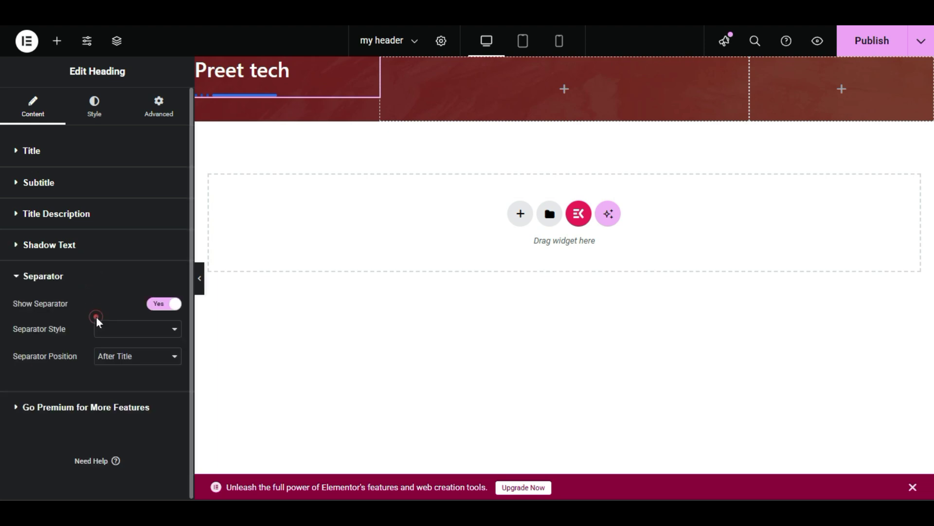
{"action": "left_click", "coordinate": [163, 303]}
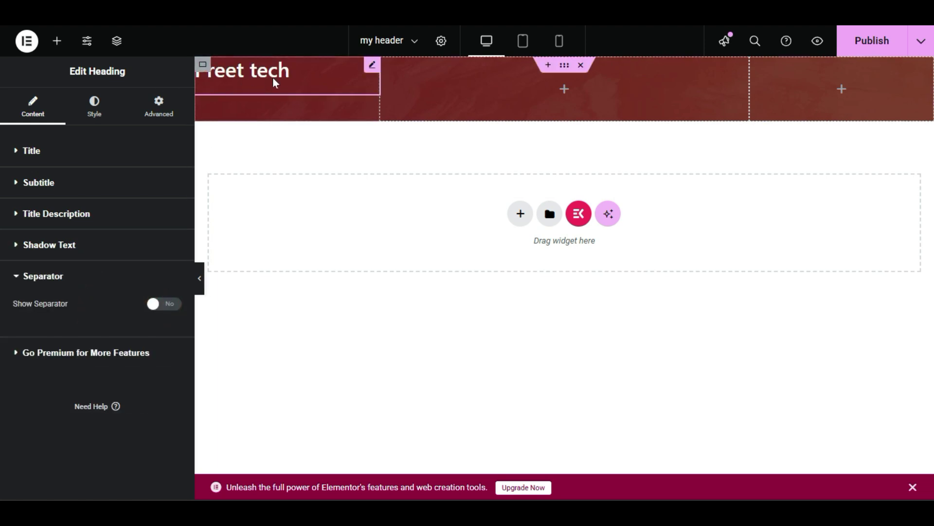
{"action": "left_click", "coordinate": [203, 276]}
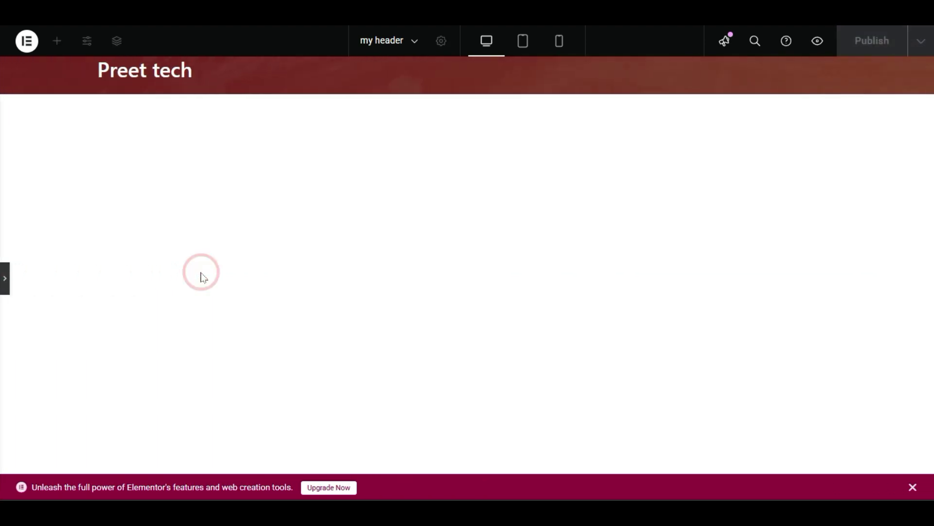
{"action": "left_click", "coordinate": [4, 278]}
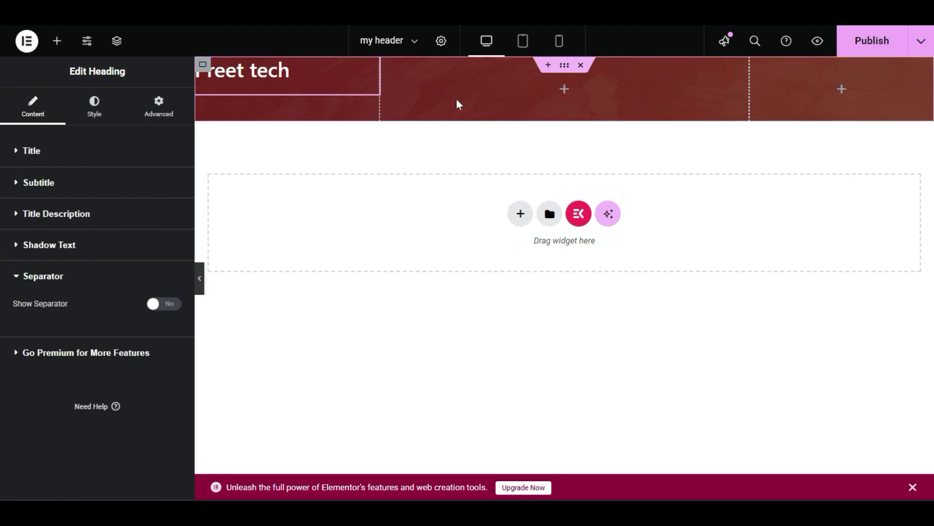
Try a minimum height of 119 px on the header container and preview it with the editing panel hidden.
{"action": "left_click", "coordinate": [566, 67]}
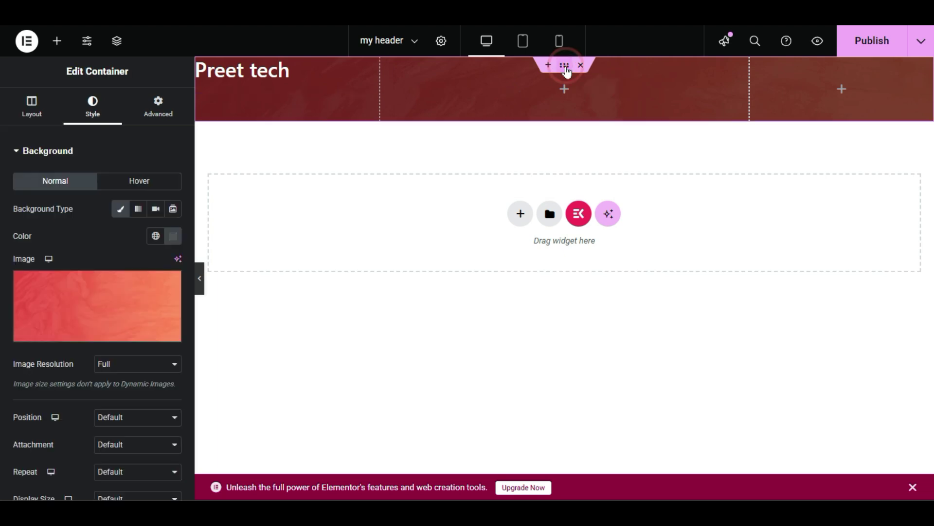
{"action": "scroll", "coordinate": [2, 246], "scroll_direction": "down", "scroll_amount": 5}
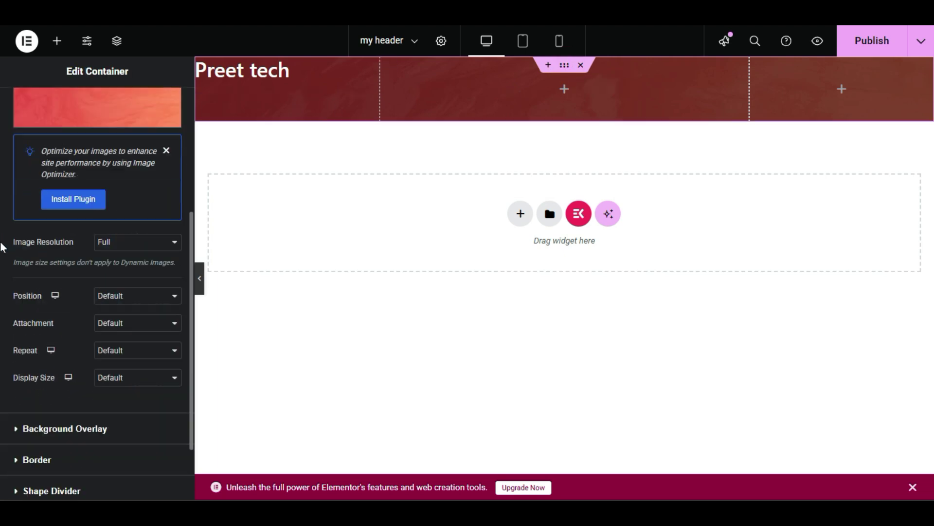
{"action": "scroll", "coordinate": [1, 245], "scroll_direction": "up", "scroll_amount": 5}
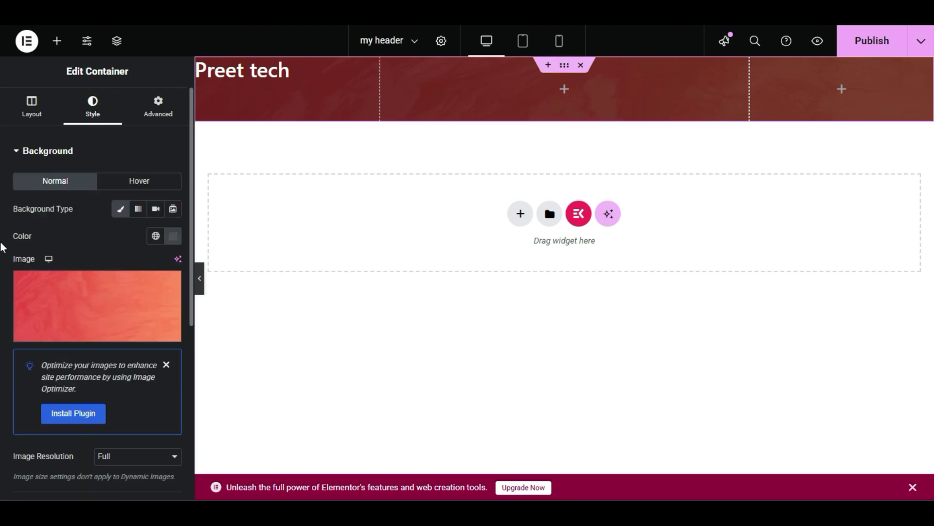
{"action": "left_click", "coordinate": [31, 107]}
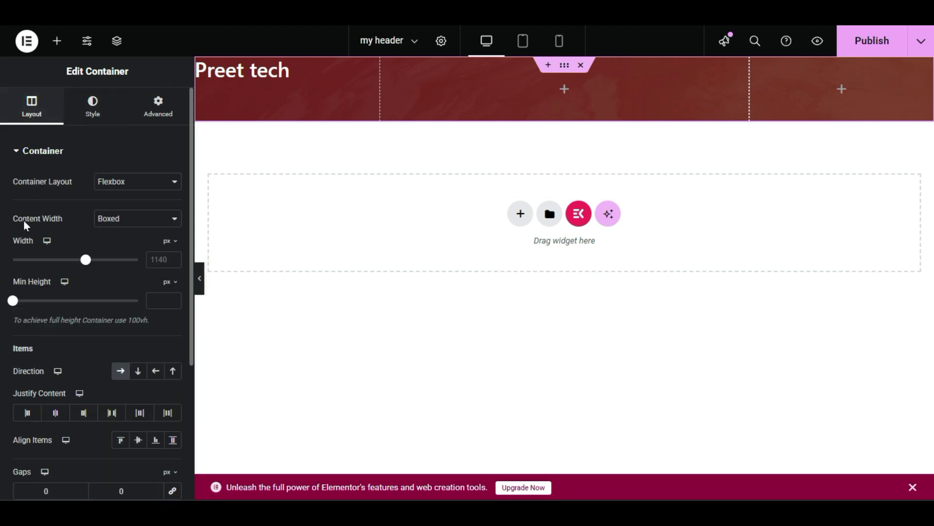
{"action": "mouse_move", "coordinate": [14, 300]}
{"action": "left_mouse_down"}
{"action": "mouse_move", "coordinate": [44, 300]}
{"action": "mouse_move", "coordinate": [19, 300]}
{"action": "left_mouse_up"}
{"action": "left_click", "coordinate": [200, 288]}
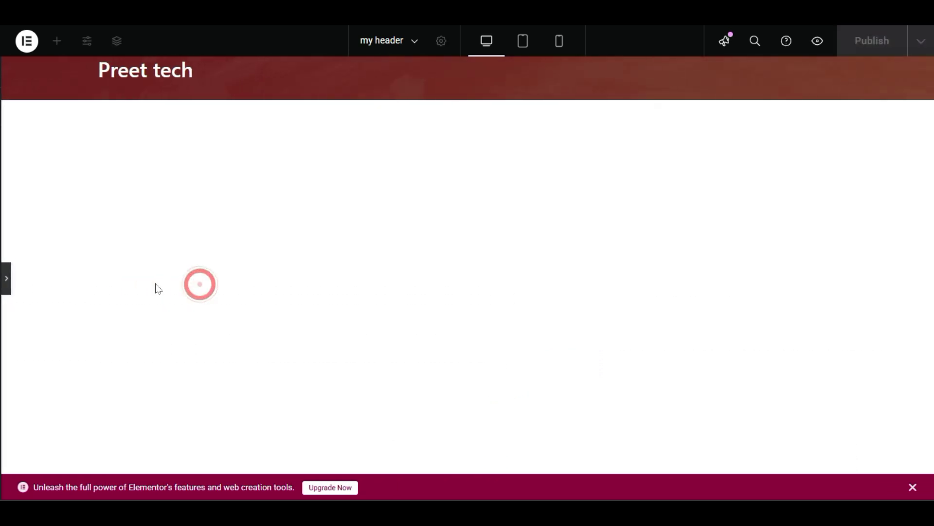
{"action": "left_click", "coordinate": [5, 279]}
{"action": "left_click_drag", "start_coordinate": [18, 301], "coordinate": [23, 300]}
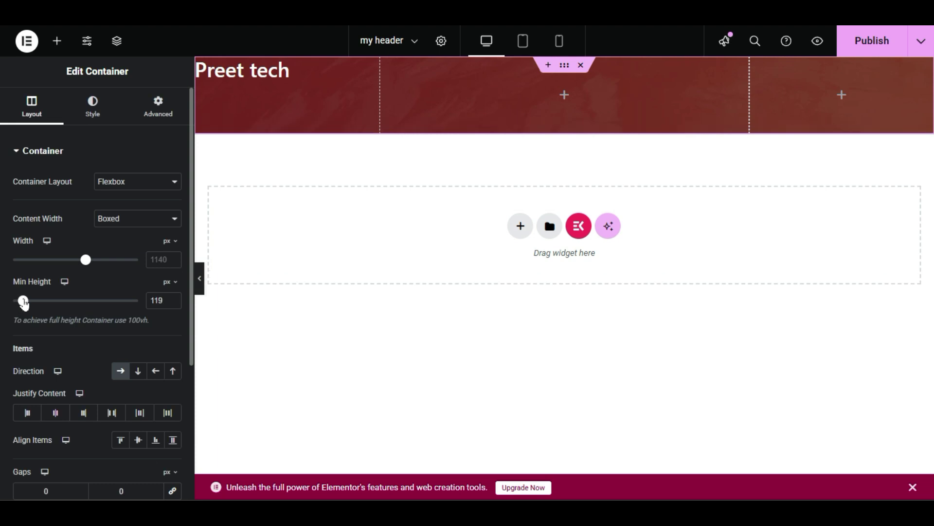
{"action": "left_click", "coordinate": [200, 278]}
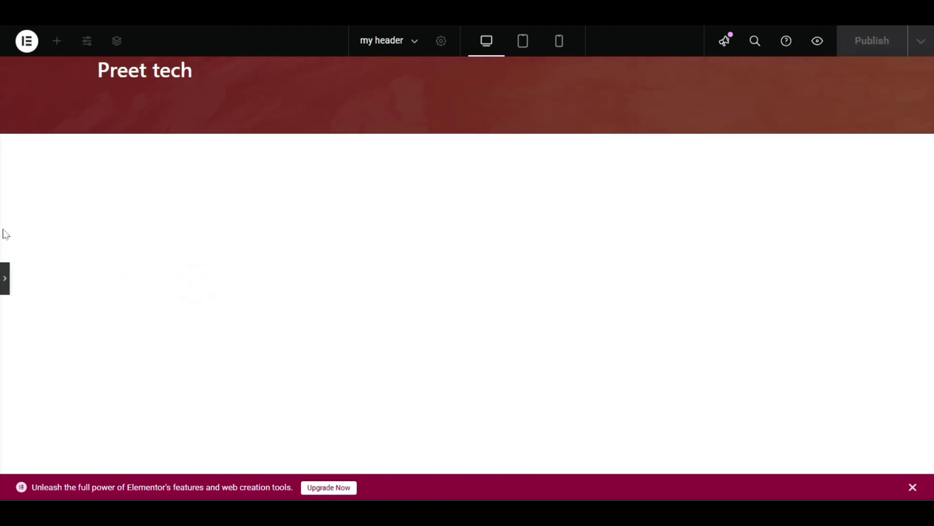
Try a minimum height of 89 px on the header container, and clear the value.
{"action": "left_click", "coordinate": [5, 278]}
{"action": "left_click", "coordinate": [23, 300]}
{"action": "left_click_drag", "start_coordinate": [20, 304], "coordinate": [16, 301]}
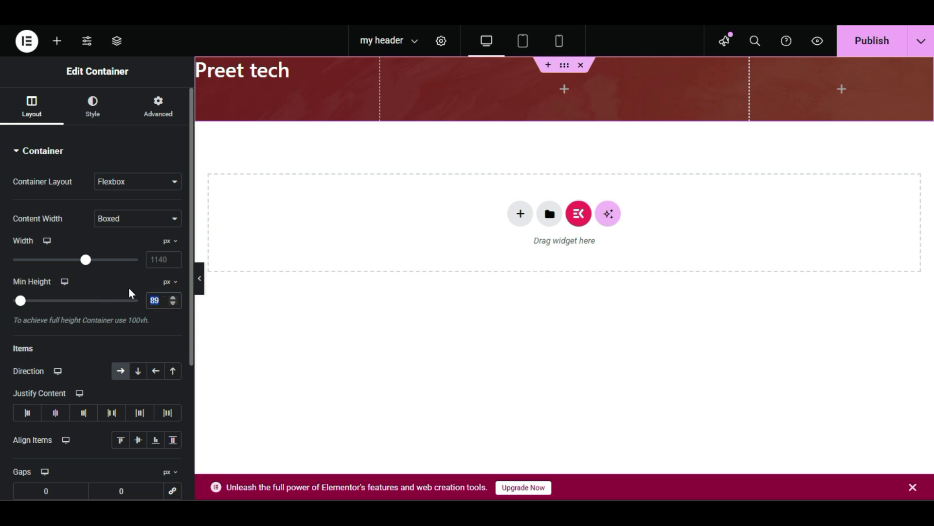
{"action": "key", "text": "BackSpace"}
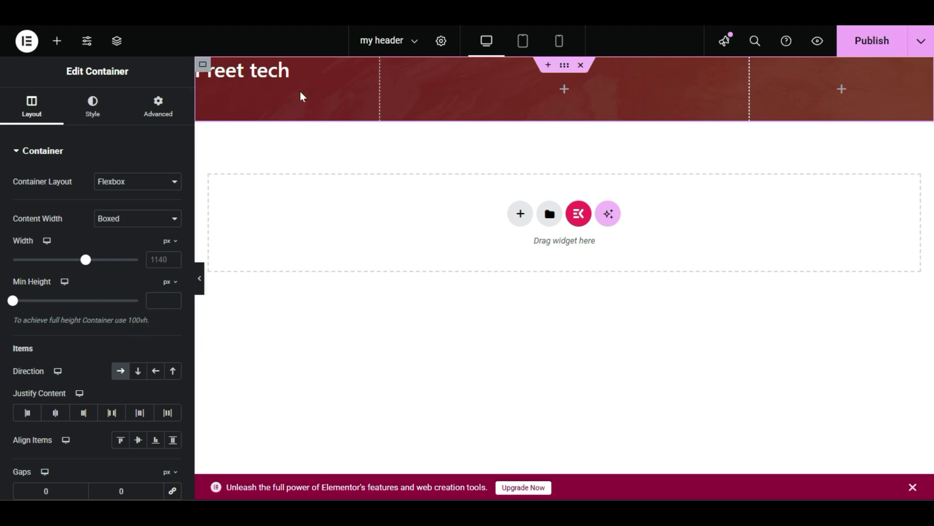
Center-align the "Preet tech" heading within the header's first column.
{"action": "left_click", "coordinate": [285, 73]}
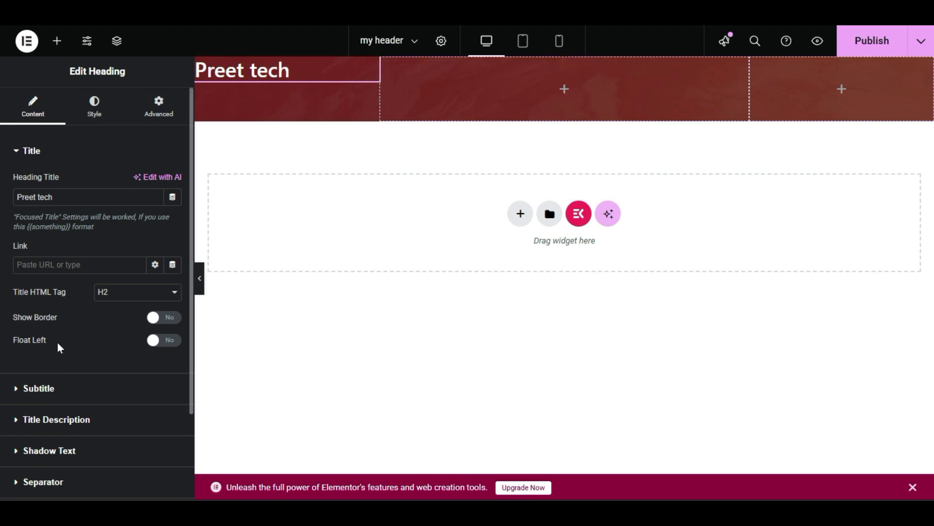
{"action": "left_click", "coordinate": [100, 108]}
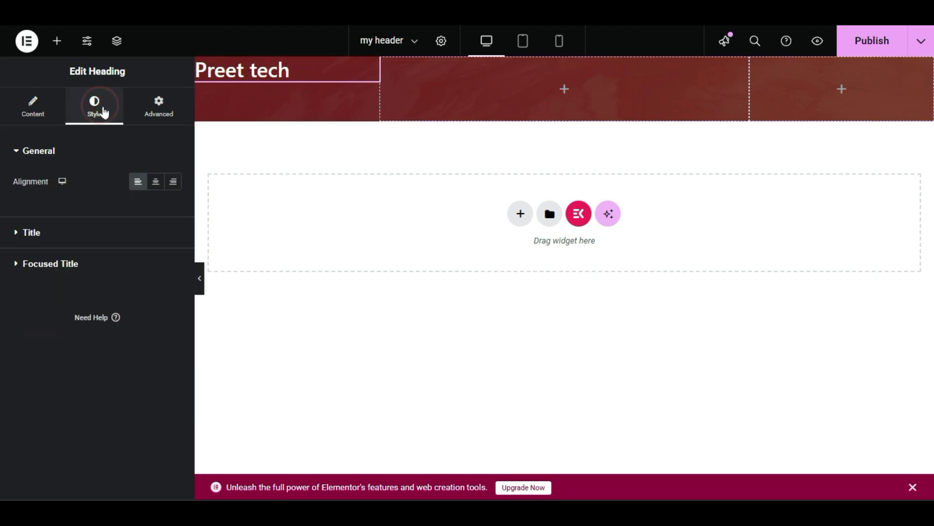
{"action": "left_click", "coordinate": [152, 183]}
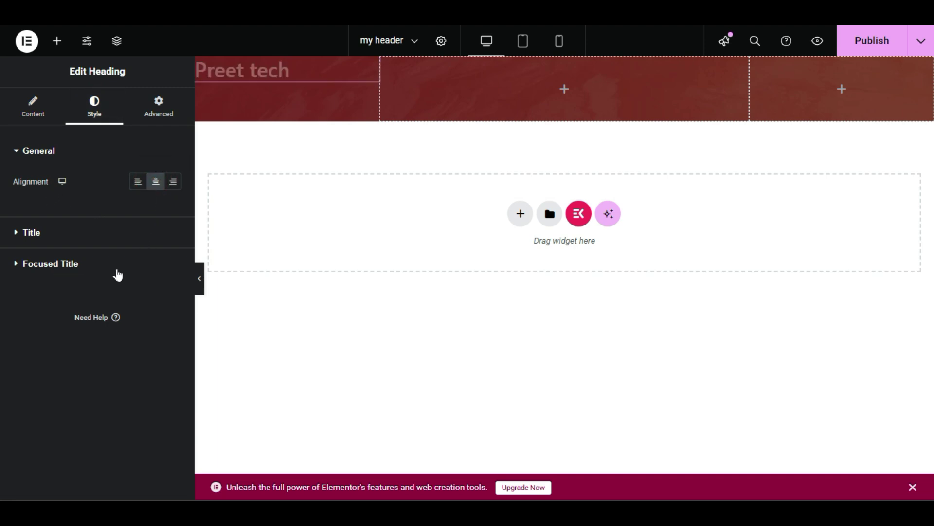
Unlink the heading title's margin sides, try a 22 px top margin, and preview it with the editing panel hidden.
{"action": "left_click", "coordinate": [105, 234]}
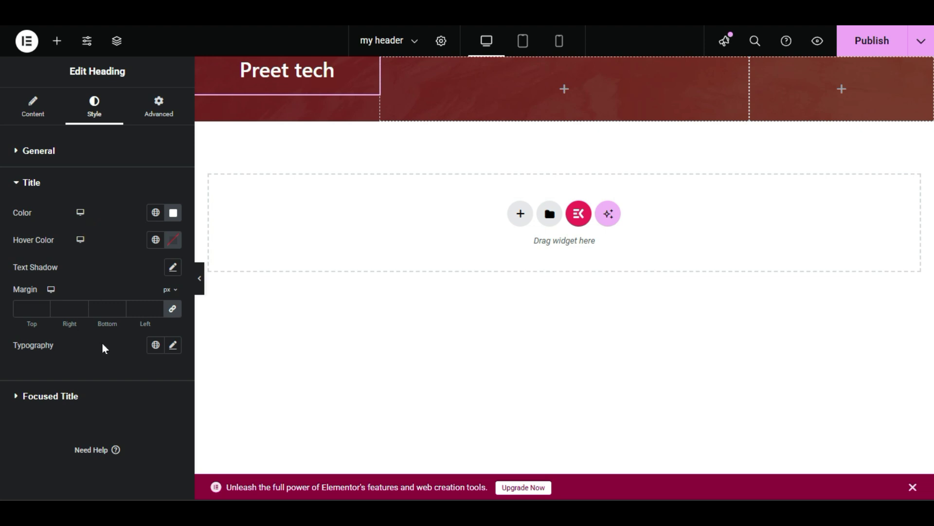
{"action": "left_click", "coordinate": [172, 313]}
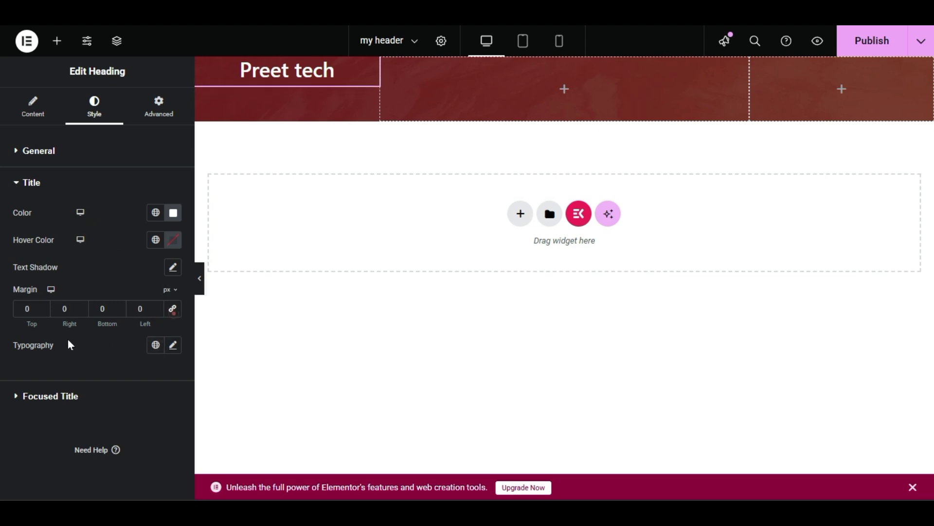
{"action": "left_click", "coordinate": [30, 310]}
{"action": "type", "text": "1"}
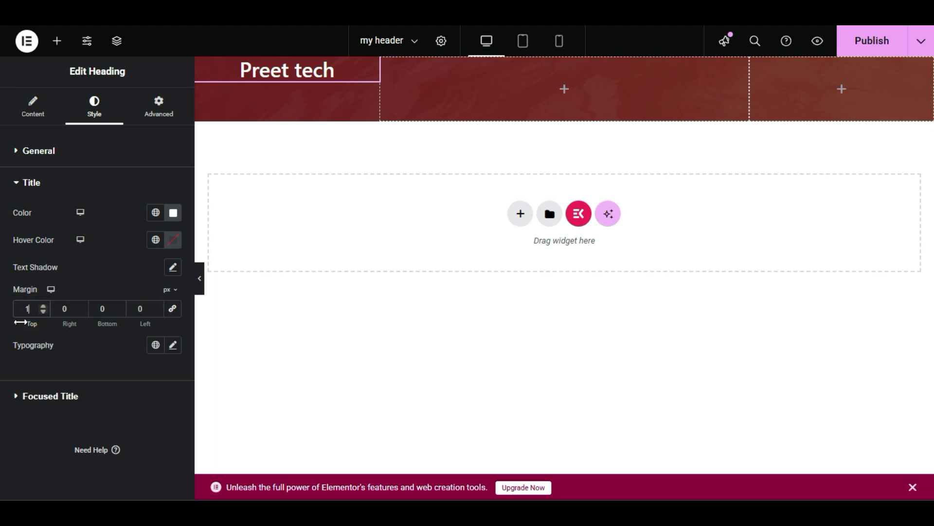
{"action": "type", "text": "1"}
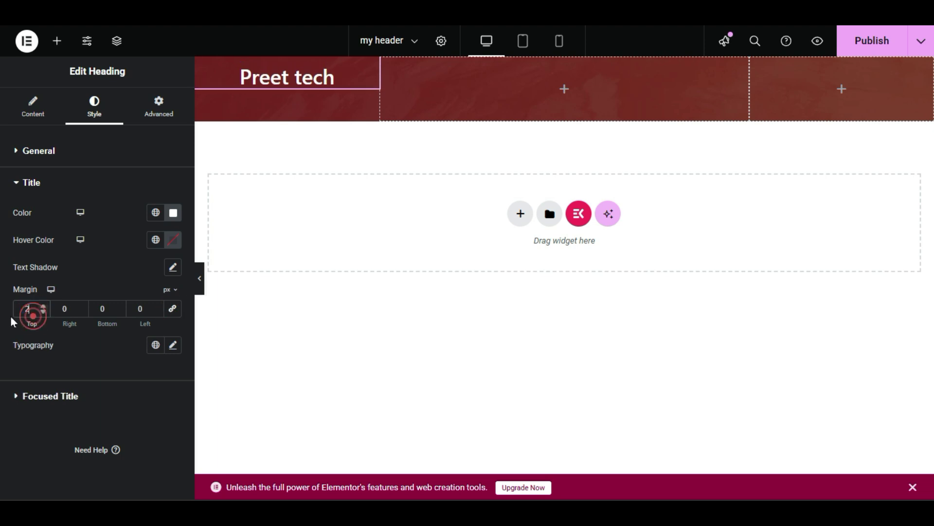
{"action": "type", "text": "2"}
{"action": "left_click", "coordinate": [199, 277]}
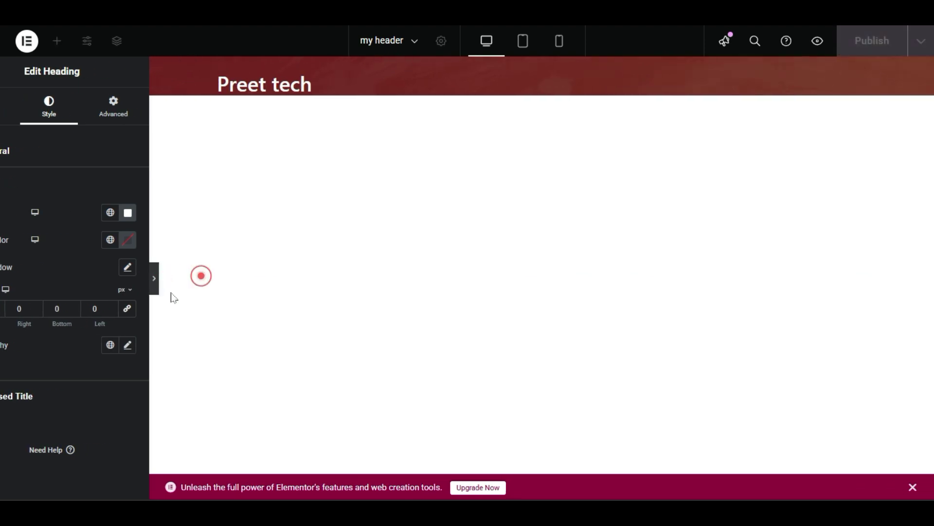
{"action": "left_click", "coordinate": [5, 277]}
Set the heading title's top margin to 11 px and preview the header with the editing panel hidden.
{"action": "double_click", "coordinate": [27, 309]}
{"action": "type", "text": "11"}
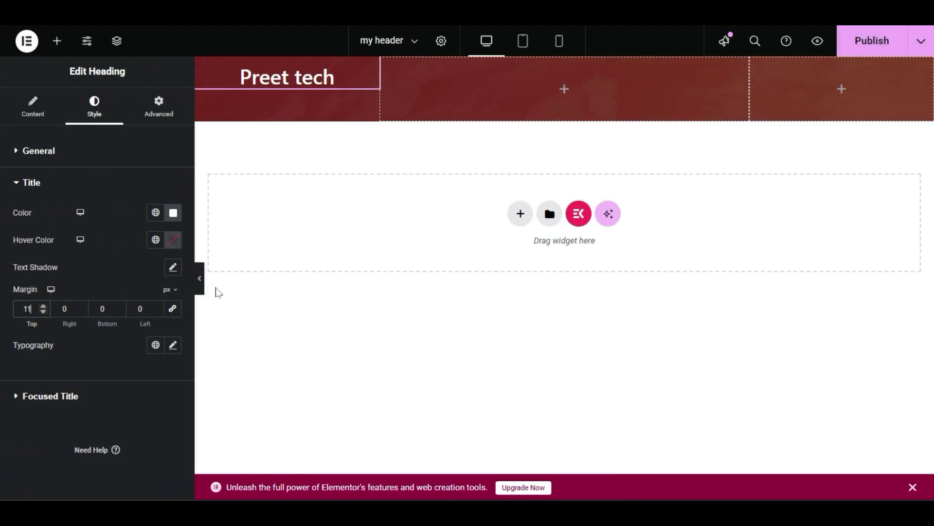
{"action": "left_click", "coordinate": [200, 278]}
{"action": "left_click", "coordinate": [4, 278]}
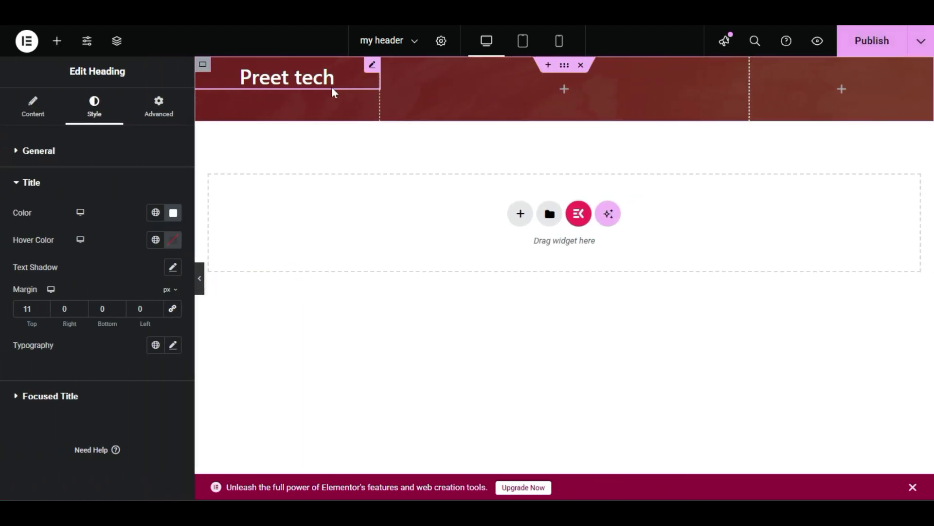
Delete the "Preet tech" heading and place a basic Heading widget in the header's first column instead.
{"action": "right_click", "coordinate": [347, 80]}
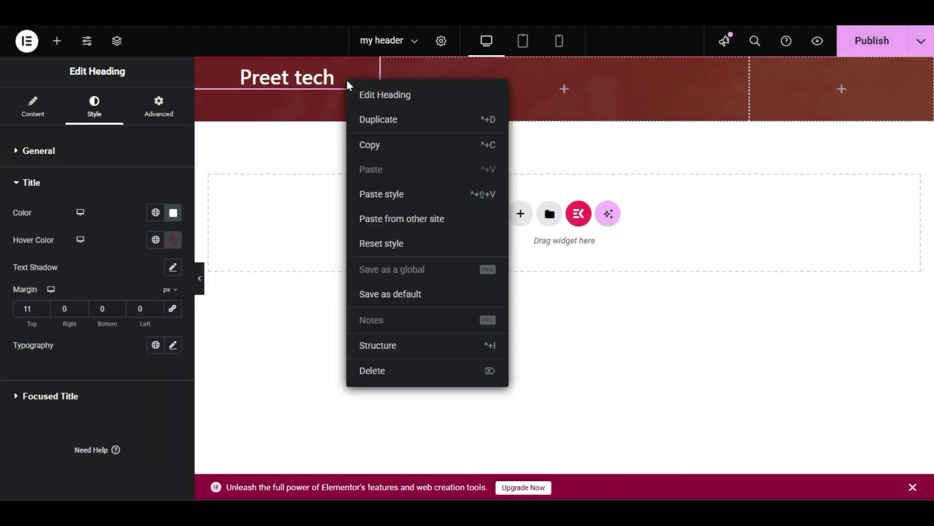
{"action": "left_click", "coordinate": [372, 369]}
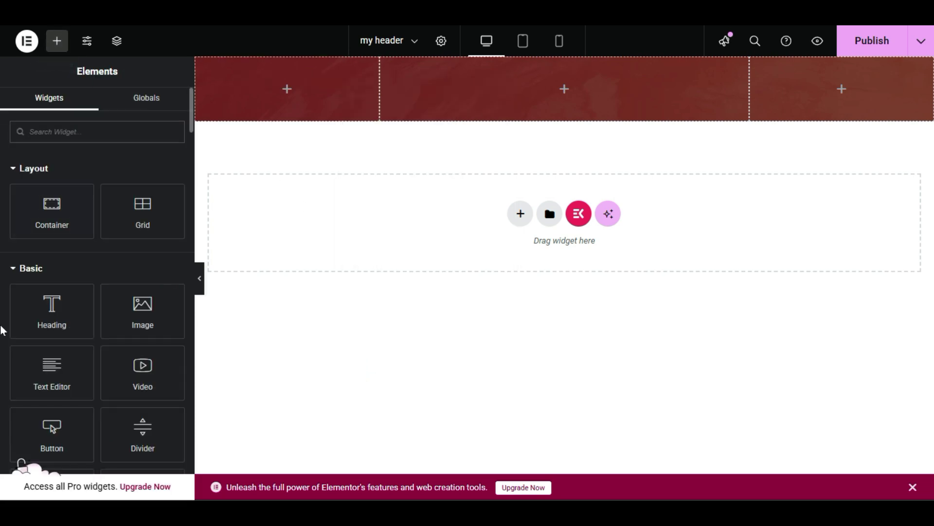
{"action": "scroll", "coordinate": [10, 316], "scroll_direction": "down", "scroll_amount": 1}
{"action": "left_click_drag", "start_coordinate": [44, 267], "coordinate": [257, 100]}
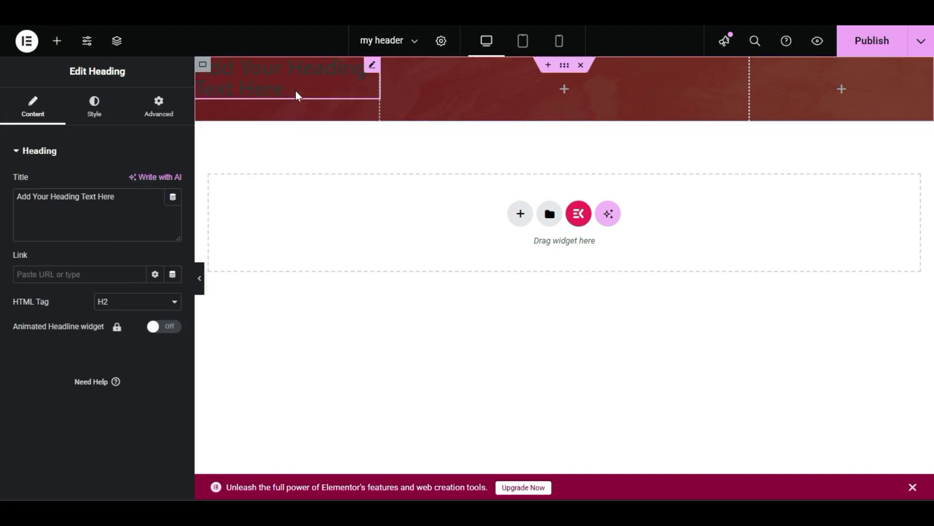
Replace the new heading's placeholder title with "Preet tech".
{"action": "left_click", "coordinate": [372, 66]}
{"action": "triple_click", "coordinate": [114, 196]}
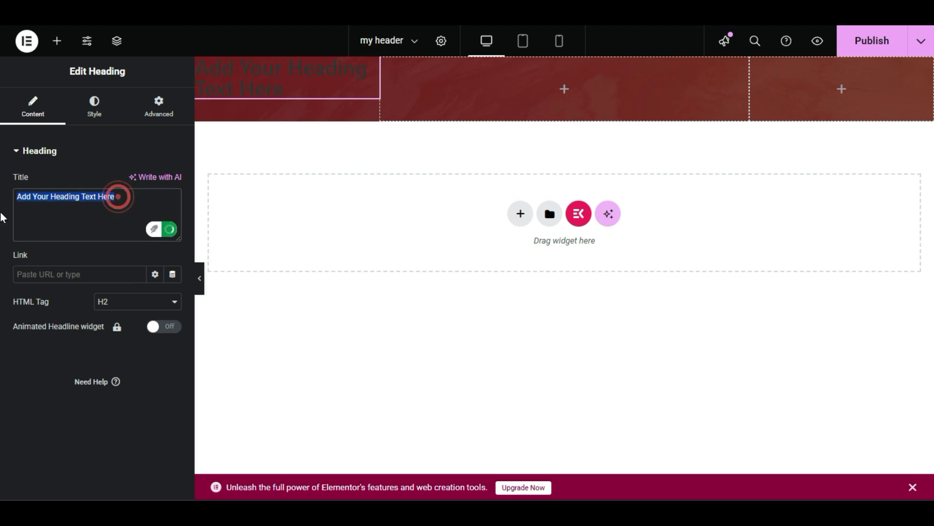
{"action": "type", "text": "Preet"}
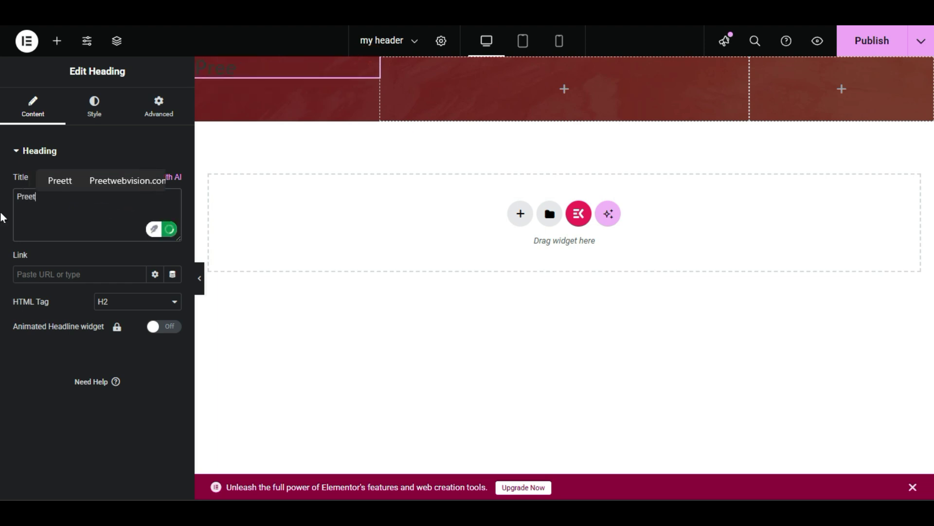
{"action": "type", "text": " tech"}
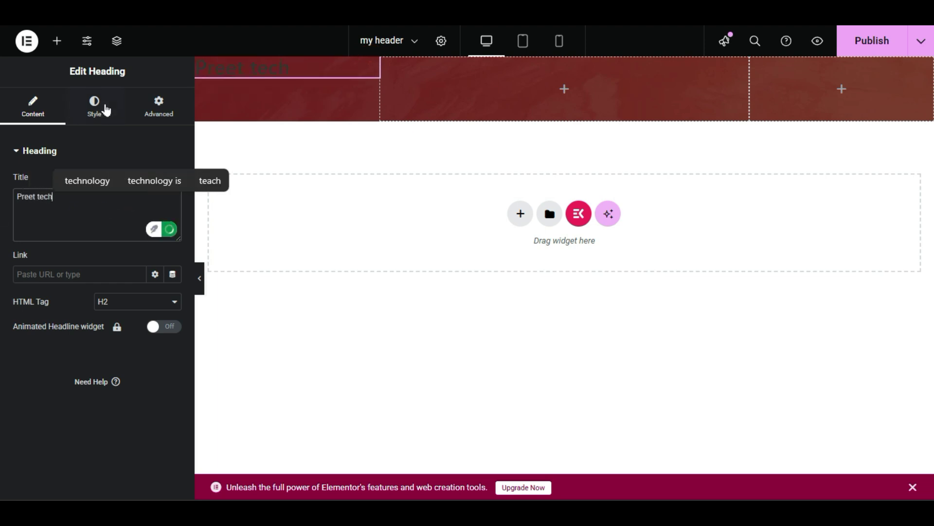
Set the heading's text color to white #FFFFFF and center-align it, checking the header with the editing panel hidden.
{"action": "left_click", "coordinate": [106, 110]}
{"action": "left_click", "coordinate": [173, 364]}
{"action": "left_click", "coordinate": [99, 197]}
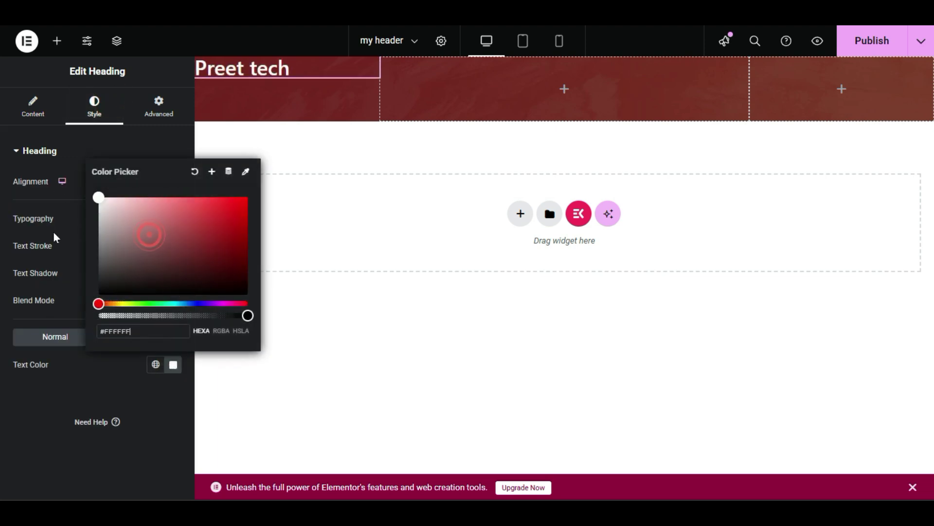
{"action": "left_click", "coordinate": [40, 390]}
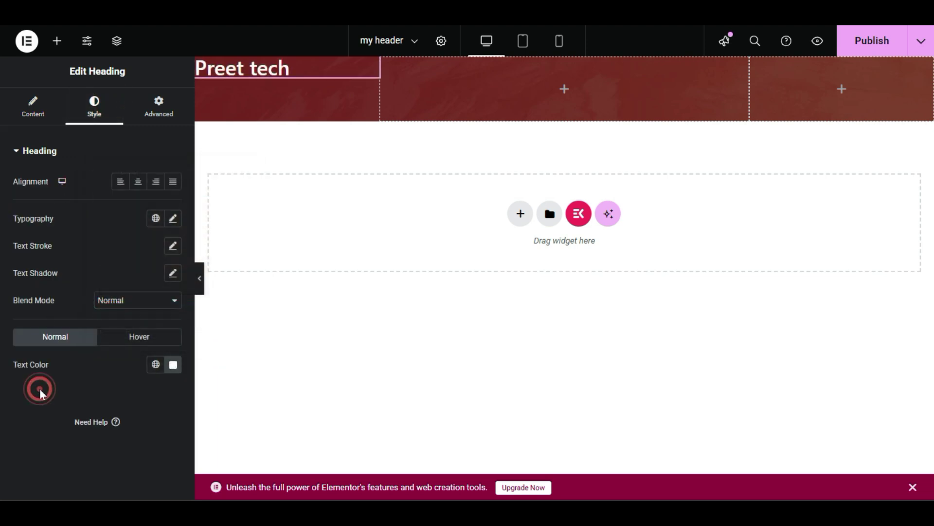
{"action": "left_click", "coordinate": [140, 187]}
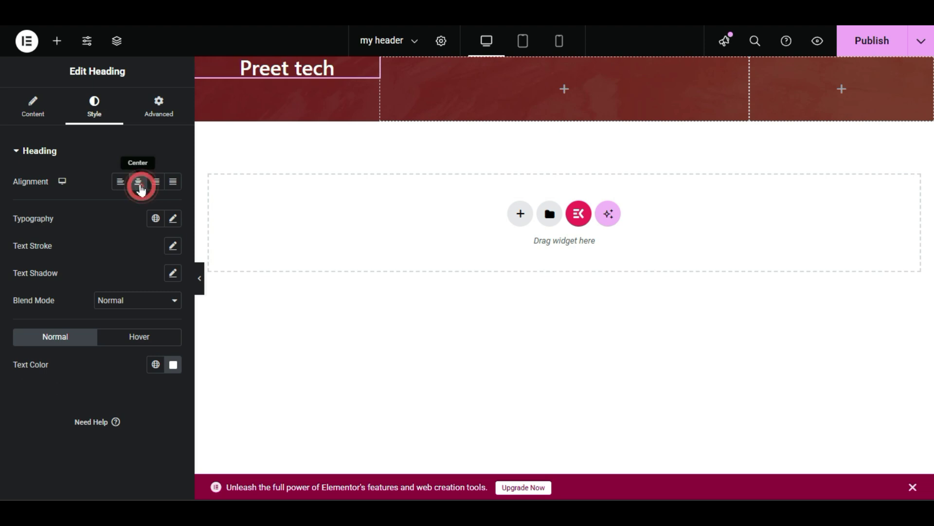
{"action": "left_click", "coordinate": [202, 278]}
{"action": "left_click", "coordinate": [4, 277]}
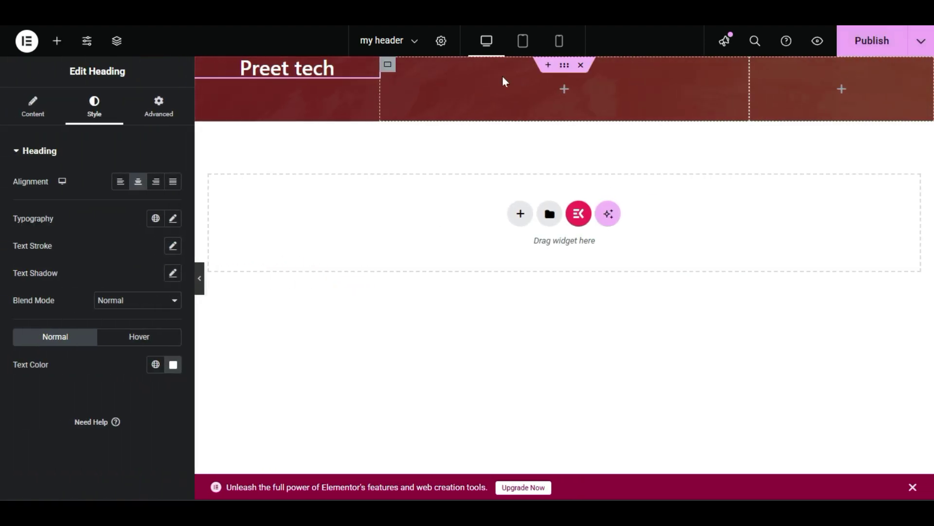
Set the outer header container's minimum height to 112 px and preview it with the editing panel hidden.
{"action": "left_click", "coordinate": [561, 70]}
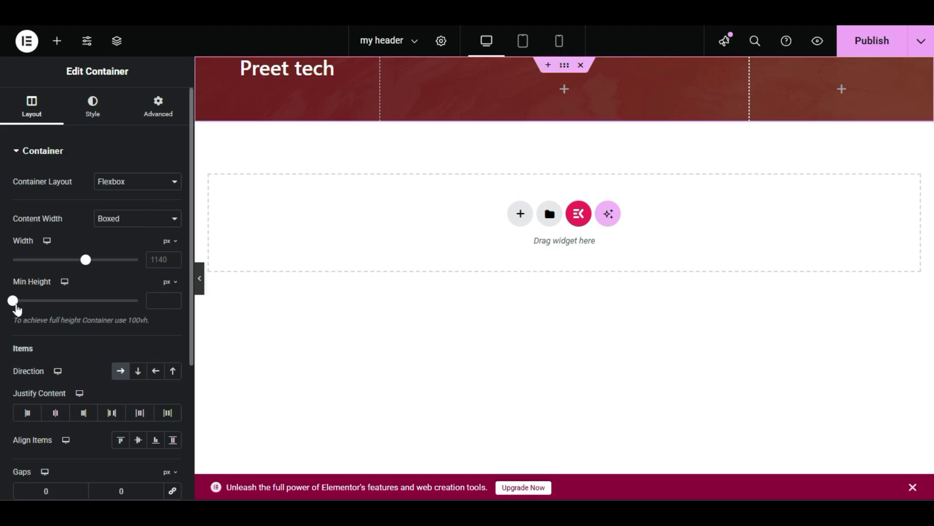
{"action": "left_click", "coordinate": [33, 301]}
{"action": "left_click_drag", "start_coordinate": [35, 300], "coordinate": [22, 302]}
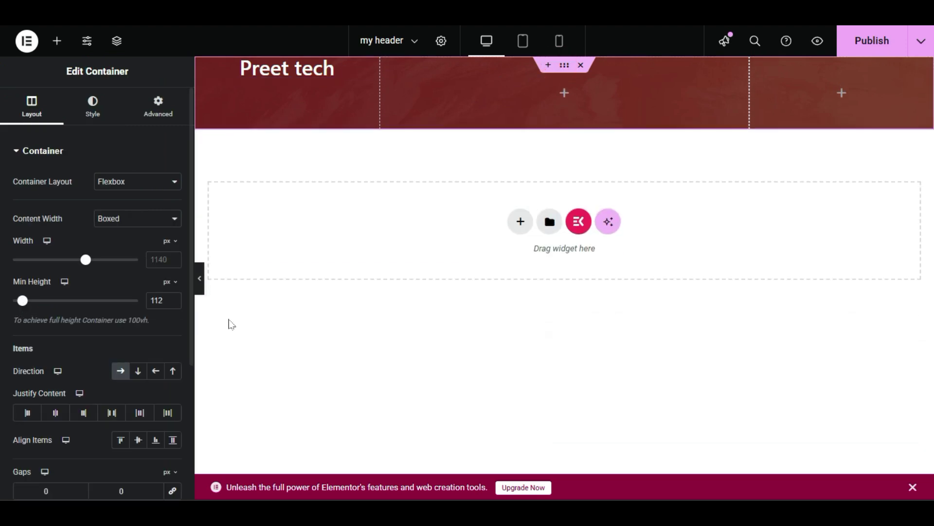
{"action": "left_click", "coordinate": [201, 279]}
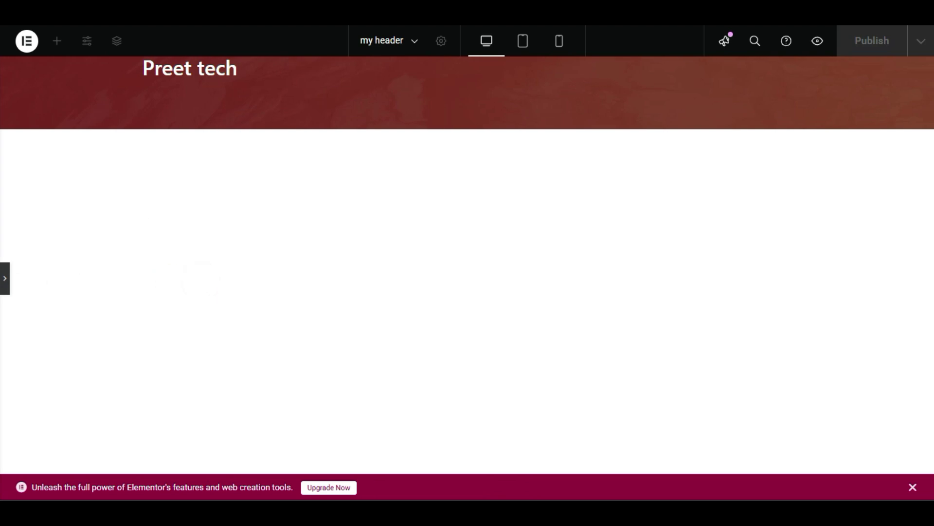
{"action": "key", "text": "ctrl+p"}
Set Justify Content to Center on the header's first column container and preview the result with the editing panel hidden.
{"action": "left_click", "coordinate": [203, 64]}
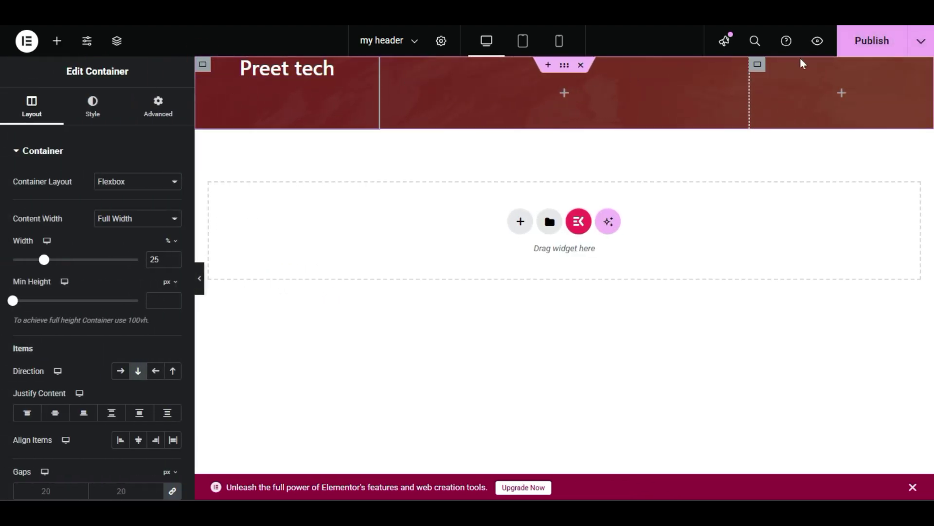
{"action": "left_click", "coordinate": [199, 287]}
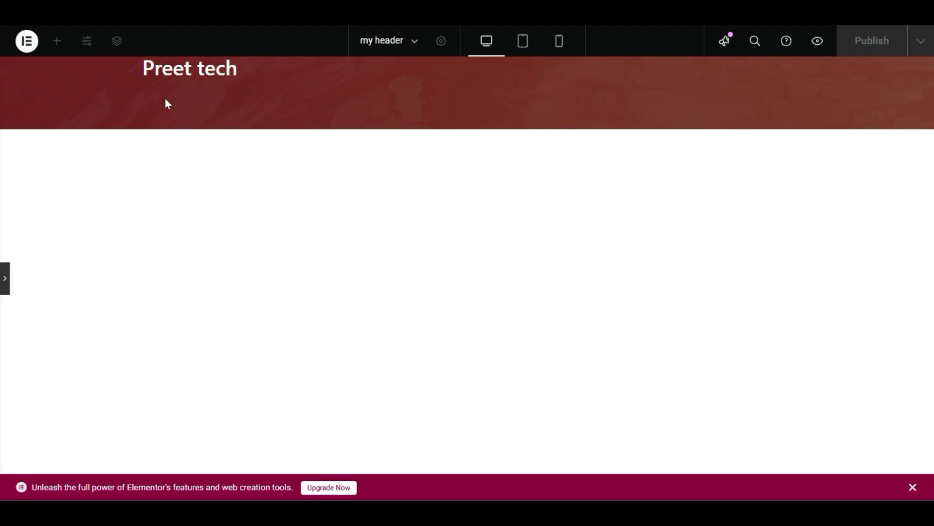
{"action": "left_click", "coordinate": [5, 277]}
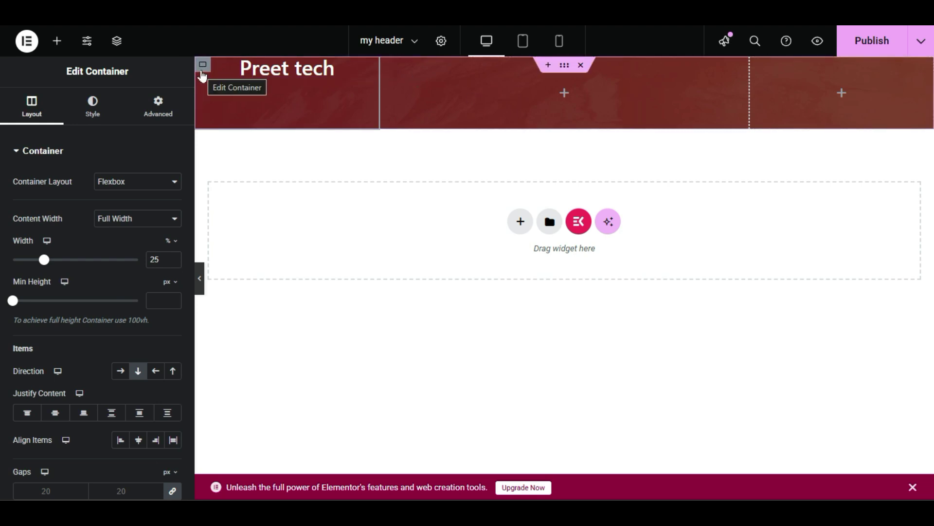
{"action": "left_click", "coordinate": [203, 76]}
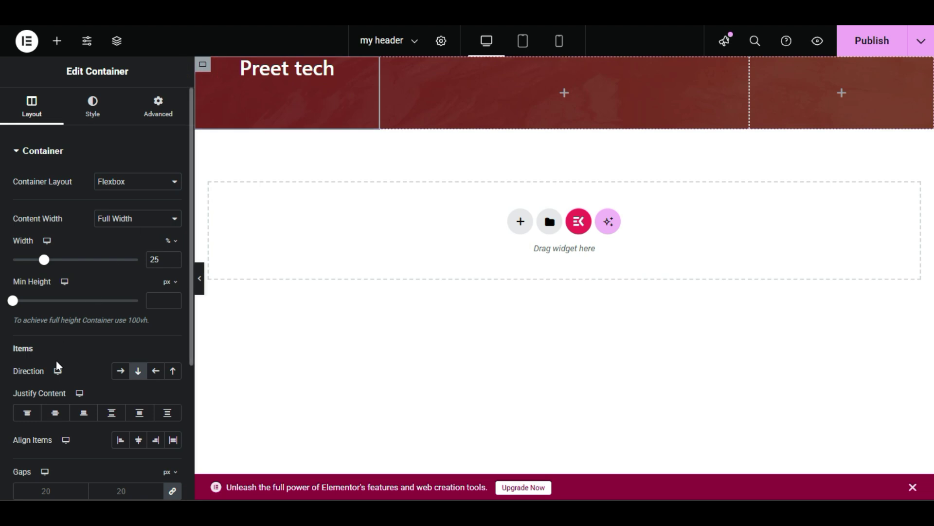
{"action": "scroll", "coordinate": [56, 365], "scroll_direction": "down", "scroll_amount": 2}
{"action": "left_click", "coordinate": [52, 334]}
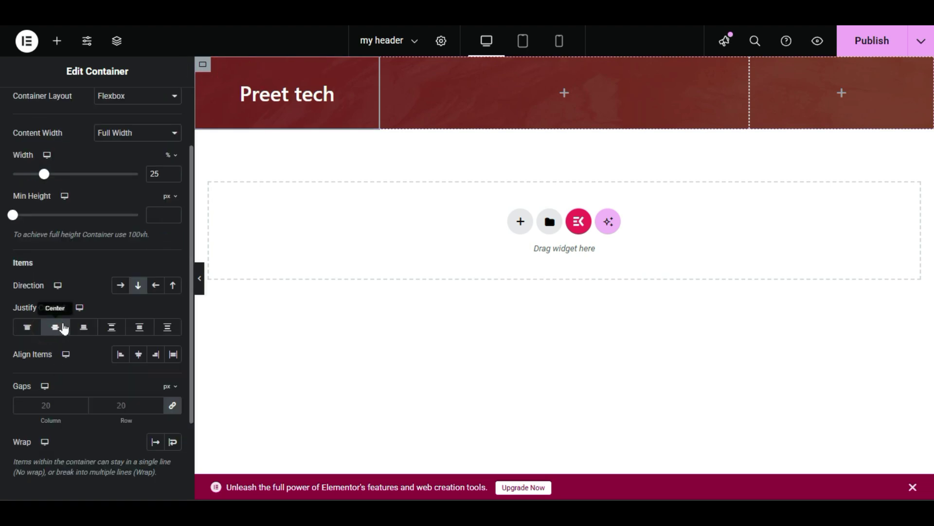
{"action": "left_click", "coordinate": [195, 279]}
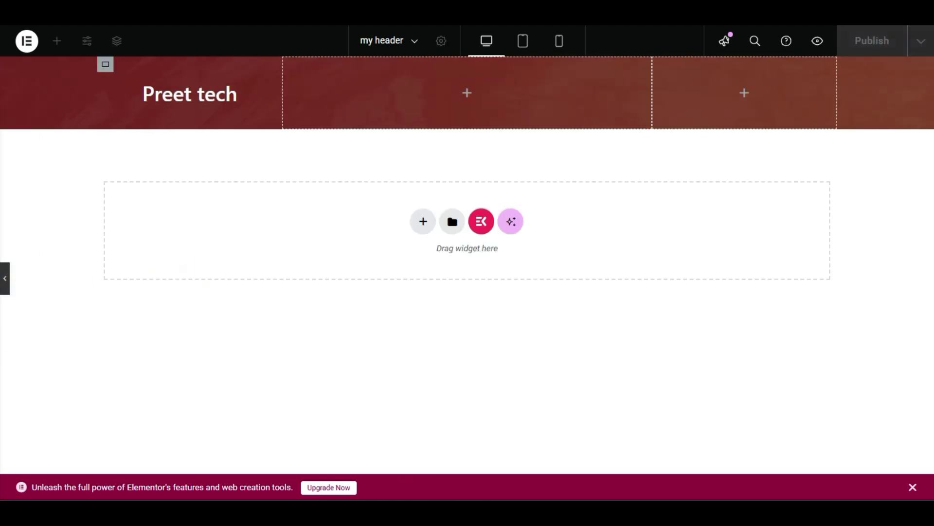
{"action": "left_click", "coordinate": [5, 278]}
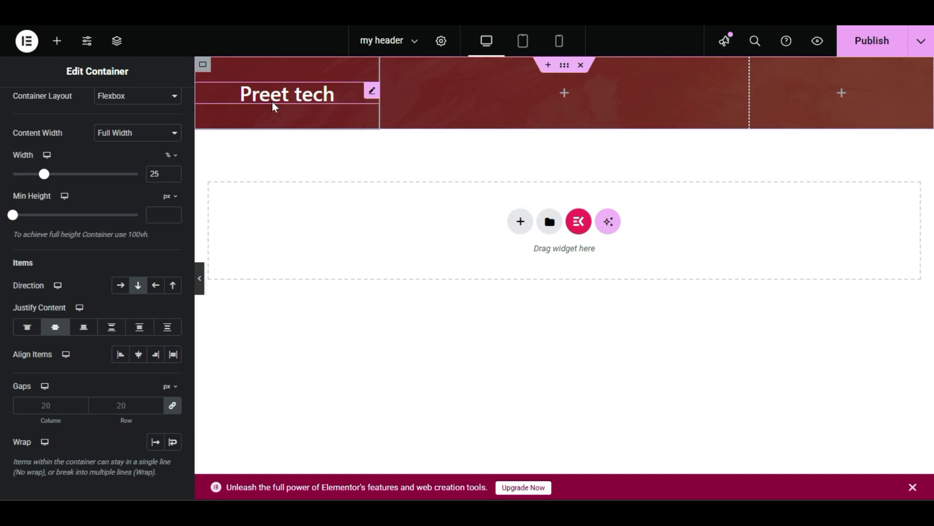
Delete the text heading and place an Image widget in the header's first column instead.
{"action": "right_click", "coordinate": [290, 99]}
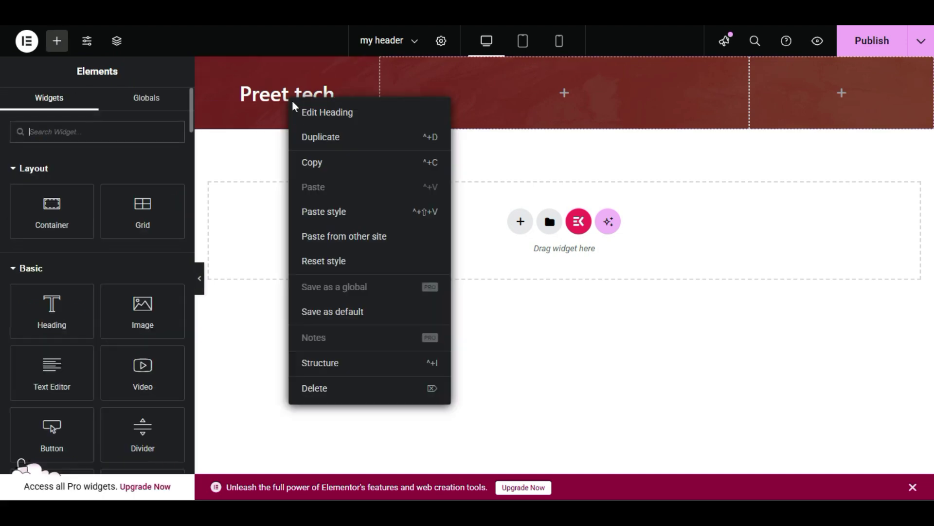
{"action": "left_click", "coordinate": [340, 396]}
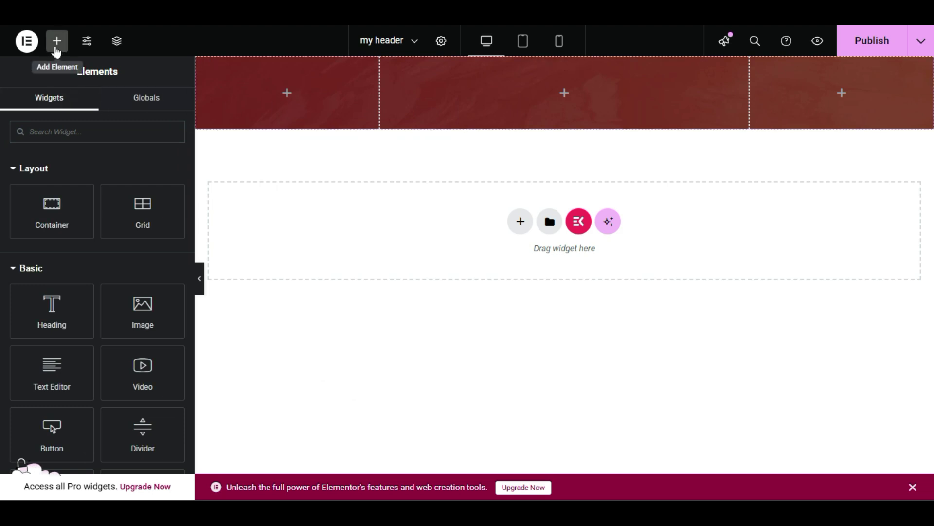
{"action": "left_click_drag", "start_coordinate": [124, 303], "coordinate": [256, 104]}
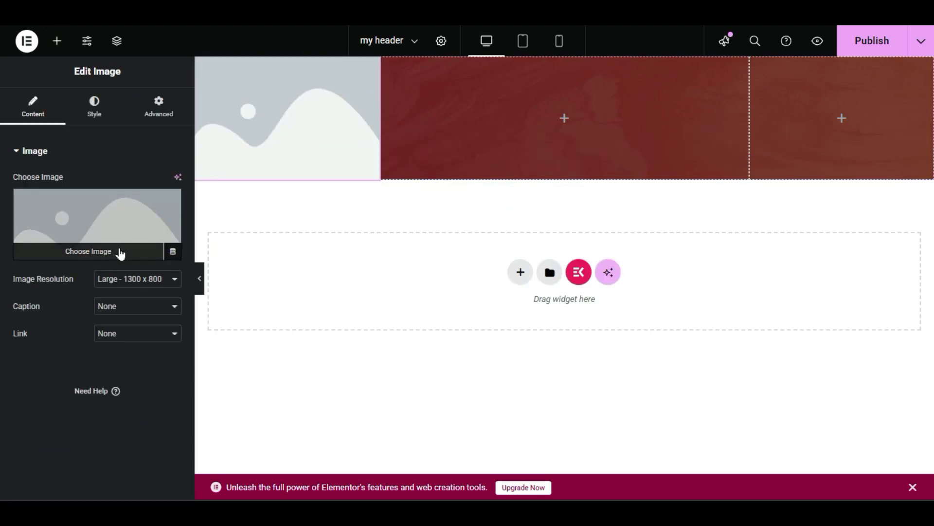
Upload the logo file P (7).png from the Downloads folder and insert it in the header's Image widget.
{"action": "left_click", "coordinate": [119, 252]}
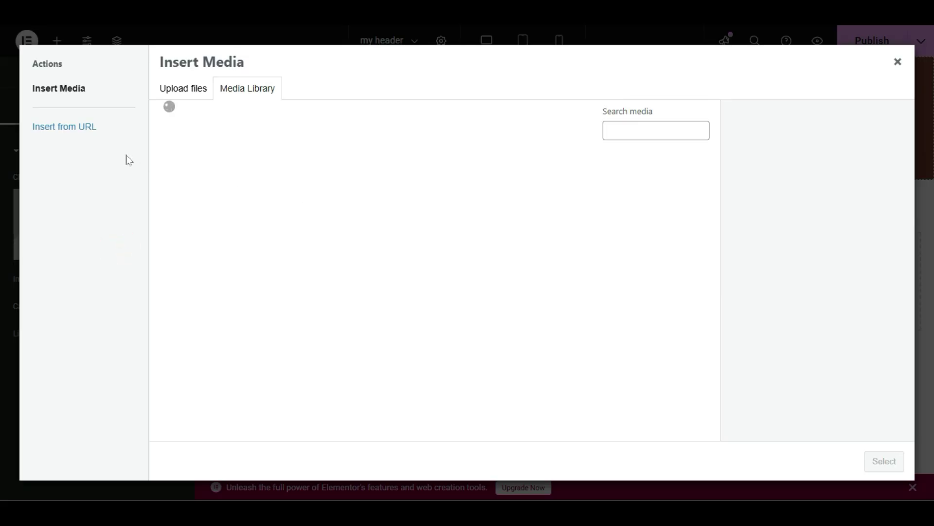
{"action": "left_click", "coordinate": [183, 88]}
{"action": "left_click", "coordinate": [534, 265]}
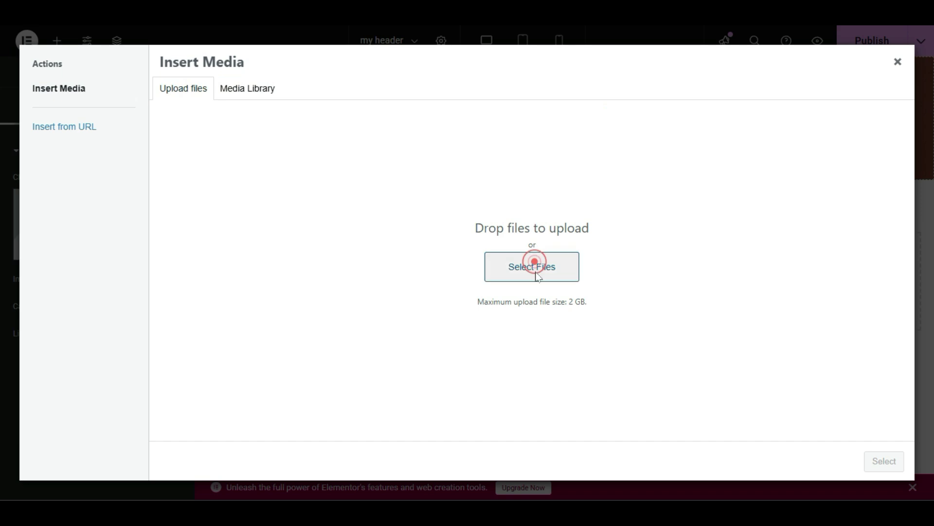
{"action": "left_click", "coordinate": [59, 102]}
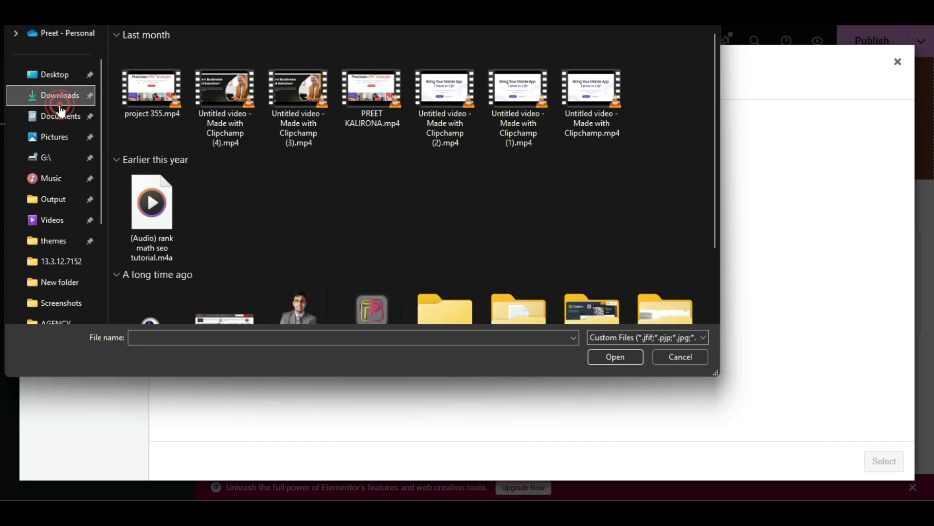
{"action": "scroll", "coordinate": [325, 174], "scroll_direction": "down", "scroll_amount": 3}
{"action": "double_click", "coordinate": [359, 165]}
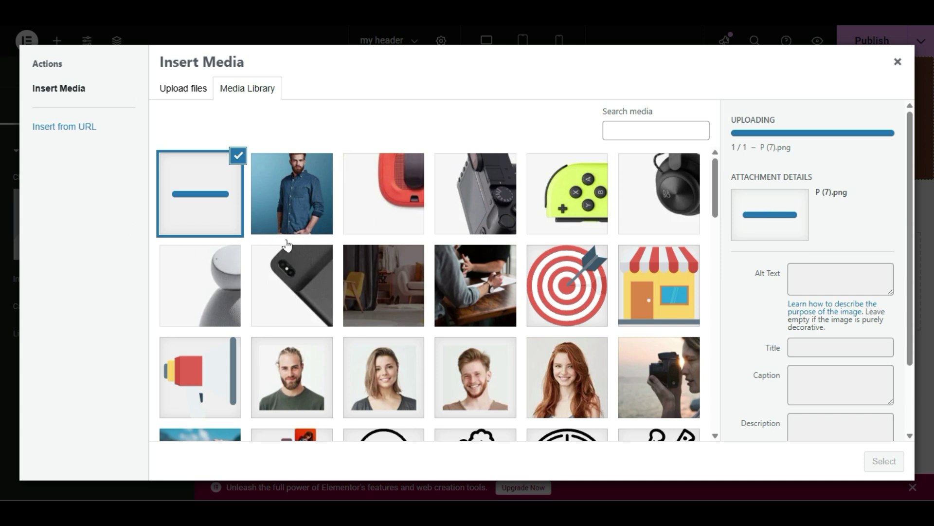
{"action": "left_click", "coordinate": [883, 461]}
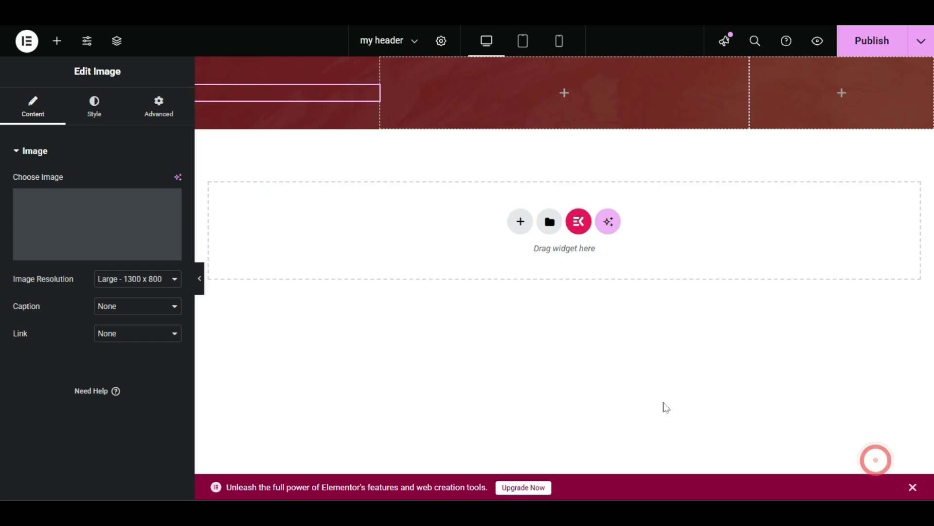
Dismiss the Image Optimizer suggestion and check the inserted header logo with the editing panel hidden.
{"action": "mouse_move", "coordinate": [136, 248]}
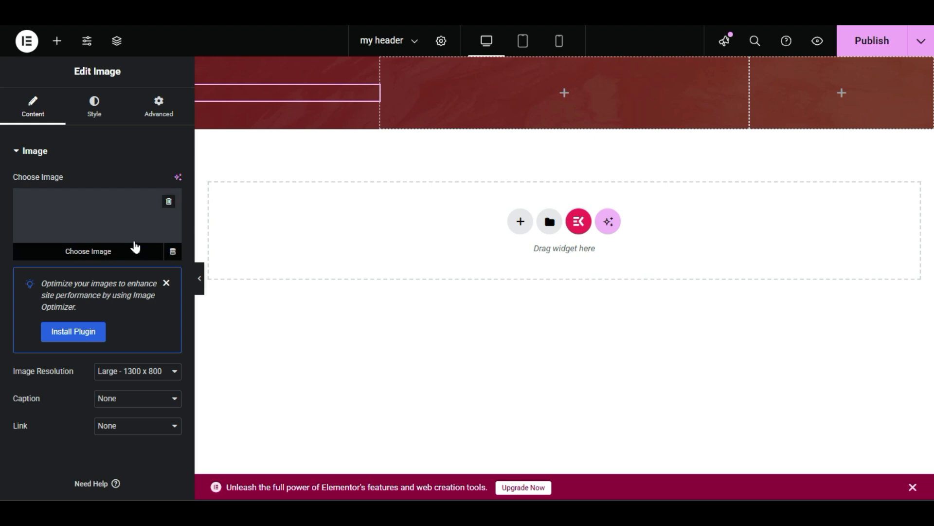
{"action": "left_click", "coordinate": [166, 282]}
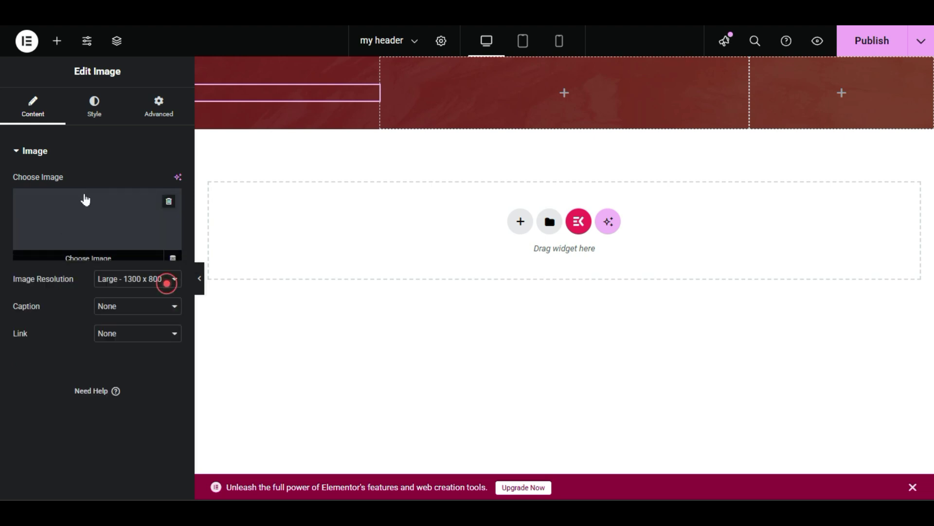
{"action": "left_click", "coordinate": [200, 278]}
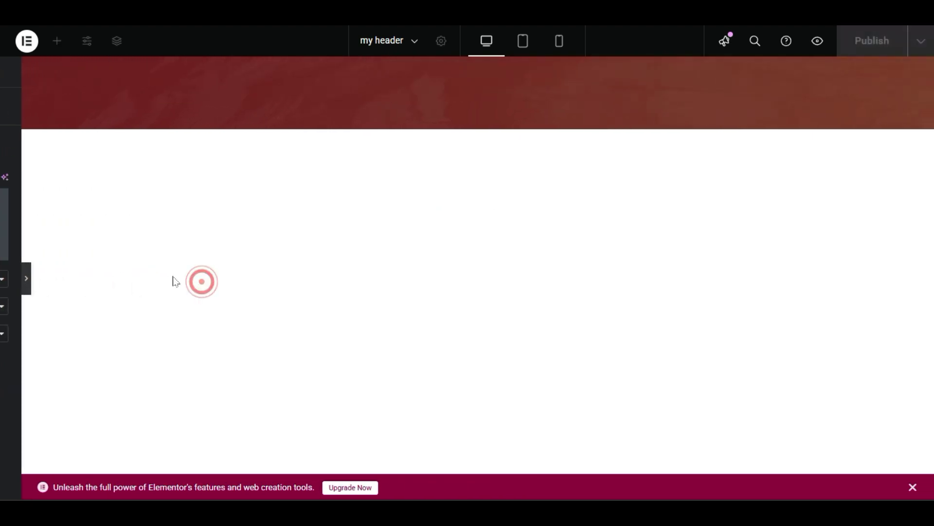
{"action": "left_click", "coordinate": [4, 278]}
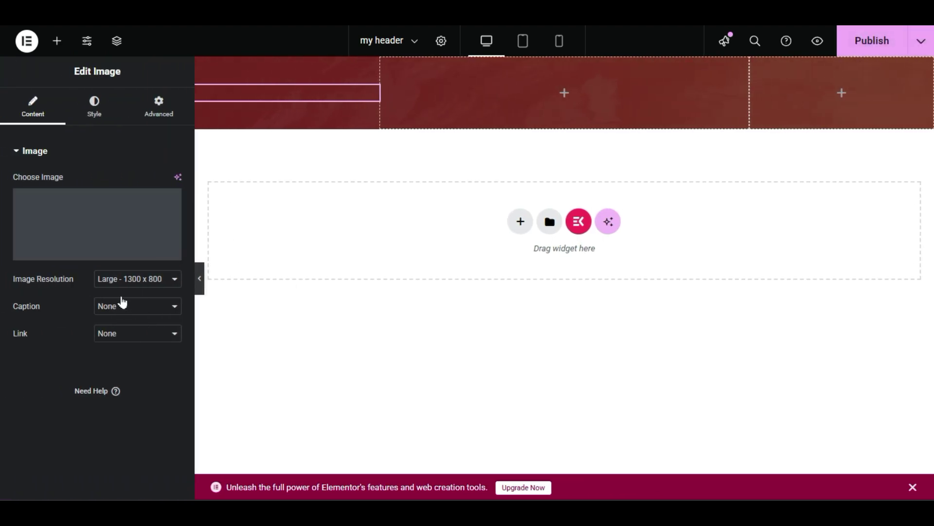
{"action": "left_click", "coordinate": [200, 278]}
{"action": "left_click", "coordinate": [5, 282]}
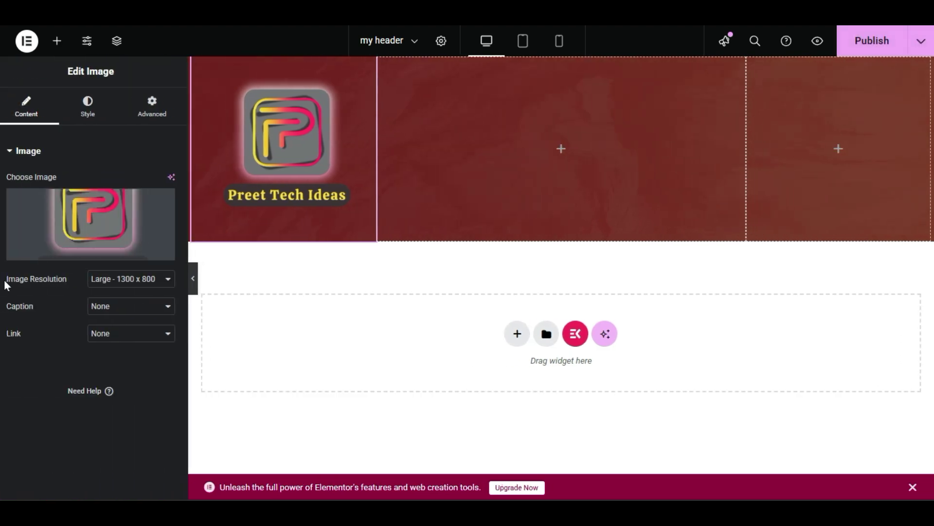
Set the logo image's width to 39% and preview the header with the editing panel hidden.
{"action": "left_click", "coordinate": [100, 113]}
{"action": "left_click_drag", "start_coordinate": [13, 222], "coordinate": [62, 227]}
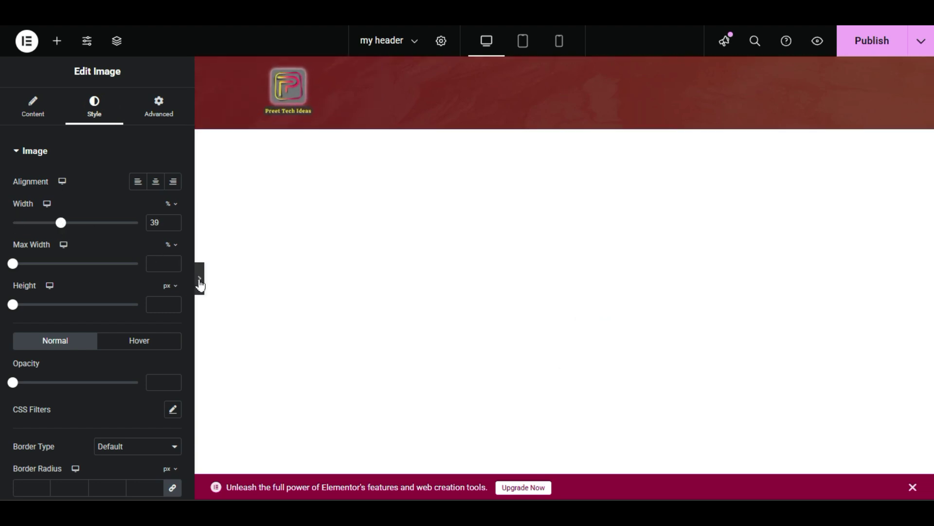
{"action": "left_click", "coordinate": [199, 277]}
{"action": "left_click", "coordinate": [7, 285]}
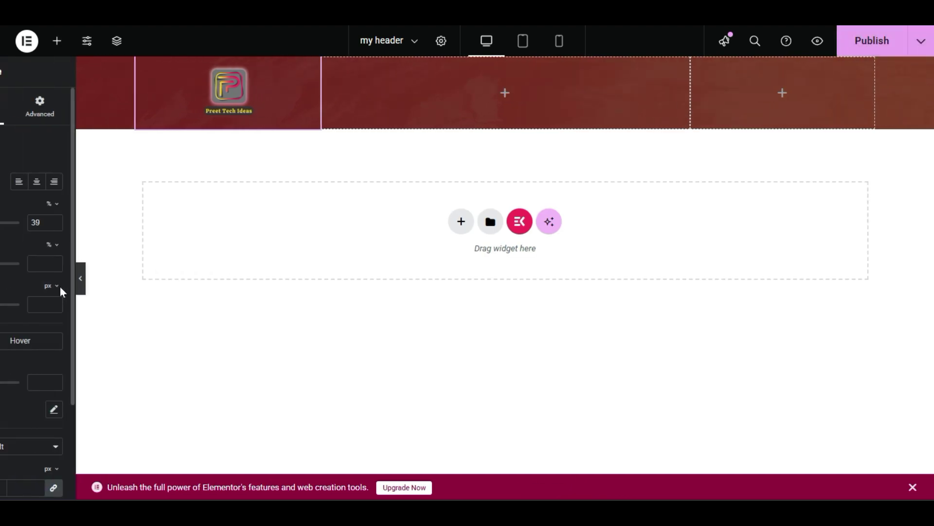
Set the logo's image resolution to Full and preview the header with the editing panel hidden.
{"action": "left_click", "coordinate": [33, 116]}
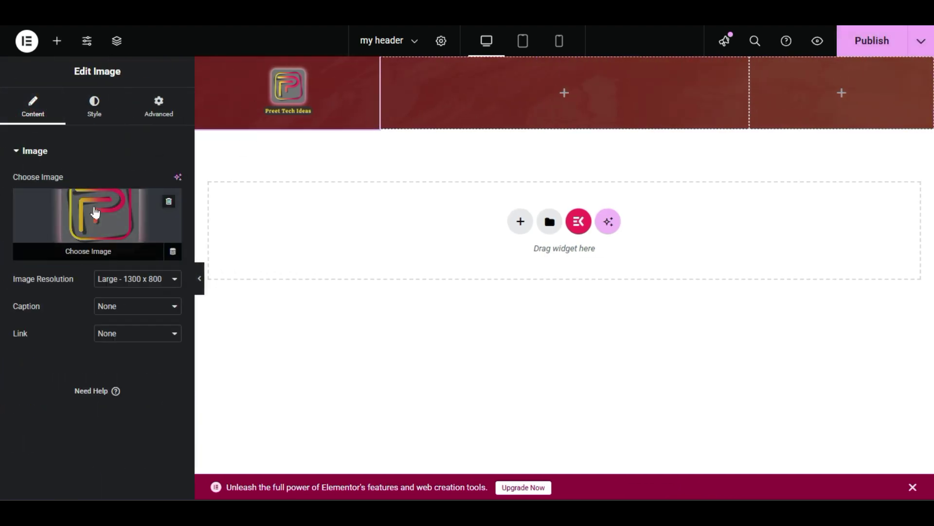
{"action": "left_click", "coordinate": [143, 284]}
{"action": "left_click", "coordinate": [123, 387]}
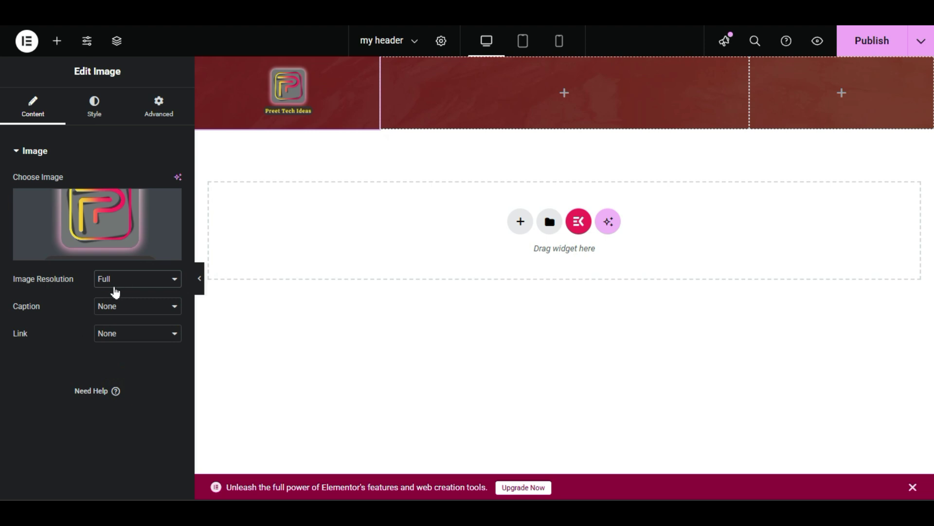
{"action": "left_click", "coordinate": [139, 286]}
{"action": "left_click", "coordinate": [140, 291]}
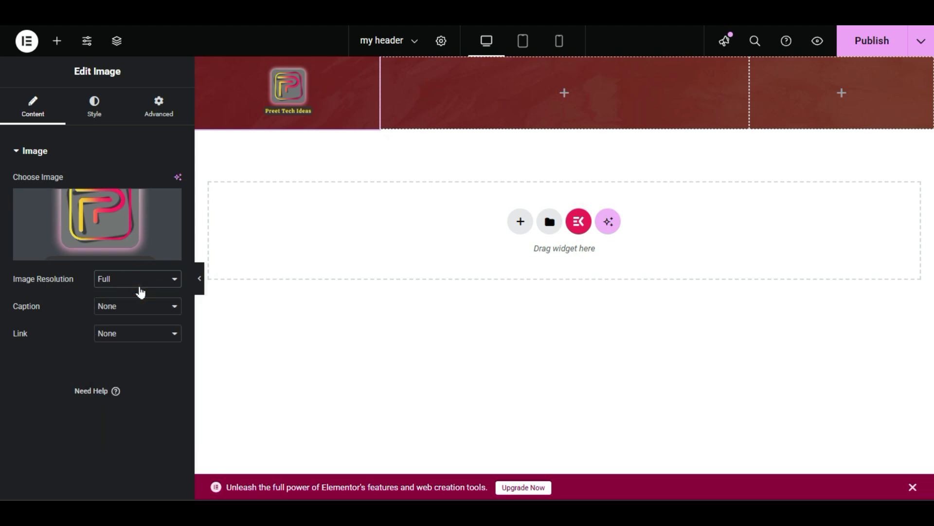
{"action": "left_click", "coordinate": [200, 279]}
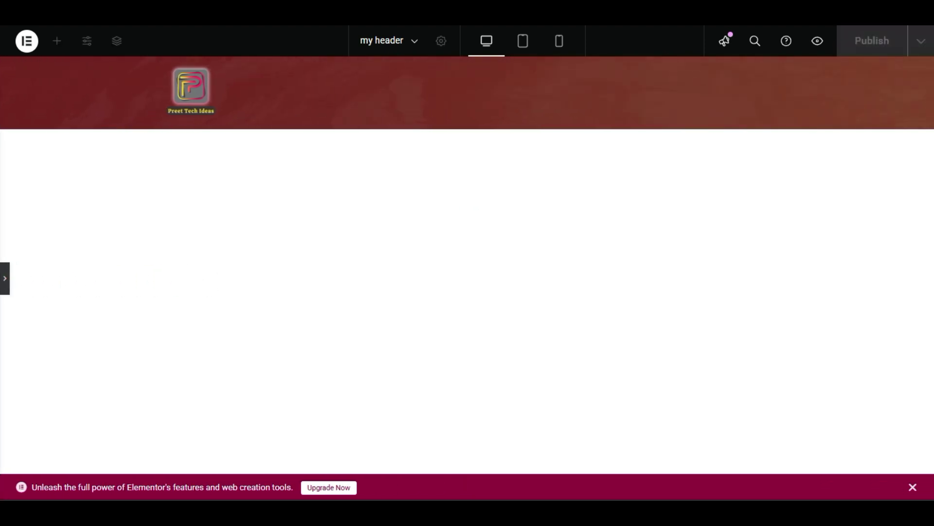
{"action": "left_click", "coordinate": [5, 278]}
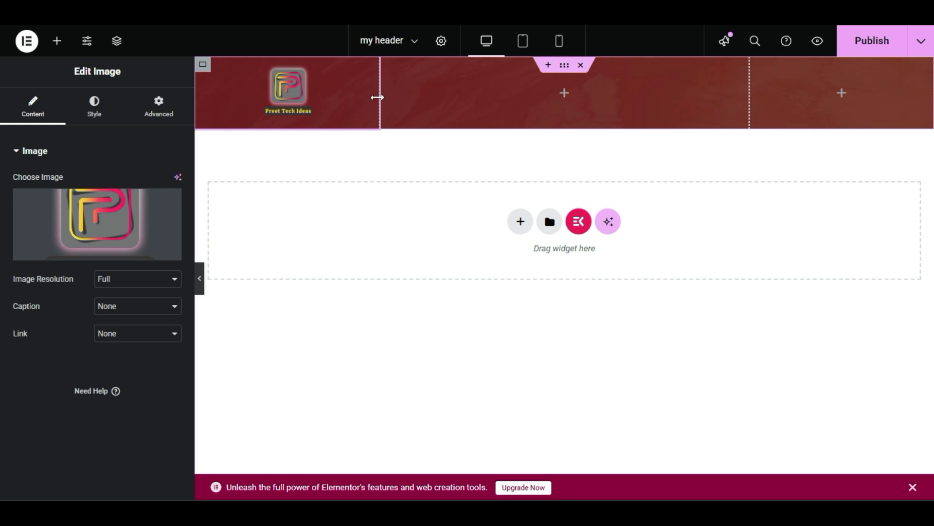
Set the logo's height to 104 px and its width to 40%, previewing the header with the editing panel hidden.
{"action": "left_click", "coordinate": [93, 104]}
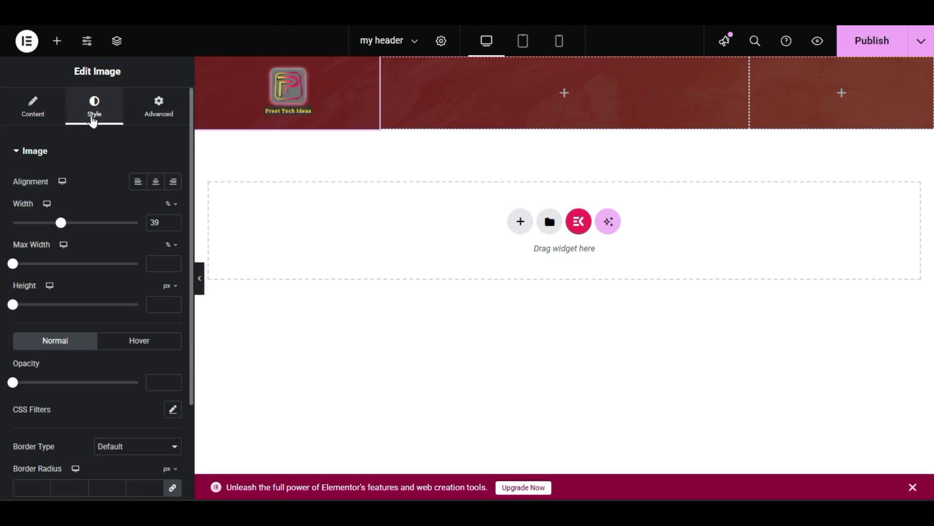
{"action": "left_click_drag", "start_coordinate": [13, 307], "coordinate": [39, 321]}
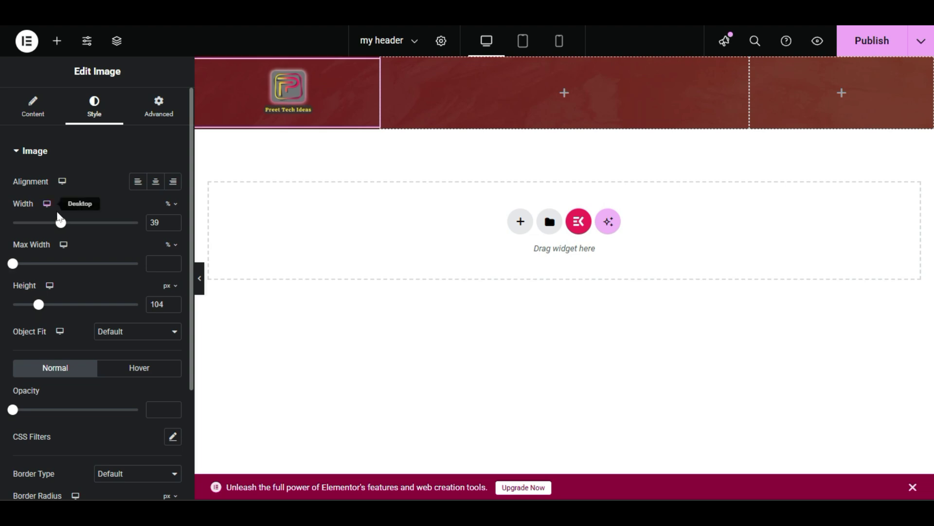
{"action": "mouse_move", "coordinate": [61, 224]}
{"action": "left_mouse_down"}
{"action": "mouse_move", "coordinate": [122, 228]}
{"action": "mouse_move", "coordinate": [64, 230]}
{"action": "left_mouse_up"}
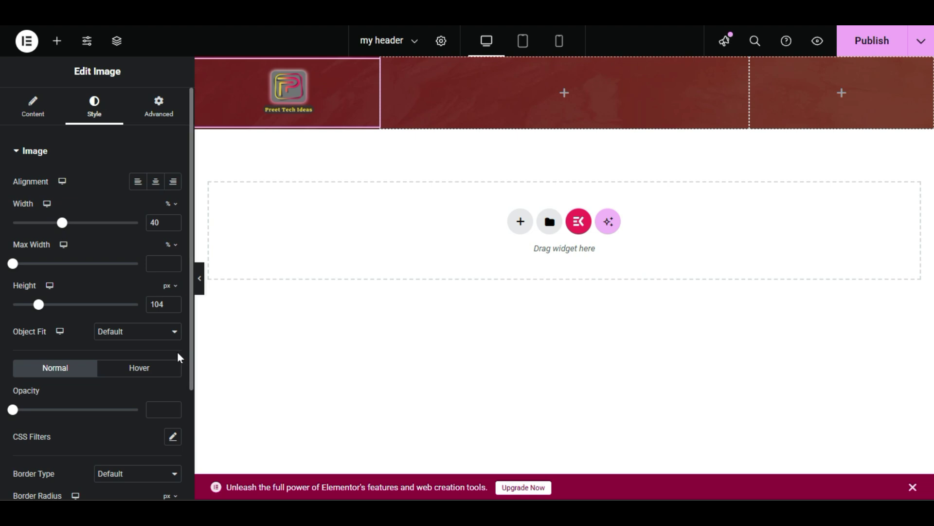
{"action": "scroll", "coordinate": [177, 351], "scroll_direction": "down", "scroll_amount": 1}
{"action": "scroll", "coordinate": [177, 358], "scroll_direction": "down", "scroll_amount": 1}
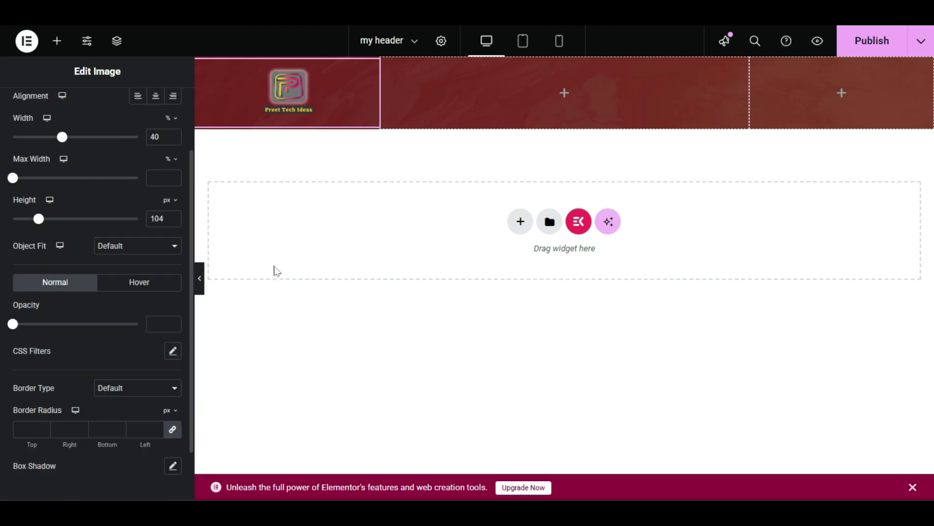
{"action": "left_click", "coordinate": [200, 278]}
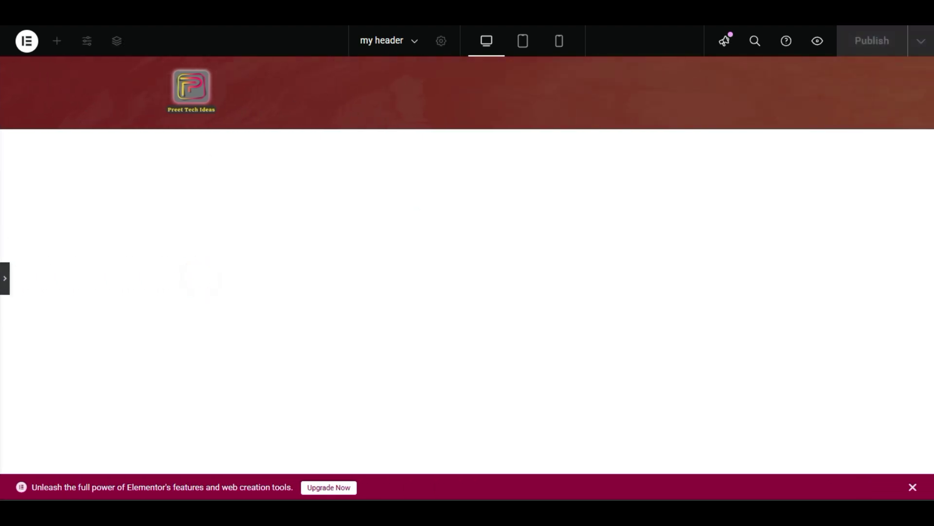
{"action": "left_click", "coordinate": [5, 278]}
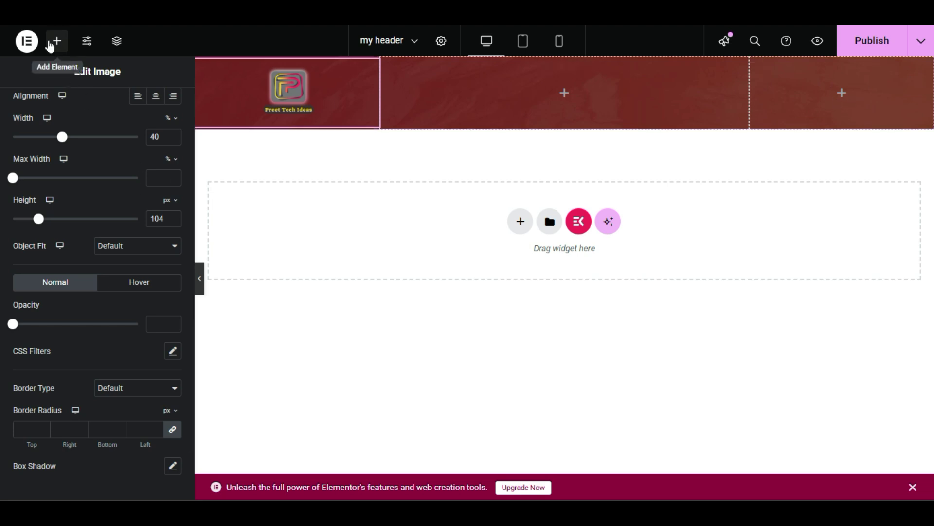
Search the widgets for "menu" and place an ElementsKit Nav Menu in the header's middle column.
{"action": "left_click", "coordinate": [49, 43]}
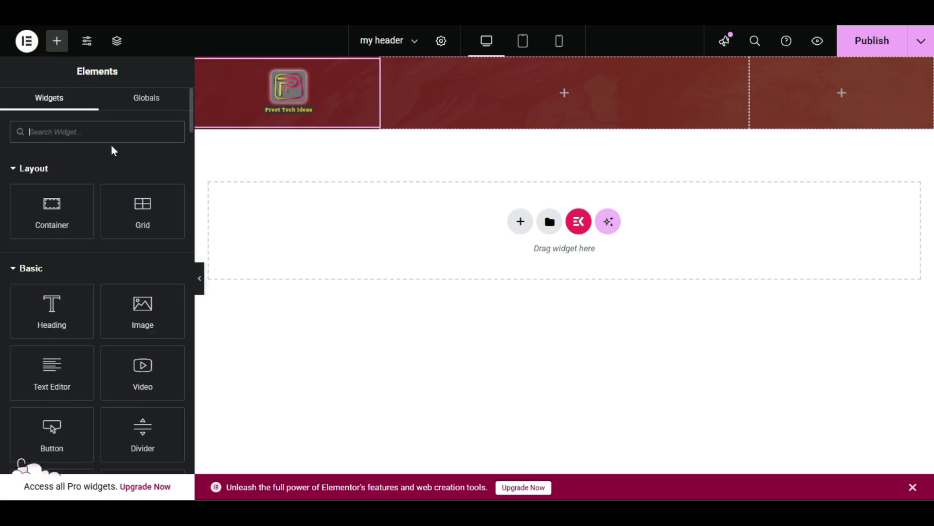
{"action": "scroll", "coordinate": [2, 354], "scroll_direction": "down", "scroll_amount": 3}
{"action": "scroll", "coordinate": [2, 354], "scroll_direction": "up", "scroll_amount": 3}
{"action": "type", "text": "menu"}
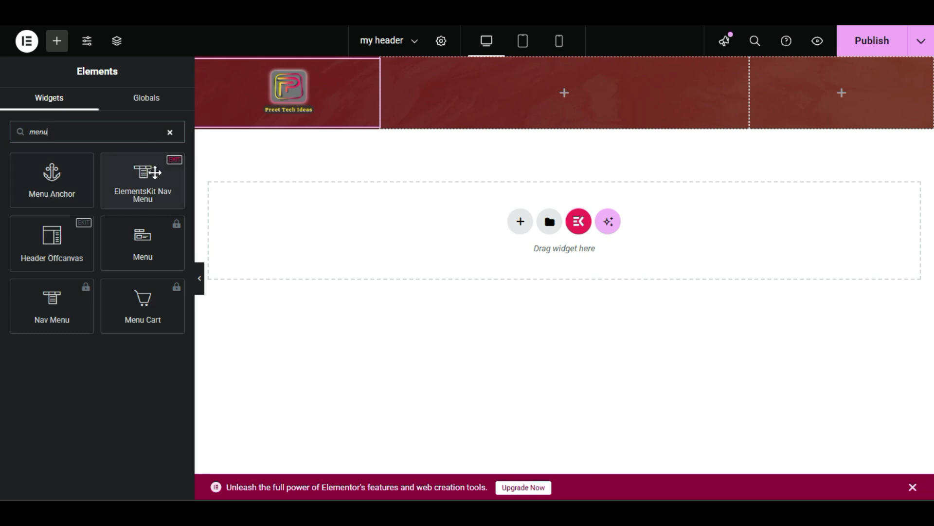
{"action": "left_click_drag", "start_coordinate": [142, 172], "coordinate": [552, 99]}
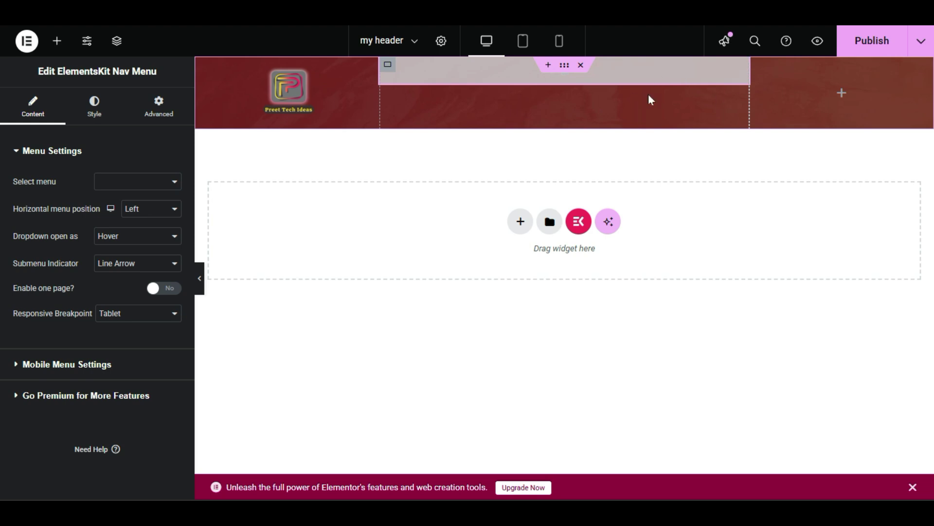
Look over the menus available to the nav widget and open the WordPress admin of slategray-seal-768164.hostingersite.com from Hostinger.
{"action": "left_click", "coordinate": [126, 187]}
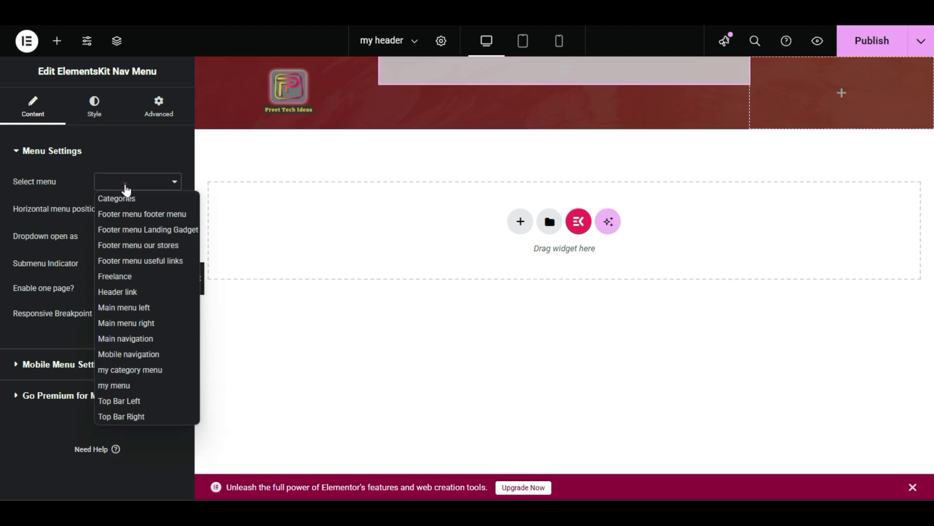
{"action": "left_click", "coordinate": [57, 182]}
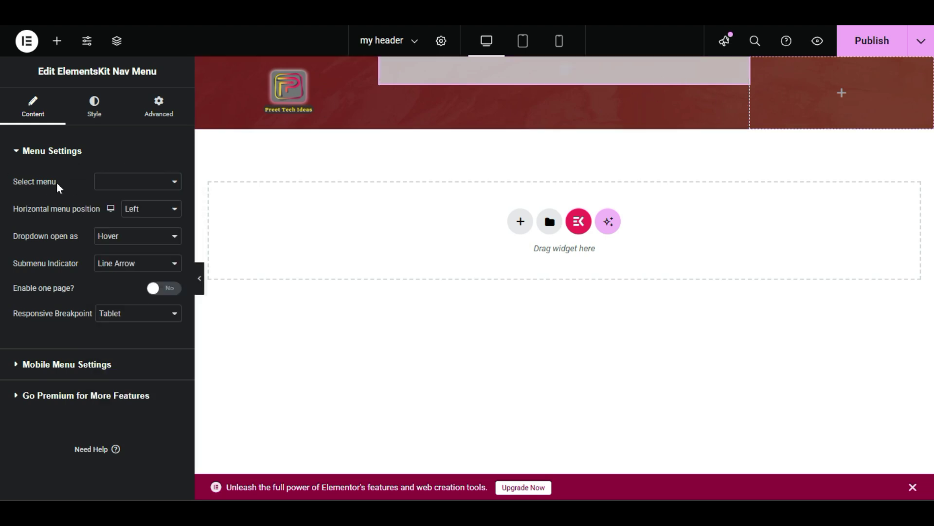
{"action": "left_click", "coordinate": [126, 187]}
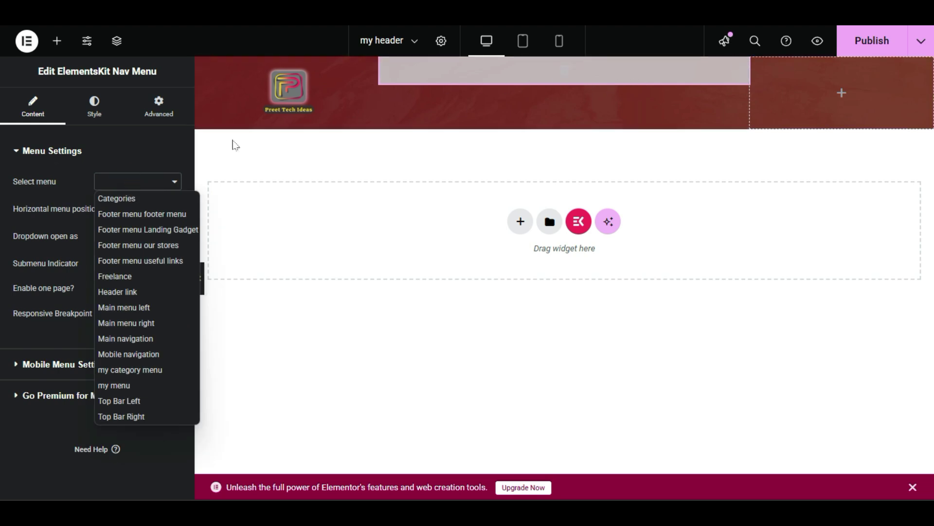
{"action": "left_click", "coordinate": [16, 192]}
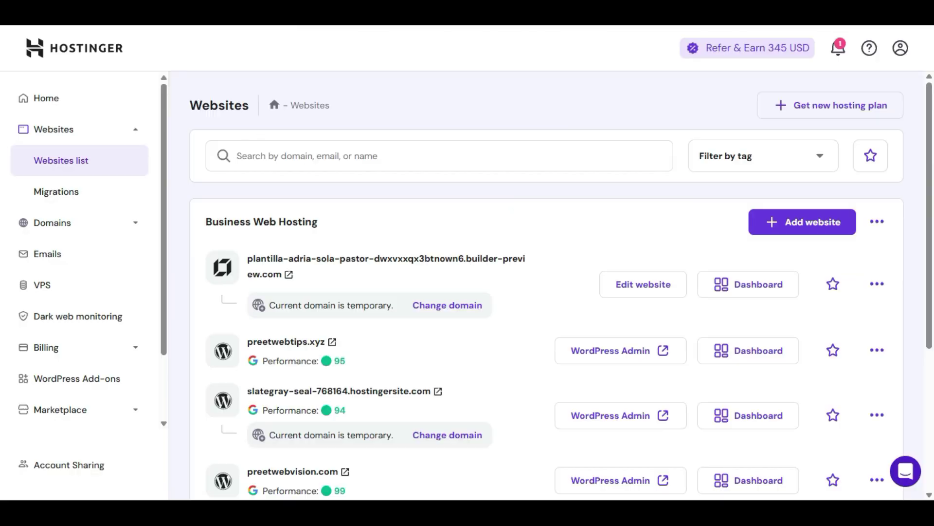
{"action": "left_click", "coordinate": [622, 414]}
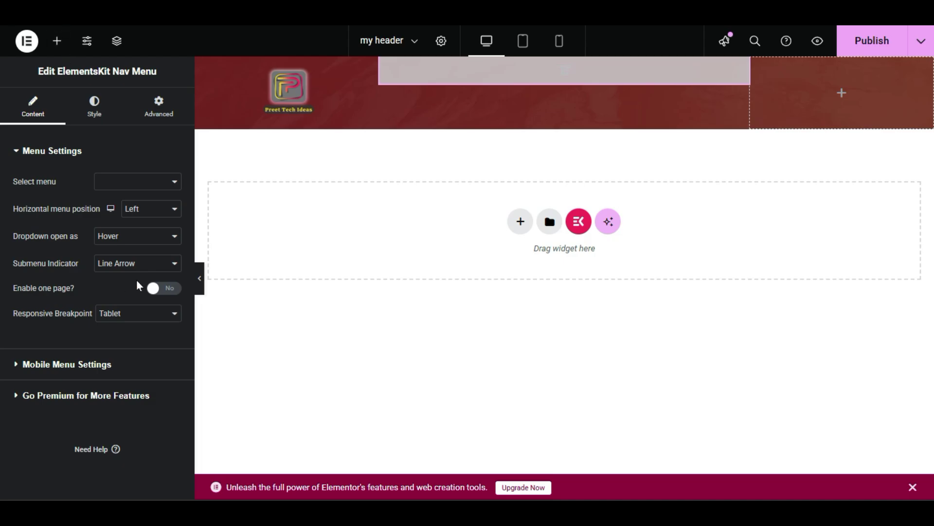
Back in the header editor, assign the menu named my menu to the ElementsKit Nav Menu widget.
{"action": "left_click", "coordinate": [121, 180]}
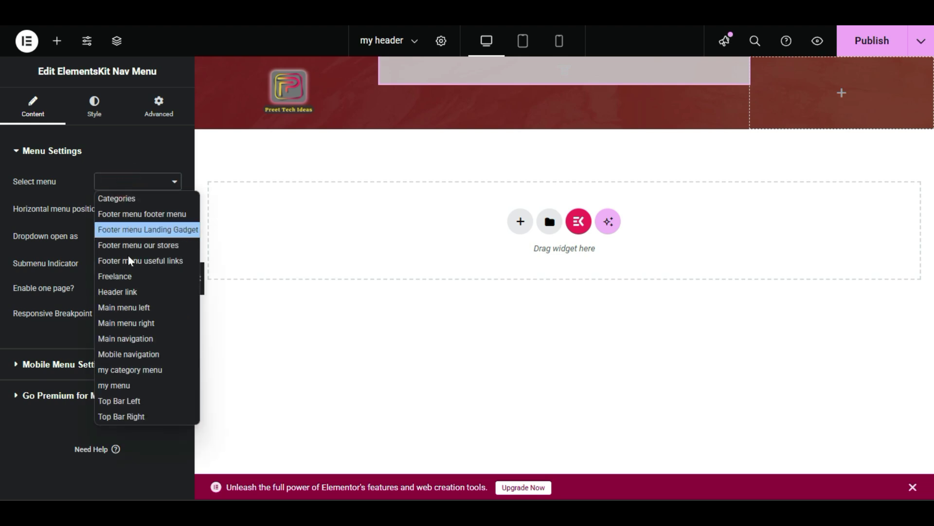
{"action": "left_click", "coordinate": [142, 387]}
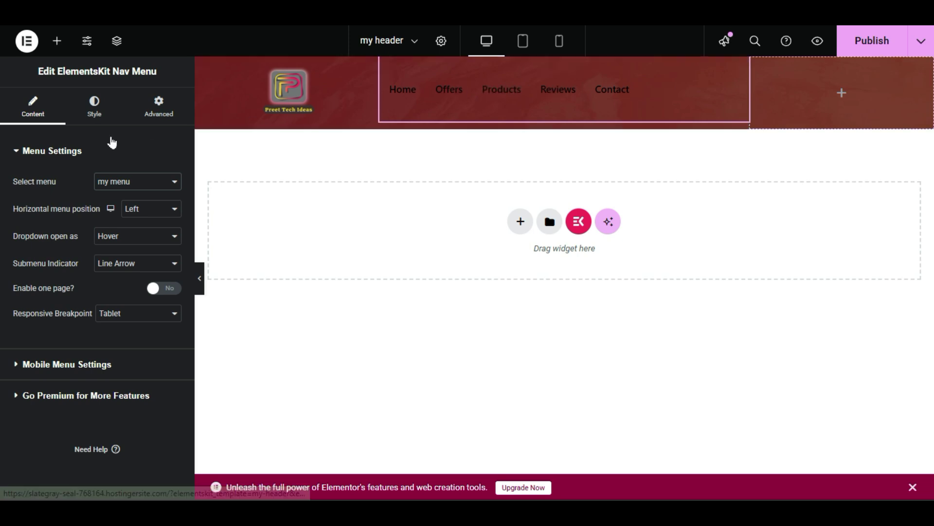
Set the nav menu items' normal text color to white (#FFFFFF).
{"action": "left_click", "coordinate": [88, 121]}
{"action": "scroll", "coordinate": [2, 234], "scroll_direction": "down", "scroll_amount": 5}
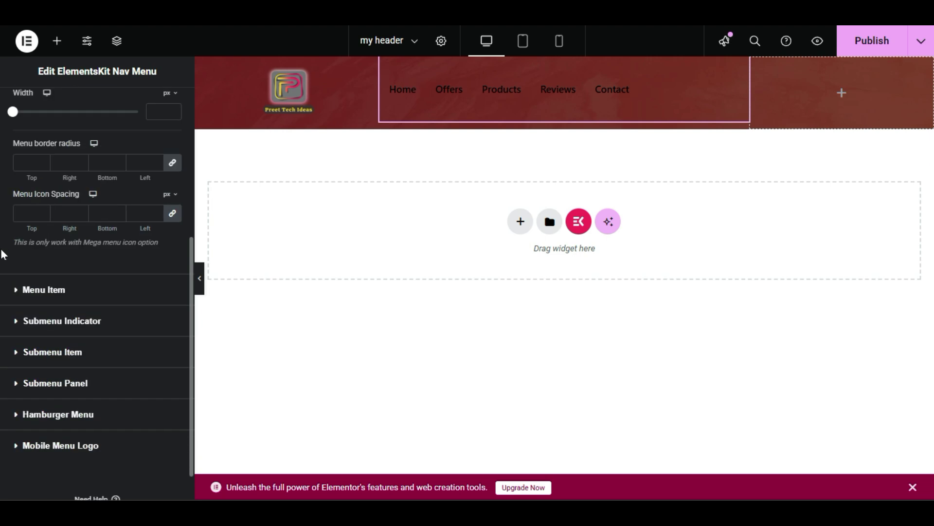
{"action": "left_click", "coordinate": [43, 291]}
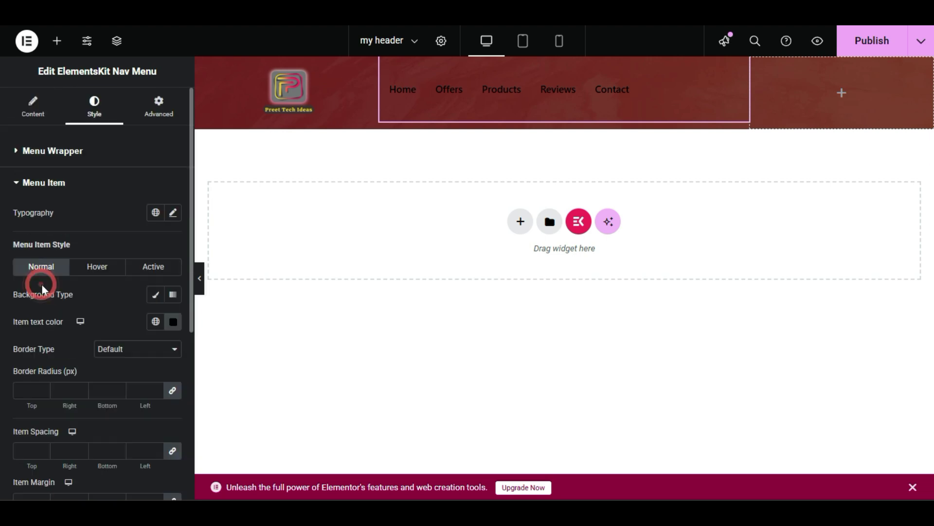
{"action": "left_click", "coordinate": [176, 324]}
{"action": "left_click_drag", "start_coordinate": [120, 185], "coordinate": [97, 153]}
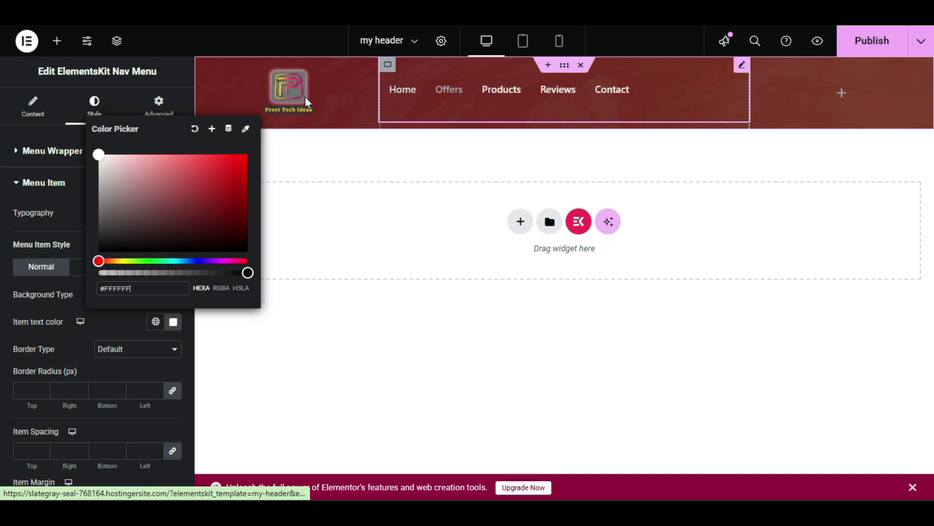
{"action": "left_click", "coordinate": [127, 316]}
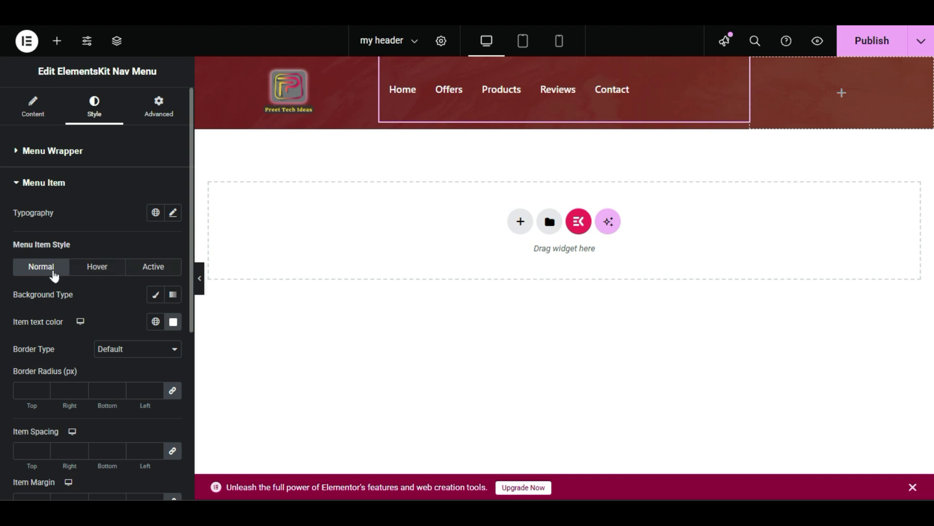
Set the nav menu items' hover text color to yellow (#FEFF06).
{"action": "left_click", "coordinate": [96, 271]}
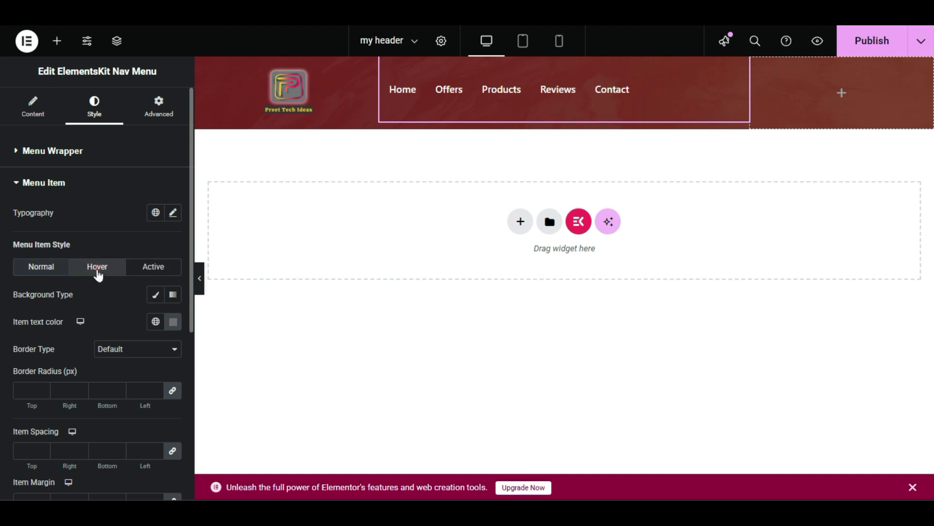
{"action": "left_click", "coordinate": [173, 322]}
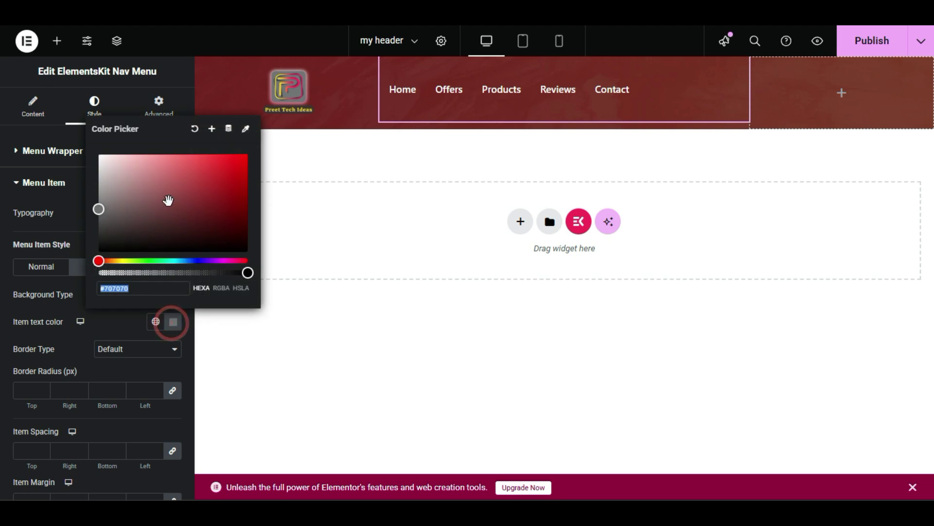
{"action": "left_click", "coordinate": [122, 261]}
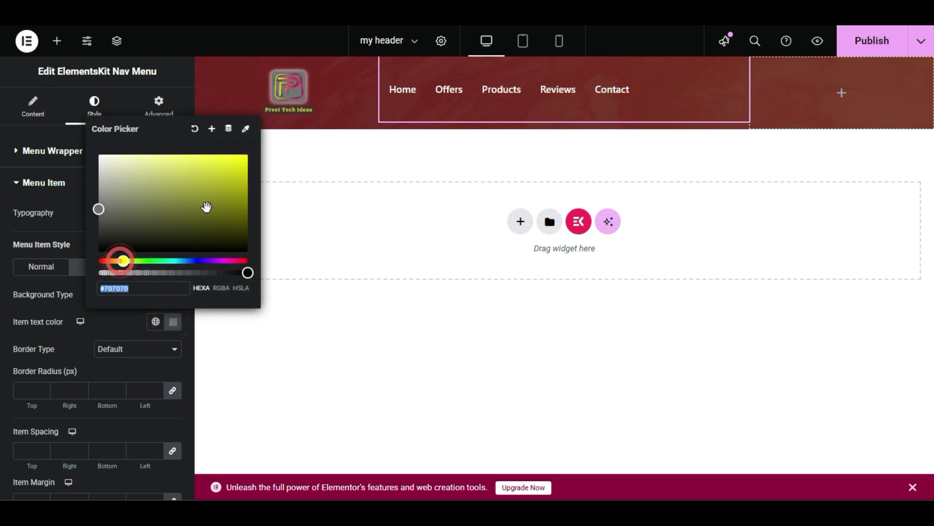
{"action": "left_click_drag", "start_coordinate": [207, 202], "coordinate": [244, 153]}
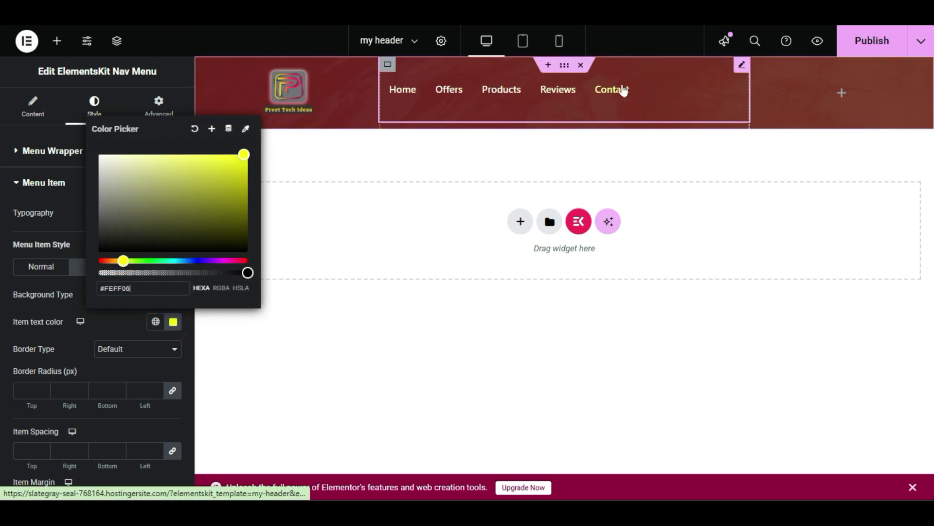
{"action": "left_click", "coordinate": [120, 322]}
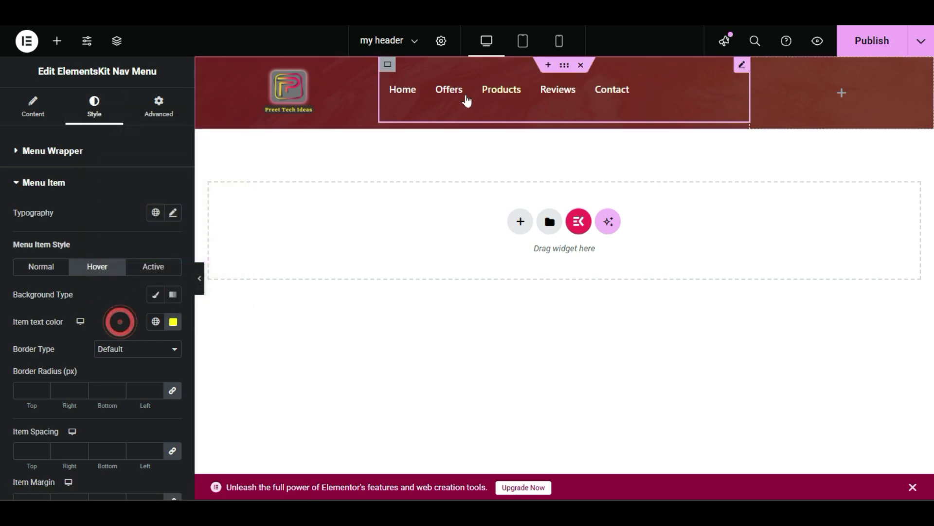
Preview the header with the editing panel hidden, restore the panel and publish the header.
{"action": "left_click", "coordinate": [200, 279]}
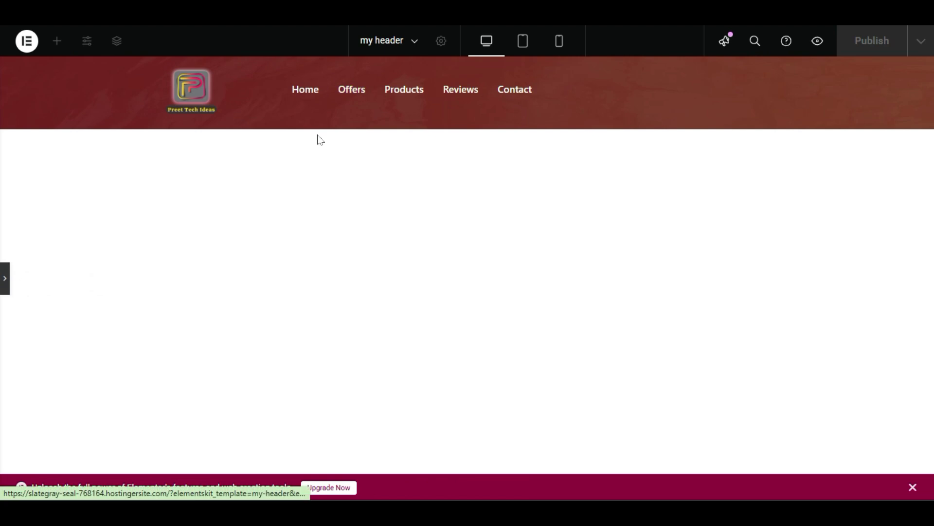
{"action": "left_click", "coordinate": [4, 278]}
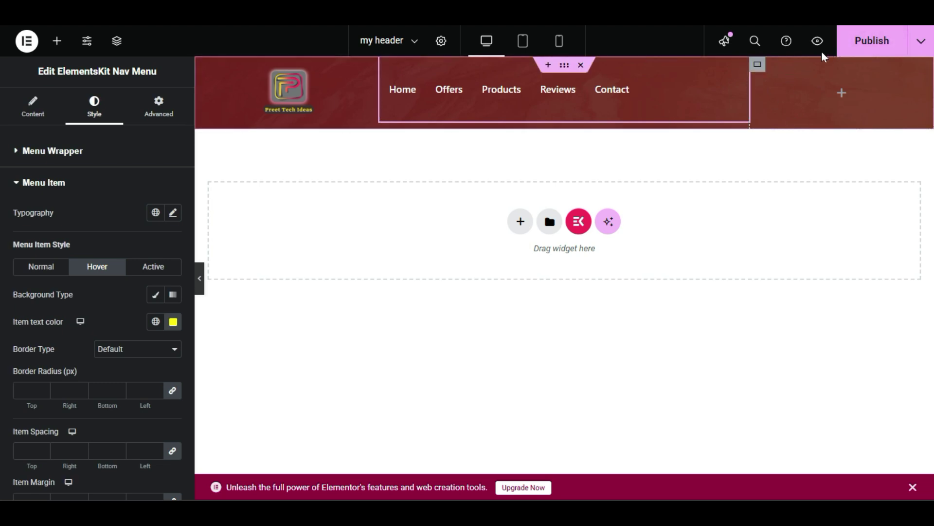
{"action": "left_click", "coordinate": [855, 40]}
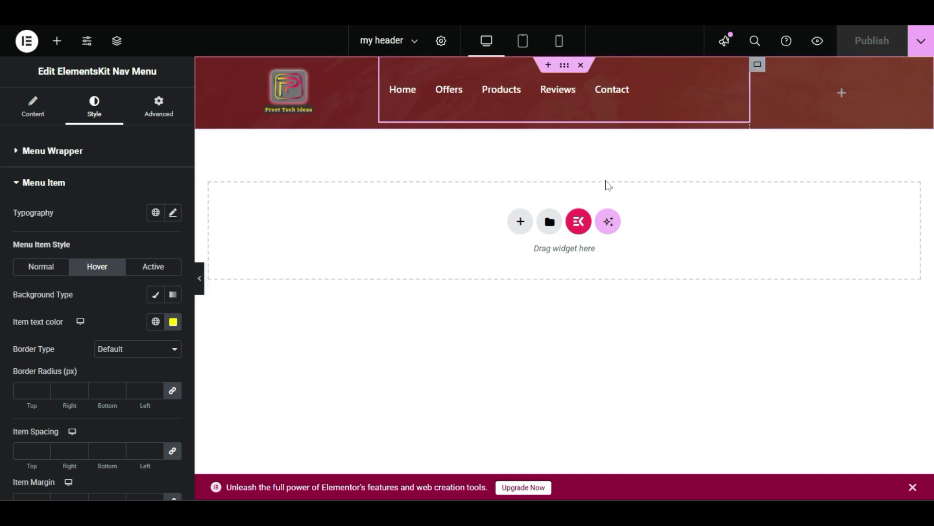
Place a Button widget from the Basic widgets in the header's empty third column.
{"action": "left_click", "coordinate": [57, 43]}
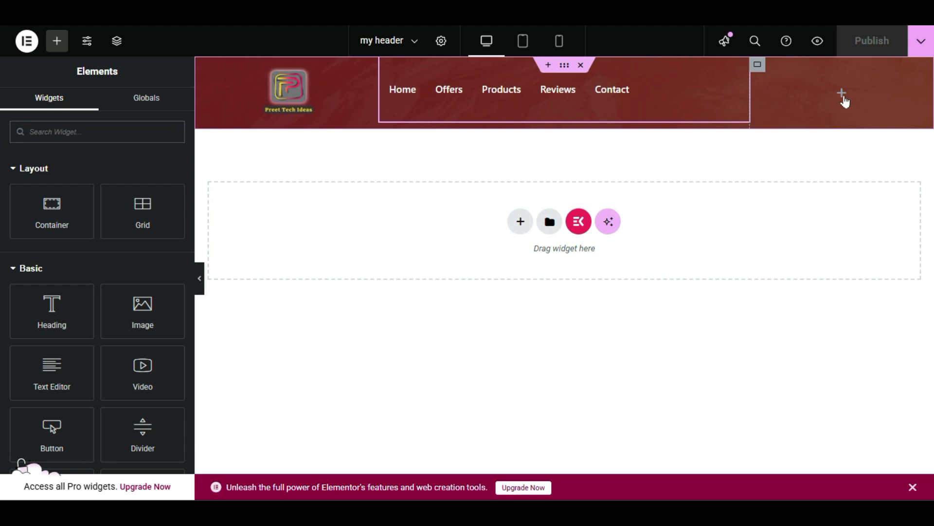
{"action": "scroll", "coordinate": [2, 271], "scroll_direction": "down", "scroll_amount": 10}
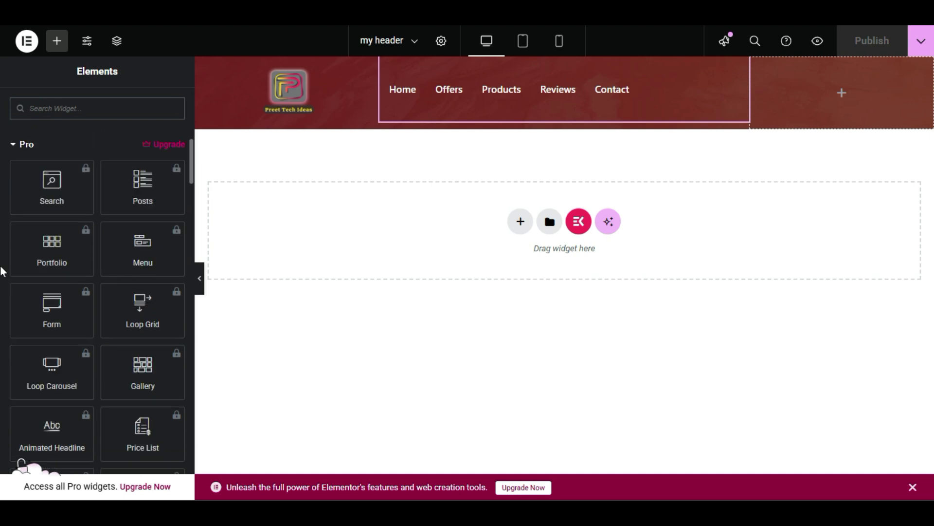
{"action": "scroll", "coordinate": [2, 271], "scroll_direction": "up", "scroll_amount": 5}
{"action": "scroll", "coordinate": [1, 331], "scroll_direction": "down", "scroll_amount": 3}
{"action": "scroll", "coordinate": [1, 334], "scroll_direction": "up", "scroll_amount": 6}
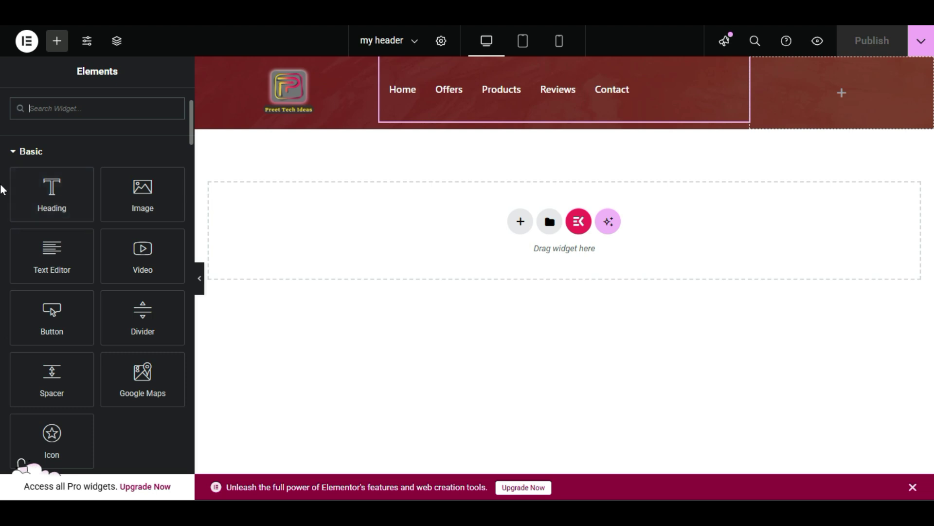
{"action": "scroll", "coordinate": [3, 243], "scroll_direction": "down", "scroll_amount": 1}
{"action": "scroll", "coordinate": [3, 243], "scroll_direction": "down", "scroll_amount": 1}
{"action": "left_click_drag", "start_coordinate": [62, 225], "coordinate": [852, 93]}
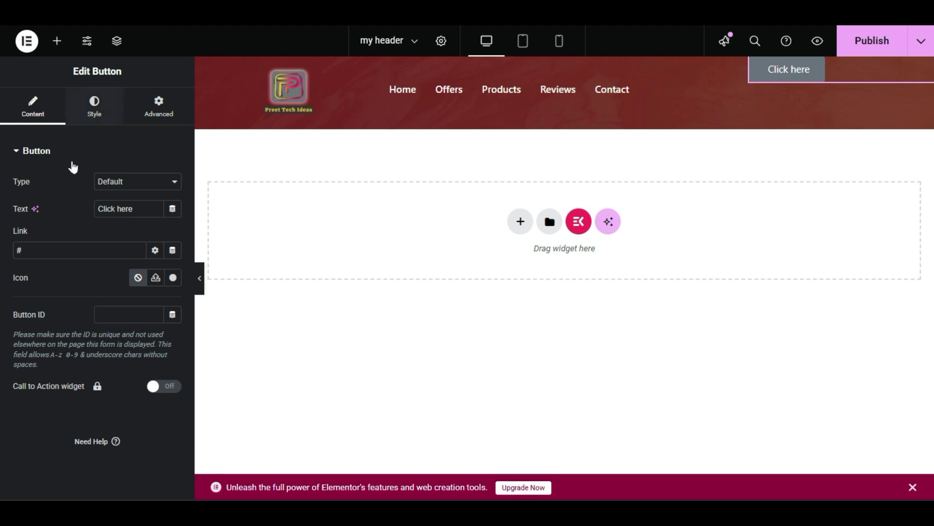
Set the header button's position to Center and look over its remaining style options.
{"action": "left_click", "coordinate": [93, 113]}
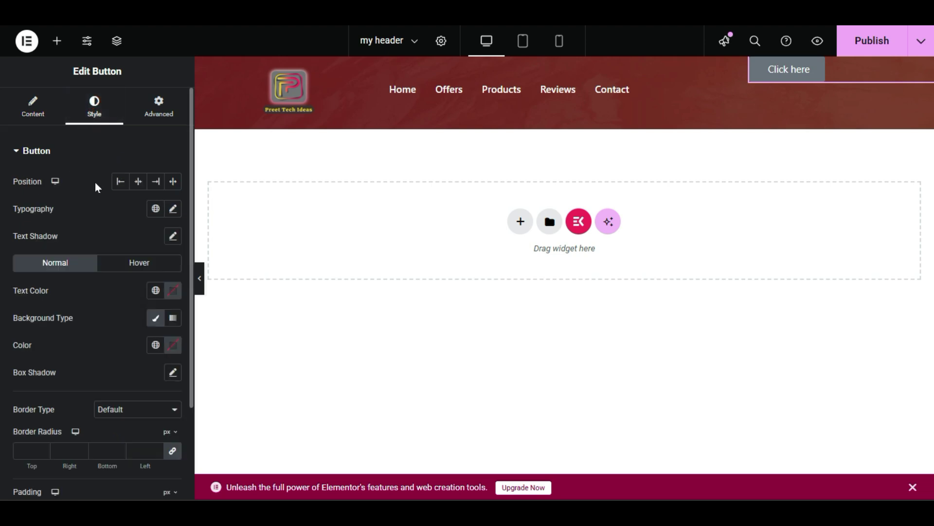
{"action": "left_click", "coordinate": [138, 188]}
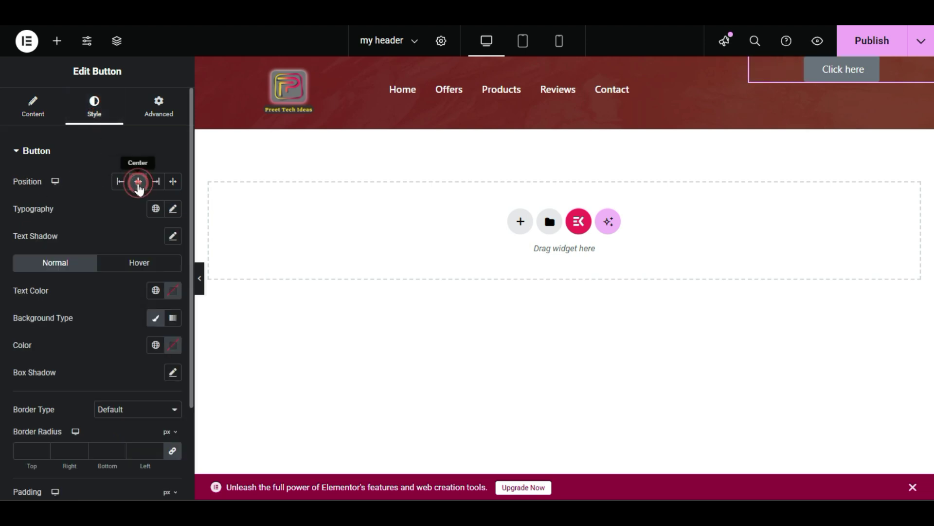
{"action": "scroll", "coordinate": [2, 300], "scroll_direction": "down", "scroll_amount": 3}
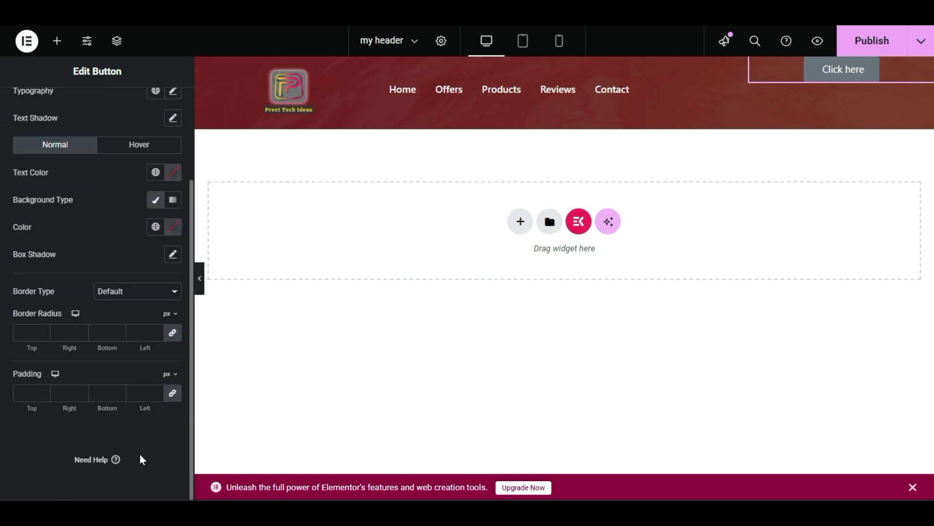
{"action": "scroll", "coordinate": [72, 182], "scroll_direction": "up", "scroll_amount": 2}
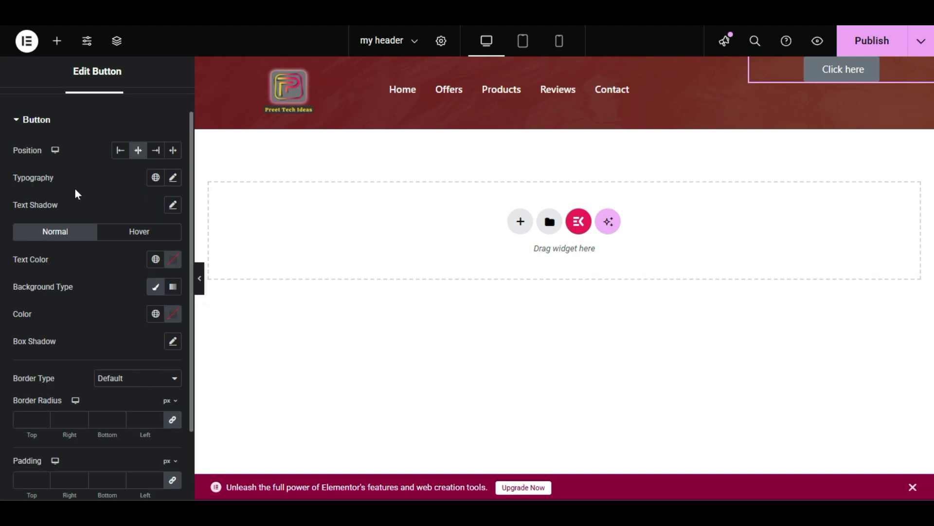
{"action": "scroll", "coordinate": [75, 188], "scroll_direction": "down", "scroll_amount": 2}
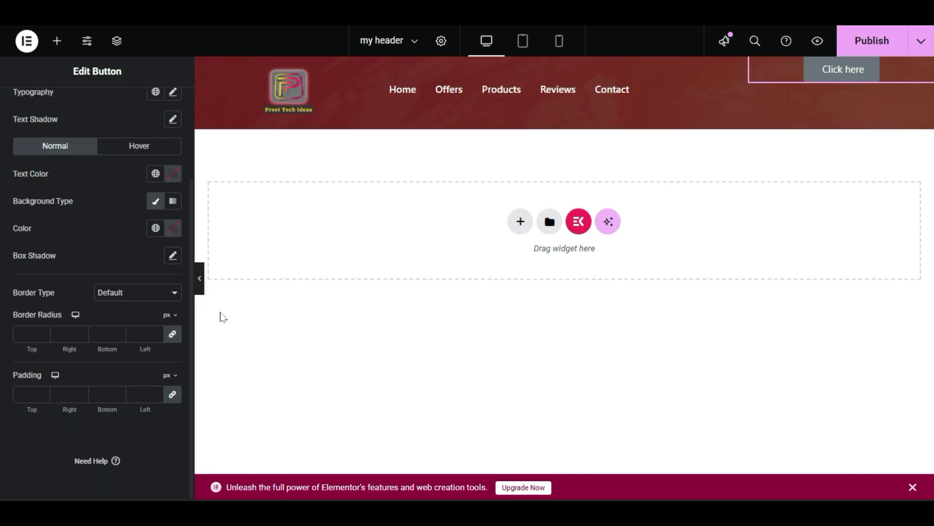
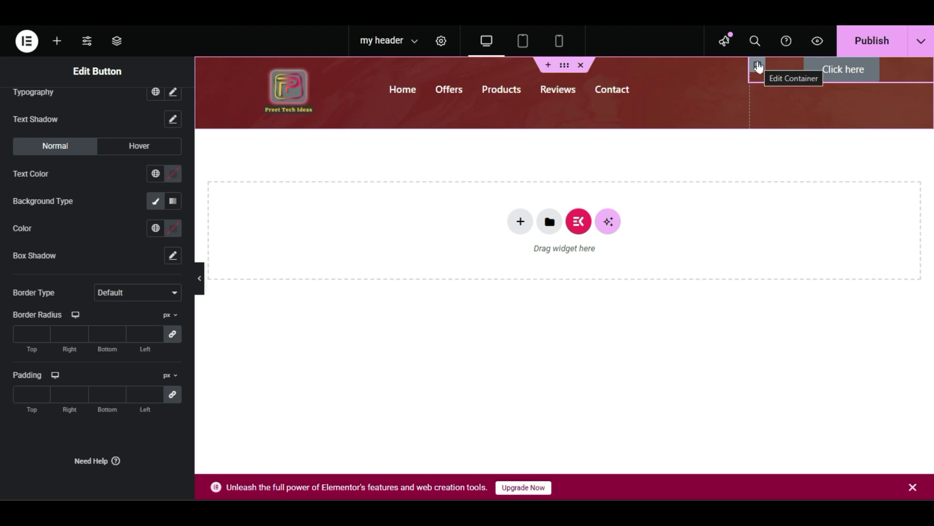
Set Justify Content to Center for the container holding the button and preview the header with the editing panel hidden.
{"action": "left_click", "coordinate": [757, 65]}
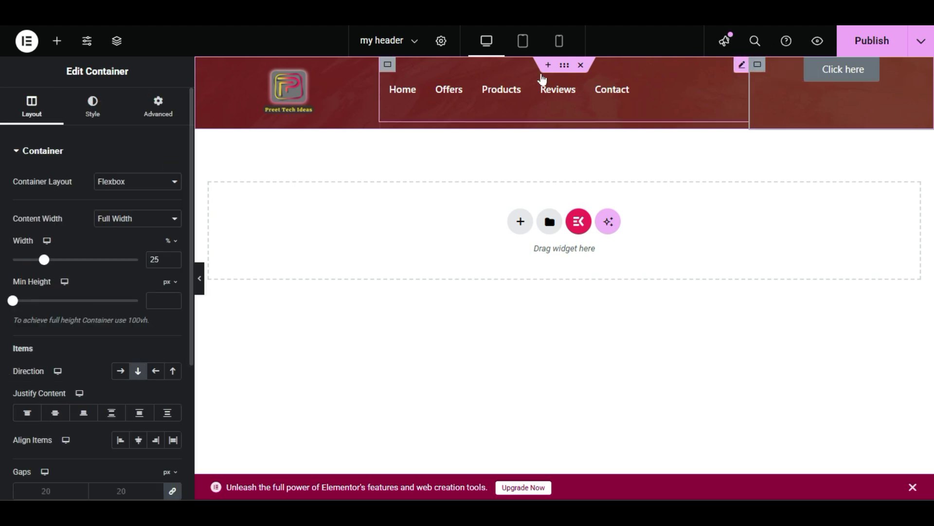
{"action": "scroll", "coordinate": [4, 348], "scroll_direction": "down", "scroll_amount": 1}
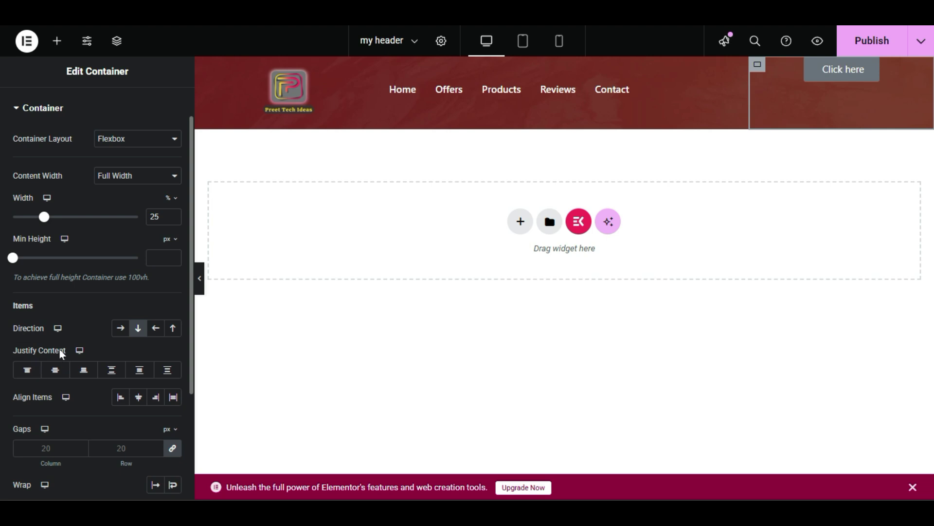
{"action": "scroll", "coordinate": [39, 287], "scroll_direction": "down", "scroll_amount": 3}
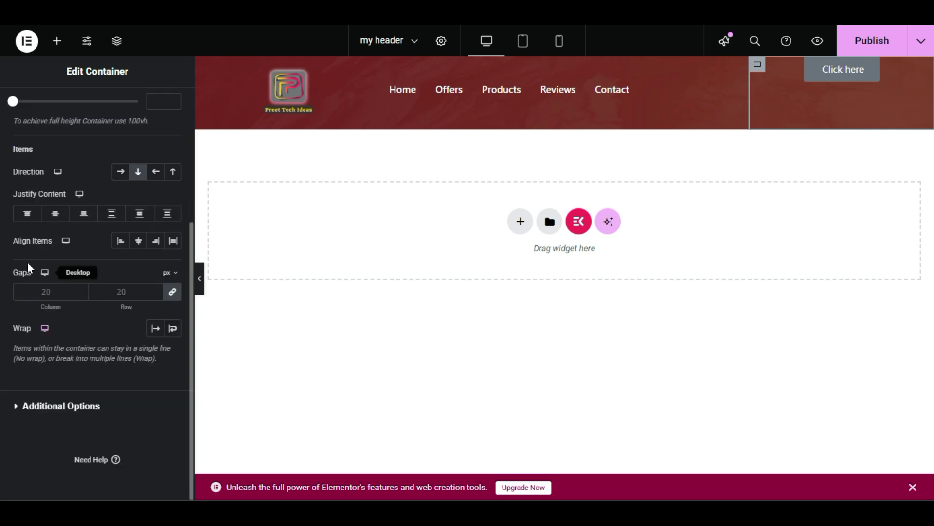
{"action": "left_click", "coordinate": [55, 214]}
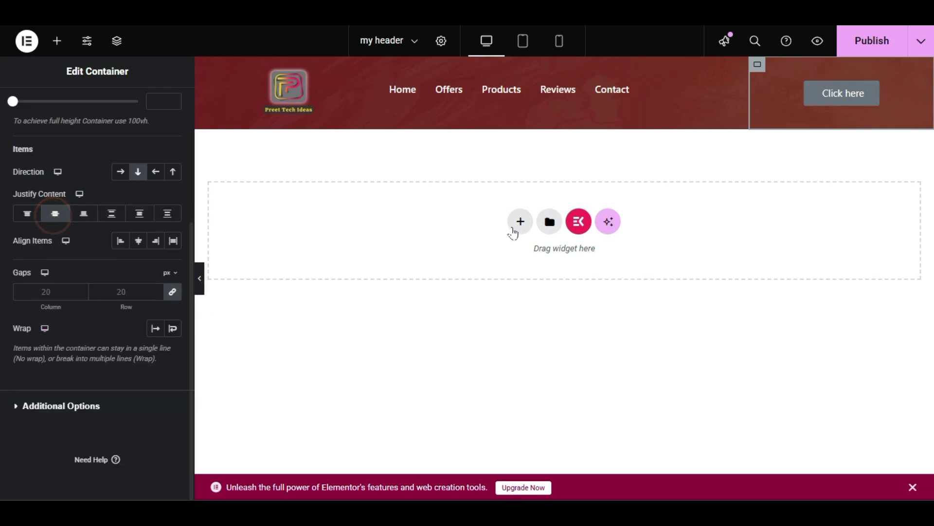
{"action": "left_click", "coordinate": [200, 279]}
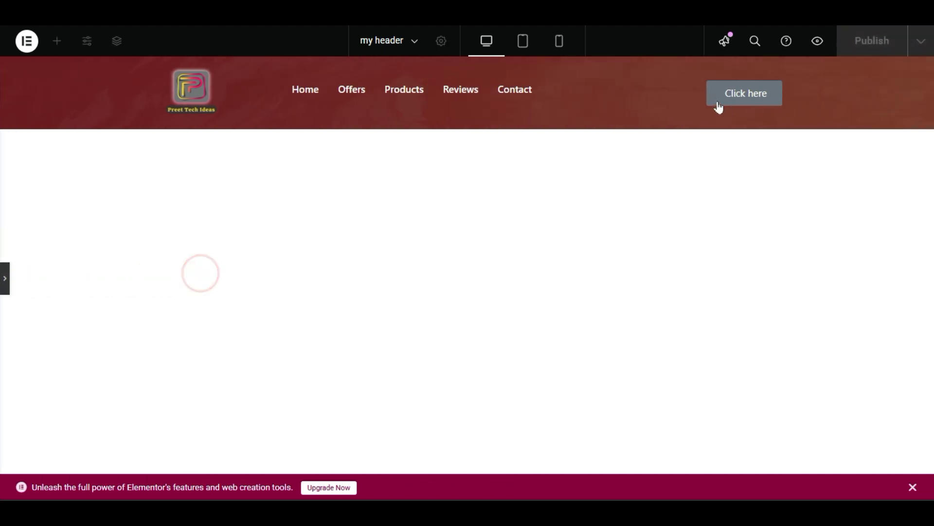
{"action": "left_click", "coordinate": [5, 279]}
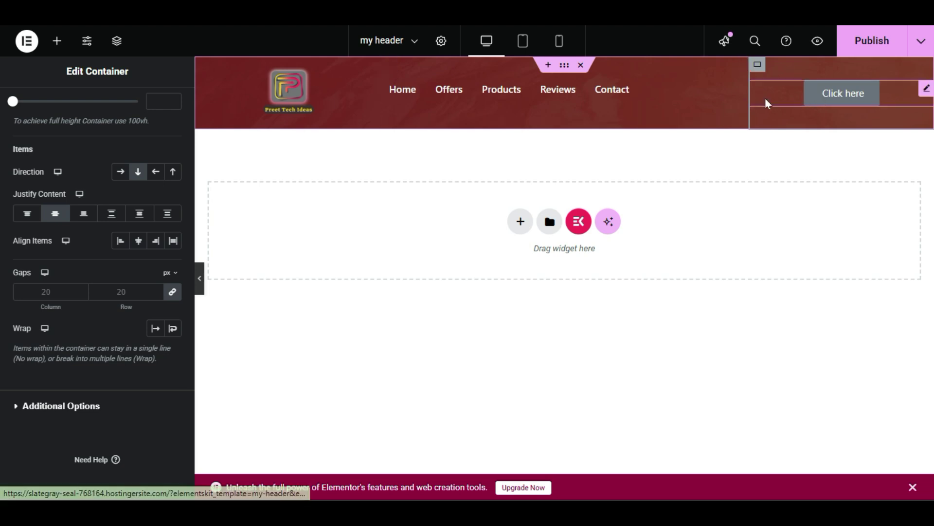
Try End justification on the button's container, return it to Center and preview the header again.
{"action": "left_click", "coordinate": [81, 216]}
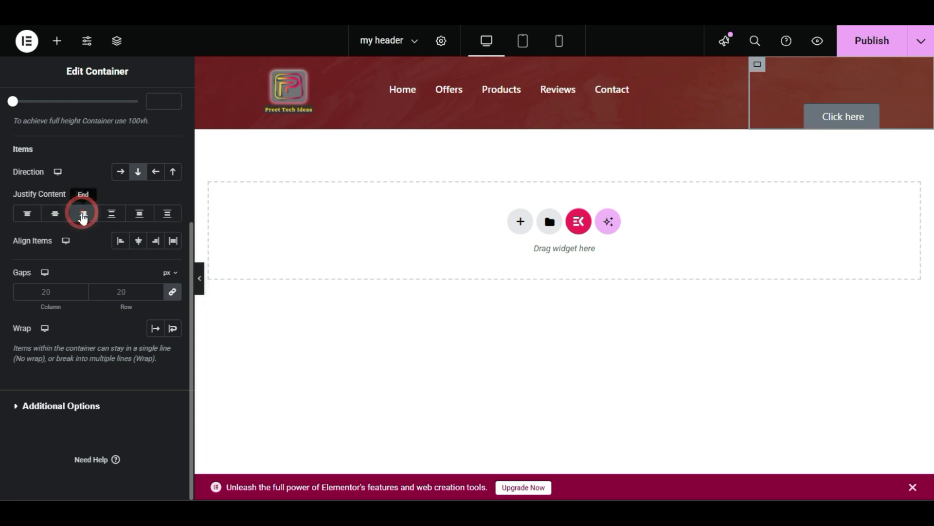
{"action": "left_click", "coordinate": [58, 216]}
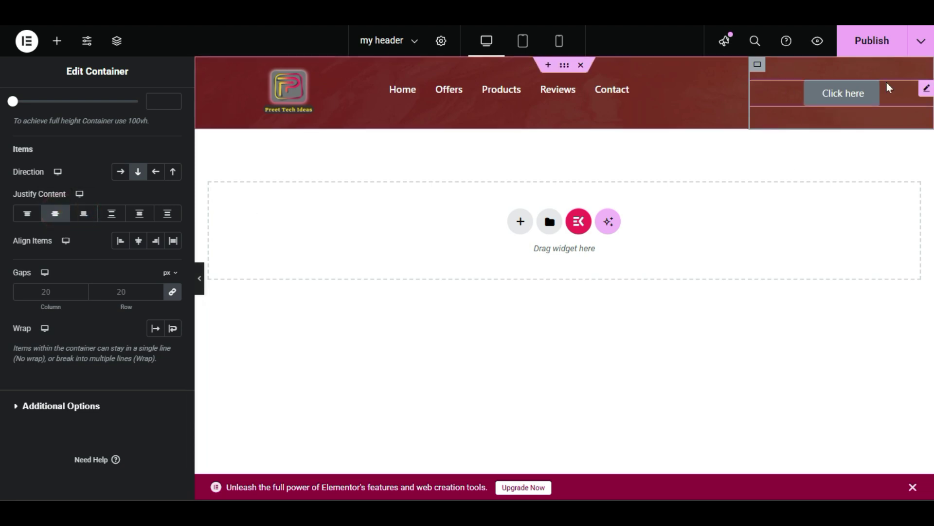
{"action": "left_click", "coordinate": [200, 278]}
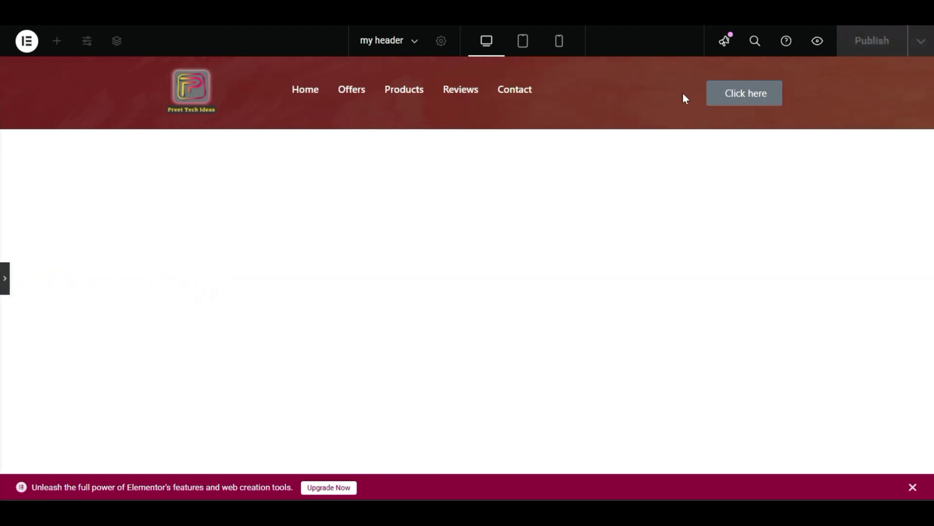
{"action": "left_click", "coordinate": [6, 287]}
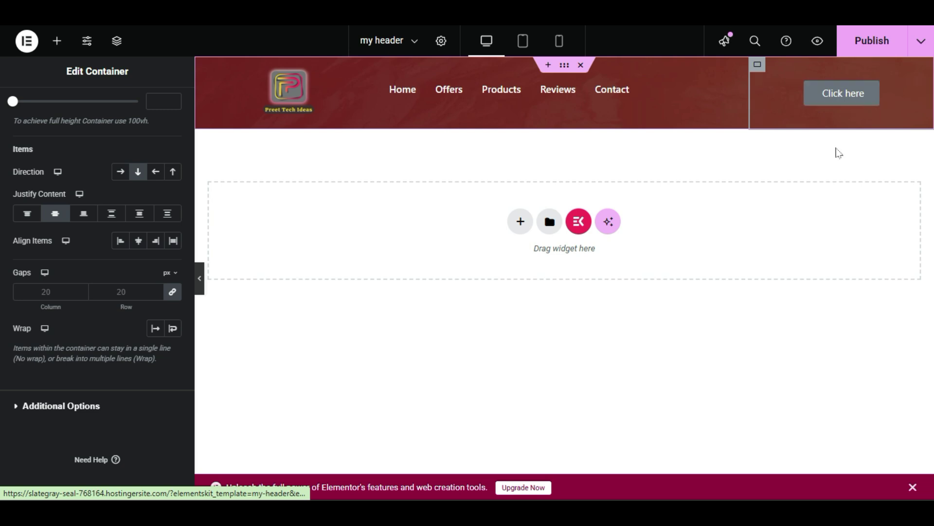
Reopen the header button's style settings and set its position to Left.
{"action": "right_click", "coordinate": [848, 98]}
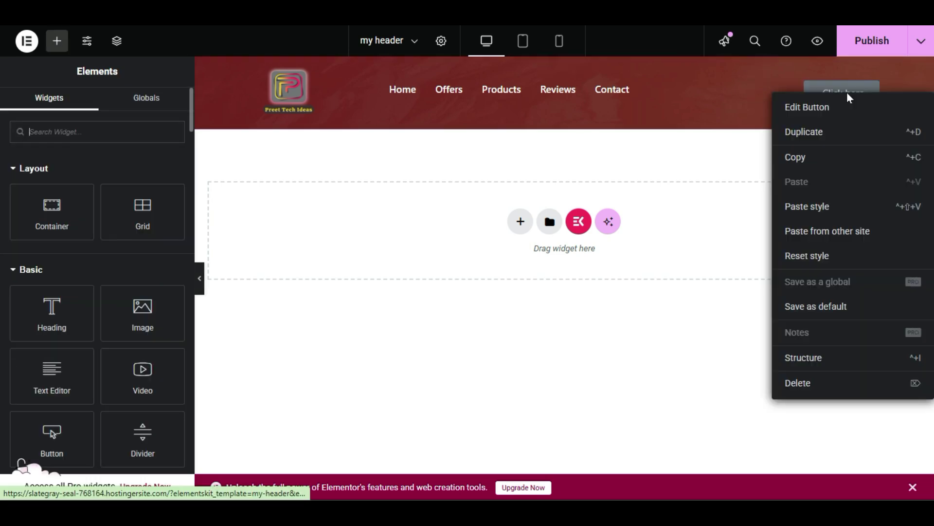
{"action": "left_click", "coordinate": [798, 107]}
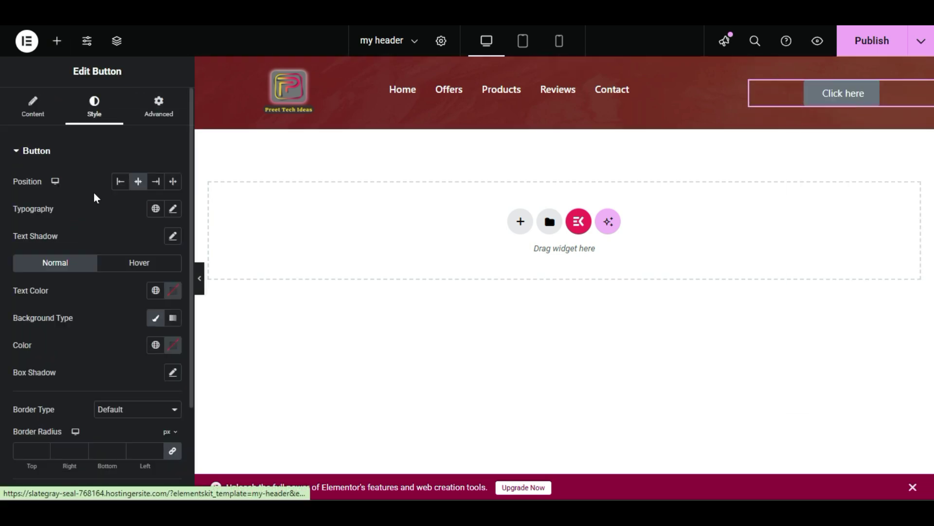
{"action": "left_click", "coordinate": [121, 184]}
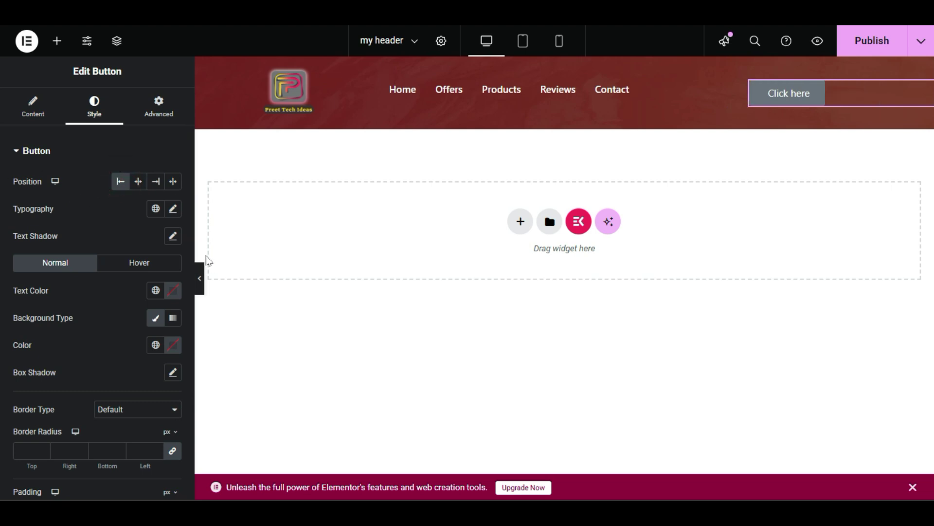
Preview the header with the editing panel hidden, with the button's position at Left and at Stretch.
{"action": "left_click", "coordinate": [202, 281]}
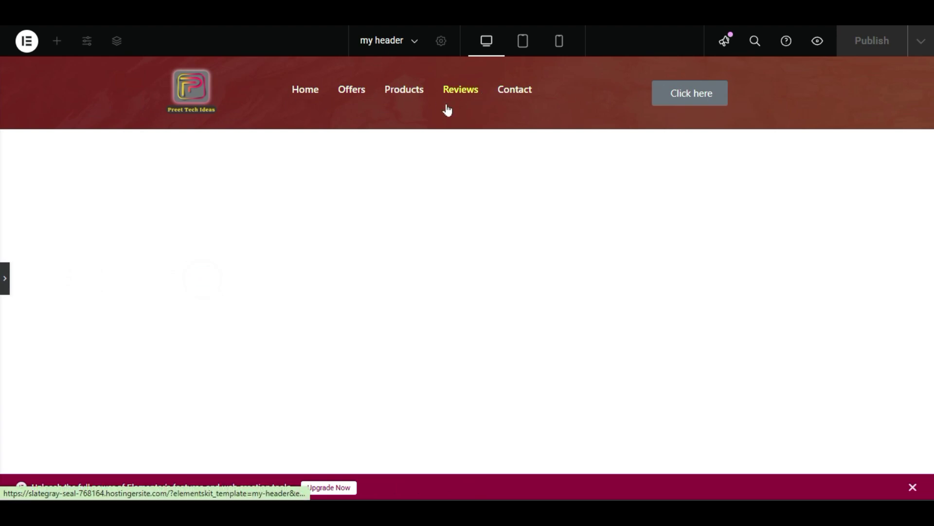
{"action": "left_click", "coordinate": [5, 278]}
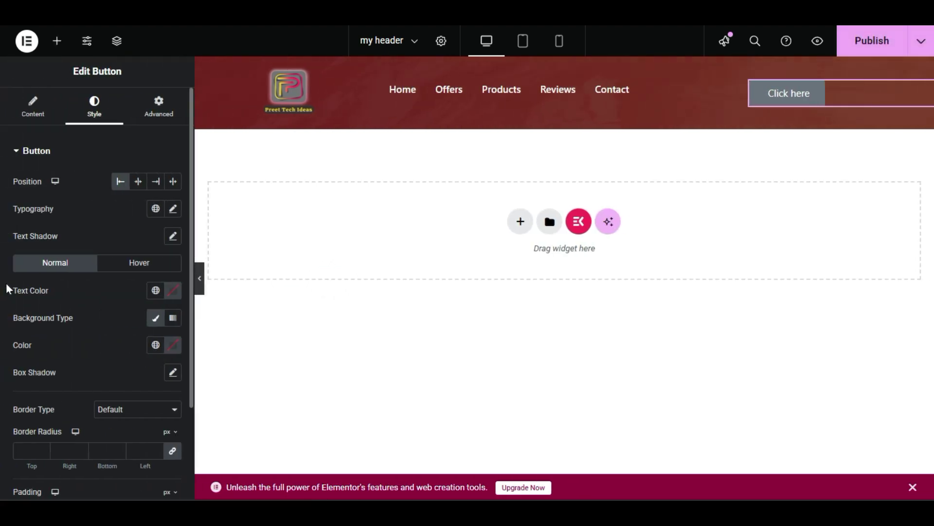
{"action": "left_click", "coordinate": [173, 182]}
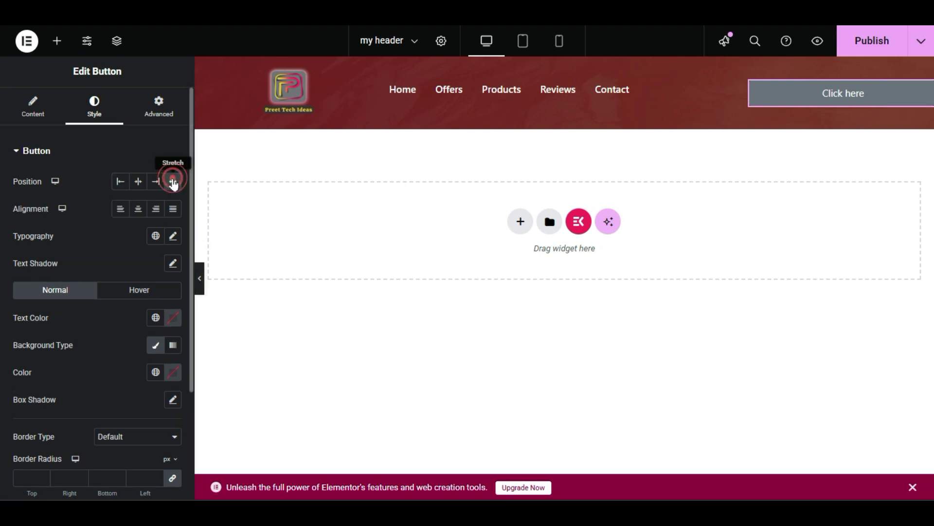
{"action": "left_click", "coordinate": [201, 279]}
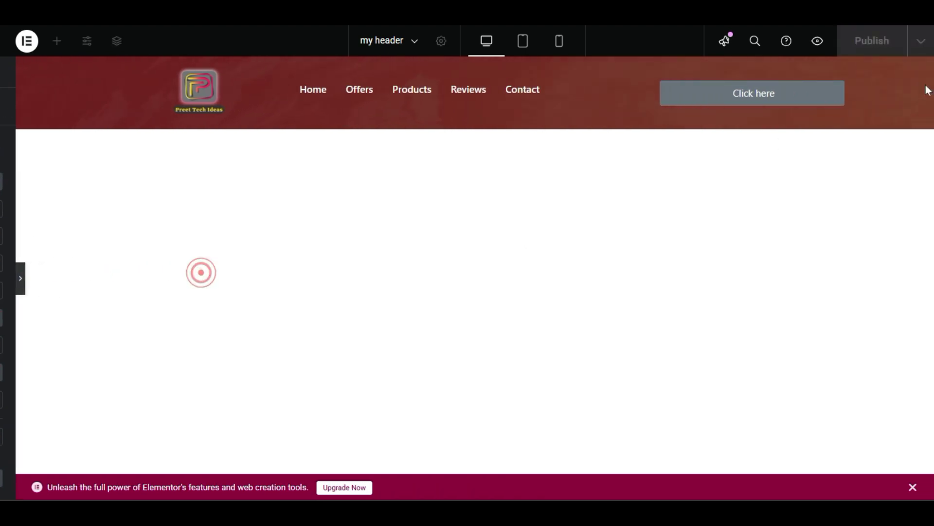
{"action": "left_click", "coordinate": [5, 275]}
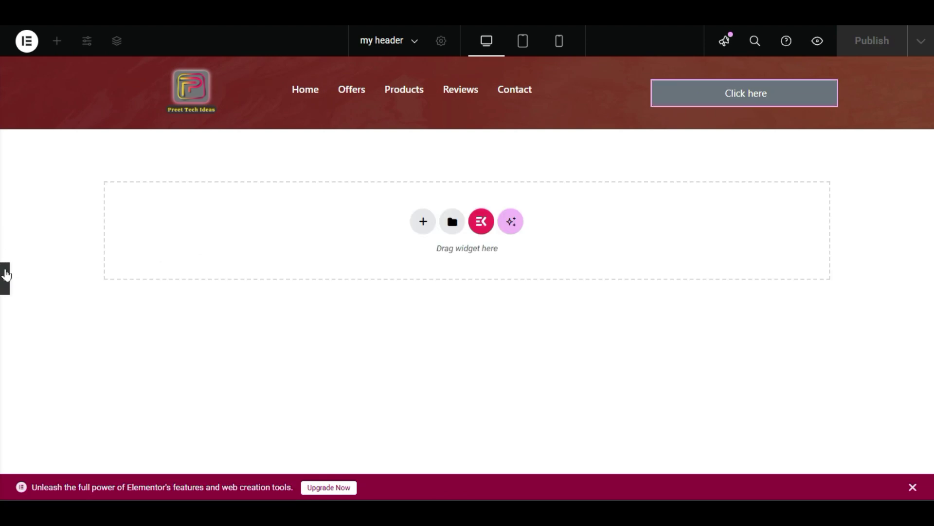
Set the header button's position to Center.
{"action": "left_click", "coordinate": [120, 182]}
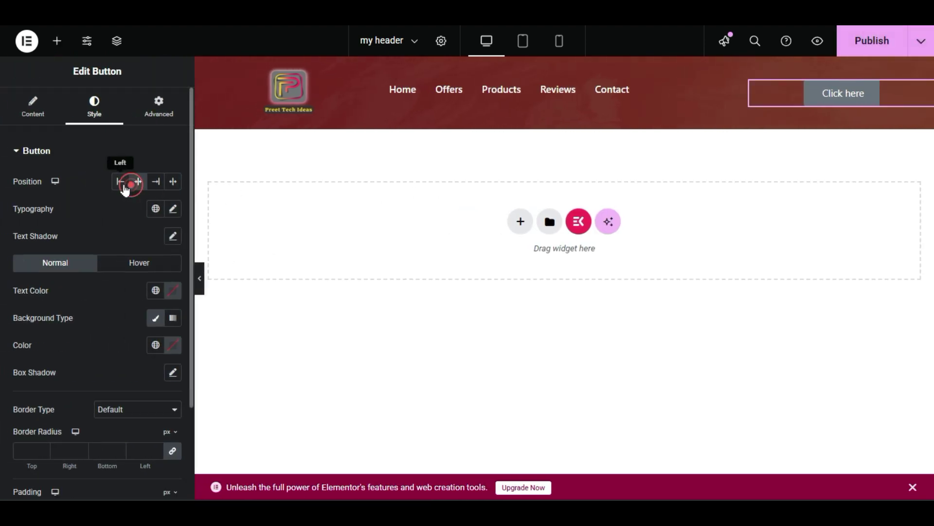
{"action": "left_click", "coordinate": [148, 181]}
{"action": "left_click", "coordinate": [138, 183]}
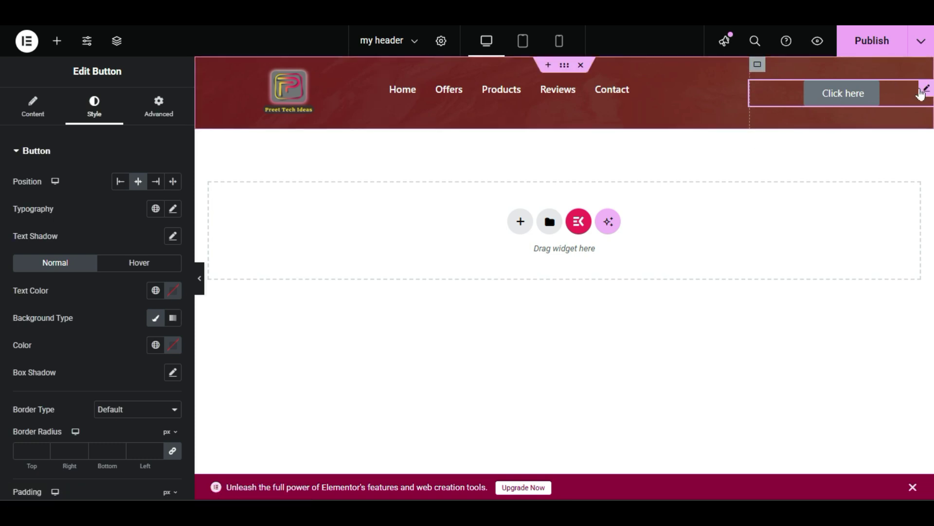
{"action": "right_click", "coordinate": [849, 95]}
{"action": "left_click", "coordinate": [839, 99]}
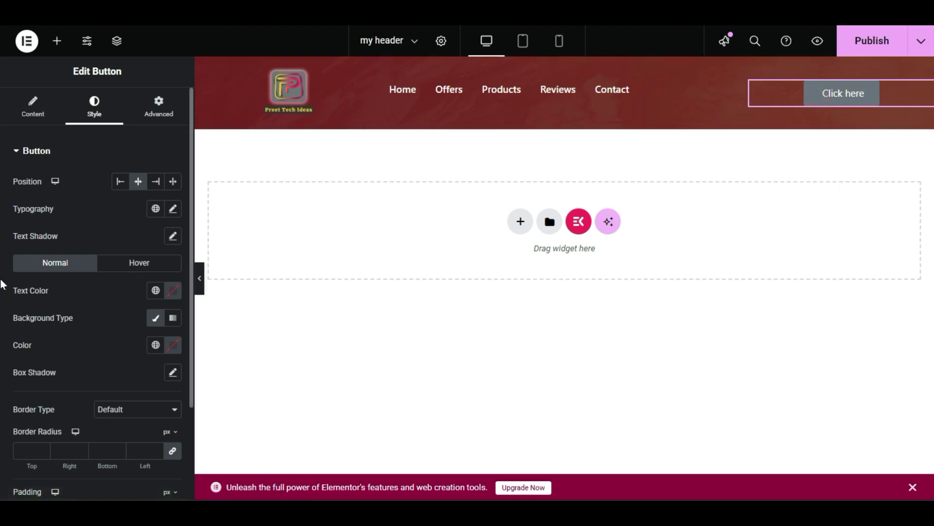
Try the Left position on the header button once more and return it to Center.
{"action": "scroll", "coordinate": [2, 291], "scroll_direction": "down", "scroll_amount": 2}
{"action": "scroll", "coordinate": [4, 253], "scroll_direction": "up", "scroll_amount": 2}
{"action": "left_click", "coordinate": [120, 181]}
{"action": "left_click", "coordinate": [138, 181]}
Give the header button a classic background in black (#000000) for its normal state.
{"action": "scroll", "coordinate": [124, 236], "scroll_direction": "down", "scroll_amount": 2}
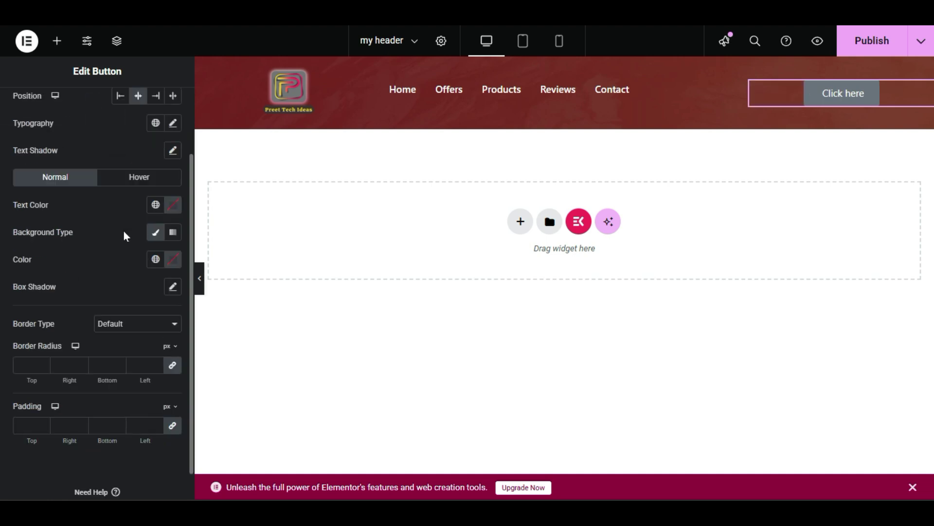
{"action": "scroll", "coordinate": [125, 236], "scroll_direction": "down", "scroll_amount": 1}
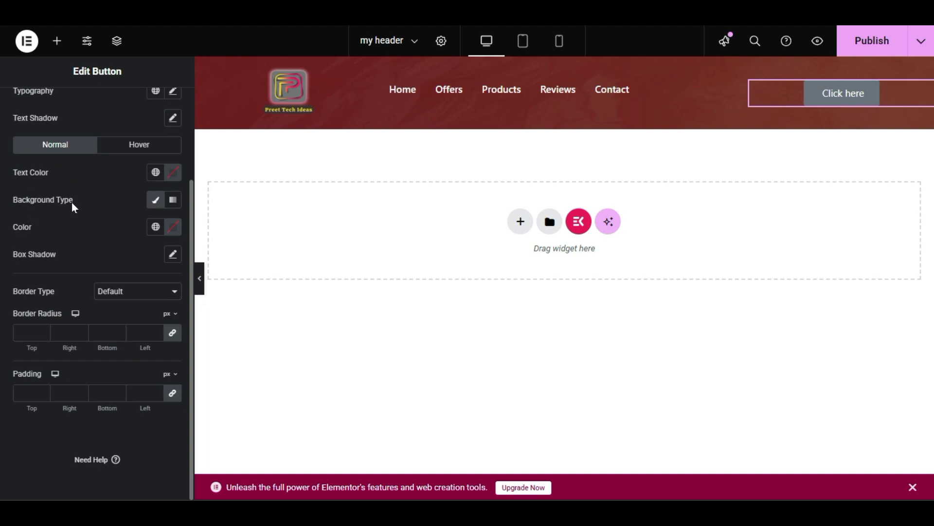
{"action": "left_click", "coordinate": [156, 201]}
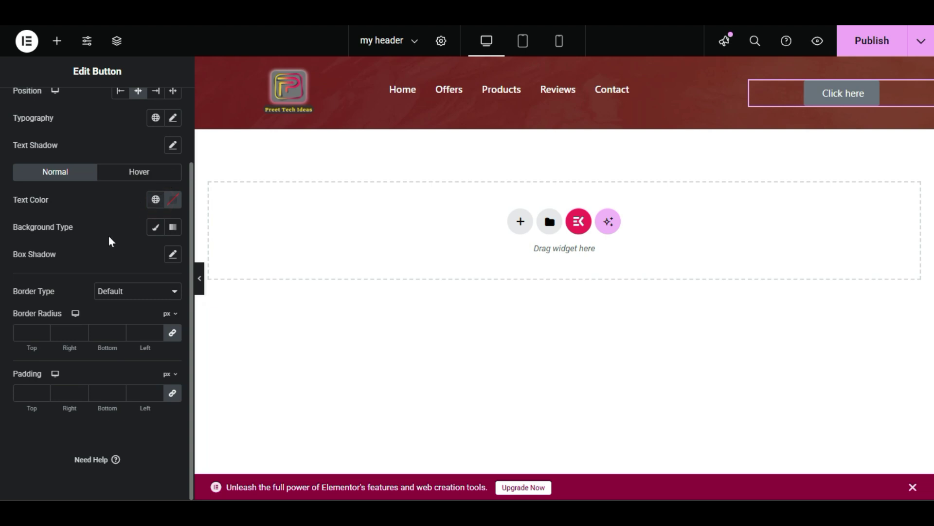
{"action": "left_click", "coordinate": [155, 227]}
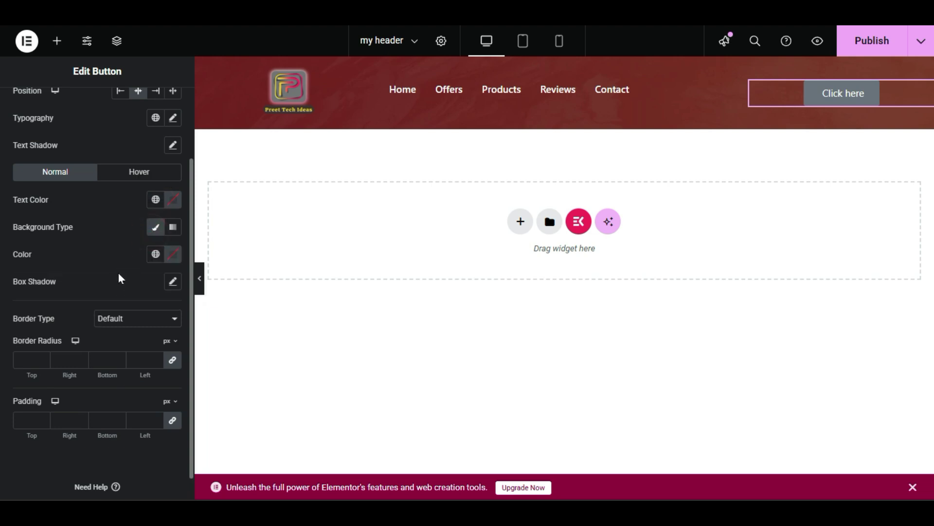
{"action": "left_click", "coordinate": [172, 254]}
{"action": "left_click", "coordinate": [158, 346]}
{"action": "left_click_drag", "start_coordinate": [178, 320], "coordinate": [72, 406]}
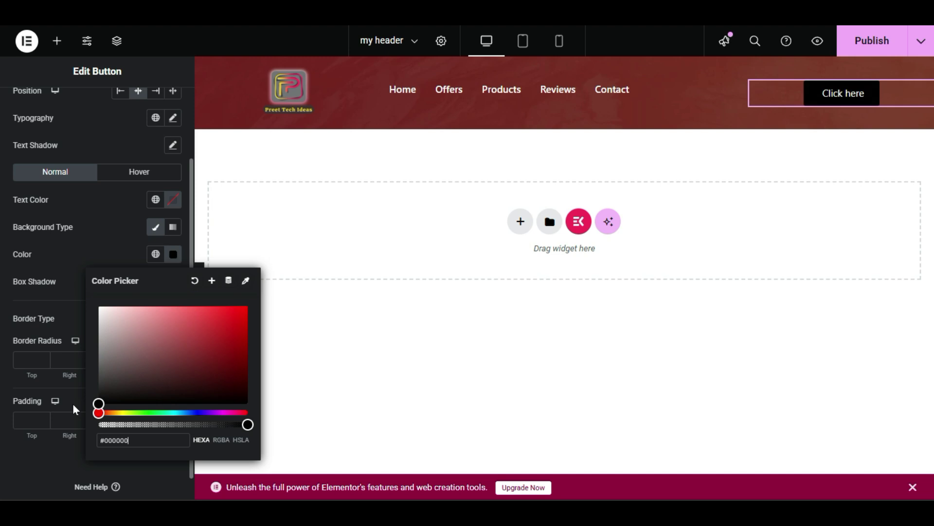
{"action": "left_click", "coordinate": [101, 250]}
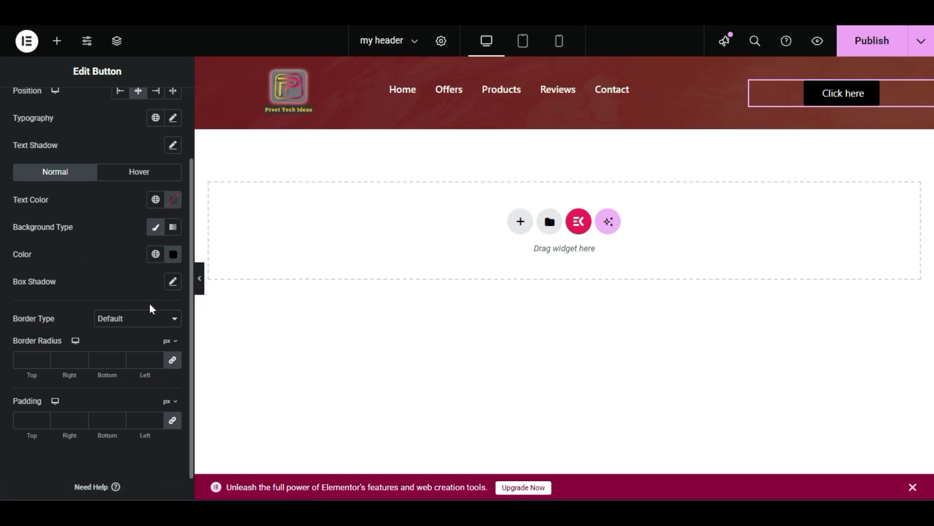
Set the header button's hover background color to red (#FF0000).
{"action": "left_click", "coordinate": [136, 180]}
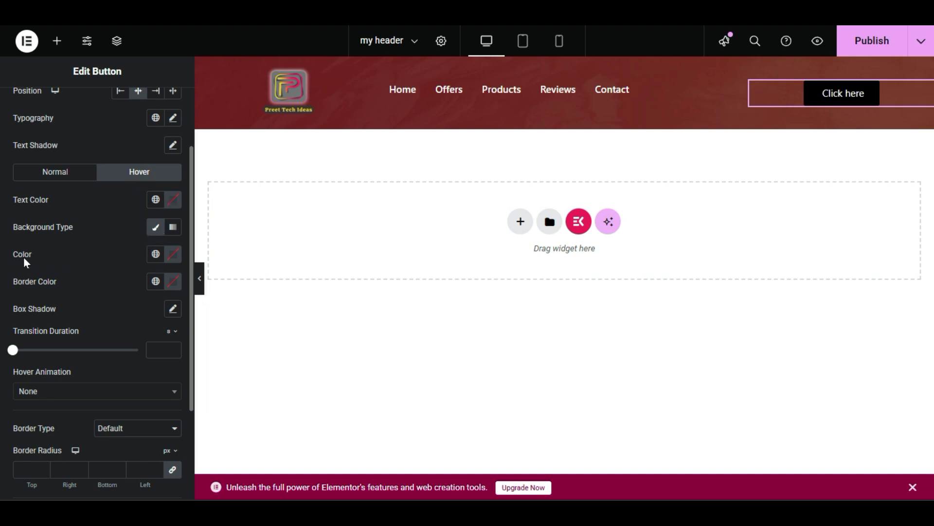
{"action": "left_click", "coordinate": [173, 254]}
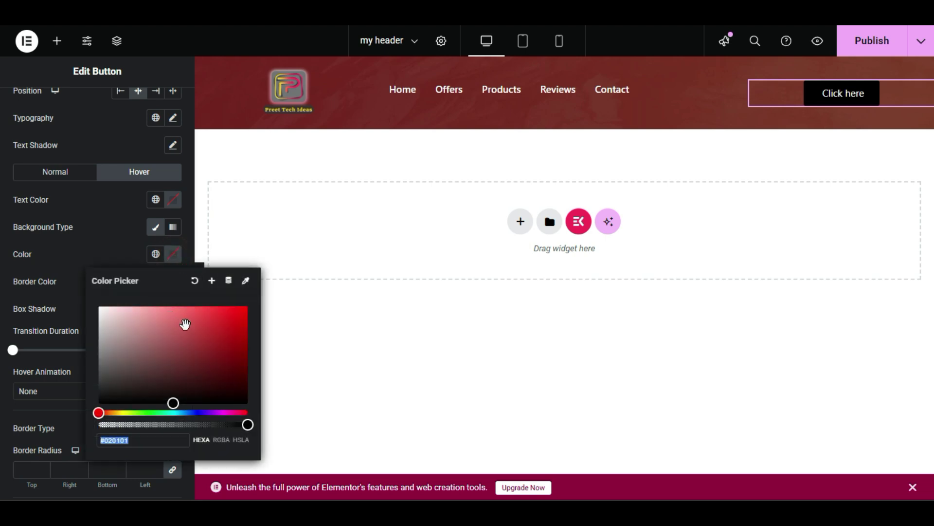
{"action": "type", "text": "#FF0000"}
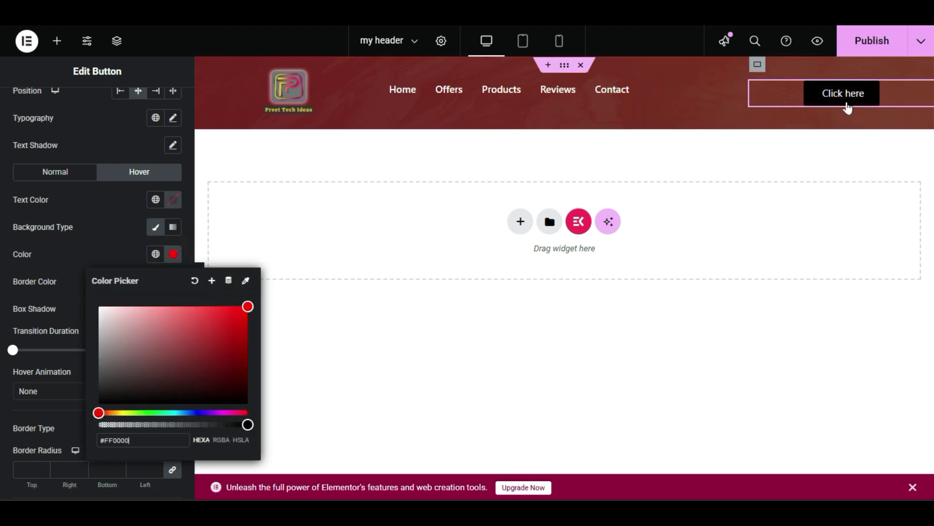
{"action": "left_click", "coordinate": [80, 272]}
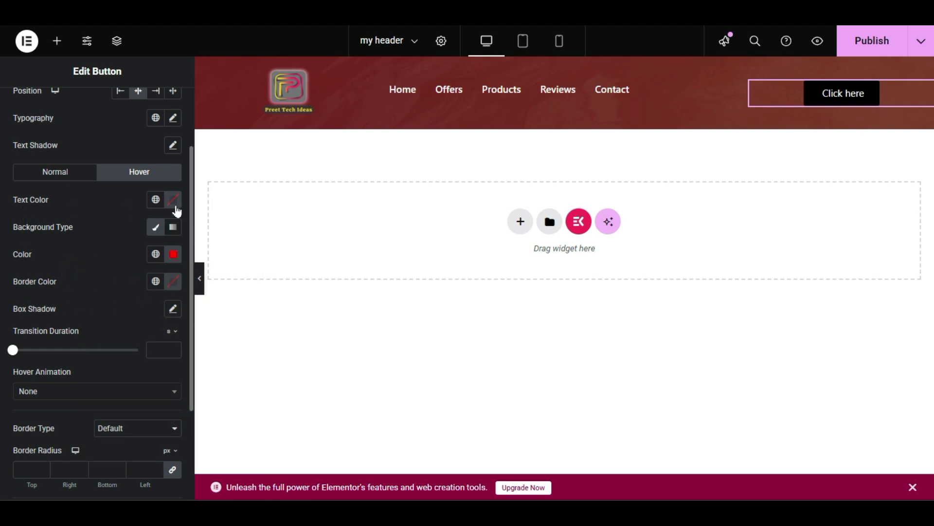
Set the header button's hover text color to black (#000000) and return to its normal-state settings.
{"action": "left_click", "coordinate": [173, 200]}
{"action": "left_click", "coordinate": [99, 349]}
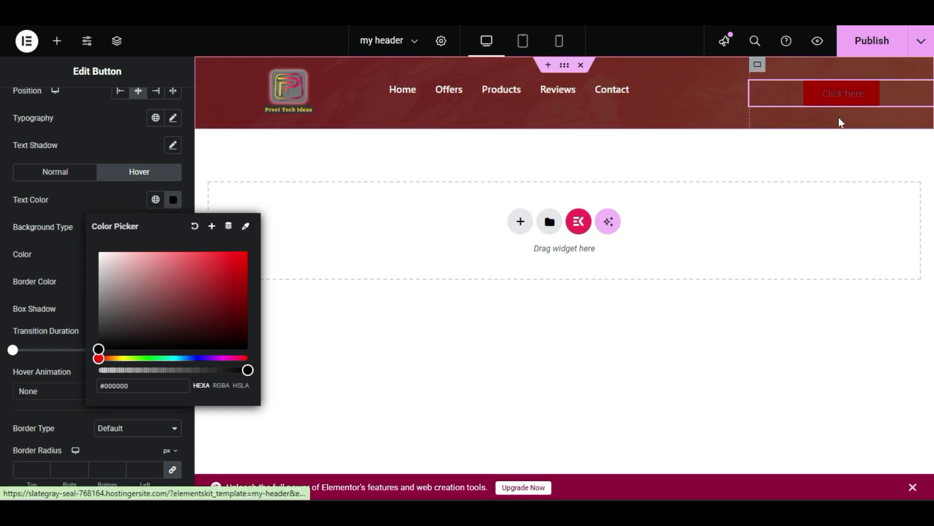
{"action": "left_click", "coordinate": [71, 246]}
{"action": "left_click", "coordinate": [67, 179]}
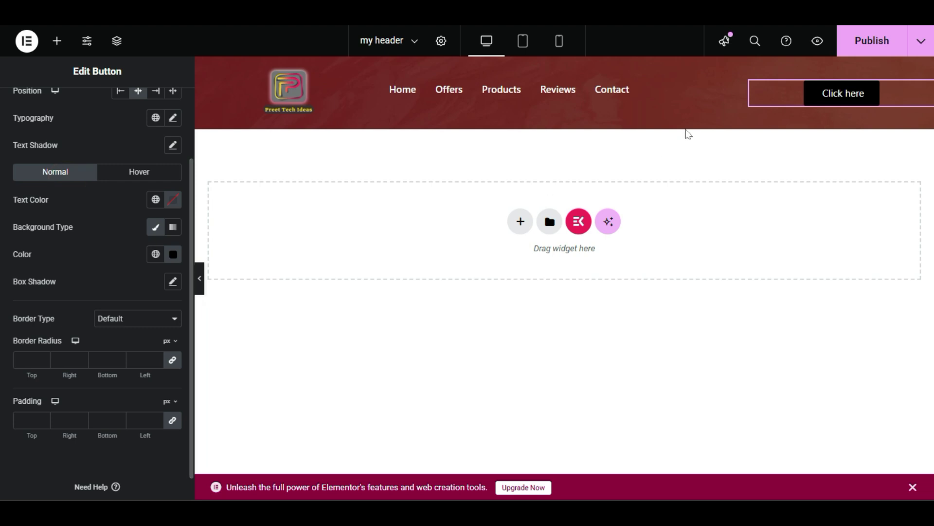
Change the header button's text to "Contact us" in its content settings.
{"action": "left_click", "coordinate": [843, 99]}
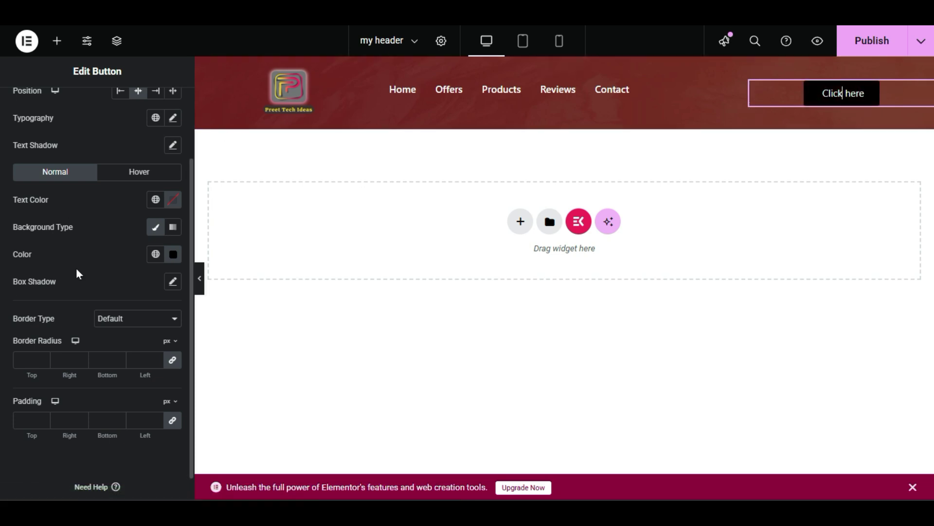
{"action": "scroll", "coordinate": [48, 243], "scroll_direction": "up", "scroll_amount": 3}
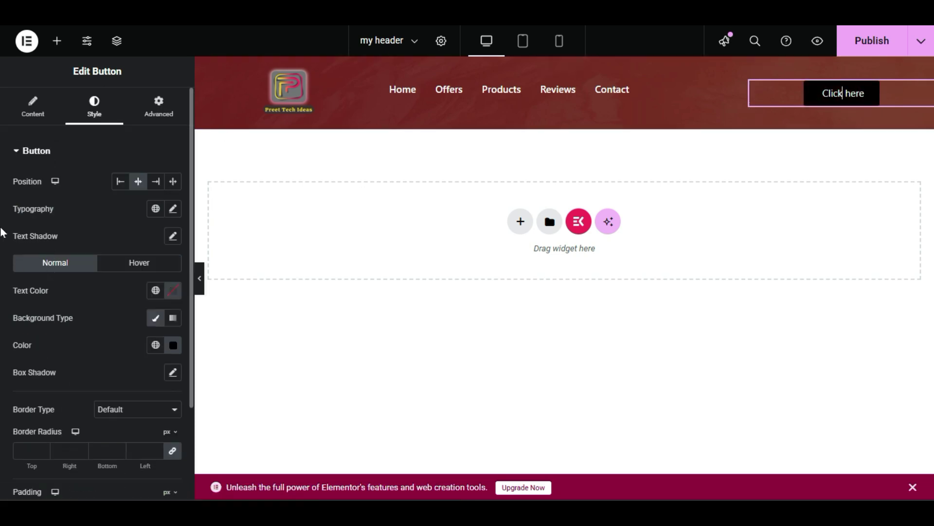
{"action": "left_click", "coordinate": [18, 115]}
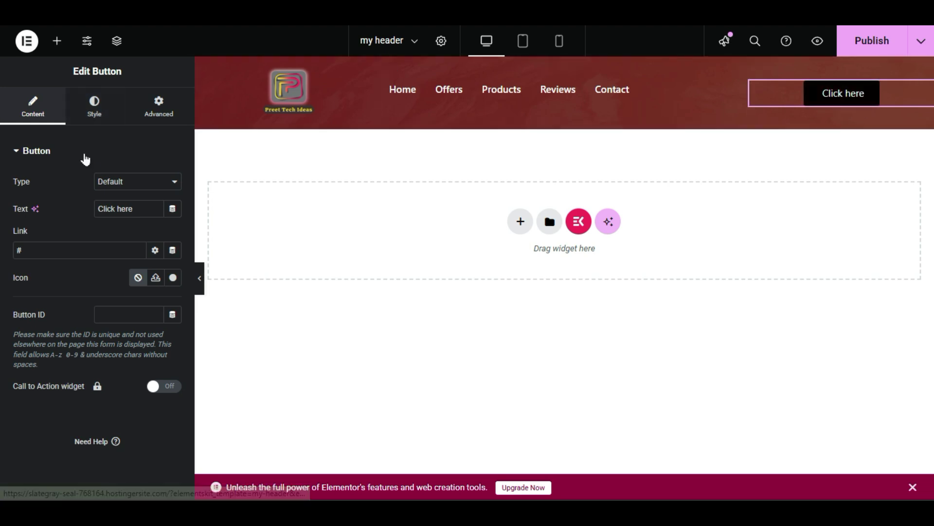
{"action": "left_click", "coordinate": [36, 106]}
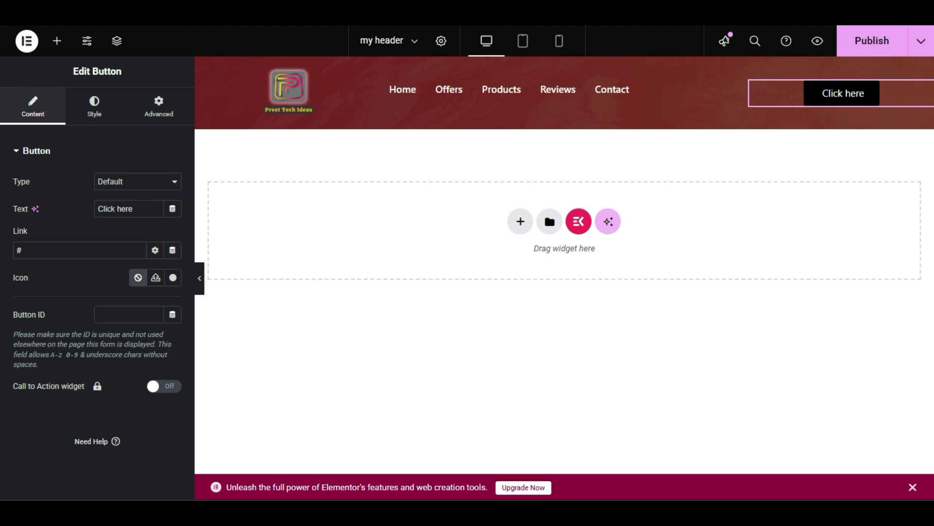
{"action": "left_click_drag", "start_coordinate": [145, 210], "coordinate": [37, 217]}
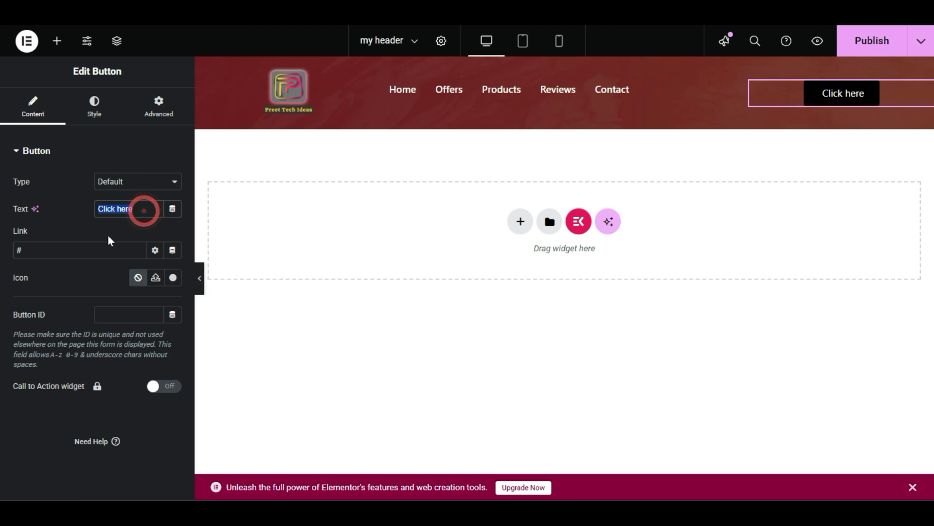
{"action": "type", "text": "Co"}
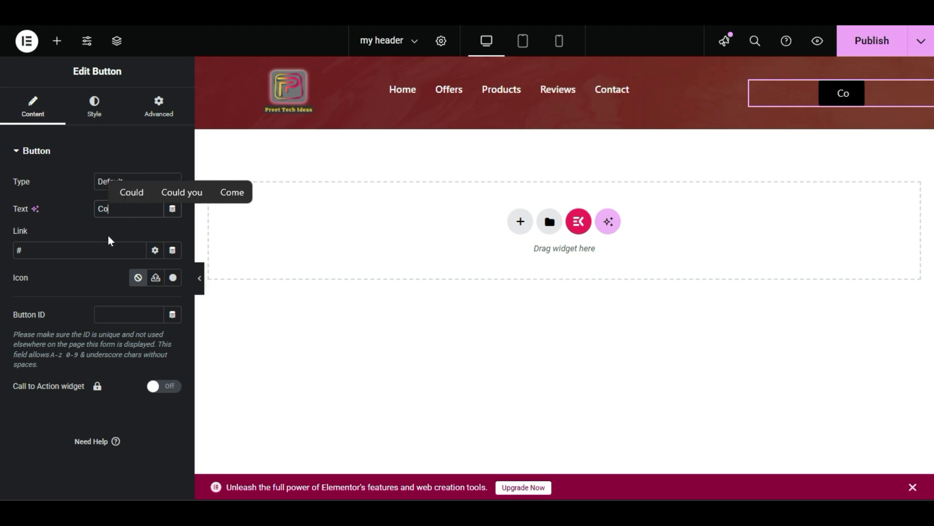
{"action": "type", "text": "ntact US"}
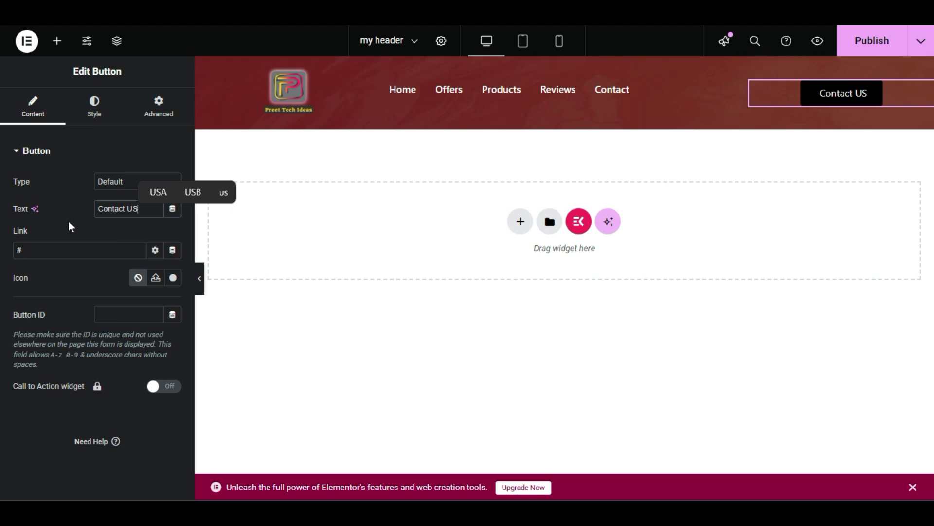
{"action": "left_click", "coordinate": [112, 220]}
{"action": "left_click_drag", "start_coordinate": [126, 209], "coordinate": [140, 213]}
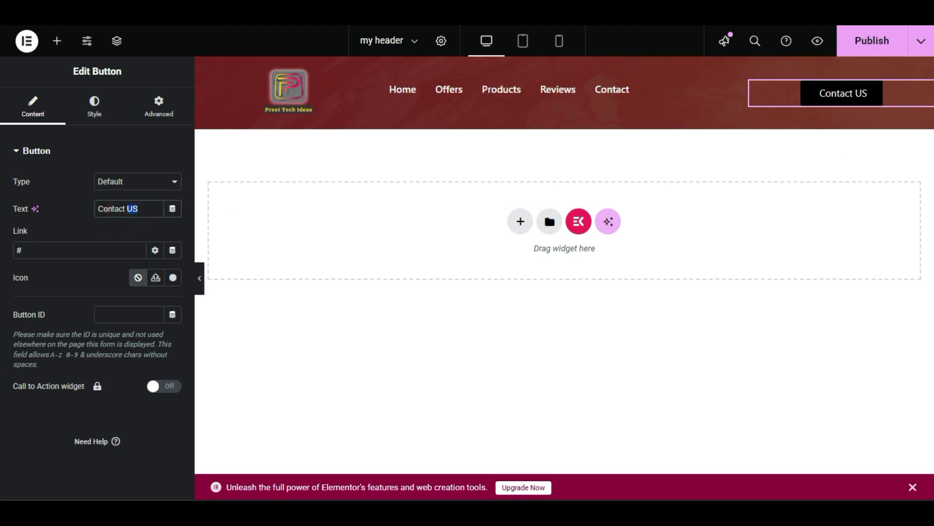
{"action": "type", "text": "us"}
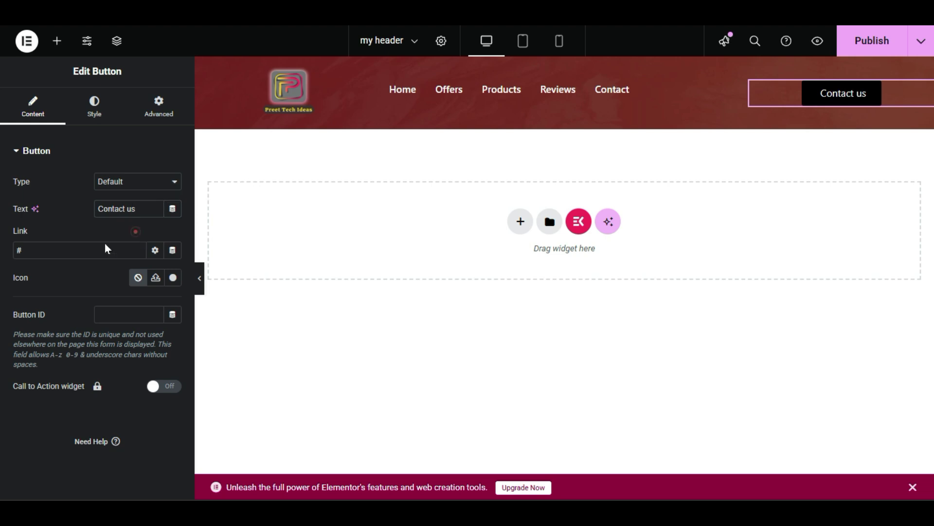
Replace the header button's # link with "contact".
{"action": "left_click", "coordinate": [49, 255]}
{"action": "key", "text": "BackSpace"}
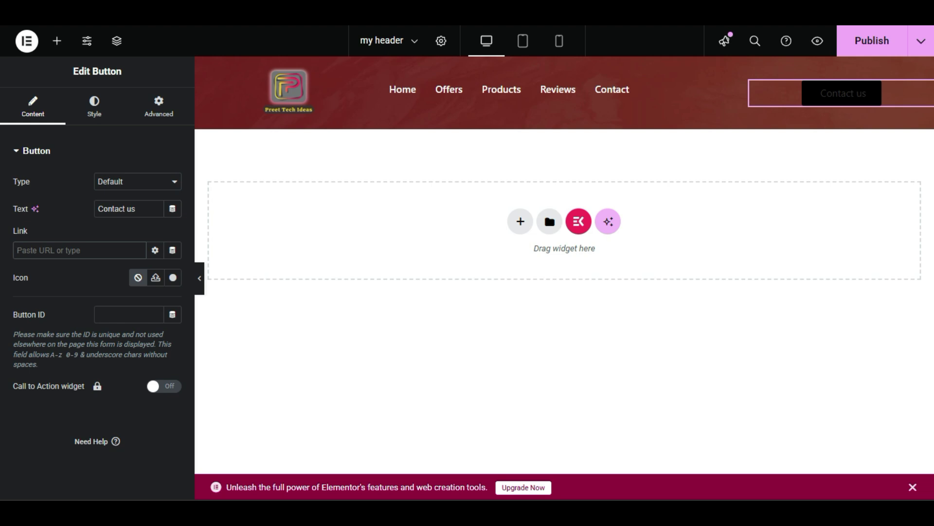
{"action": "left_click", "coordinate": [79, 250]}
{"action": "type", "text": "cont"}
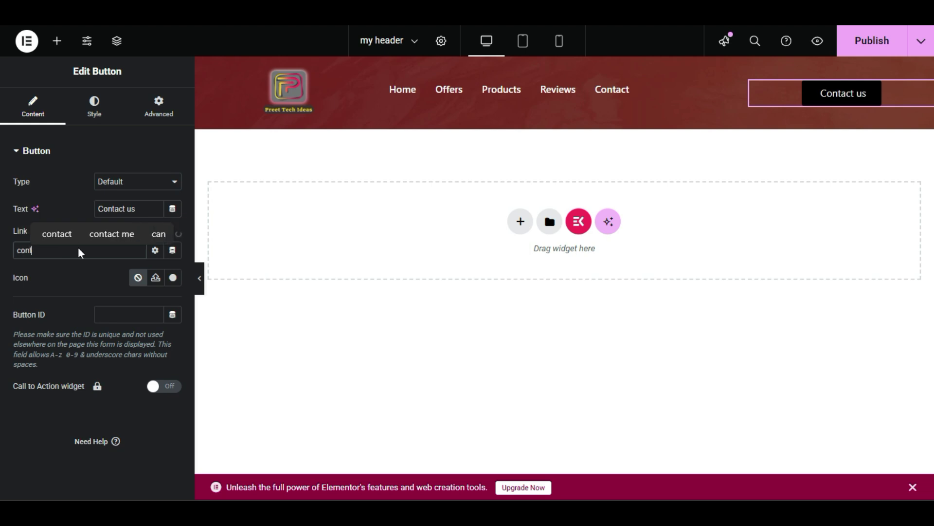
{"action": "type", "text": "act"}
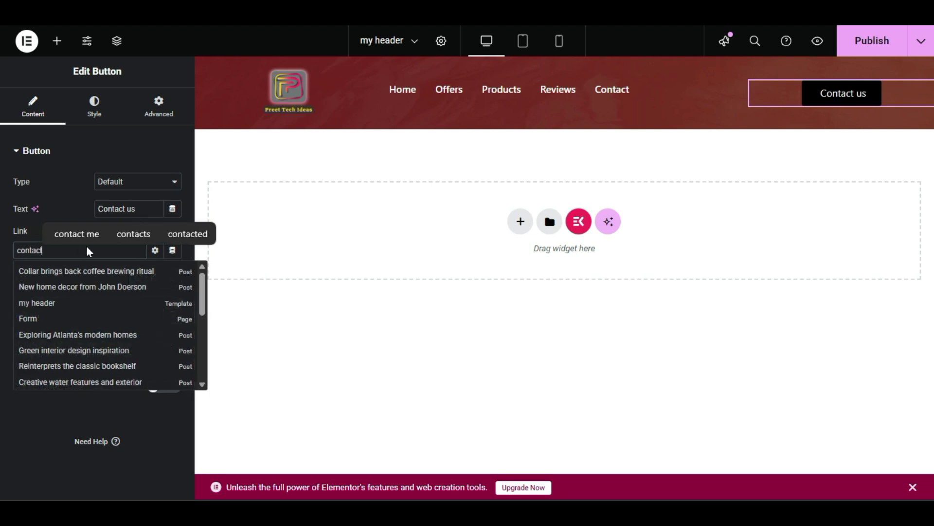
{"action": "left_click", "coordinate": [45, 288]}
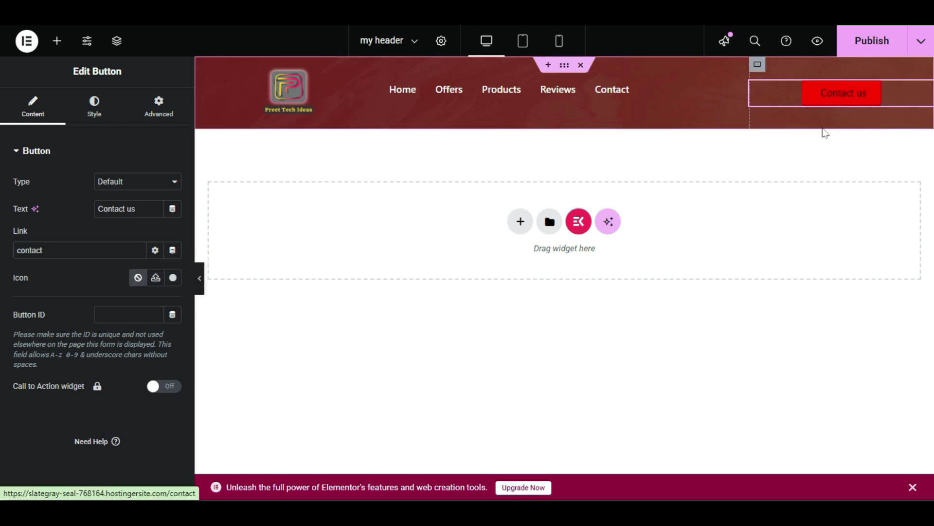
Replace the Contact us button's link with "/".
{"action": "double_click", "coordinate": [57, 250]}
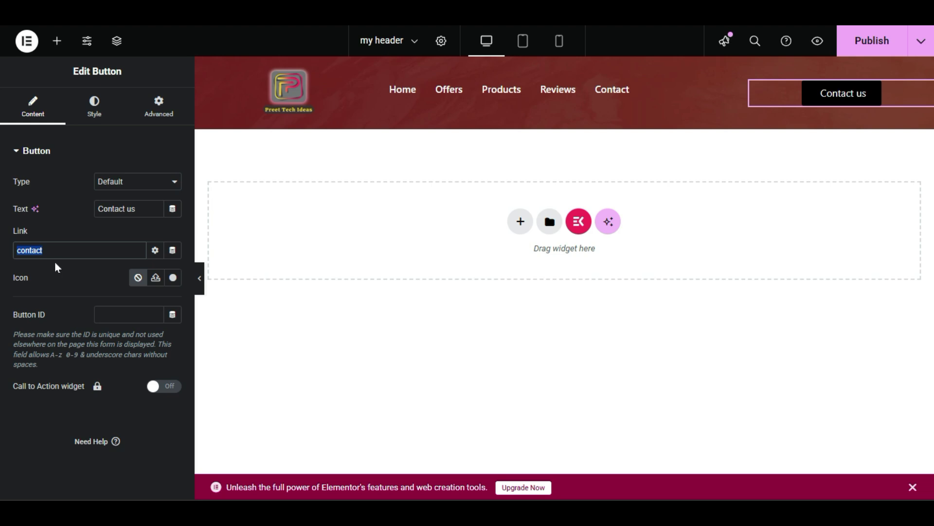
{"action": "double_click", "coordinate": [69, 247]}
{"action": "key", "text": "BackSpace"}
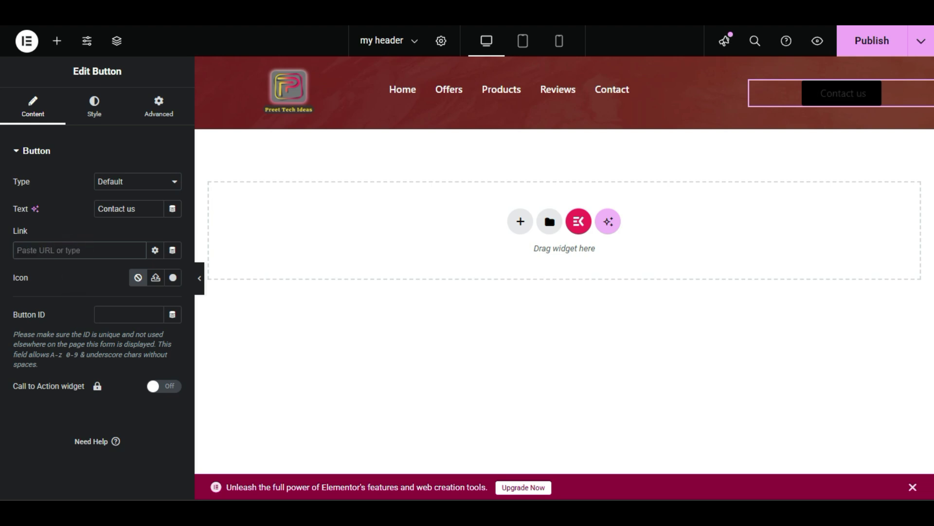
{"action": "type", "text": "/"}
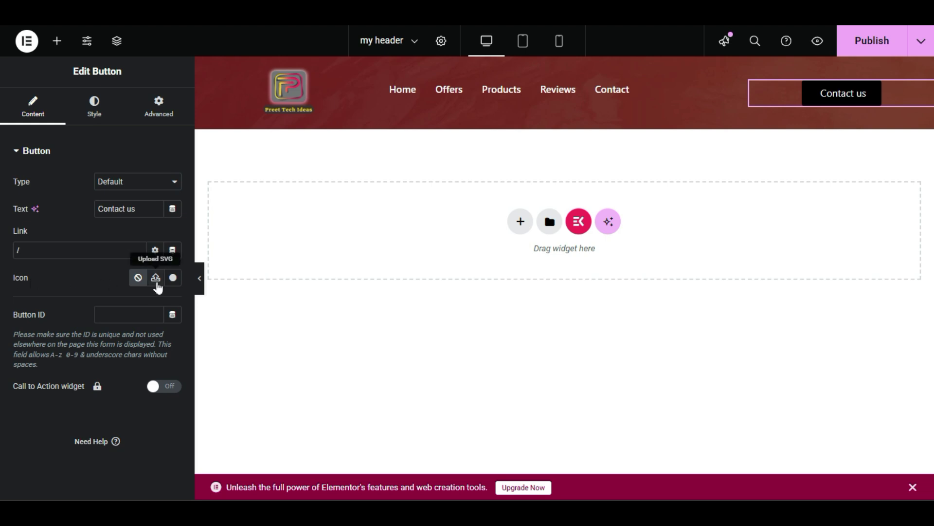
Add the Phone1 icon from the icon library to the Contact us button and set its icon spacing to 10 px.
{"action": "left_click", "coordinate": [173, 278]}
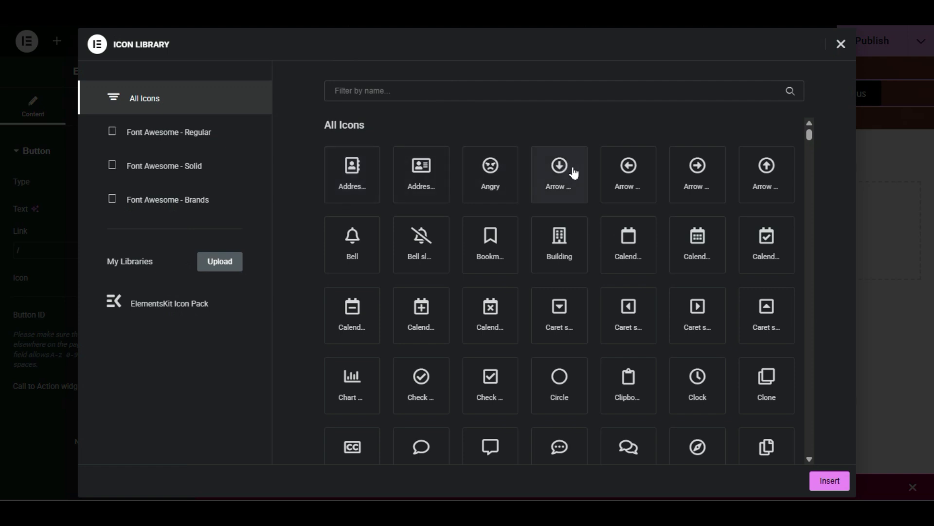
{"action": "left_click", "coordinate": [483, 91]}
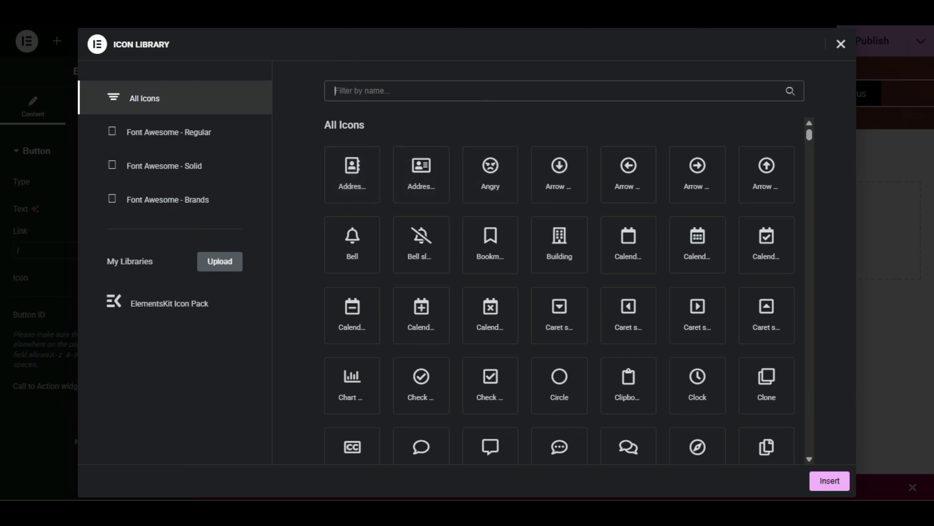
{"action": "type", "text": "phone"}
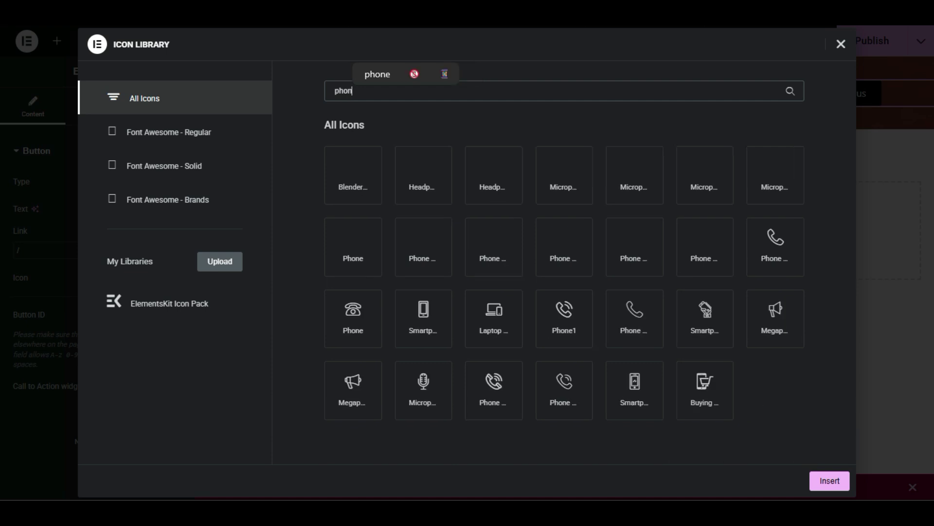
{"action": "left_click", "coordinate": [567, 326]}
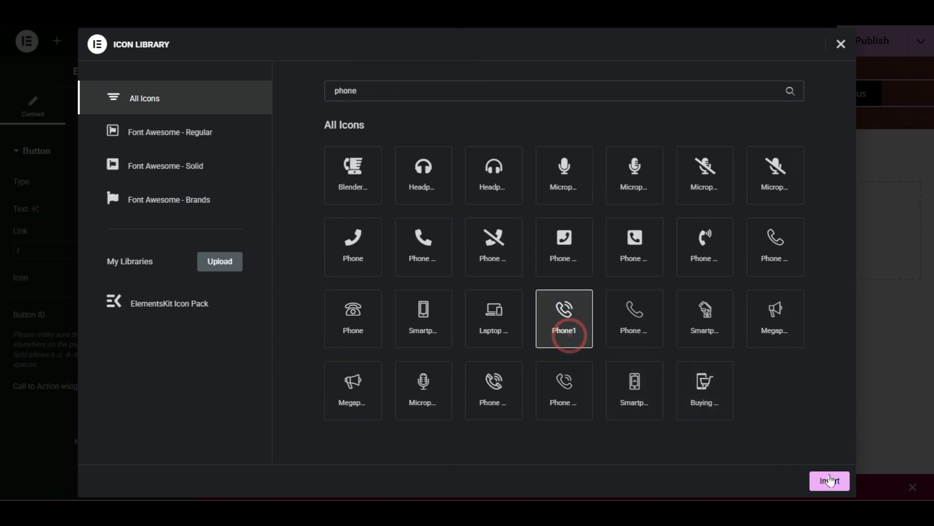
{"action": "left_click", "coordinate": [829, 480]}
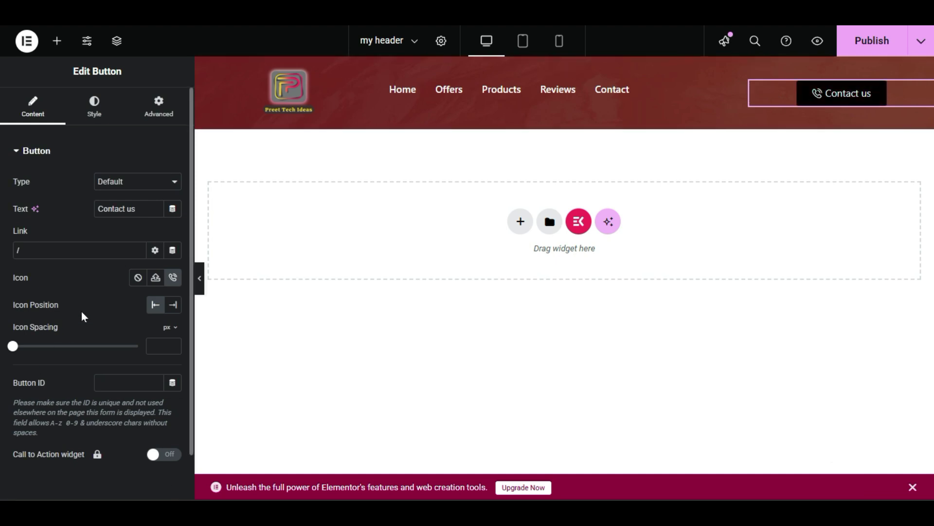
{"action": "left_click_drag", "start_coordinate": [12, 345], "coordinate": [38, 350]}
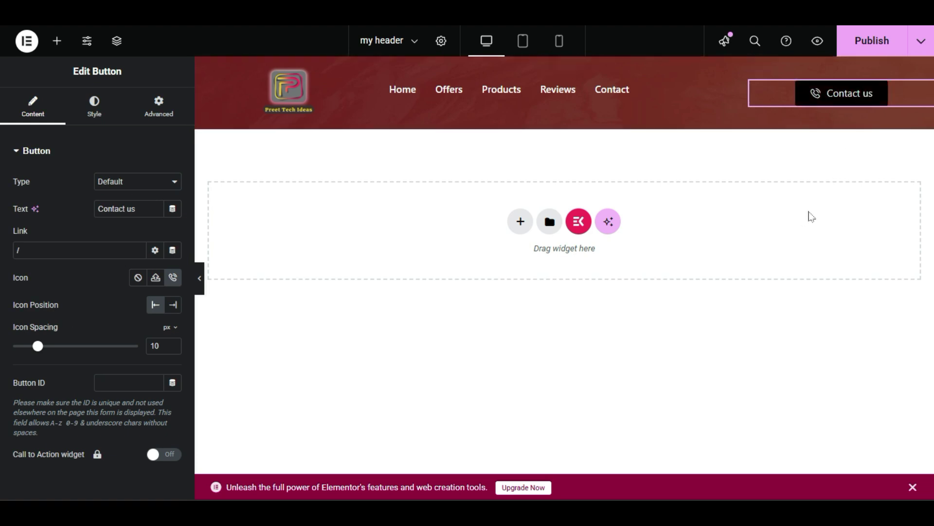
Check the Contact us button's link, publish the header and preview it at full width without the editing panel.
{"action": "left_click", "coordinate": [75, 232]}
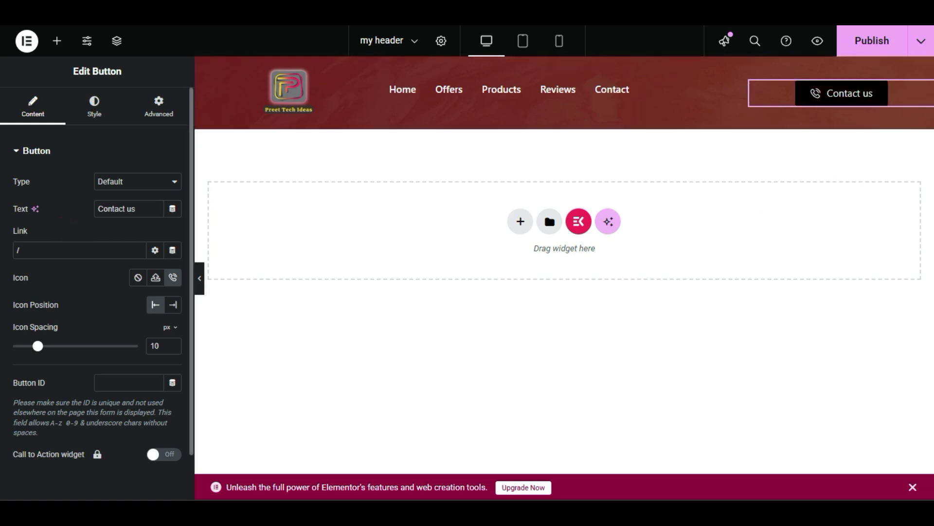
{"action": "double_click", "coordinate": [42, 250]}
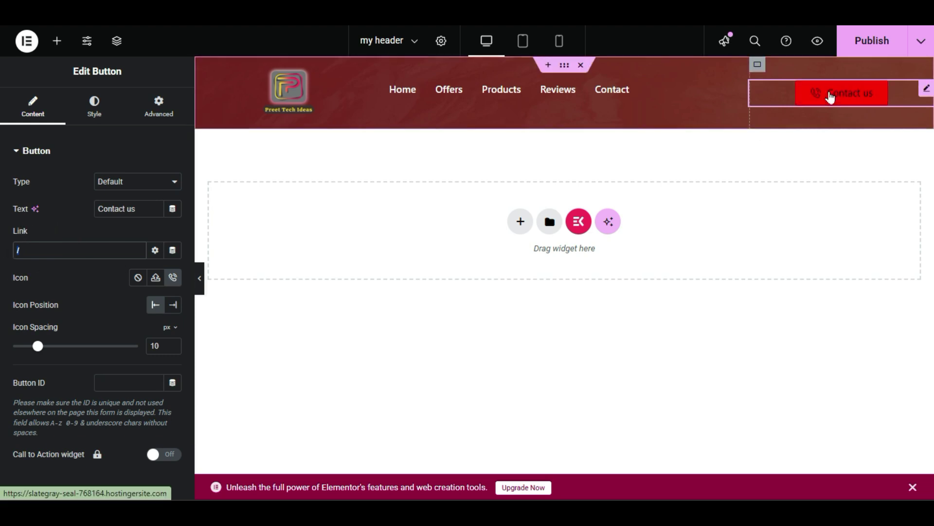
{"action": "left_click", "coordinate": [54, 253]}
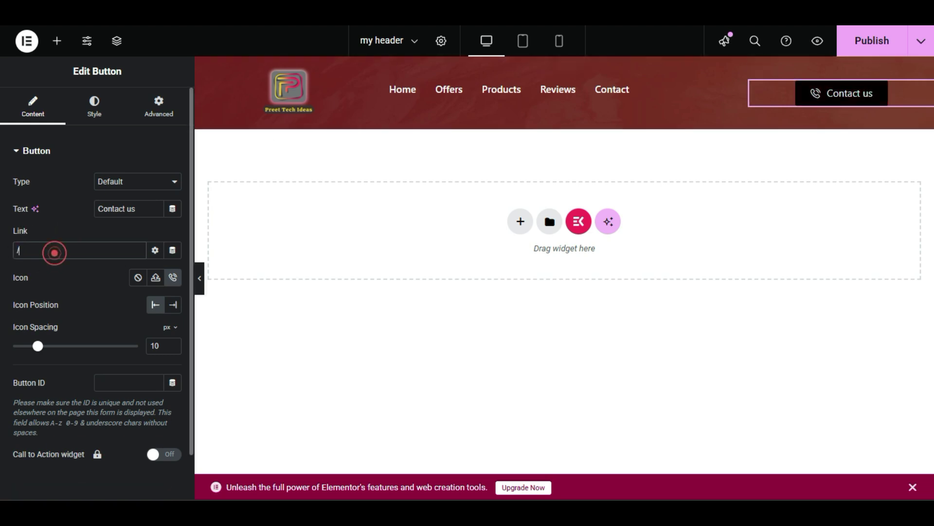
{"action": "left_click", "coordinate": [890, 41]}
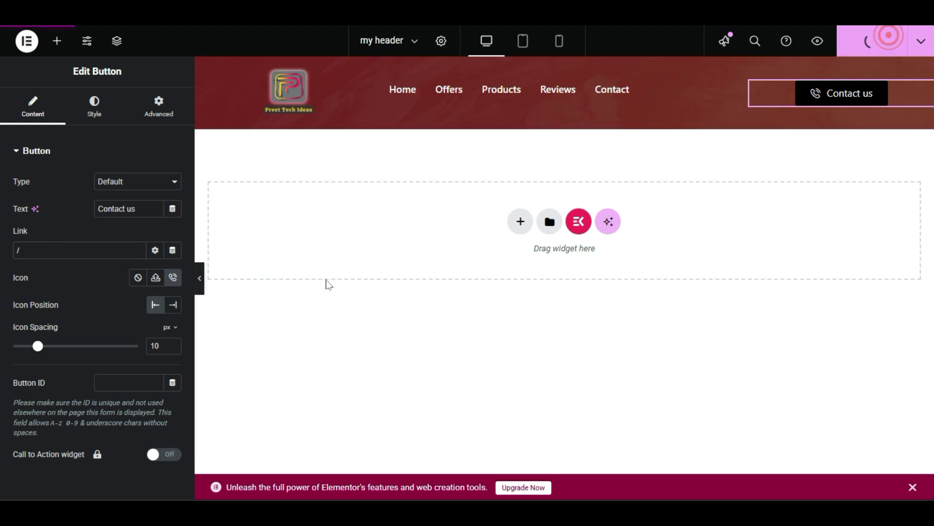
{"action": "left_click", "coordinate": [200, 279]}
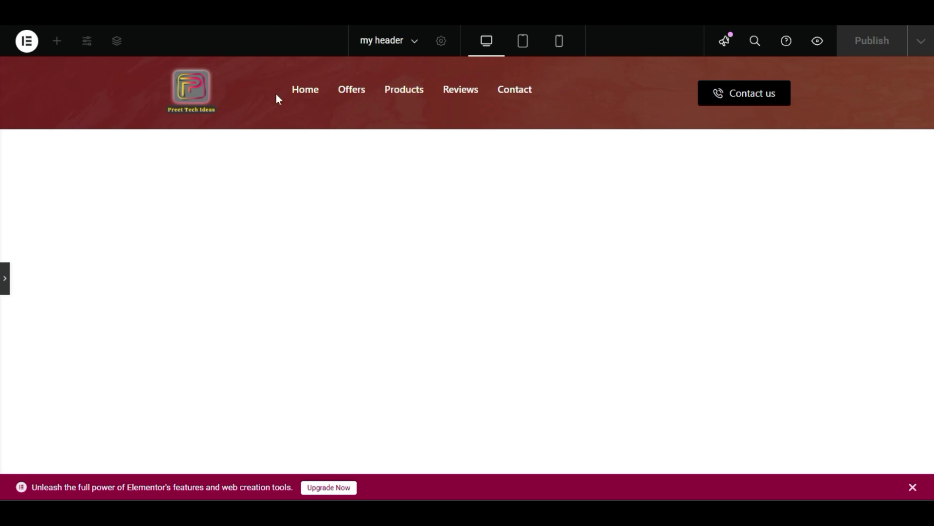
{"action": "left_click", "coordinate": [6, 289]}
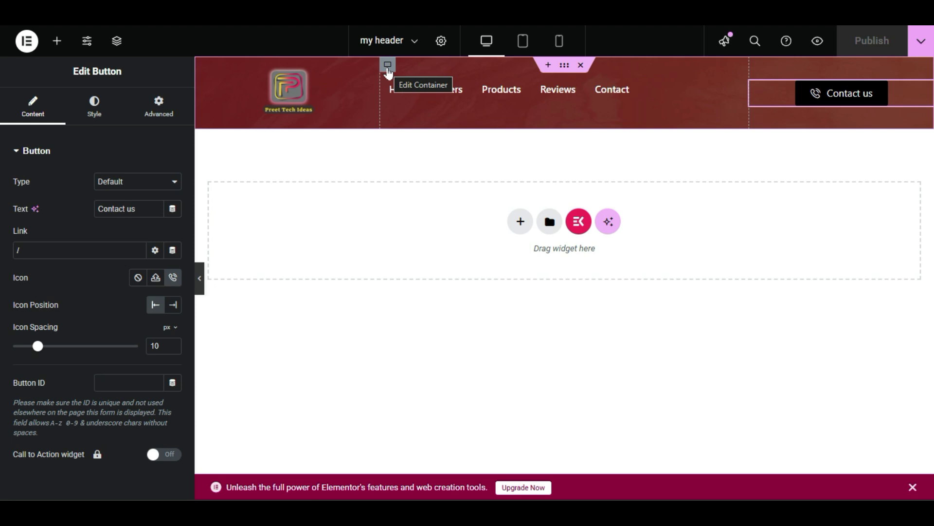
Center the navigation menu container's content with Justify Content and Align Items, and preview the header at full width.
{"action": "left_click", "coordinate": [388, 65]}
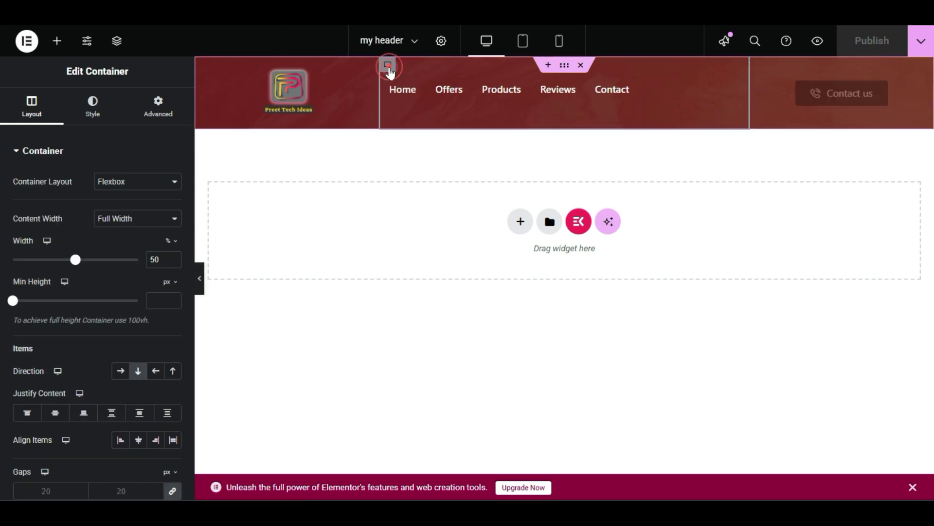
{"action": "left_click", "coordinate": [54, 419]}
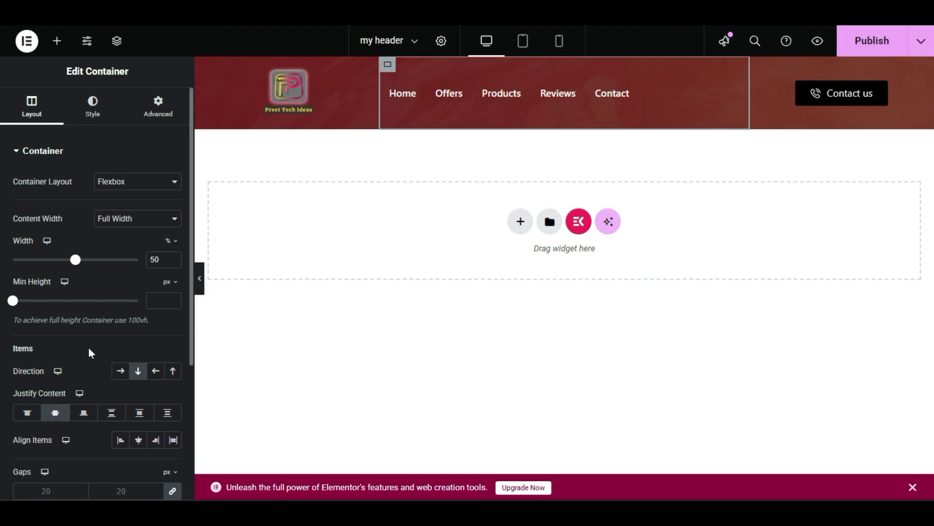
{"action": "scroll", "coordinate": [88, 346], "scroll_direction": "down", "scroll_amount": 3}
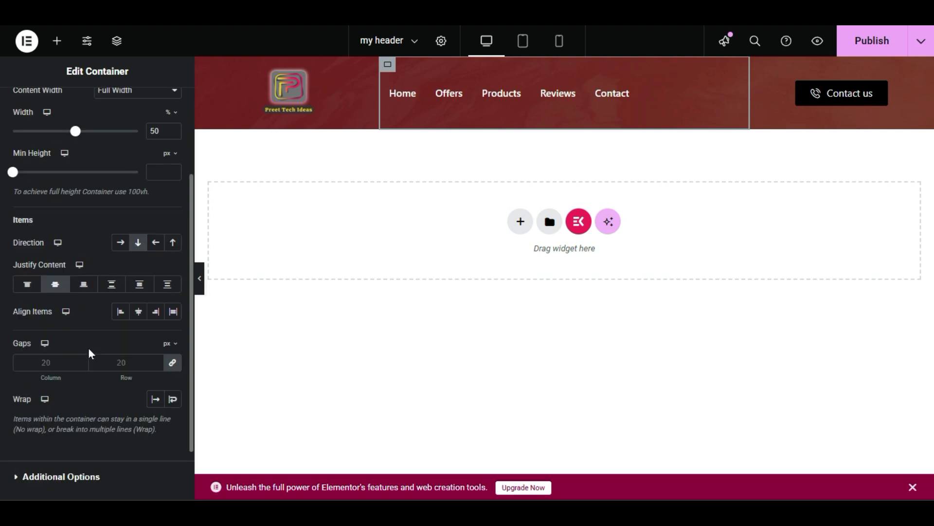
{"action": "left_click", "coordinate": [139, 314]}
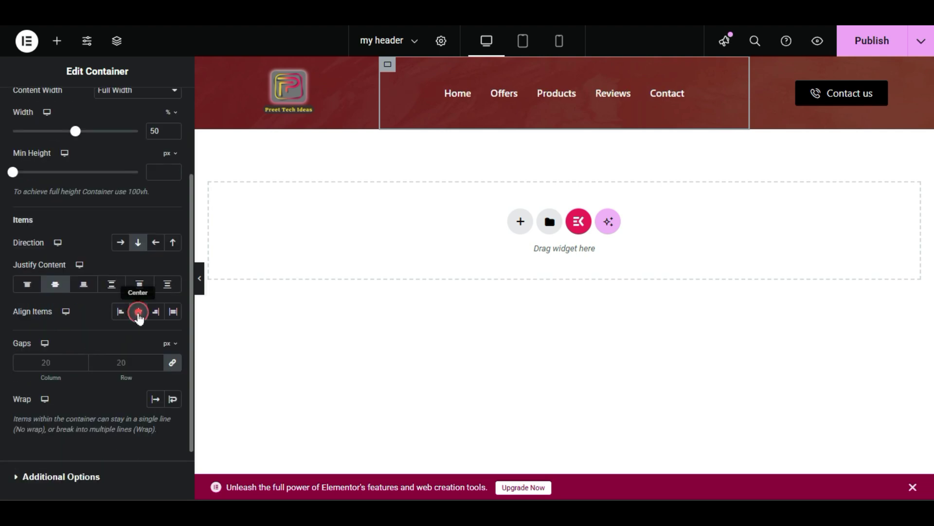
{"action": "left_click", "coordinate": [199, 278]}
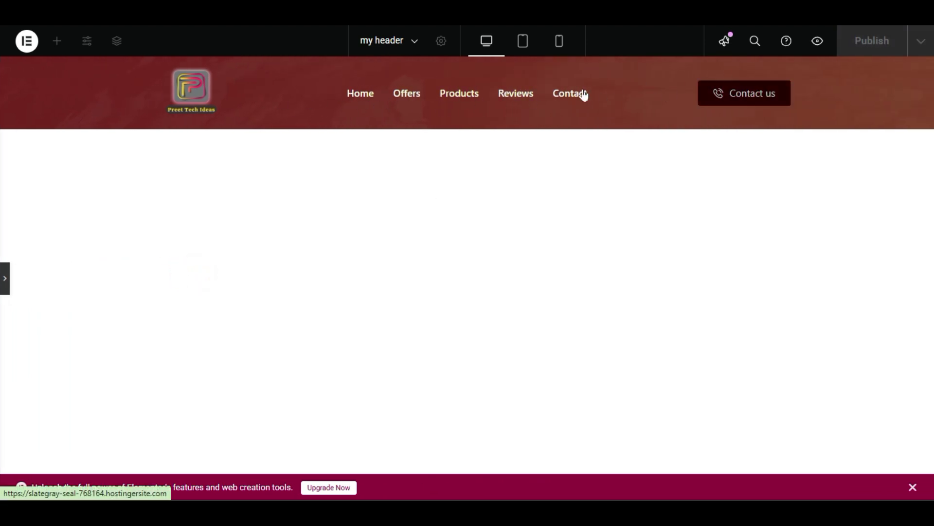
{"action": "left_click", "coordinate": [5, 275]}
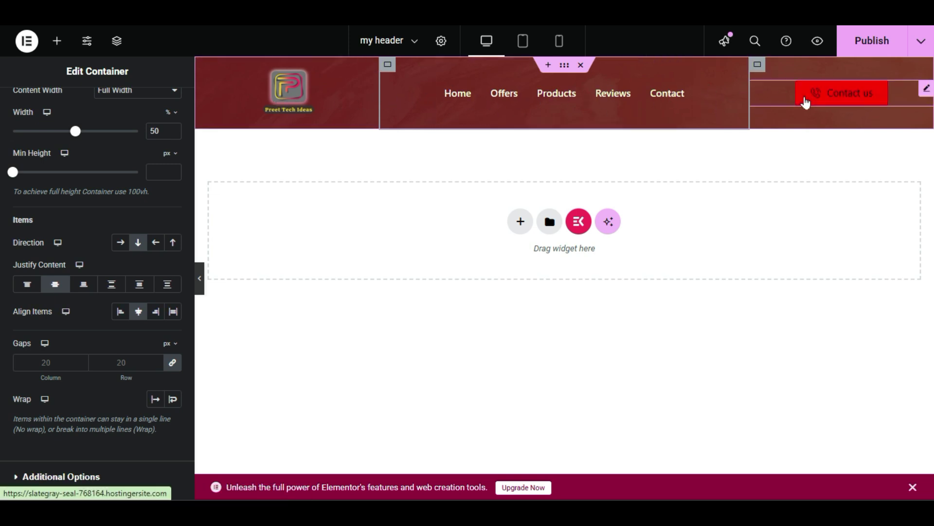
Widen the navigation menu container slightly and add an ElementsKit Header Search widget below the Contact us button.
{"action": "left_click", "coordinate": [56, 40]}
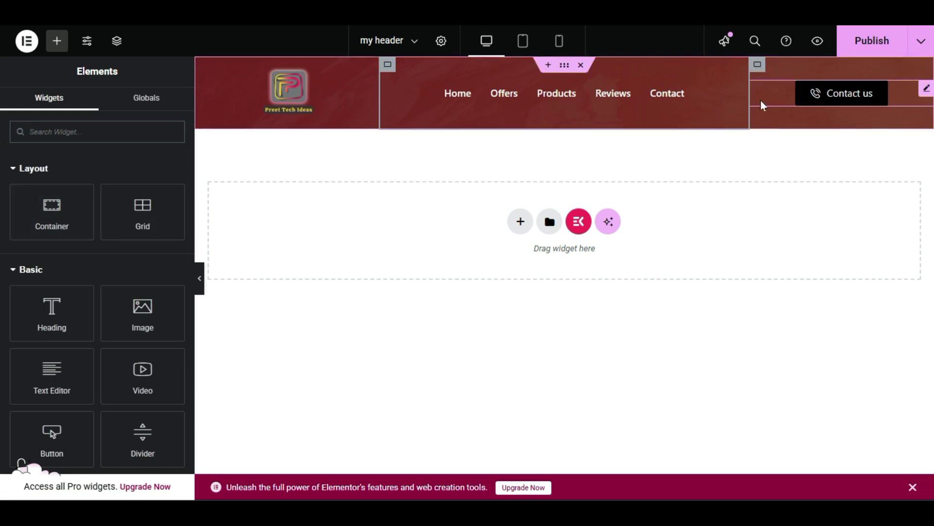
{"action": "mouse_move", "coordinate": [749, 99]}
{"action": "left_mouse_down"}
{"action": "mouse_move", "coordinate": [685, 96]}
{"action": "mouse_move", "coordinate": [765, 92]}
{"action": "mouse_move", "coordinate": [613, 99]}
{"action": "mouse_move", "coordinate": [757, 97]}
{"action": "left_mouse_up"}
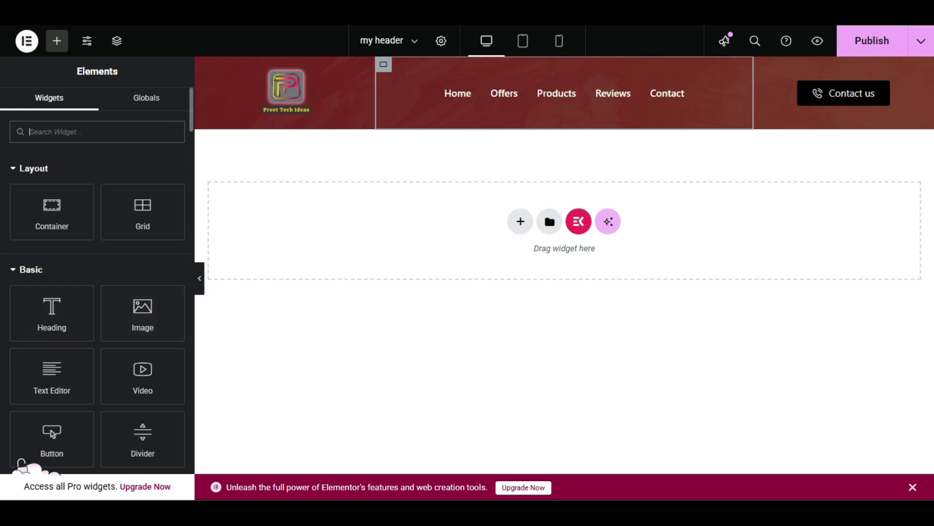
{"action": "scroll", "coordinate": [2, 281], "scroll_direction": "down", "scroll_amount": 5}
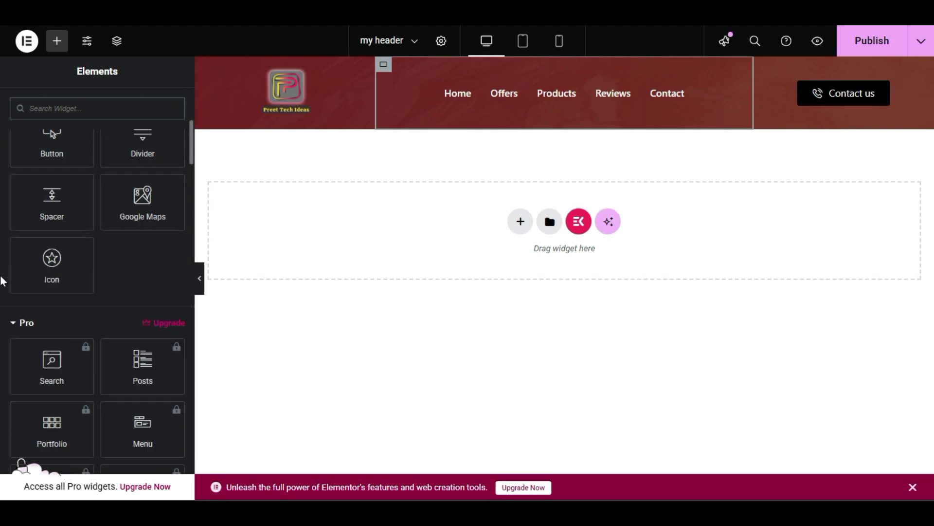
{"action": "left_click", "coordinate": [63, 108]}
{"action": "type", "text": "sea"}
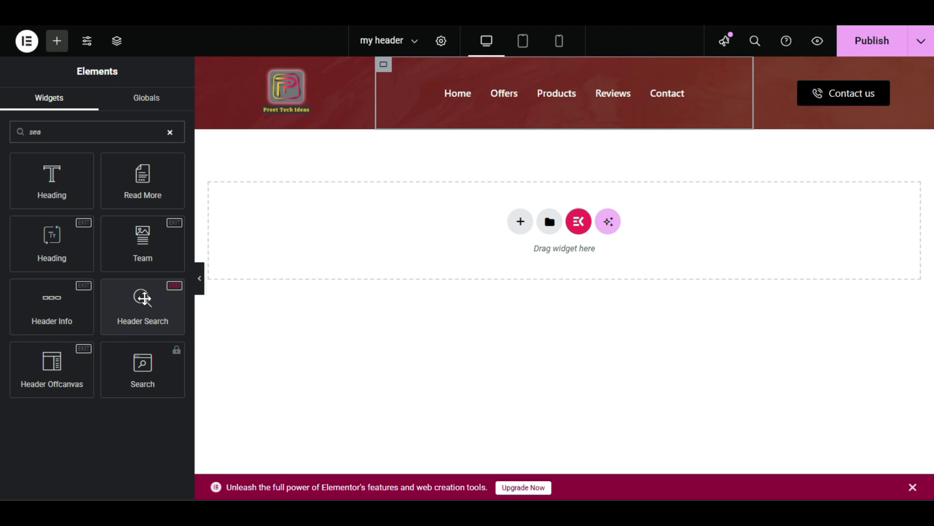
{"action": "left_click_drag", "start_coordinate": [144, 298], "coordinate": [769, 98]}
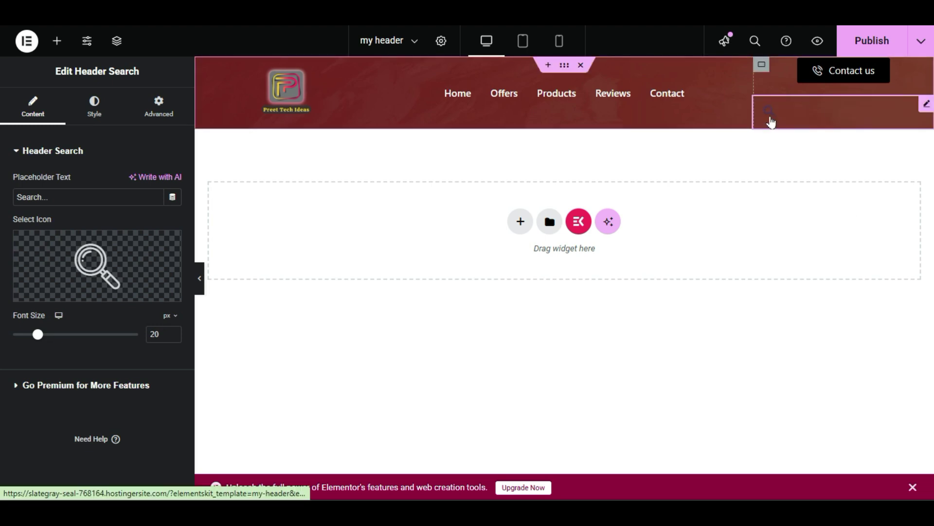
Set the header search icon's normal color to white (#FFFFFF) and test opening and closing its search overlay.
{"action": "left_click", "coordinate": [91, 111]}
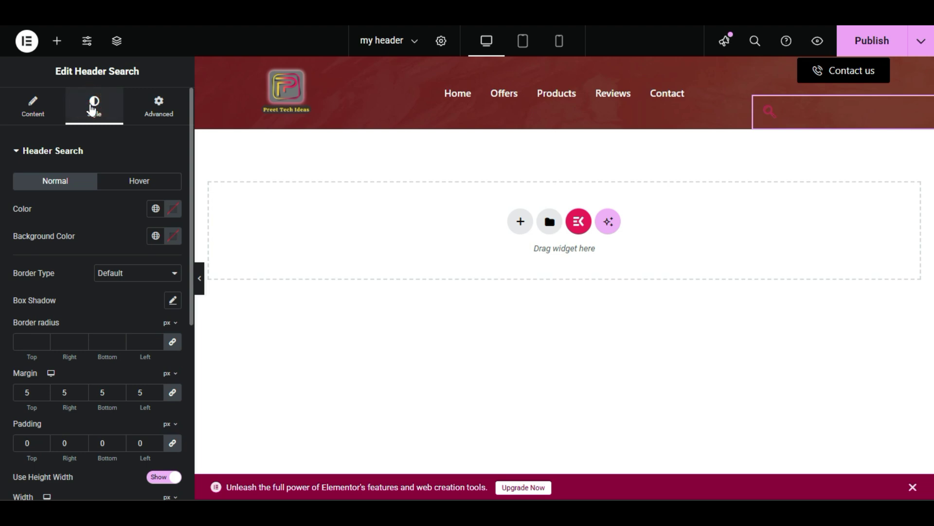
{"action": "left_click", "coordinate": [173, 208]}
{"action": "left_click", "coordinate": [97, 258]}
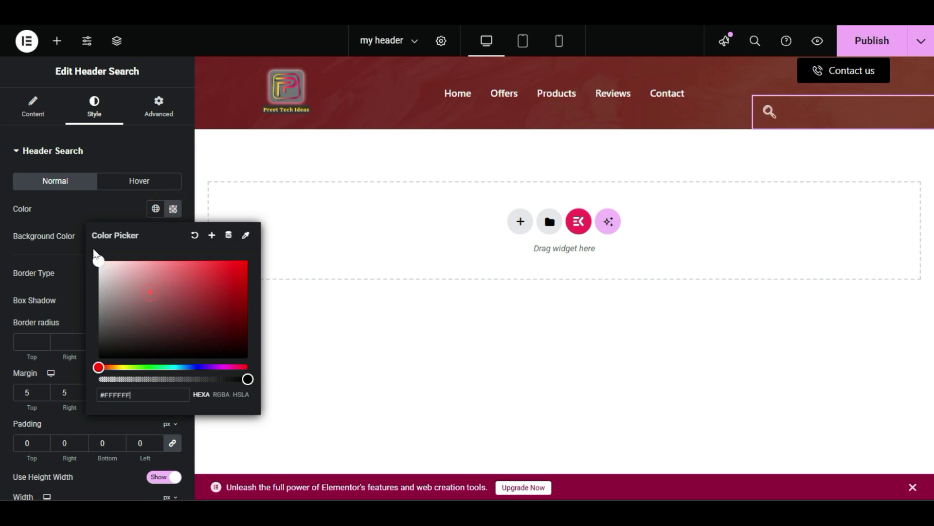
{"action": "left_click", "coordinate": [81, 224]}
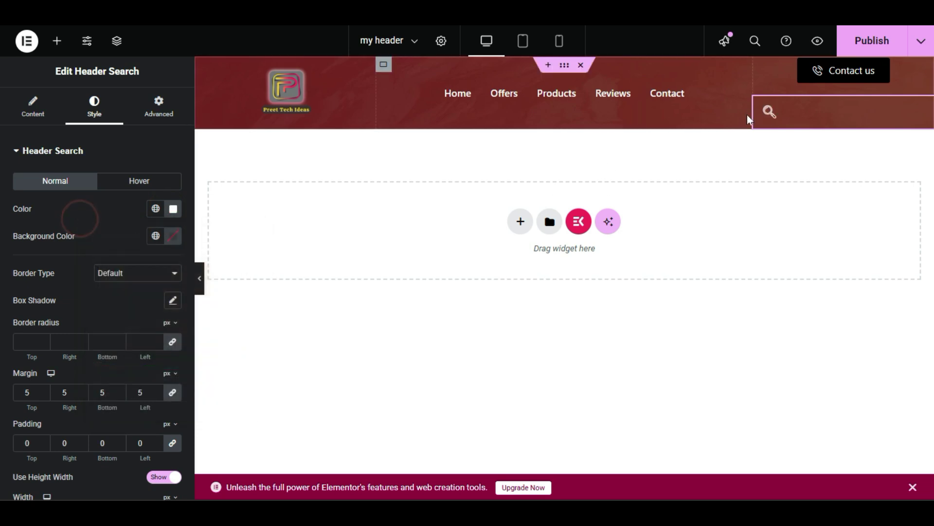
{"action": "left_click", "coordinate": [762, 113]}
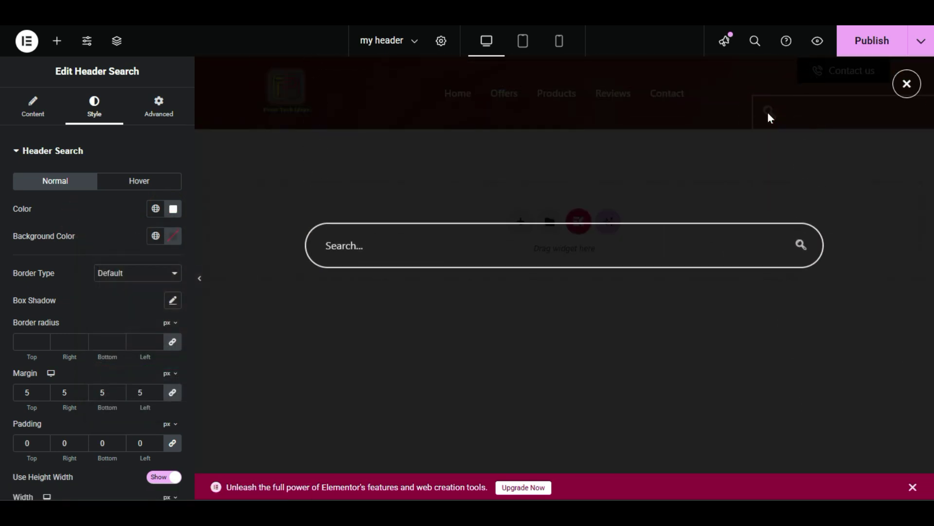
{"action": "left_click", "coordinate": [903, 88]}
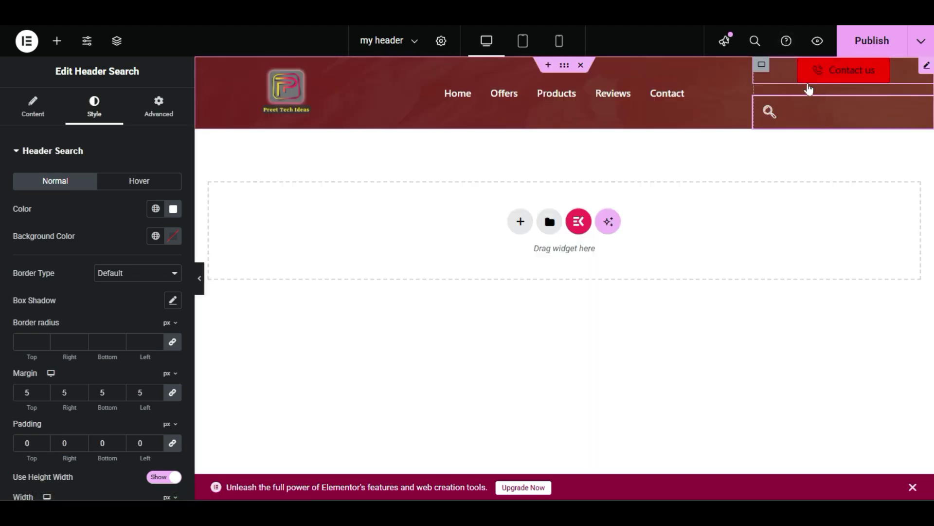
Change the layout of the container holding the Contact us button and search icon to Grid with 2 columns.
{"action": "left_click", "coordinate": [762, 71]}
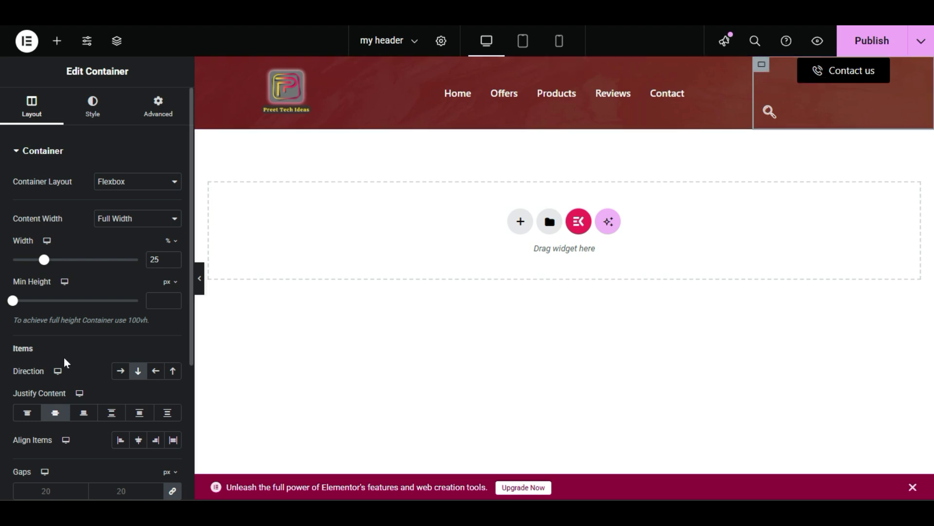
{"action": "left_click", "coordinate": [132, 181]}
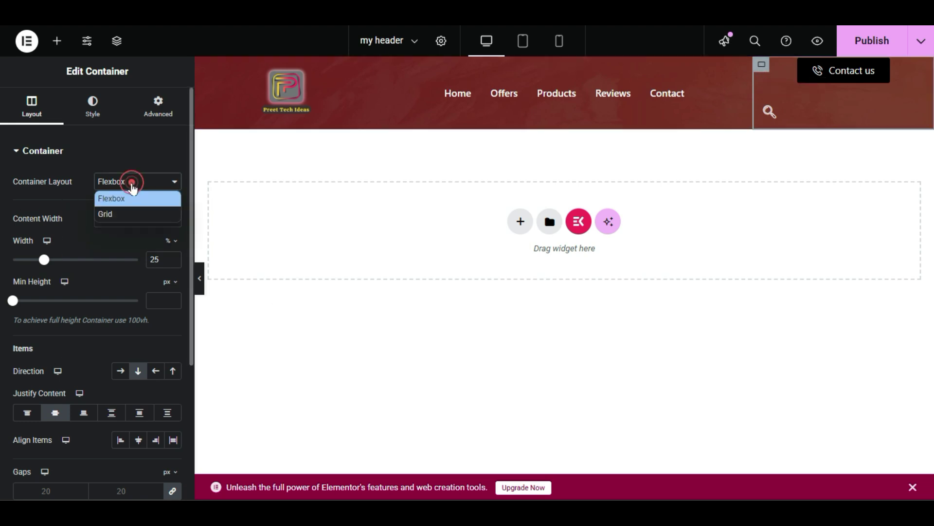
{"action": "left_click", "coordinate": [129, 213]}
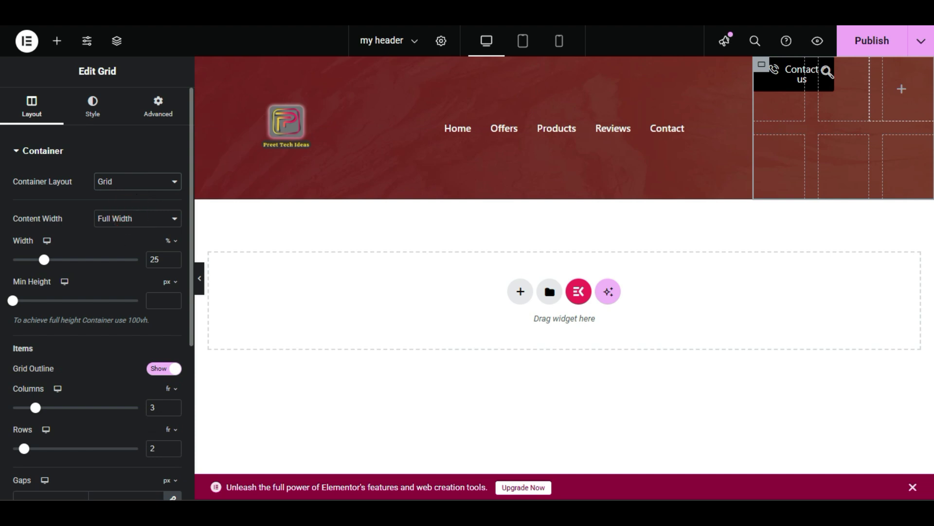
{"action": "left_click", "coordinate": [20, 410]}
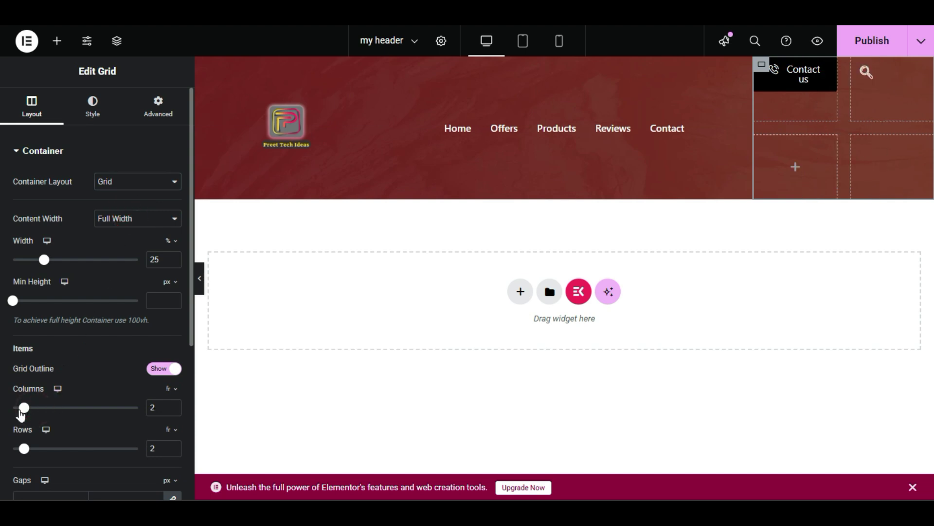
Reduce the grid container holding the Contact us button and search icon to 1 row, and preview the header at full width.
{"action": "left_click_drag", "start_coordinate": [23, 450], "coordinate": [12, 449]}
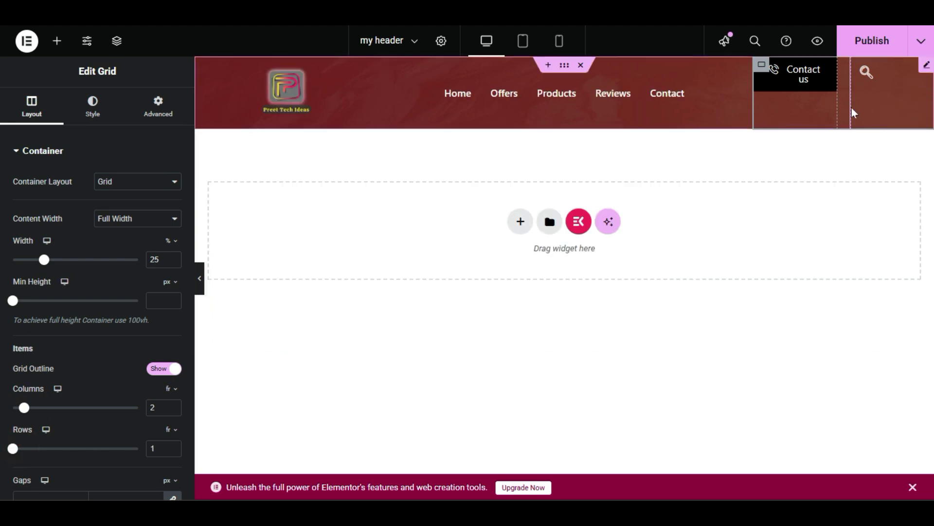
{"action": "left_click", "coordinate": [204, 282]}
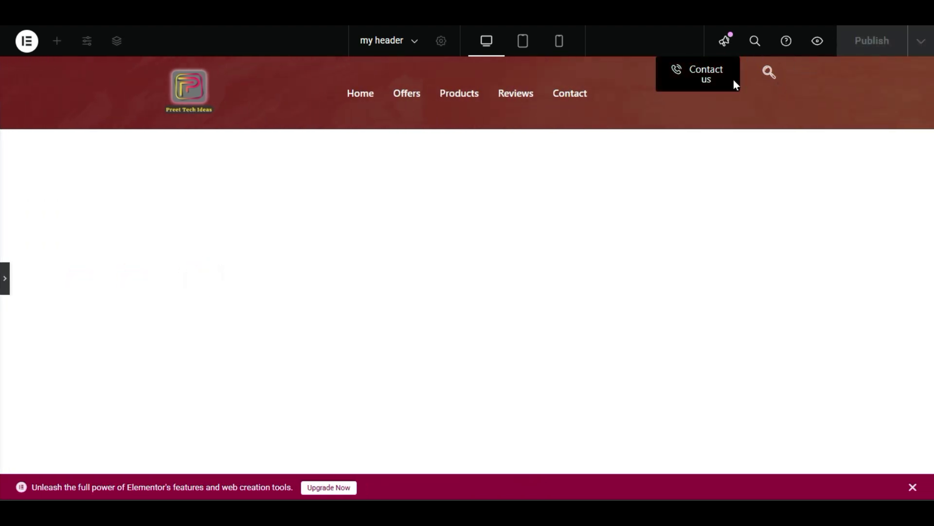
{"action": "left_click", "coordinate": [4, 289]}
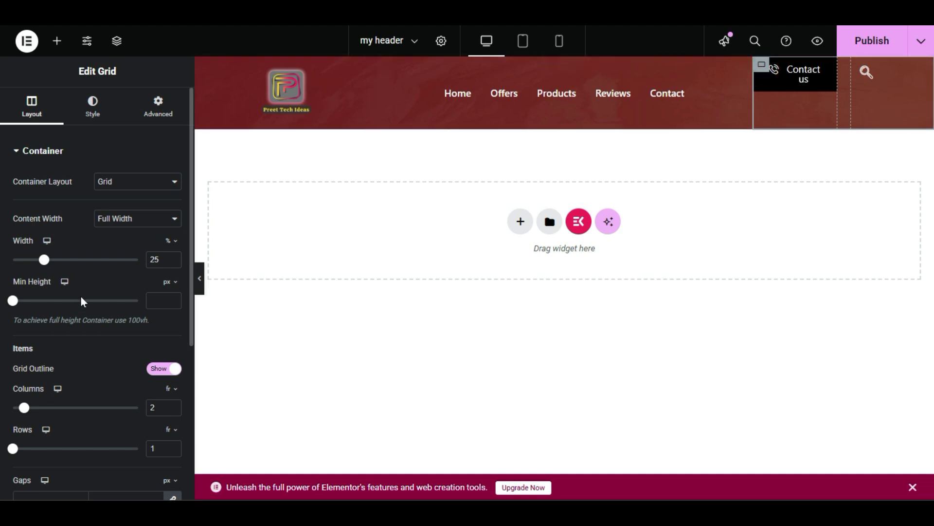
Center the grid container's content with Justify Items and Align Items, and test the header's search overlay in the full-width preview.
{"action": "scroll", "coordinate": [82, 301], "scroll_direction": "down", "scroll_amount": 3}
{"action": "scroll", "coordinate": [7, 360], "scroll_direction": "down", "scroll_amount": 1}
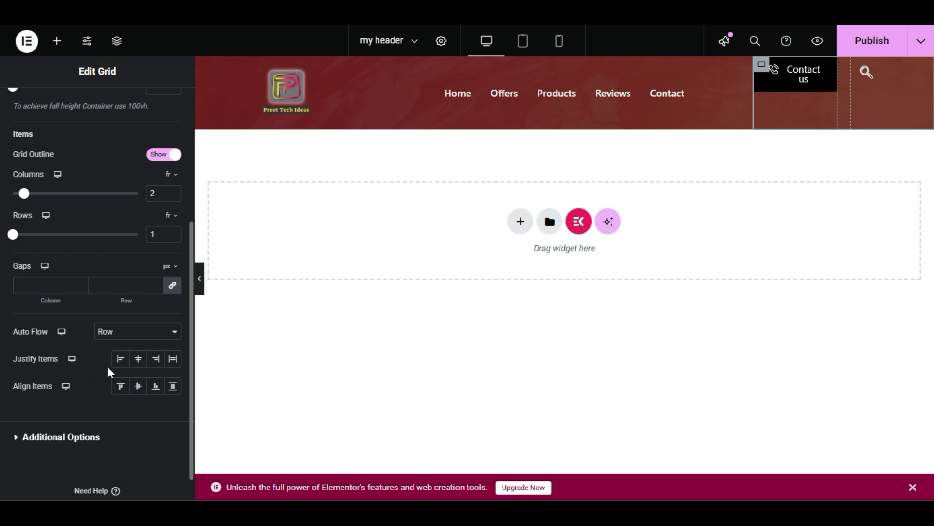
{"action": "left_click", "coordinate": [138, 360]}
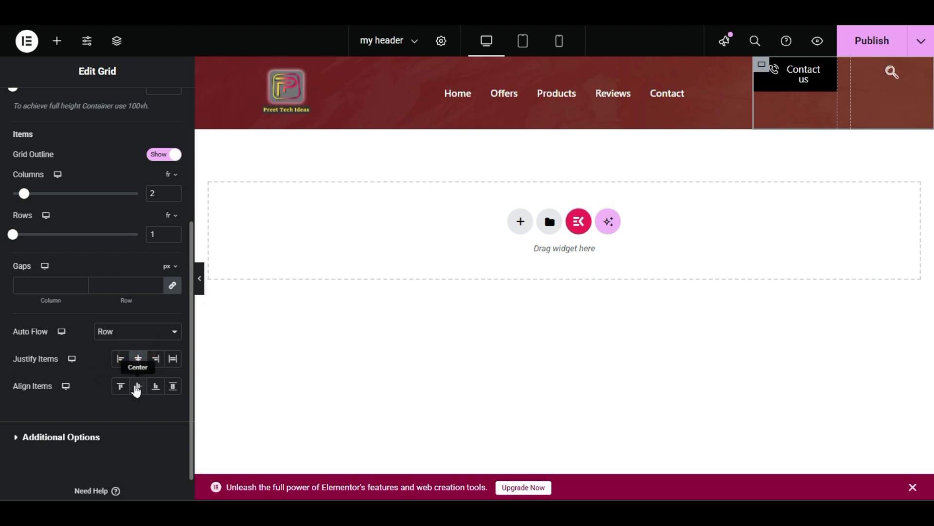
{"action": "left_click", "coordinate": [137, 387]}
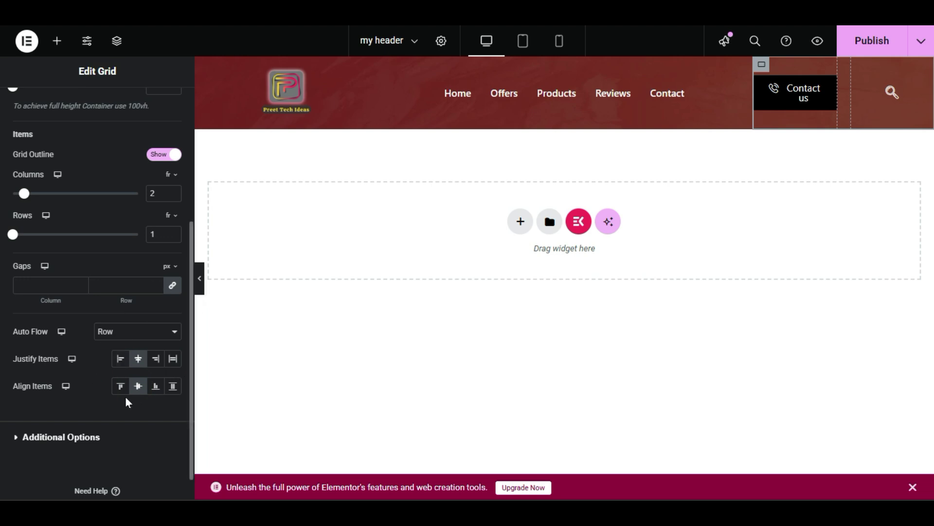
{"action": "left_click", "coordinate": [199, 278]}
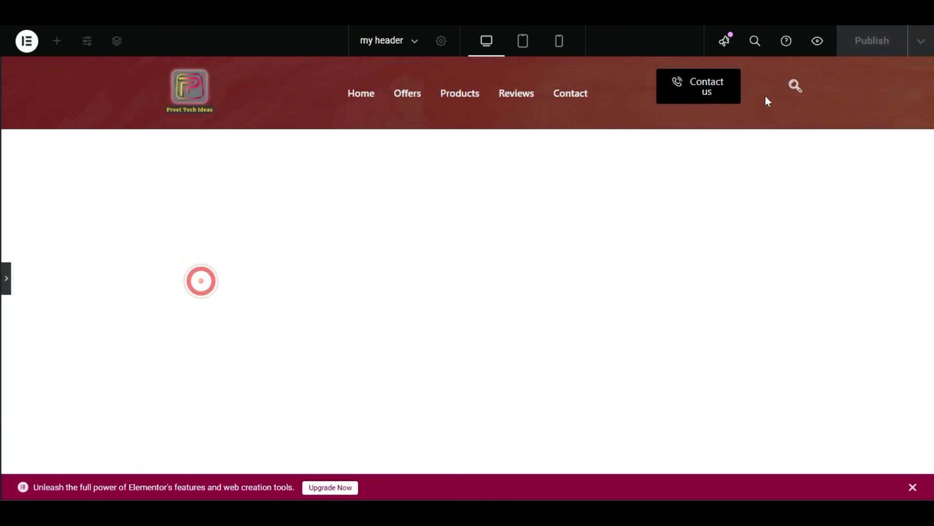
{"action": "left_click", "coordinate": [795, 85]}
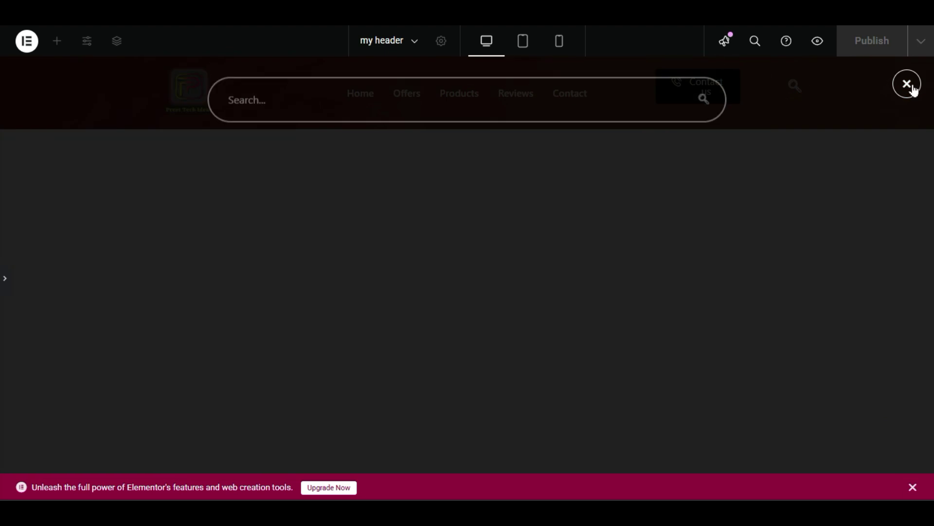
{"action": "left_click", "coordinate": [912, 90]}
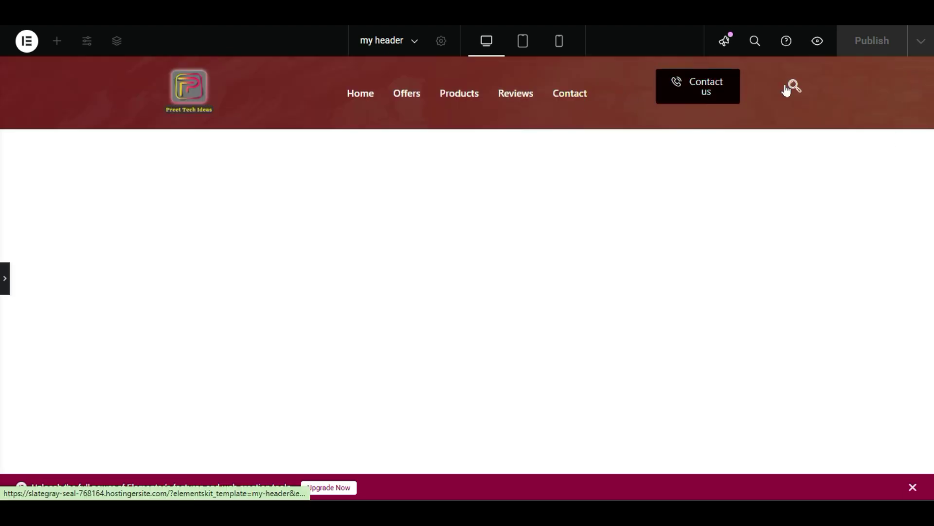
{"action": "left_click", "coordinate": [5, 277]}
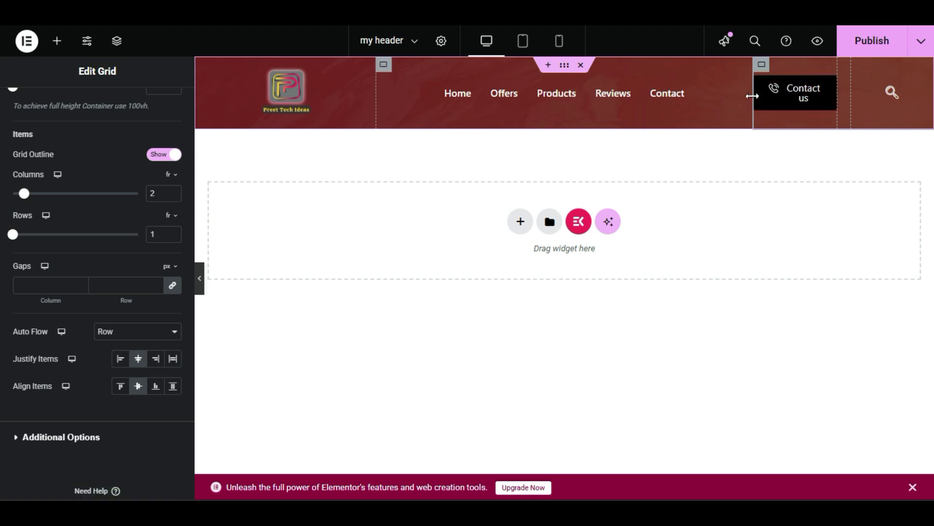
Narrow the navigation menu container slightly and resize the button and search grid container to about 23.6% width, checking the full-width preview.
{"action": "left_click_drag", "start_coordinate": [752, 96], "coordinate": [725, 97]}
{"action": "left_click_drag", "start_coordinate": [911, 90], "coordinate": [871, 89]}
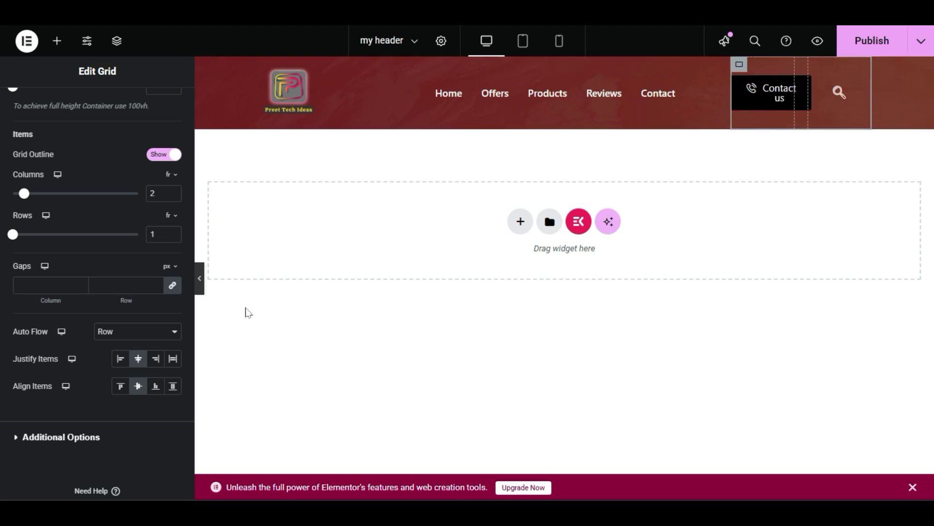
{"action": "left_click", "coordinate": [200, 279]}
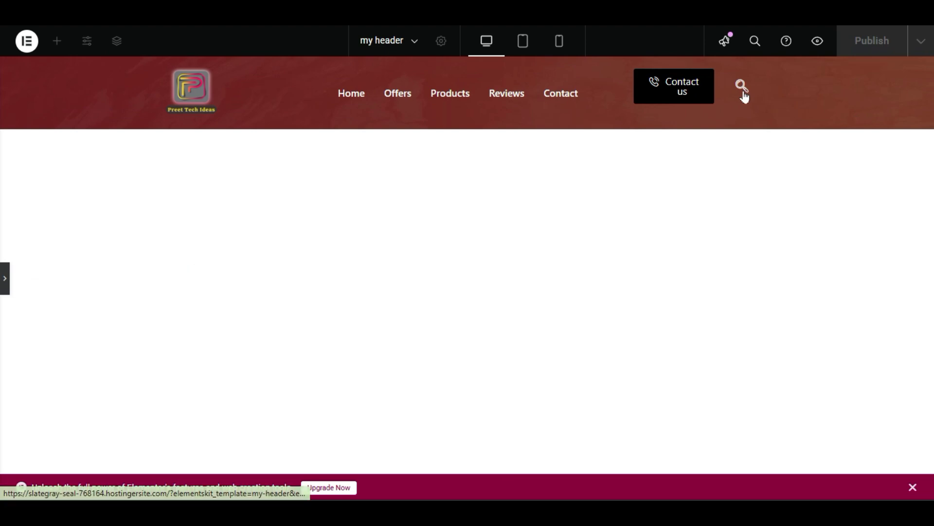
{"action": "left_click", "coordinate": [5, 277]}
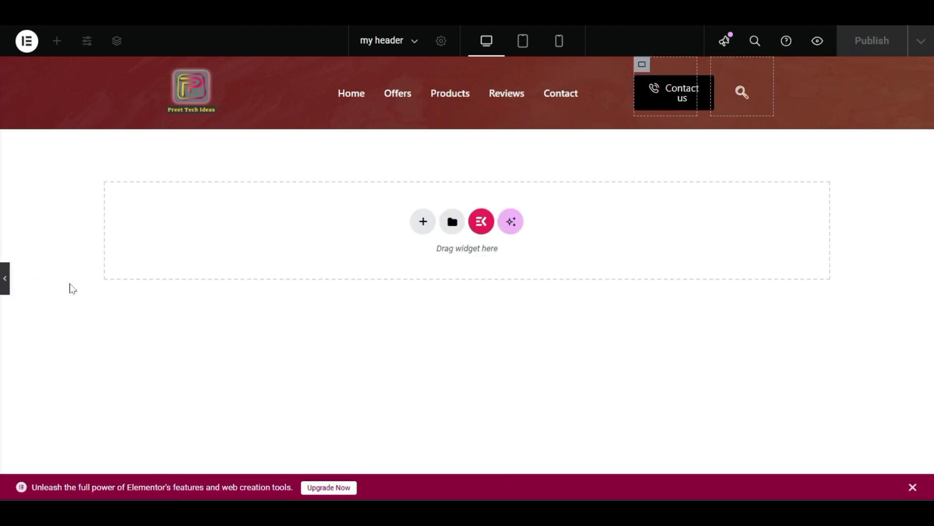
{"action": "left_click_drag", "start_coordinate": [871, 112], "coordinate": [905, 111]}
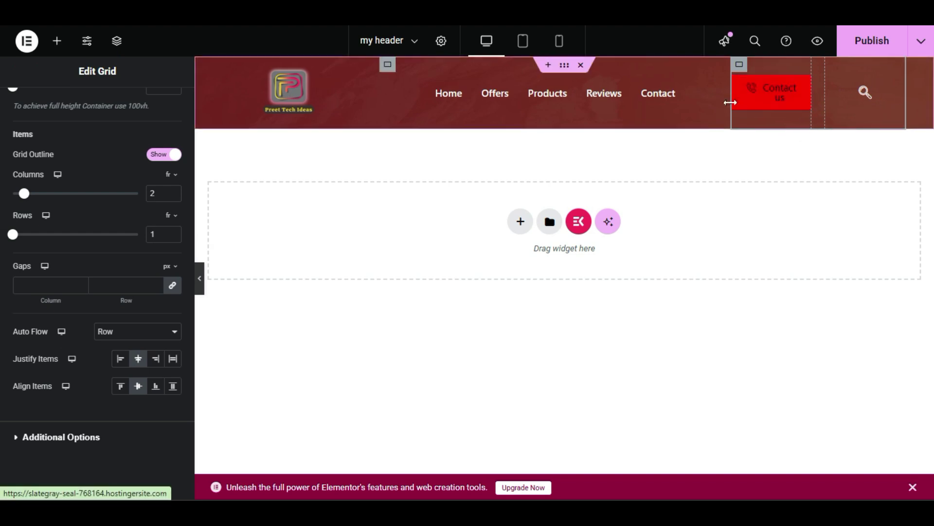
{"action": "left_click_drag", "start_coordinate": [730, 102], "coordinate": [720, 102]}
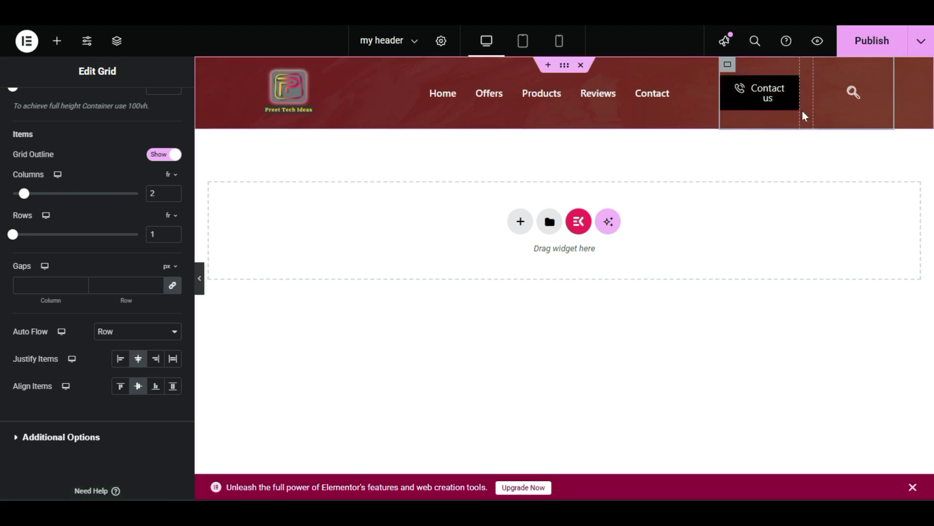
{"action": "left_click", "coordinate": [200, 278]}
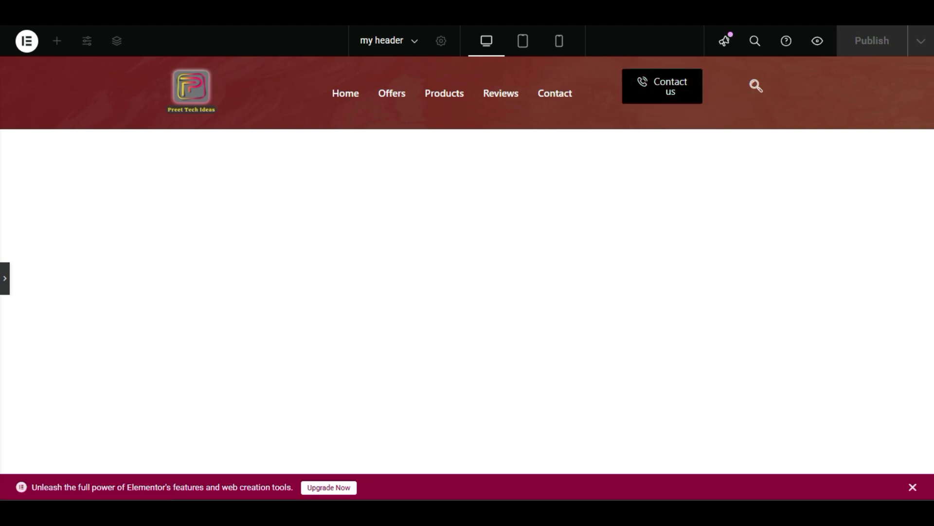
{"action": "left_click", "coordinate": [4, 277]}
Shorten the Contact us button's text to "Contact" and preview the header at full width.
{"action": "left_click", "coordinate": [781, 99]}
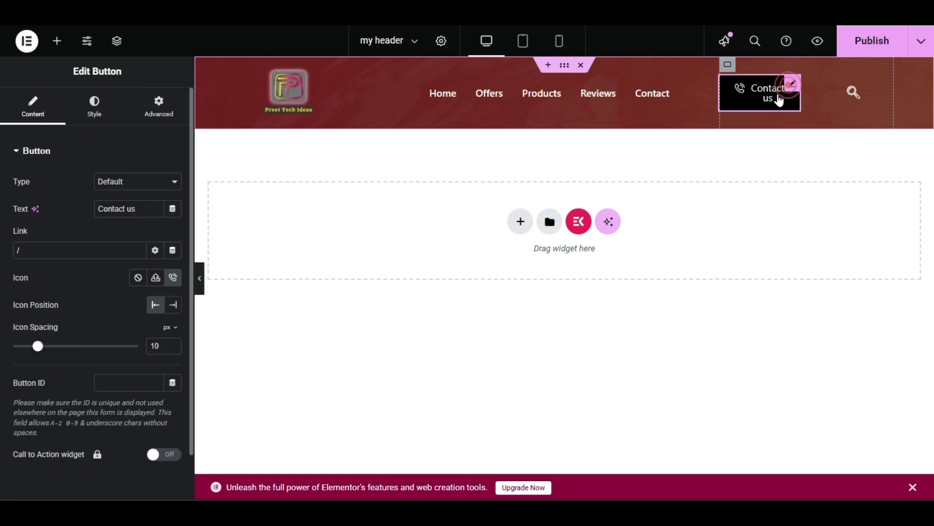
{"action": "left_click", "coordinate": [145, 210]}
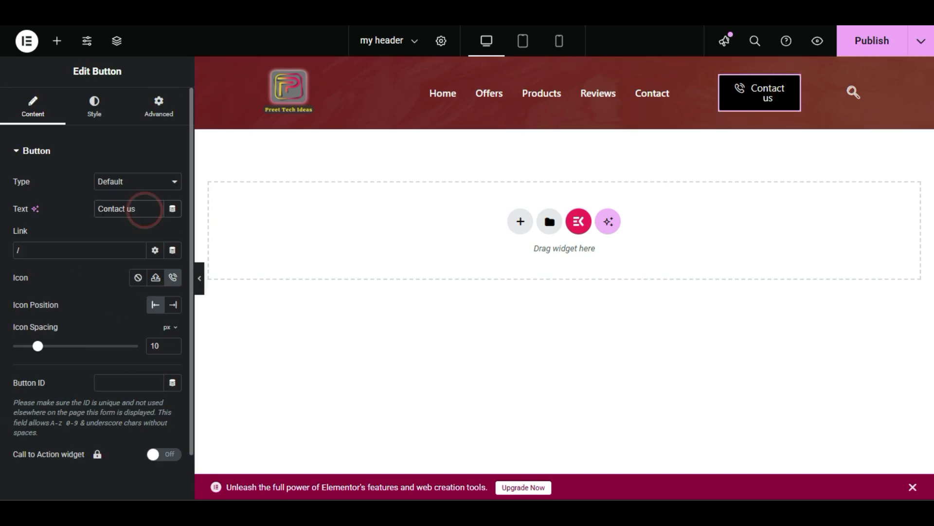
{"action": "left_click", "coordinate": [199, 282]}
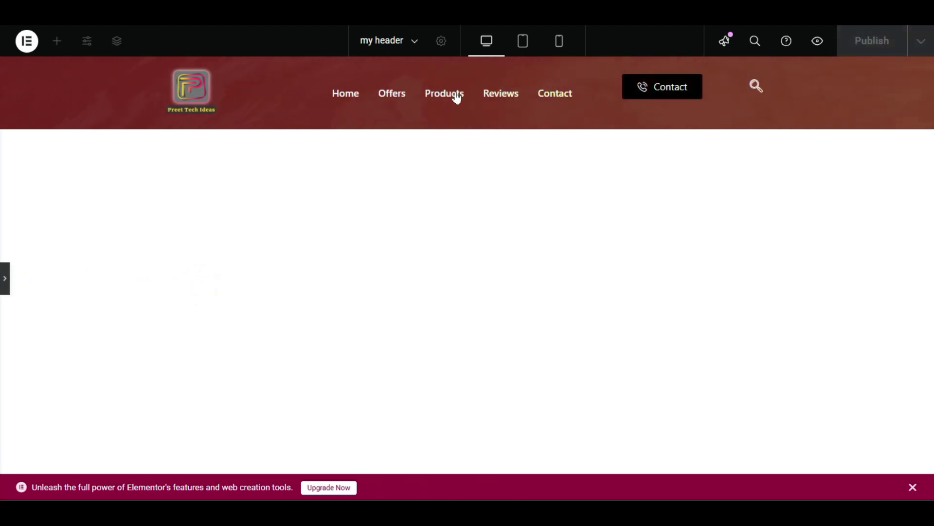
{"action": "left_click", "coordinate": [5, 278]}
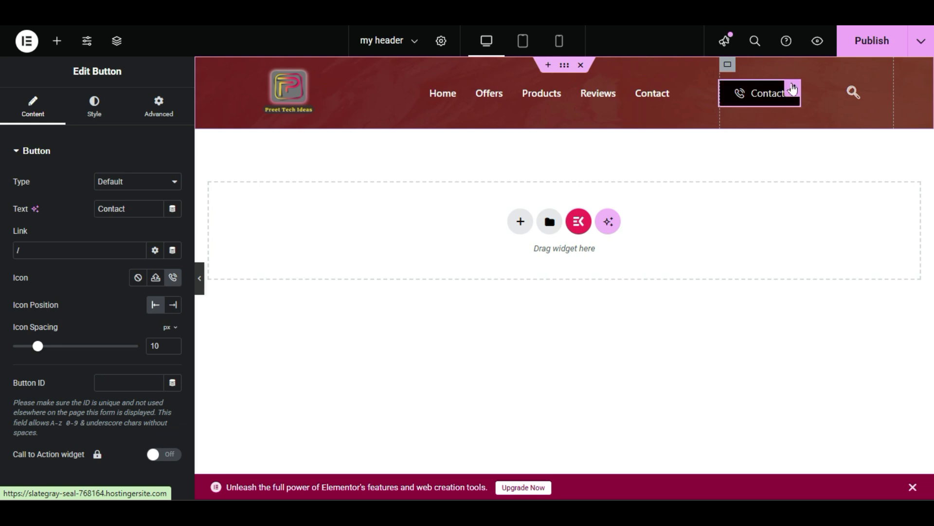
Try linked column and row gaps of 11, 22 and 1 px on the button and search grid container, and clear them again.
{"action": "left_click", "coordinate": [728, 66]}
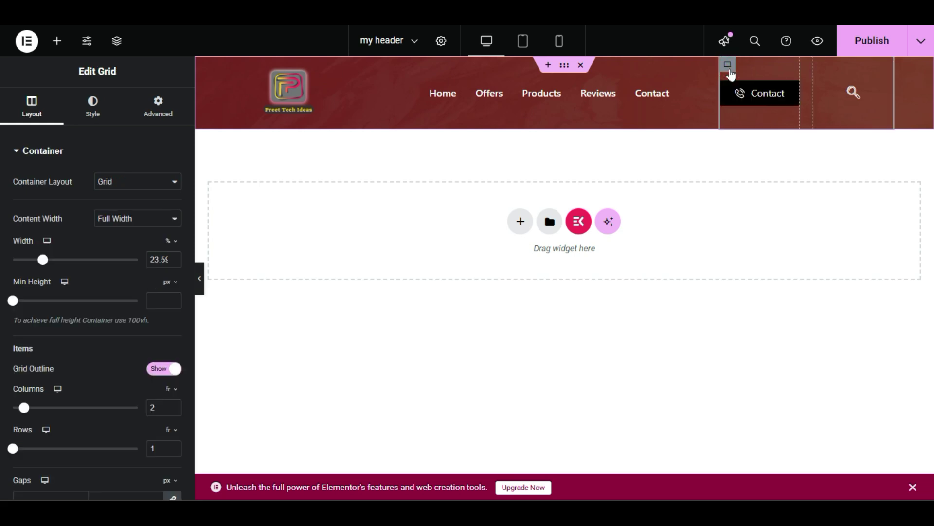
{"action": "scroll", "coordinate": [72, 400], "scroll_direction": "down", "scroll_amount": 2}
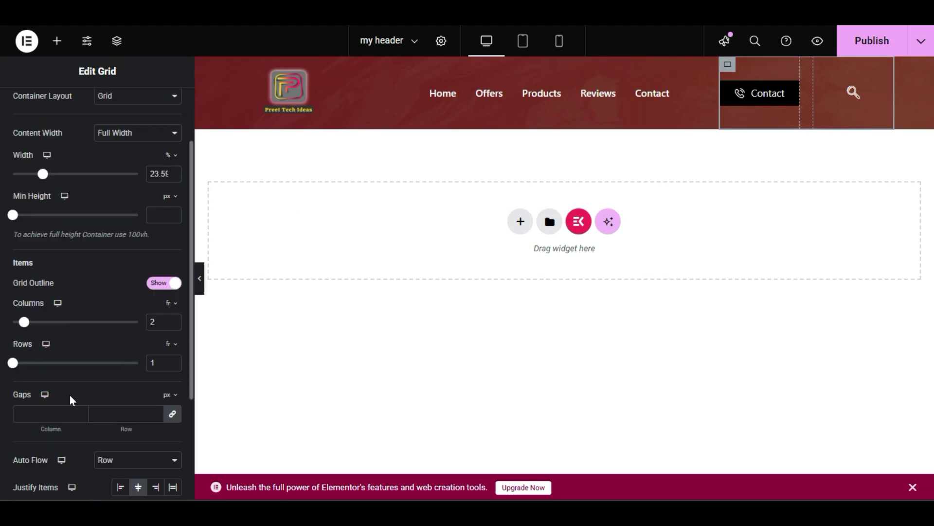
{"action": "scroll", "coordinate": [83, 400], "scroll_direction": "down", "scroll_amount": 2}
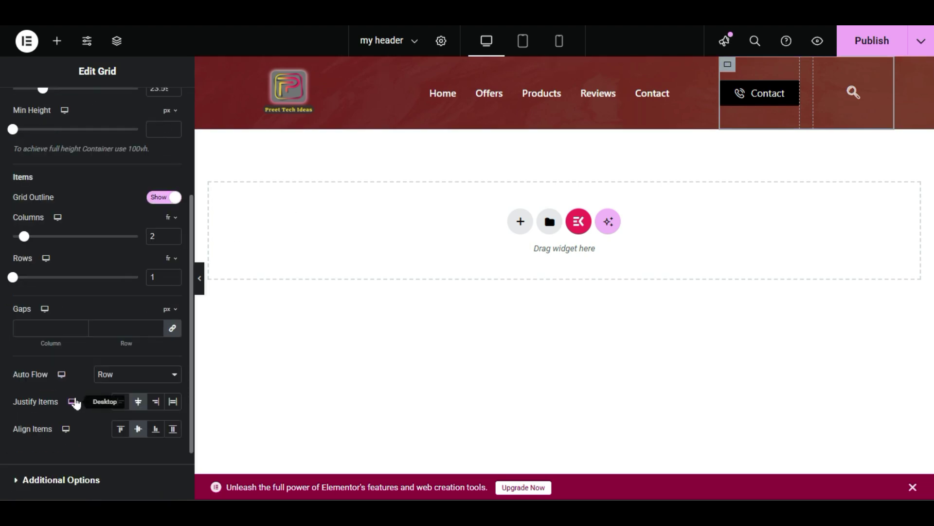
{"action": "left_click", "coordinate": [51, 328]}
{"action": "type", "text": "11"}
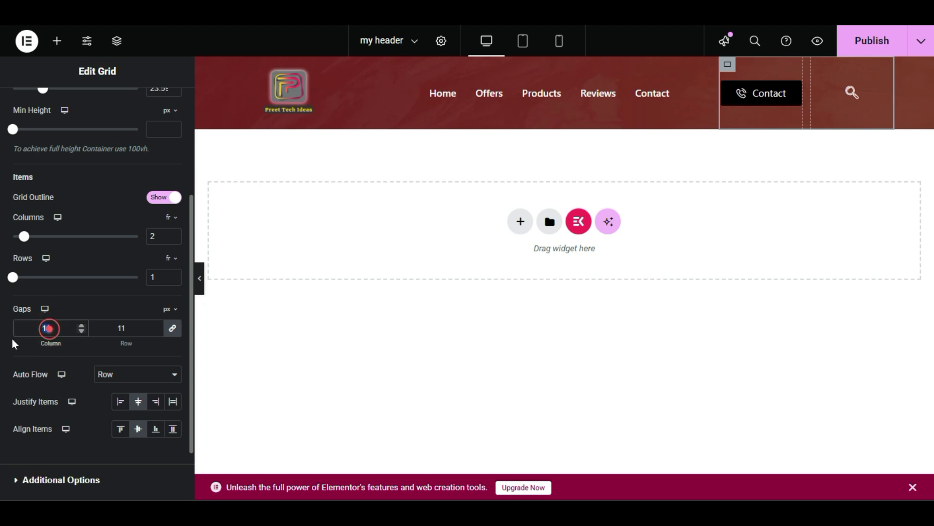
{"action": "type", "text": "22"}
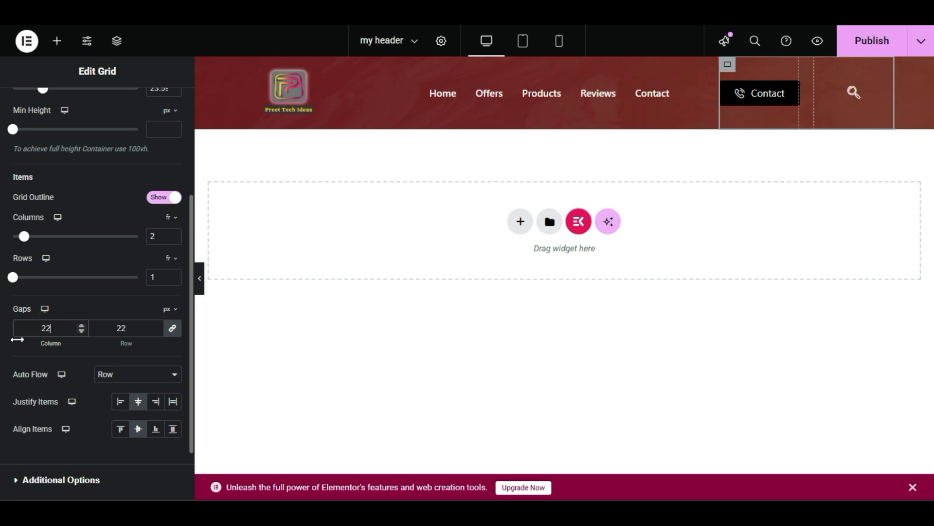
{"action": "type", "text": "1"}
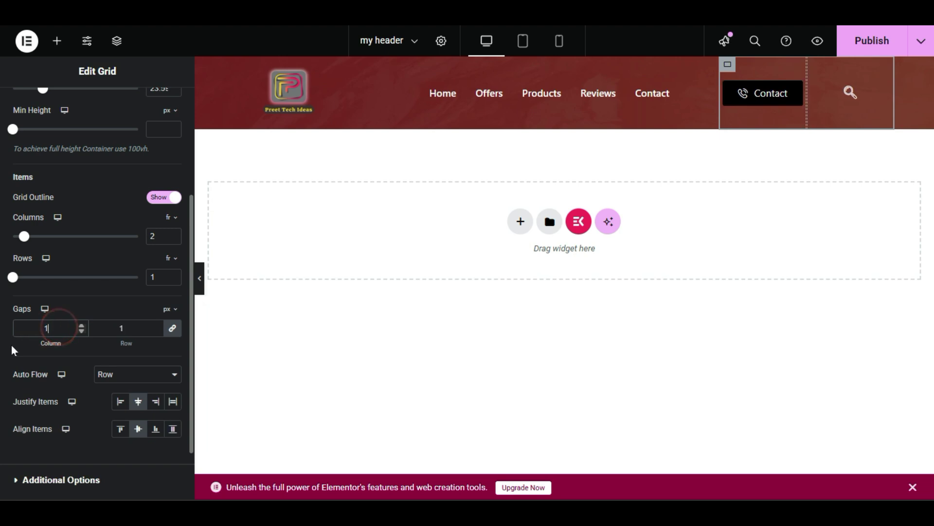
{"action": "key", "text": "BackSpace"}
Try Auto Flow set to Column and other item alignments on the grid container, and return to Row with centered items.
{"action": "scroll", "coordinate": [98, 408], "scroll_direction": "down", "scroll_amount": 1}
{"action": "left_click", "coordinate": [152, 333]}
{"action": "left_click", "coordinate": [155, 359]}
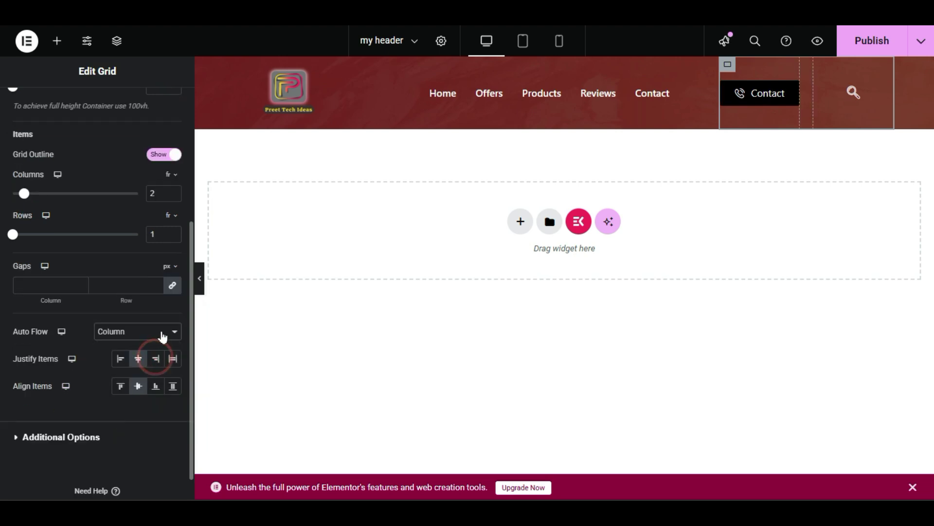
{"action": "left_click", "coordinate": [120, 387]}
{"action": "left_click", "coordinate": [137, 386]}
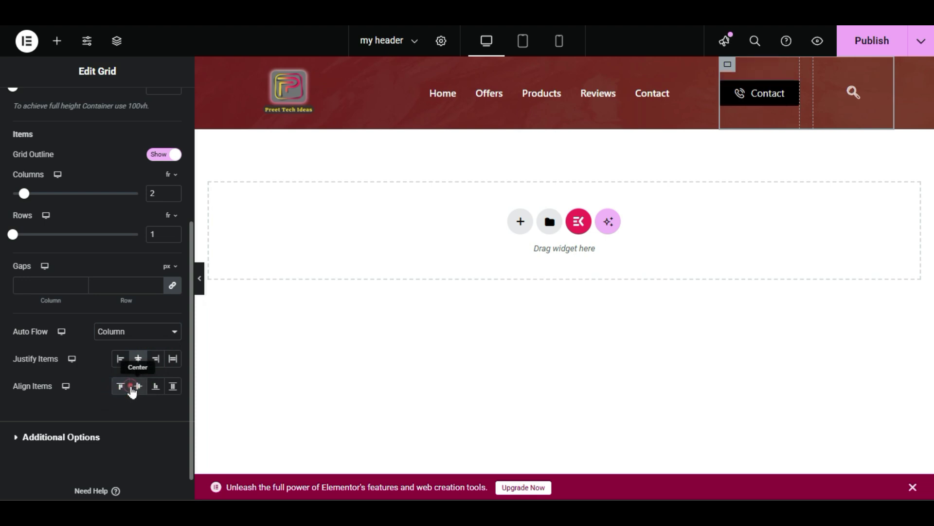
{"action": "left_click", "coordinate": [139, 360]}
{"action": "left_click", "coordinate": [140, 361]}
{"action": "left_click", "coordinate": [151, 331]}
{"action": "left_click", "coordinate": [143, 348]}
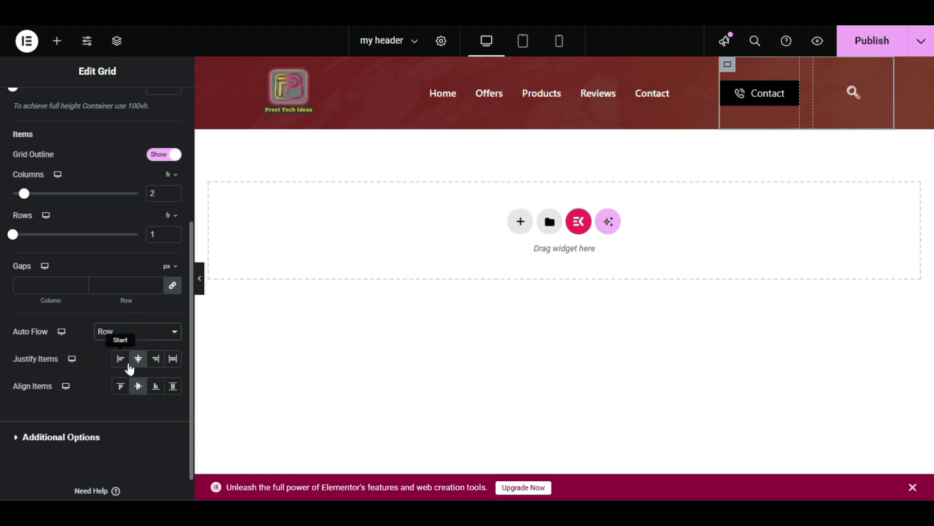
Set the grid container's Background Overlay type to Classic, and open and close the overlay's color picker.
{"action": "scroll", "coordinate": [65, 407], "scroll_direction": "down", "scroll_amount": 1}
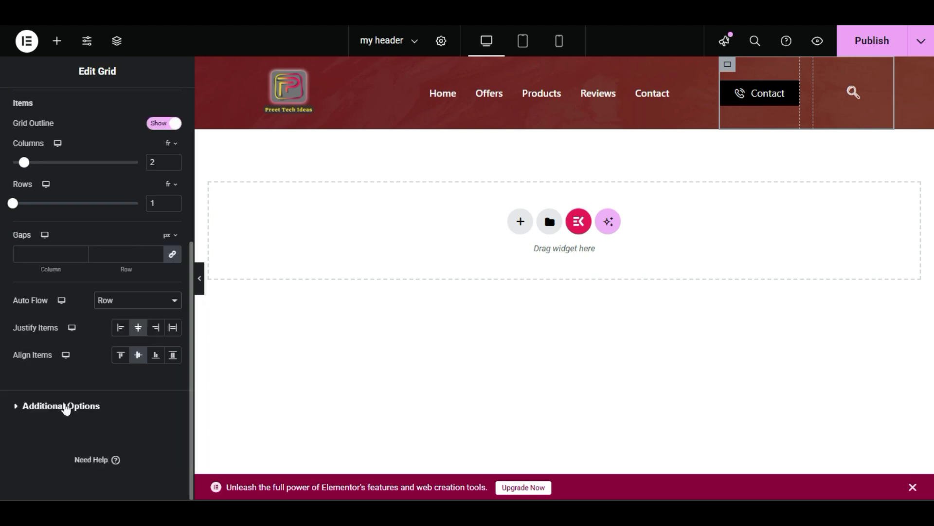
{"action": "scroll", "coordinate": [65, 409], "scroll_direction": "up", "scroll_amount": 5}
{"action": "left_click", "coordinate": [94, 114]}
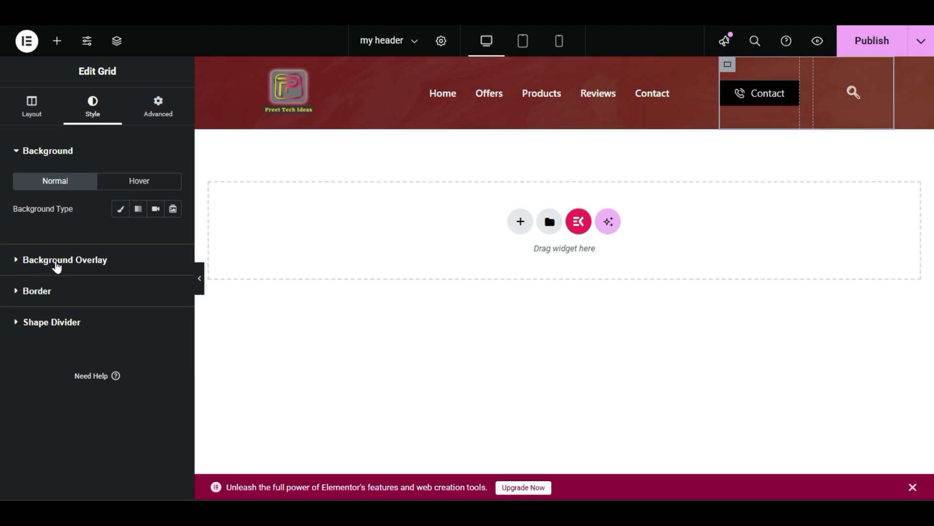
{"action": "left_click", "coordinate": [57, 259]}
{"action": "left_click", "coordinate": [153, 241]}
{"action": "left_click", "coordinate": [173, 268]}
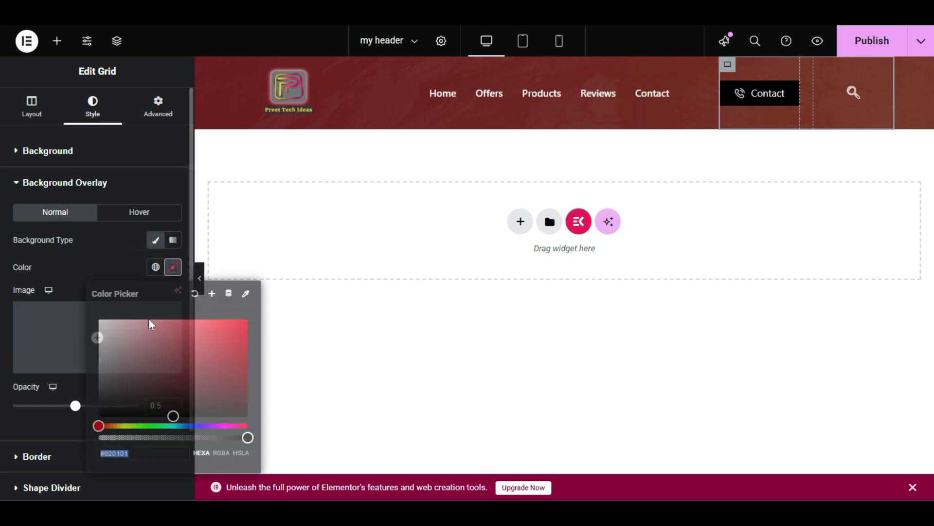
{"action": "left_click", "coordinate": [109, 264]}
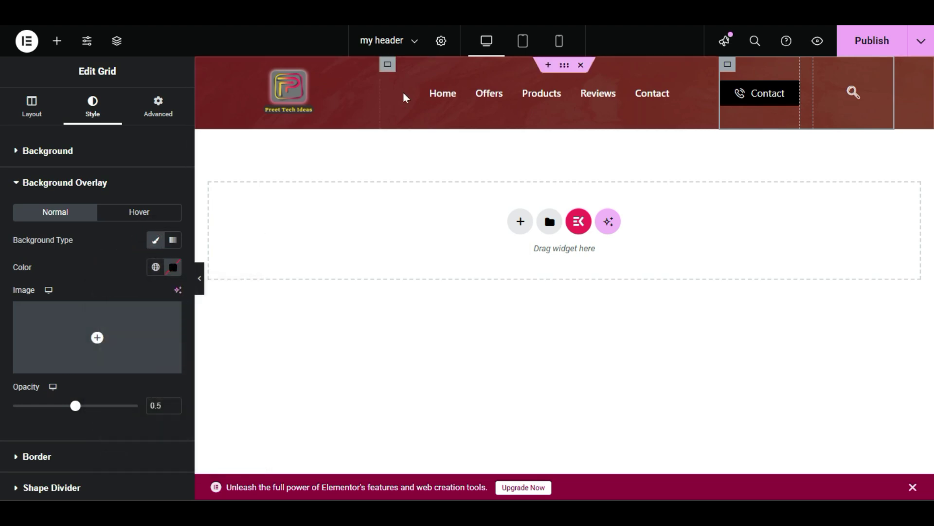
{"action": "left_click", "coordinate": [166, 269]}
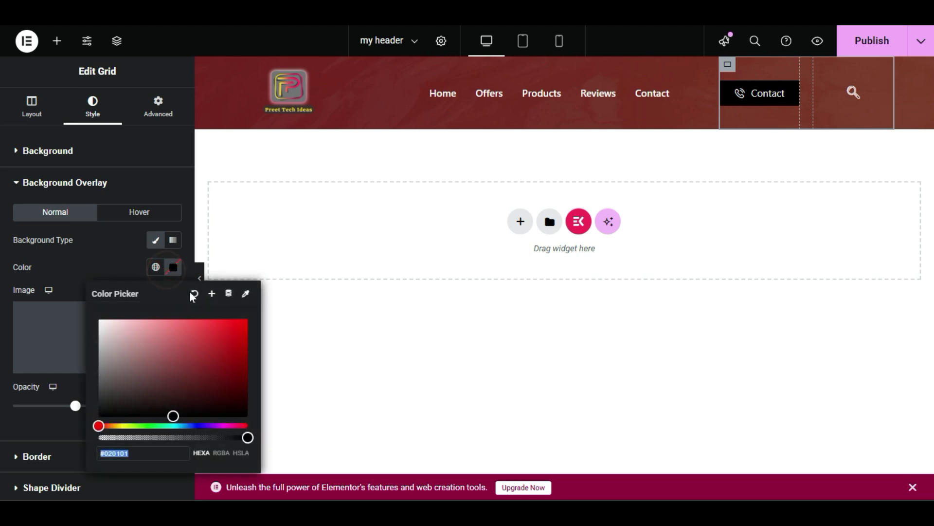
{"action": "left_click", "coordinate": [90, 251]}
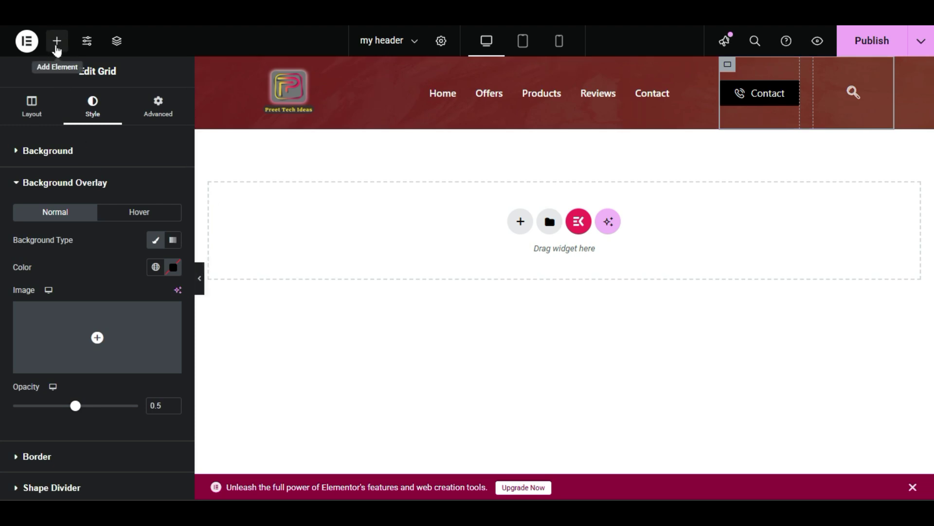
Browse the available widgets through the ElementsKit and ElementsKit Header Footer groups.
{"action": "left_click", "coordinate": [57, 41]}
{"action": "scroll", "coordinate": [97, 292], "scroll_direction": "down", "scroll_amount": 5}
{"action": "scroll", "coordinate": [2, 341], "scroll_direction": "down", "scroll_amount": 20}
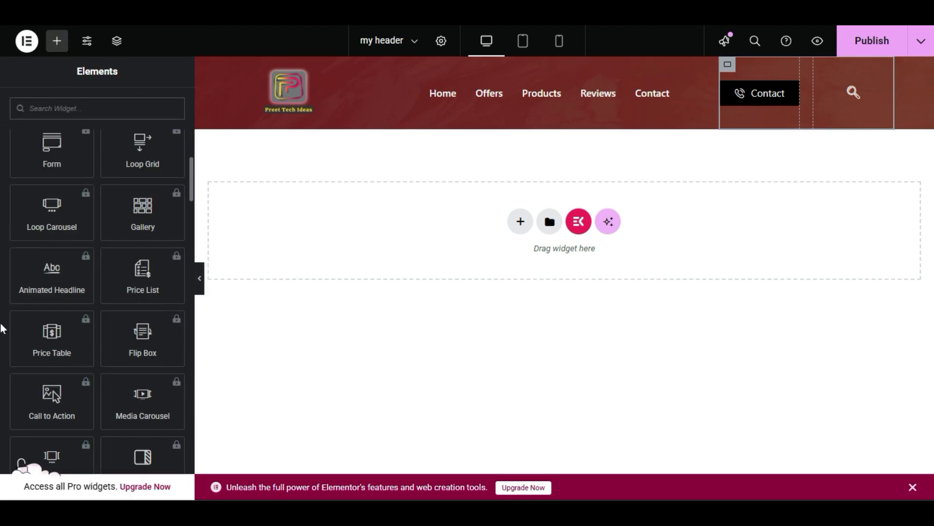
{"action": "scroll", "coordinate": [2, 351], "scroll_direction": "down", "scroll_amount": 15}
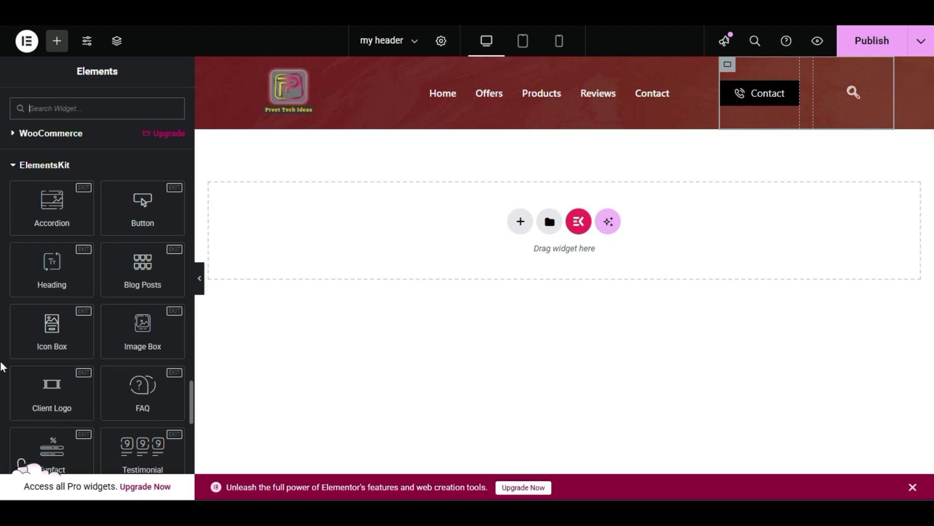
{"action": "scroll", "coordinate": [3, 366], "scroll_direction": "down", "scroll_amount": 1}
{"action": "scroll", "coordinate": [3, 366], "scroll_direction": "down", "scroll_amount": 4}
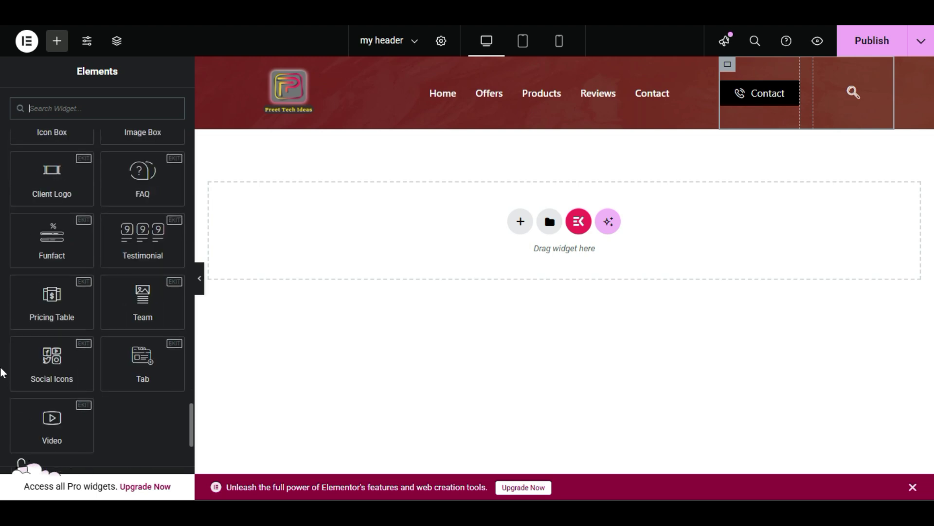
{"action": "scroll", "coordinate": [2, 373], "scroll_direction": "down", "scroll_amount": 1}
{"action": "scroll", "coordinate": [2, 374], "scroll_direction": "down", "scroll_amount": 1}
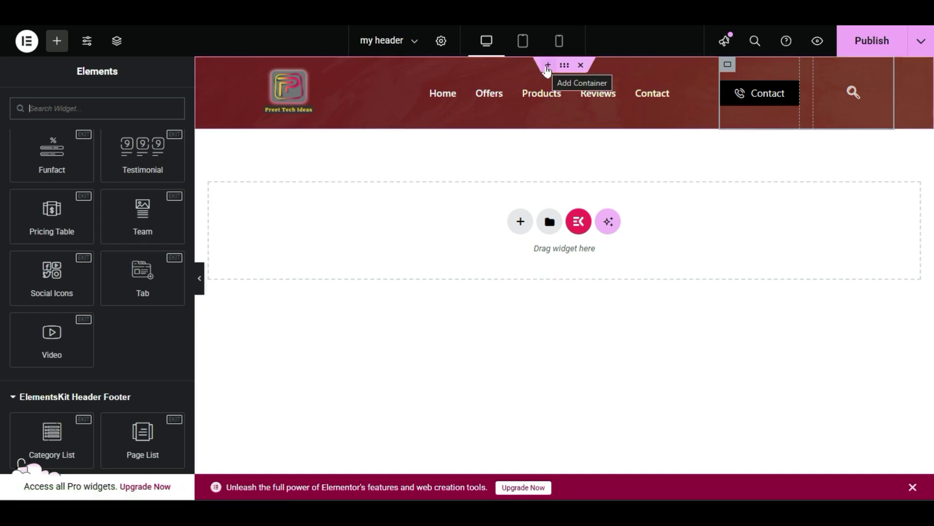
Add a Flexbox container with two equal side-by-side columns above the existing header row.
{"action": "left_click", "coordinate": [547, 67]}
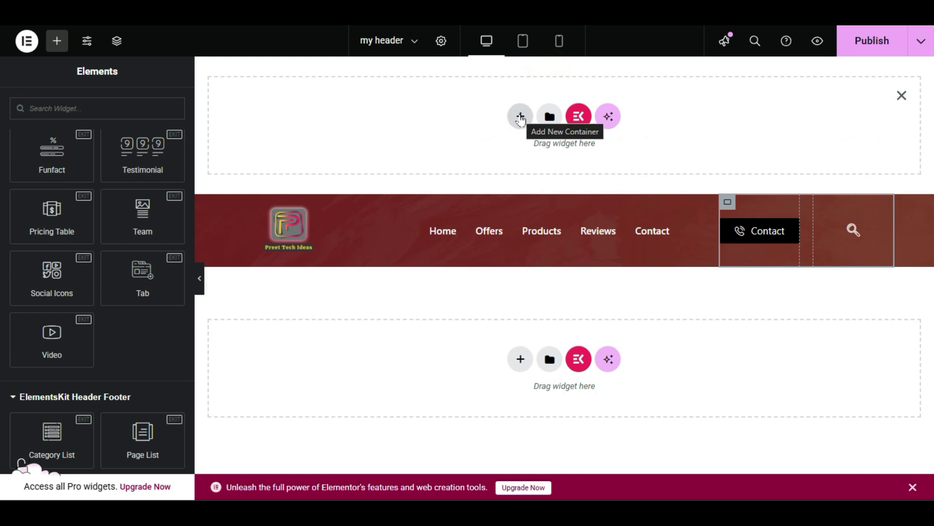
{"action": "left_click", "coordinate": [520, 117]}
{"action": "left_click", "coordinate": [521, 167]}
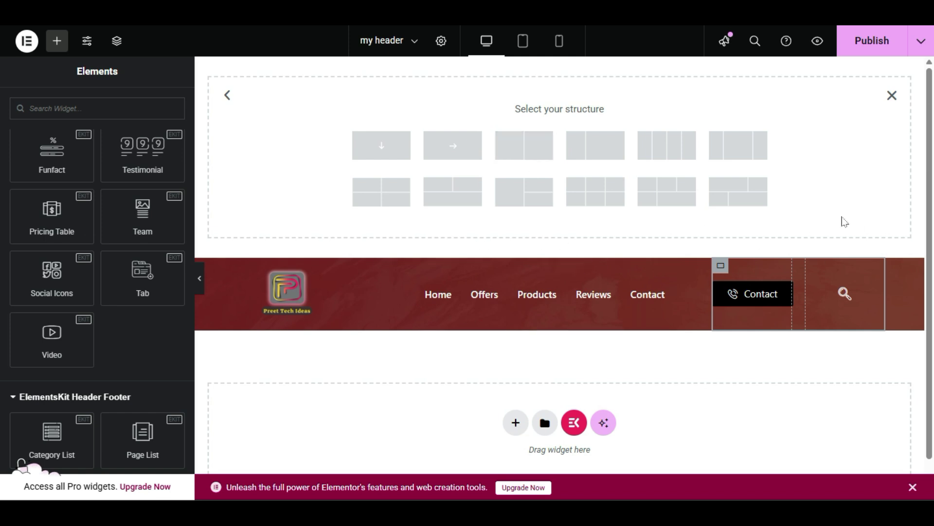
{"action": "left_click", "coordinate": [525, 152]}
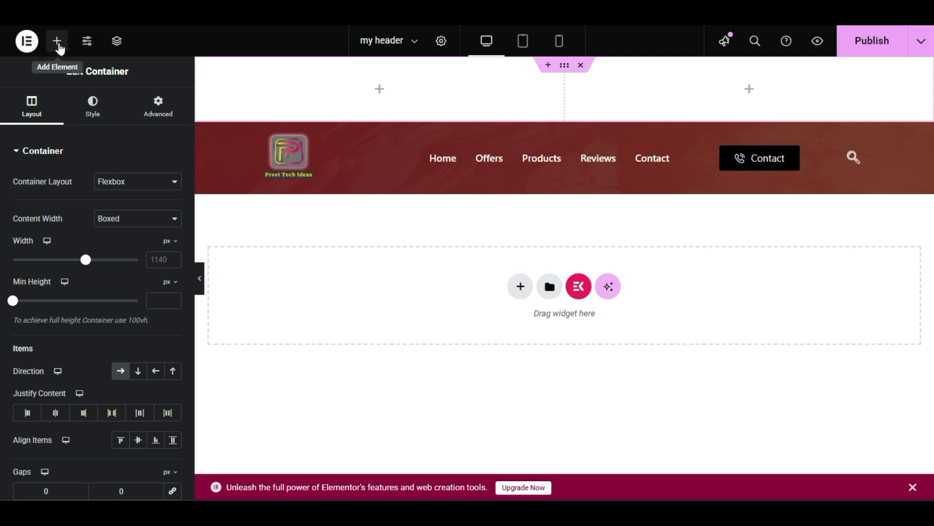
Show the widget library to pick content for the new two-column container.
{"action": "left_click", "coordinate": [57, 42]}
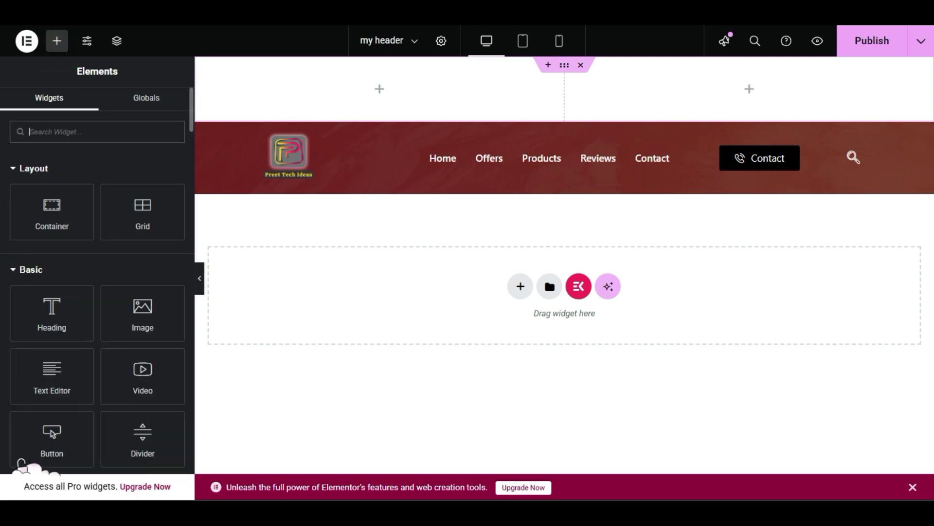
Add the ElementsKit Social Icons widget to the second column of the empty container above the navigation header.
{"action": "type", "text": "soci"}
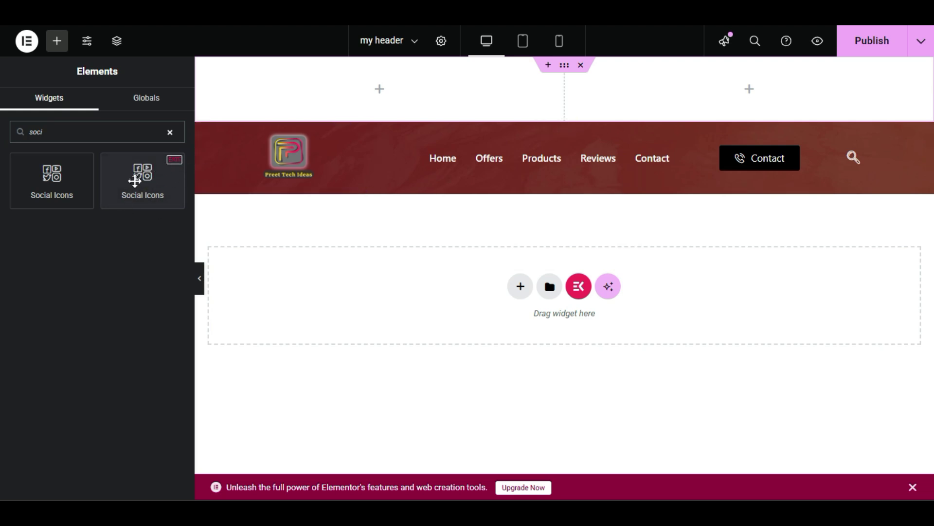
{"action": "left_click_drag", "start_coordinate": [141, 173], "coordinate": [792, 102]}
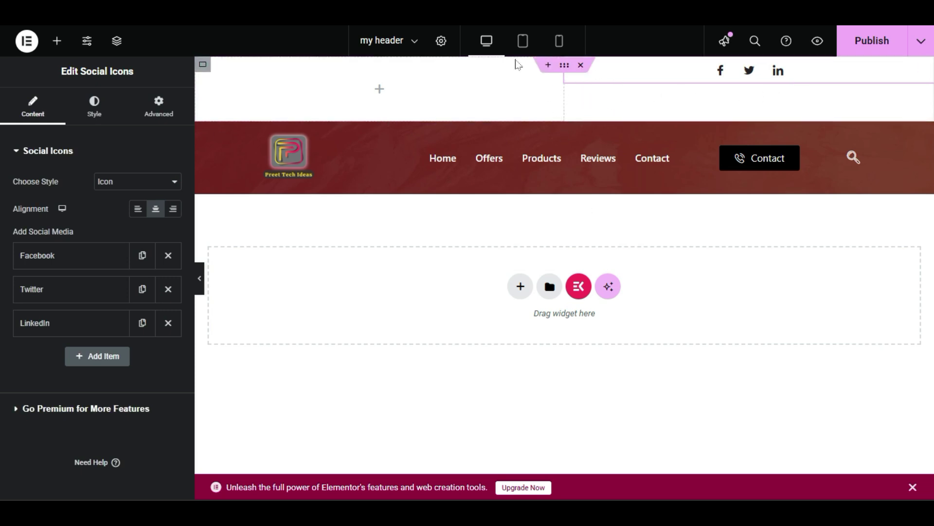
{"action": "left_click", "coordinate": [544, 67]}
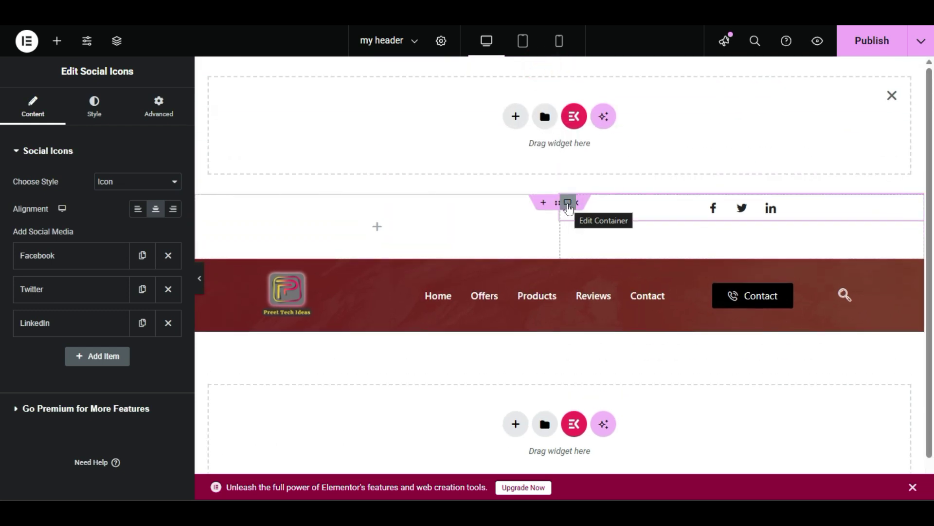
Center the content of the social icons column with Justify Content and preview the header without the editing panel.
{"action": "left_click", "coordinate": [569, 205]}
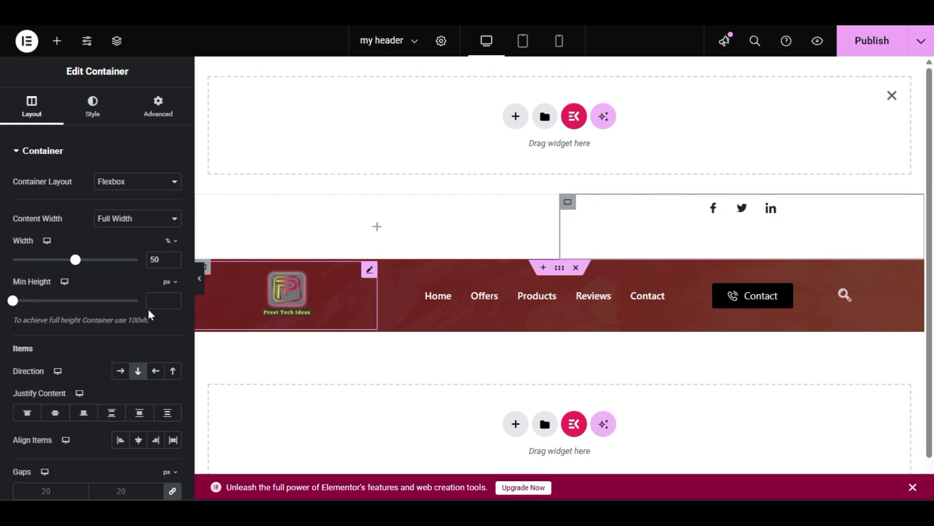
{"action": "scroll", "coordinate": [97, 326], "scroll_direction": "down", "scroll_amount": 3}
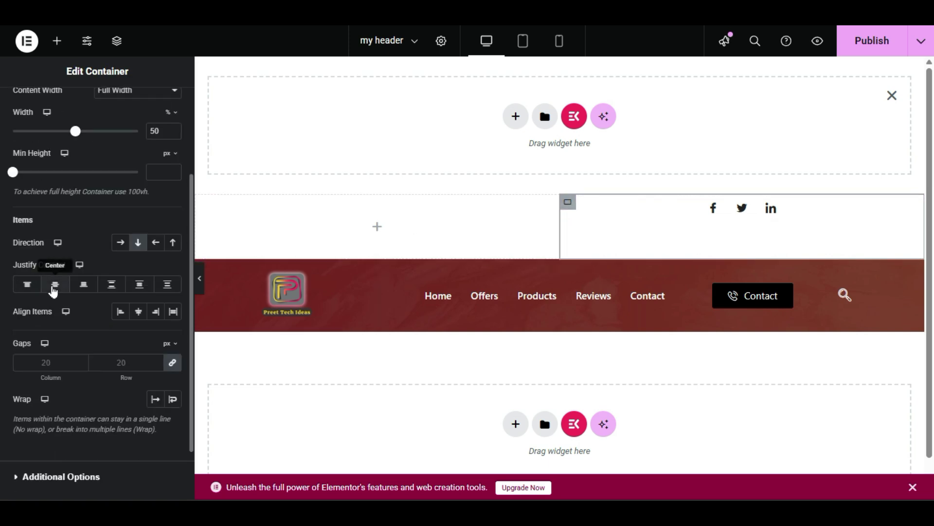
{"action": "left_click", "coordinate": [53, 290]}
{"action": "left_click", "coordinate": [199, 278]}
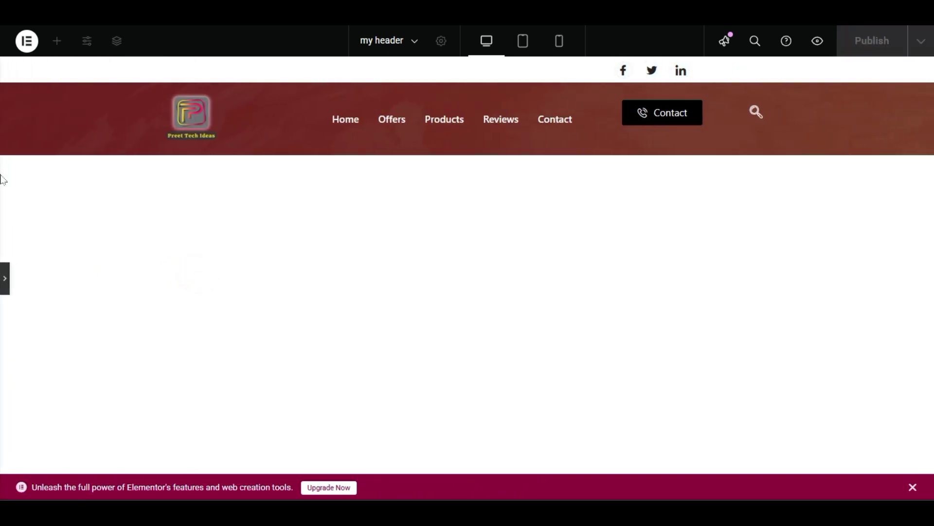
{"action": "left_click", "coordinate": [5, 278]}
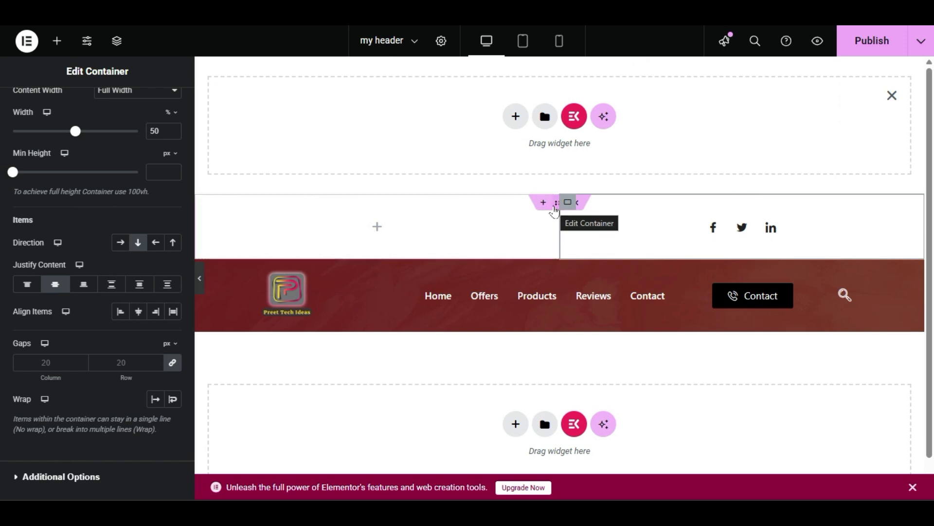
Give the two-column parent container a Classic background with the dark color #222222.
{"action": "left_click", "coordinate": [559, 204]}
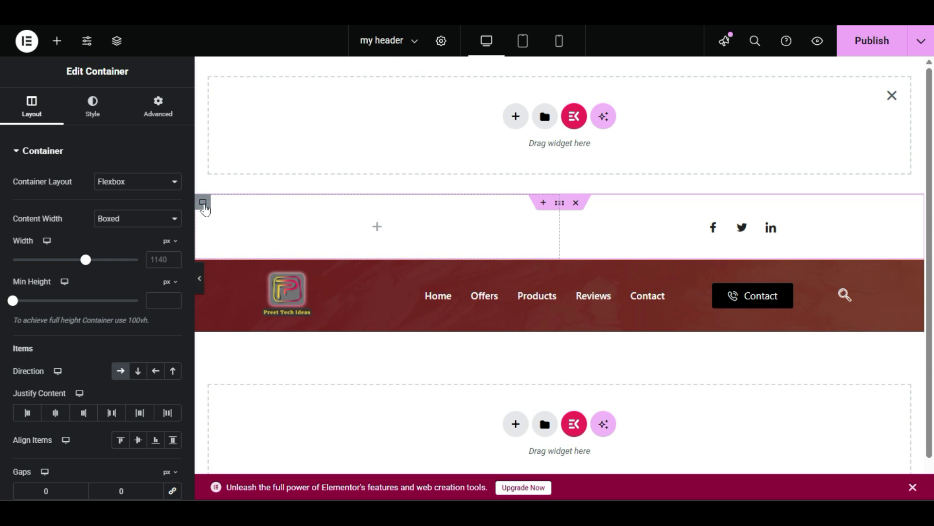
{"action": "left_click", "coordinate": [204, 203]}
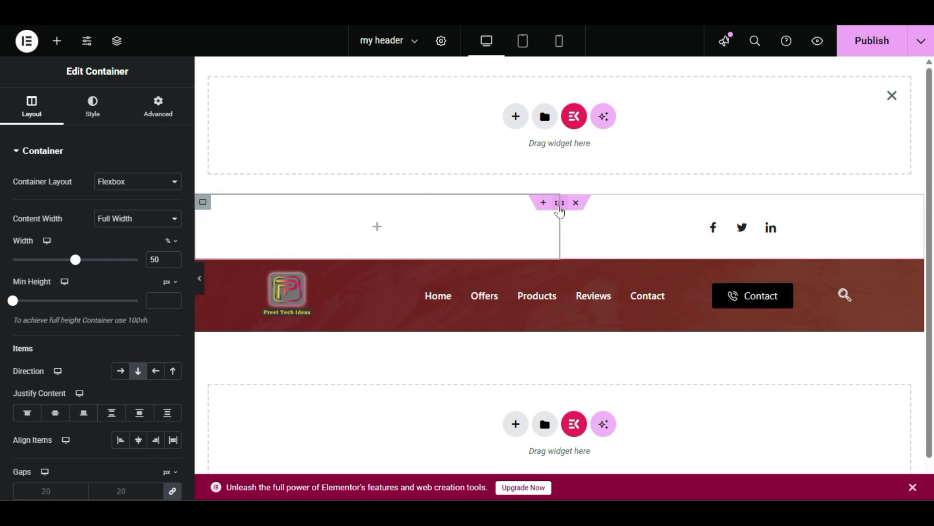
{"action": "left_click", "coordinate": [559, 207]}
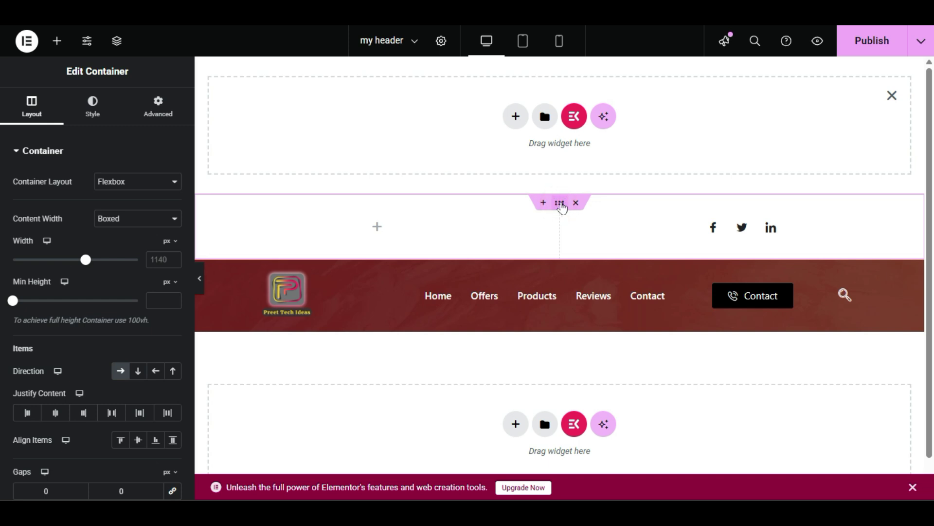
{"action": "left_click", "coordinate": [93, 107]}
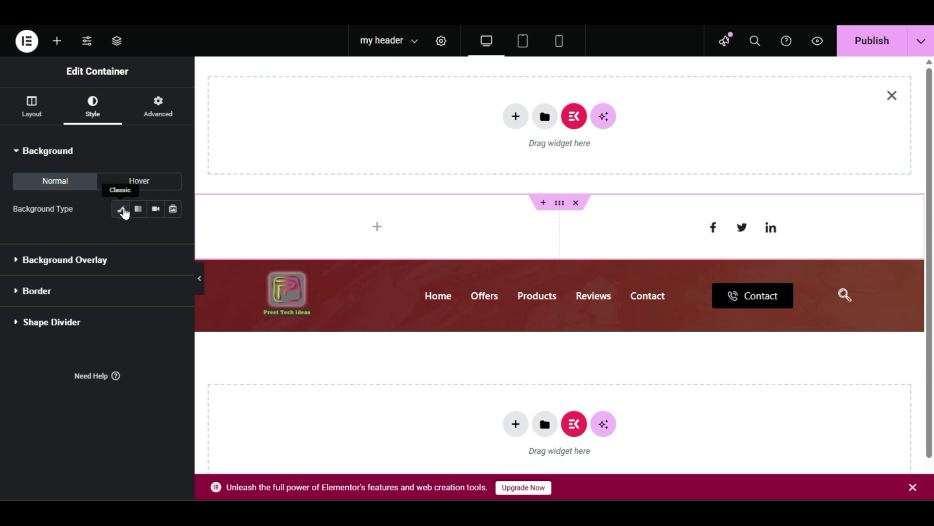
{"action": "left_click", "coordinate": [121, 208]}
{"action": "left_click", "coordinate": [173, 236]}
{"action": "left_click_drag", "start_coordinate": [117, 335], "coordinate": [73, 379]}
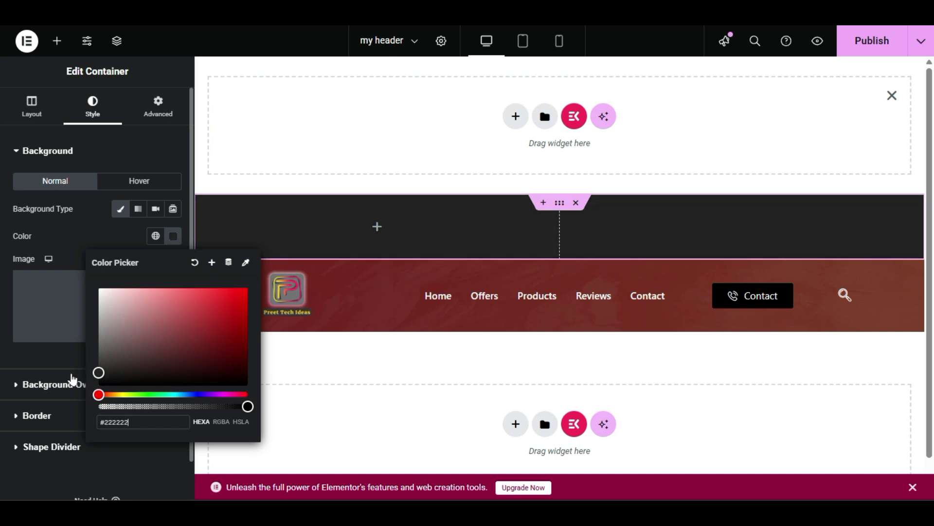
{"action": "left_click", "coordinate": [89, 233]}
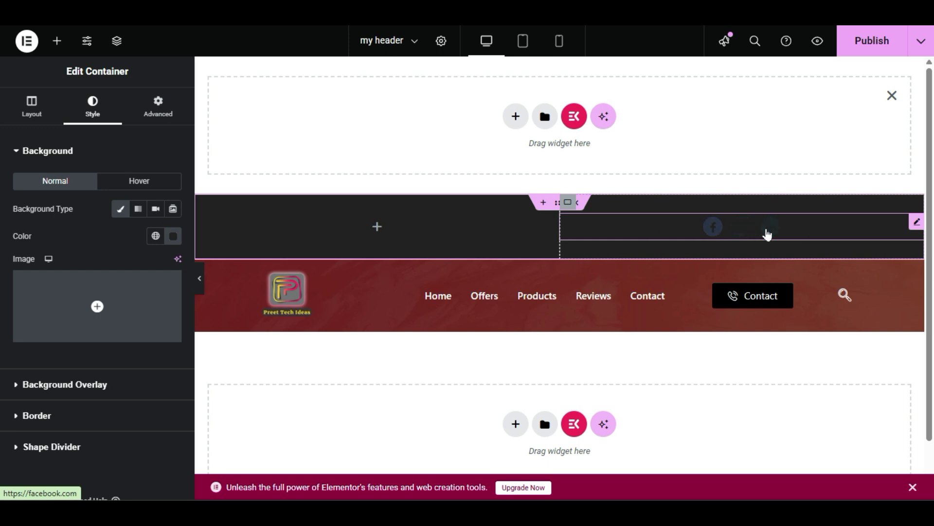
Add a fourth social media item to the Social Icons widget and check its label and link fields.
{"action": "right_click", "coordinate": [735, 232]}
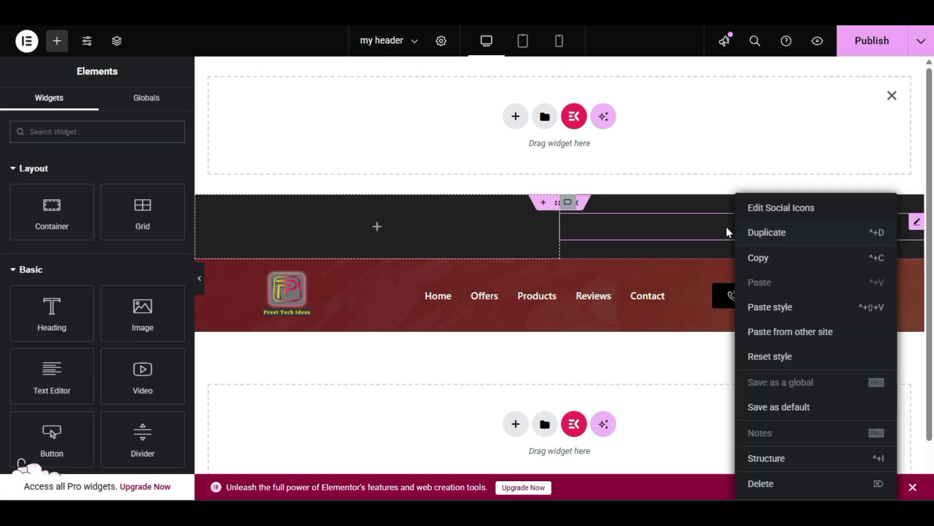
{"action": "left_click", "coordinate": [725, 230]}
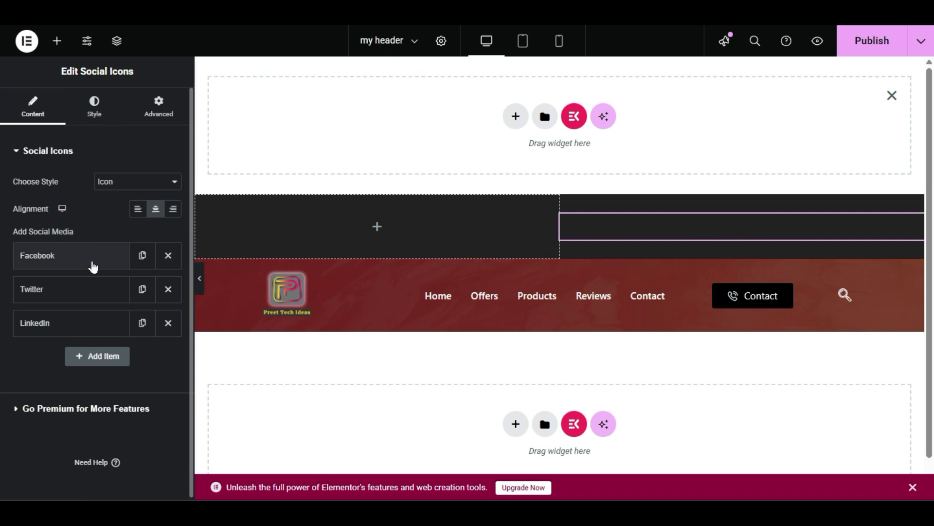
{"action": "left_click", "coordinate": [112, 360]}
{"action": "scroll", "coordinate": [108, 359], "scroll_direction": "down", "scroll_amount": 3}
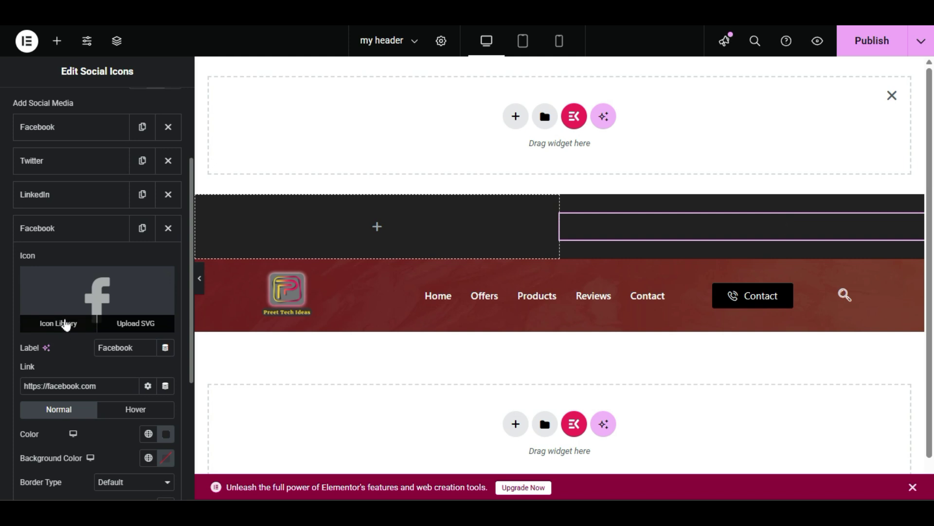
{"action": "scroll", "coordinate": [68, 336], "scroll_direction": "down", "scroll_amount": 2}
{"action": "double_click", "coordinate": [131, 262]}
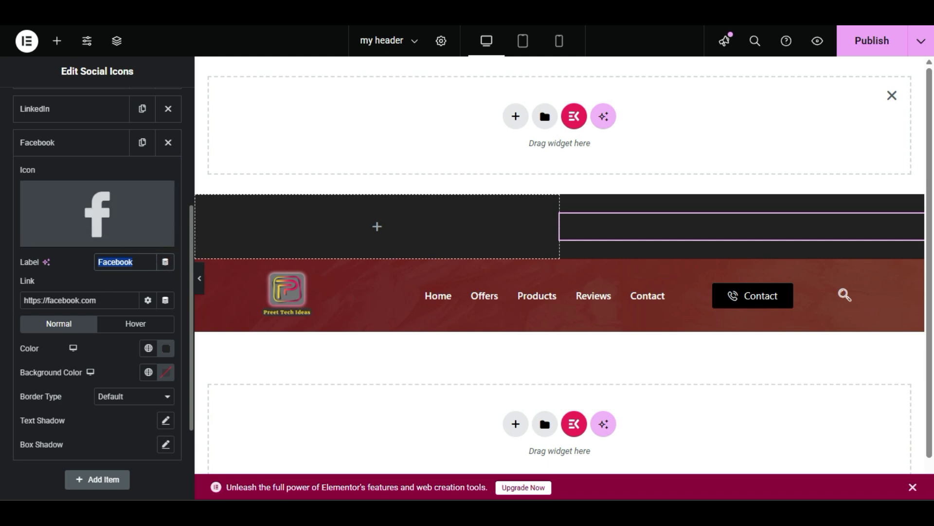
{"action": "triple_click", "coordinate": [102, 299]}
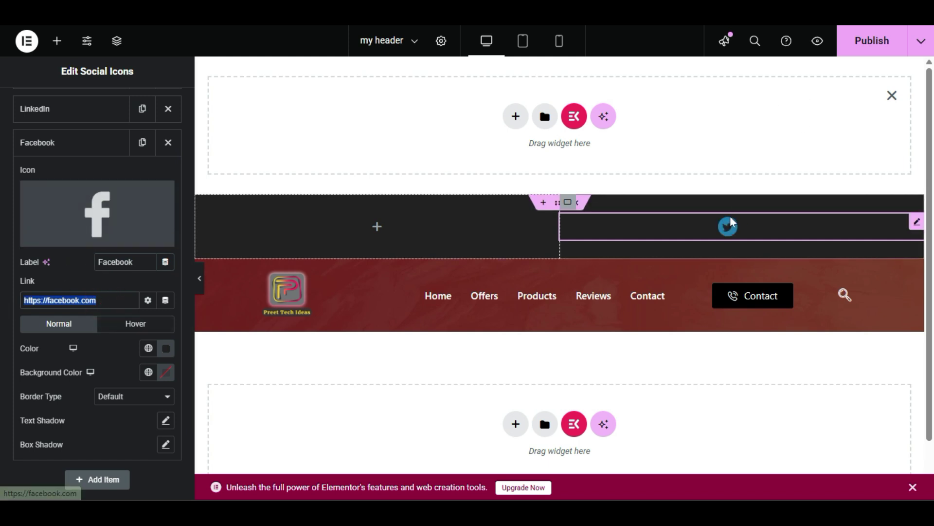
{"action": "left_click", "coordinate": [122, 294]}
{"action": "triple_click", "coordinate": [118, 297]}
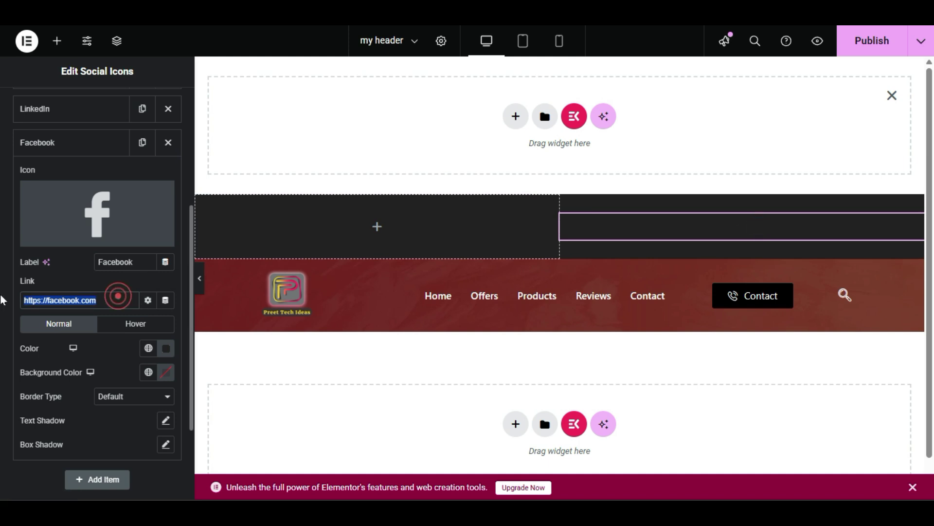
{"action": "scroll", "coordinate": [109, 223], "scroll_direction": "up", "scroll_amount": 4}
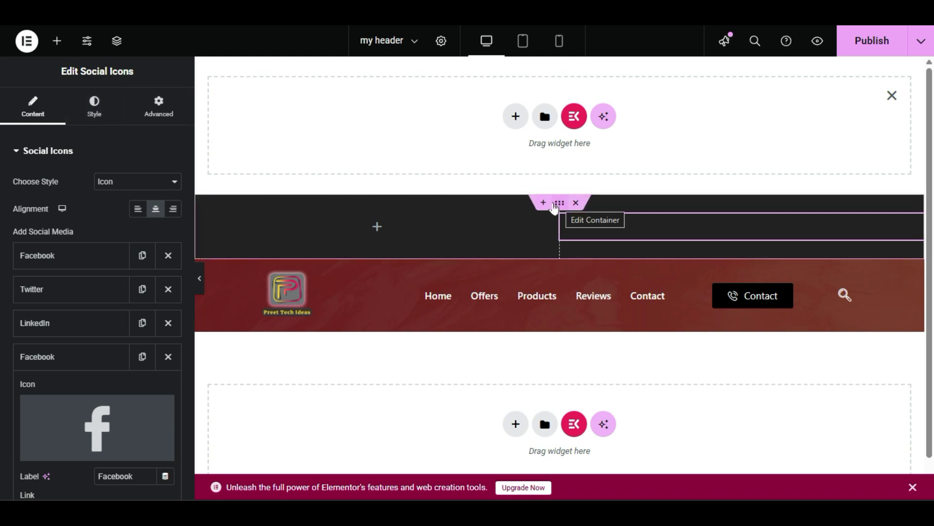
Try the Underline and Overline decorations on the social icons and set the decoration back to None.
{"action": "left_click", "coordinate": [96, 115]}
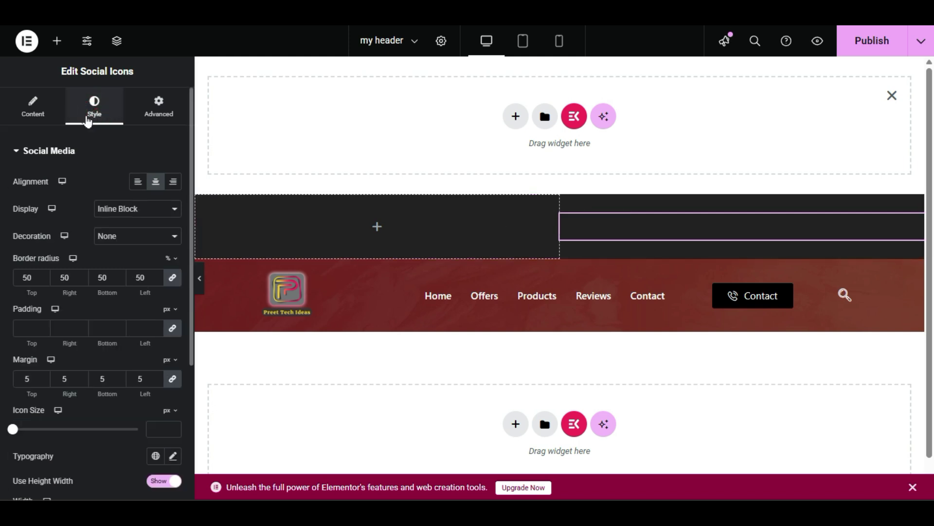
{"action": "scroll", "coordinate": [2, 258], "scroll_direction": "down", "scroll_amount": 4}
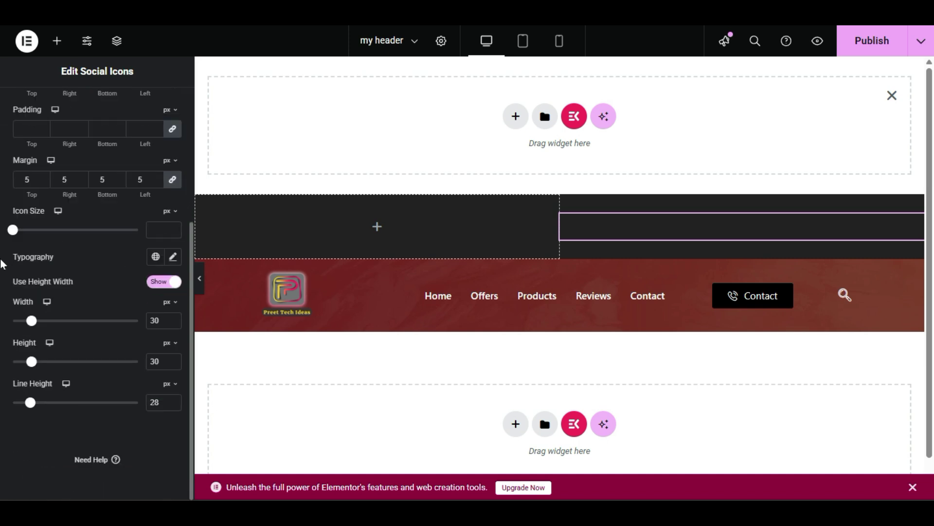
{"action": "scroll", "coordinate": [2, 263], "scroll_direction": "up", "scroll_amount": 4}
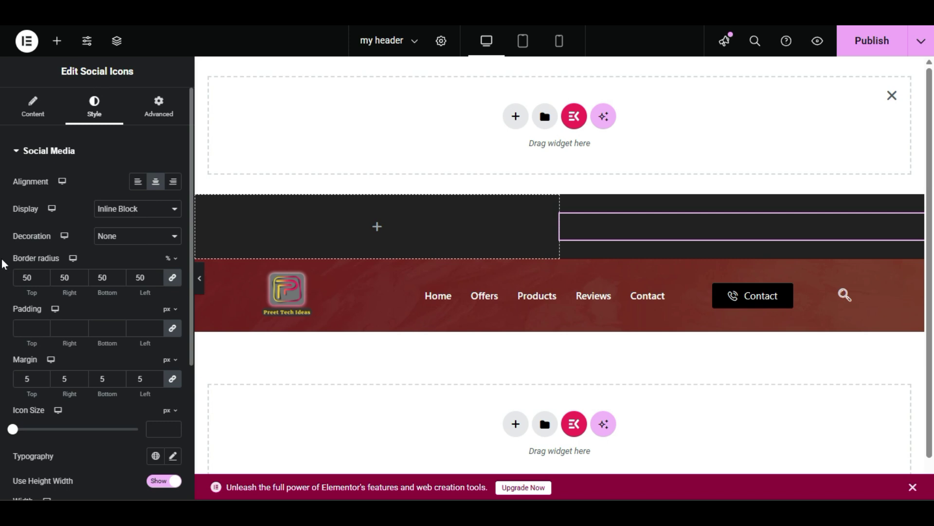
{"action": "left_click", "coordinate": [115, 236]}
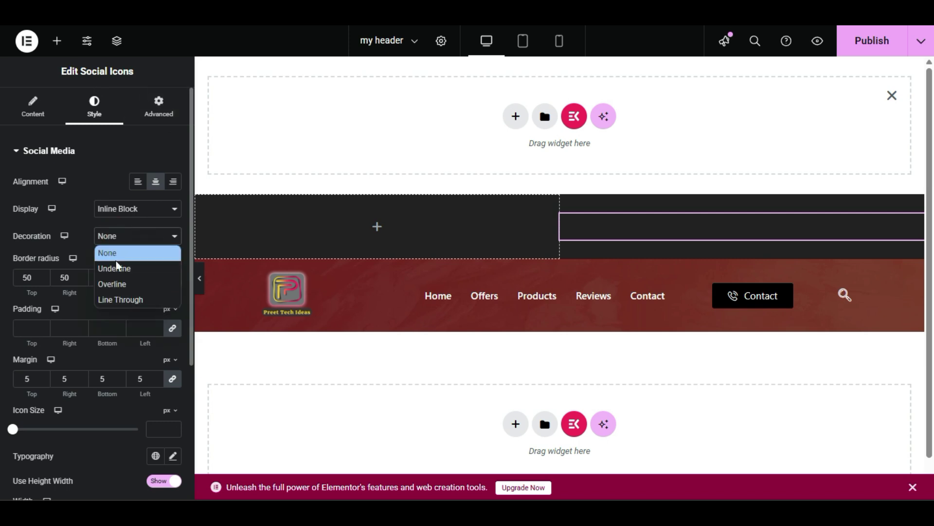
{"action": "left_click", "coordinate": [117, 268]}
{"action": "left_click", "coordinate": [123, 235]}
{"action": "left_click", "coordinate": [119, 283]}
{"action": "left_click", "coordinate": [123, 236]}
{"action": "left_click", "coordinate": [122, 283]}
{"action": "left_click", "coordinate": [123, 236]}
{"action": "left_click", "coordinate": [122, 252]}
Try the Text style for the Social Icons widget and set its display style to Both.
{"action": "left_click", "coordinate": [33, 101]}
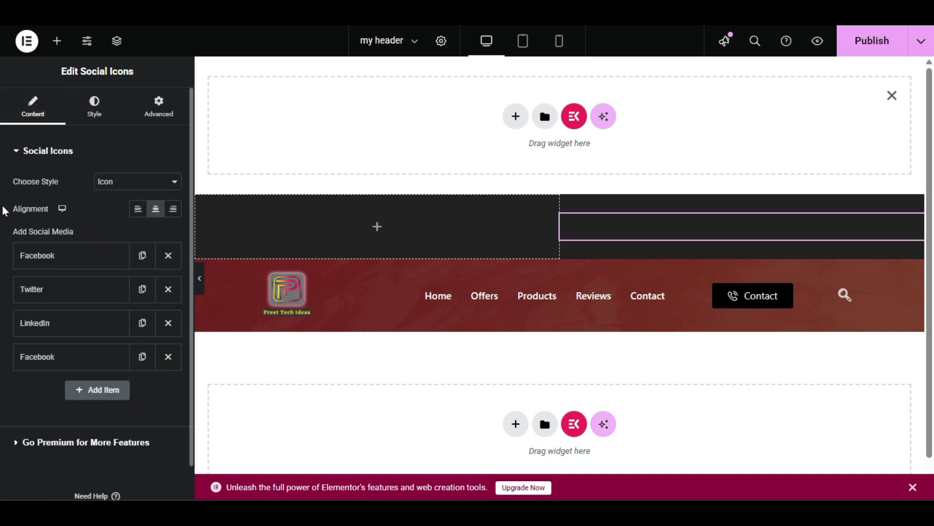
{"action": "left_click", "coordinate": [118, 182]}
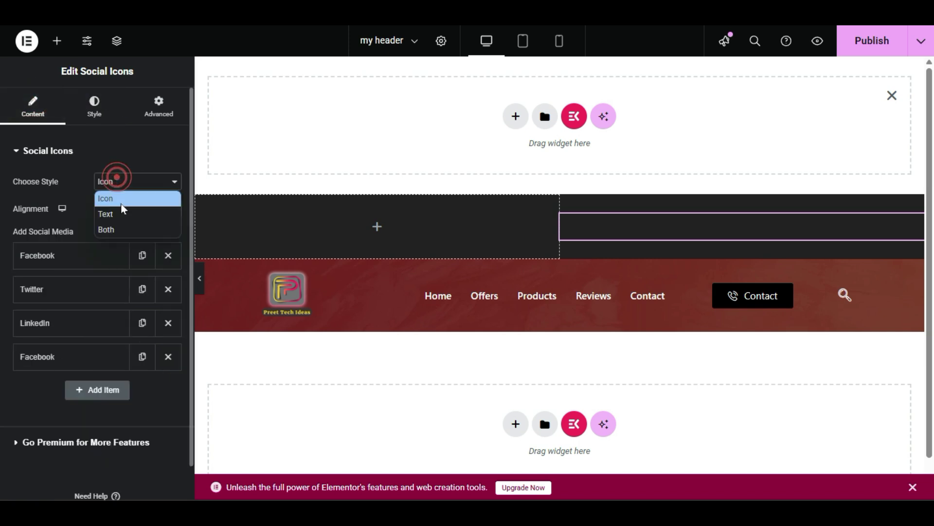
{"action": "left_click", "coordinate": [122, 212]}
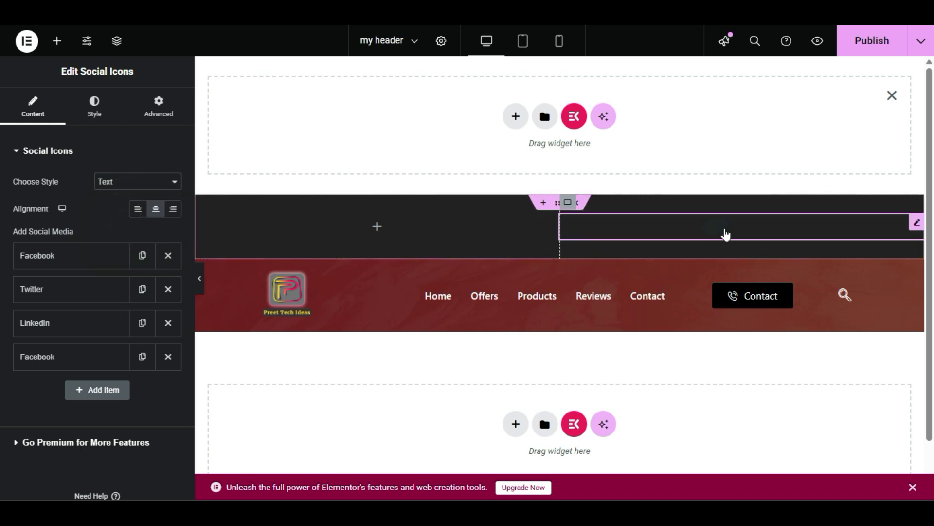
{"action": "left_click", "coordinate": [121, 183]}
{"action": "left_click", "coordinate": [123, 230]}
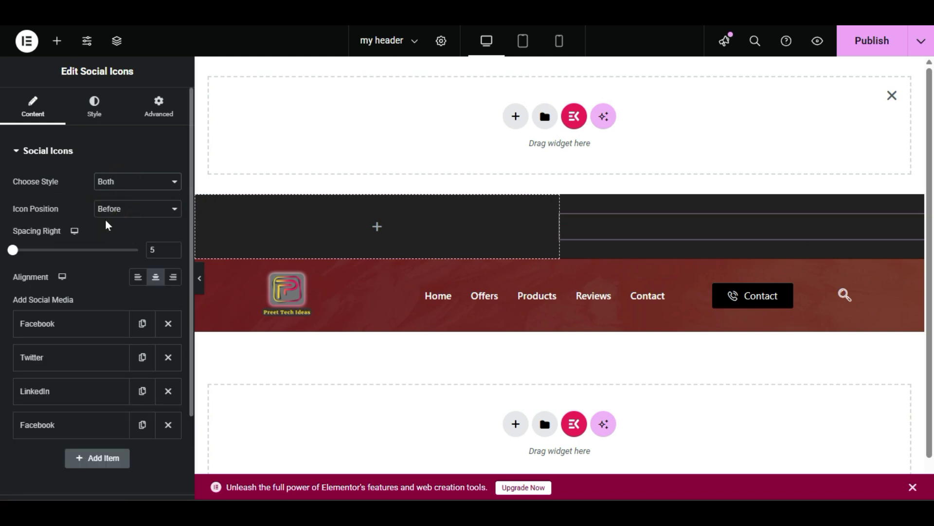
{"action": "left_click", "coordinate": [96, 106]}
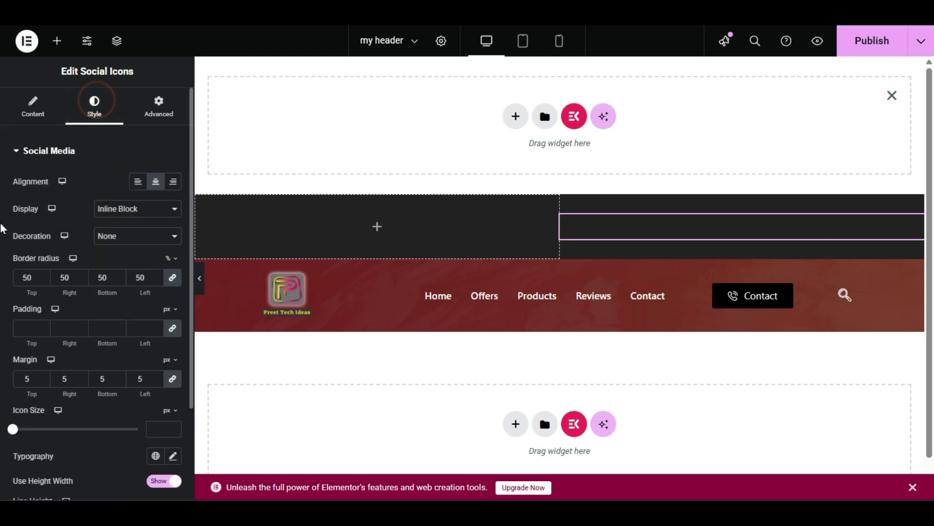
{"action": "scroll", "coordinate": [3, 311], "scroll_direction": "down", "scroll_amount": 2}
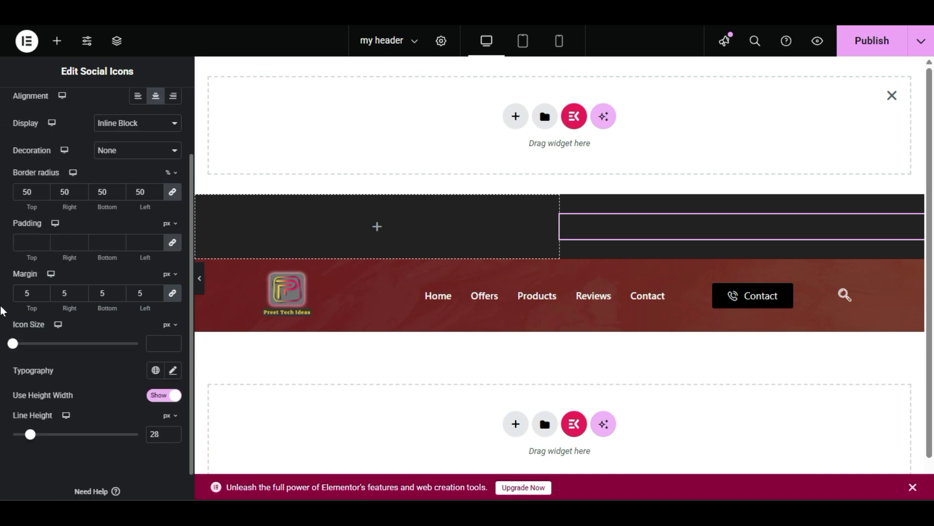
{"action": "scroll", "coordinate": [3, 311], "scroll_direction": "down", "scroll_amount": 1}
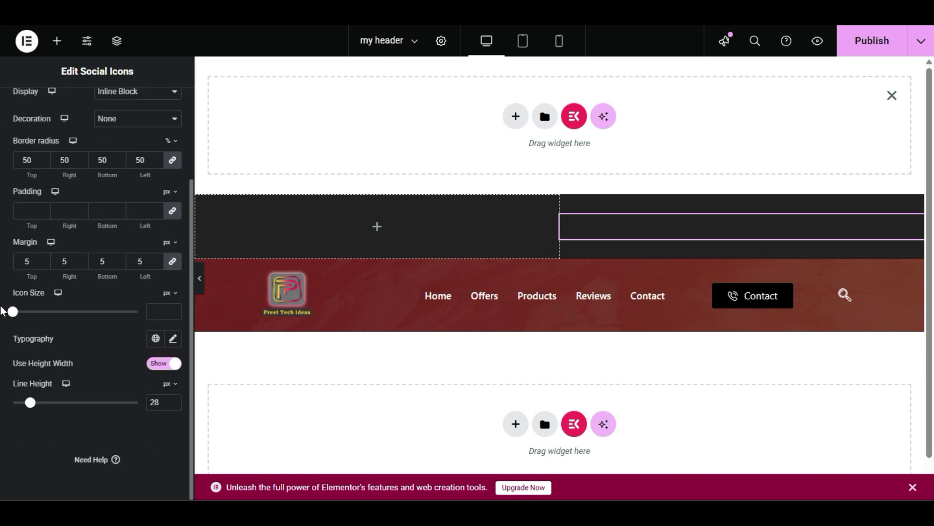
{"action": "scroll", "coordinate": [3, 311], "scroll_direction": "up", "scroll_amount": 3}
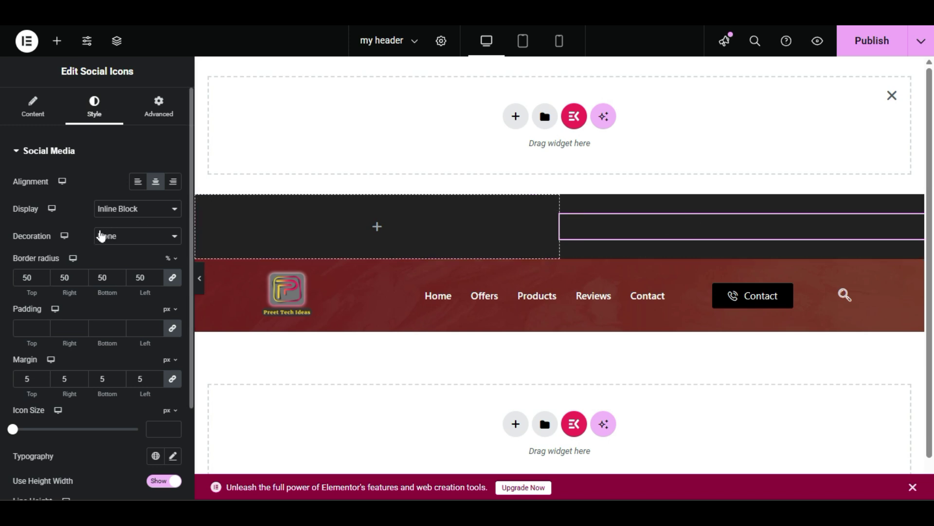
Give the Social Icons widget a Classic background with the light grey color #E2E2E2 and preview the header.
{"action": "left_click", "coordinate": [158, 105]}
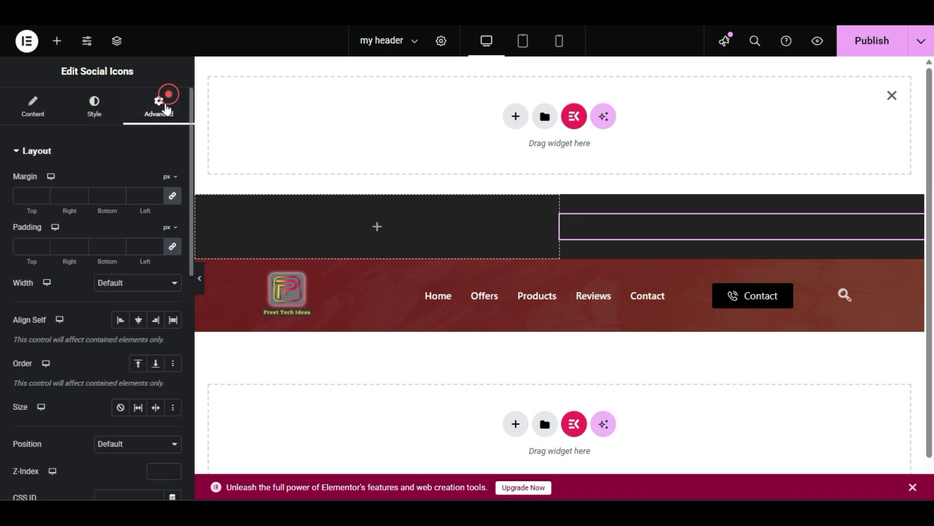
{"action": "scroll", "coordinate": [158, 104], "scroll_direction": "down", "scroll_amount": 8}
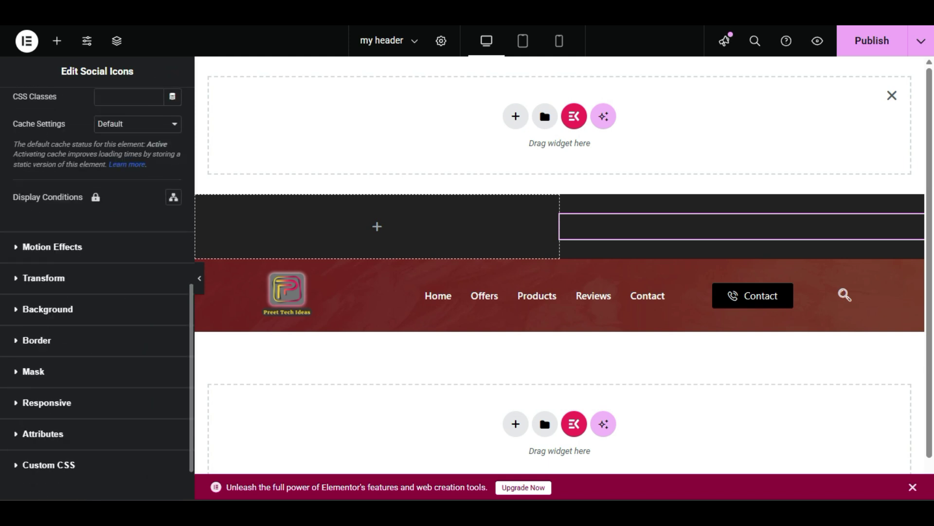
{"action": "left_click", "coordinate": [45, 313]}
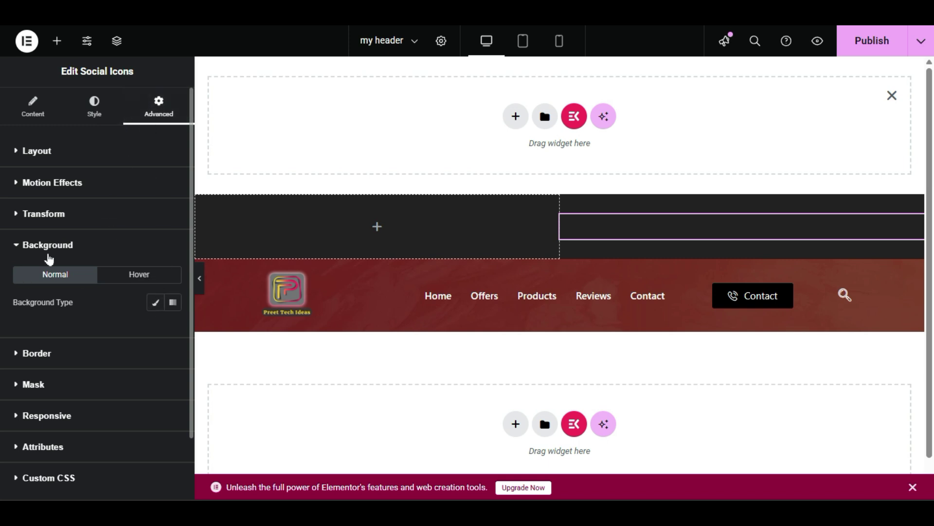
{"action": "left_click", "coordinate": [155, 303]}
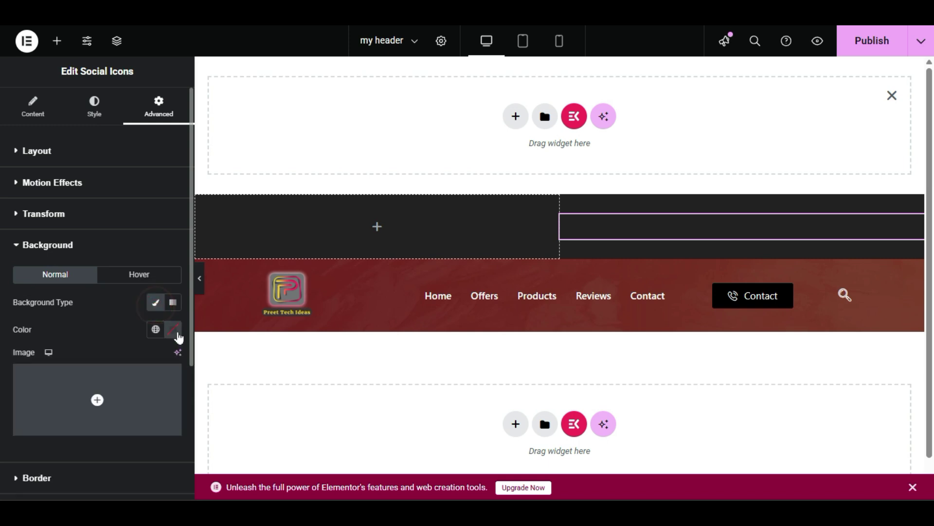
{"action": "left_click", "coordinate": [177, 330]}
{"action": "left_click_drag", "start_coordinate": [117, 193], "coordinate": [98, 170]}
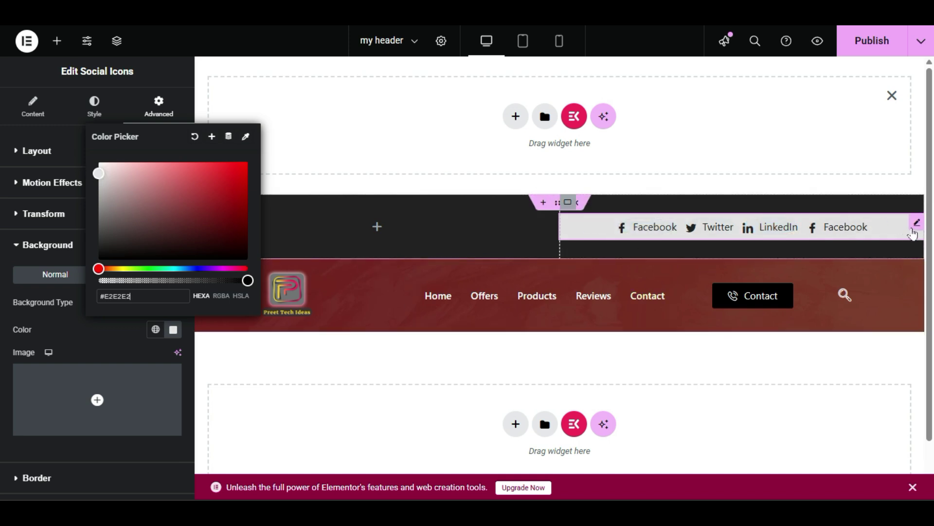
{"action": "left_click", "coordinate": [117, 452]}
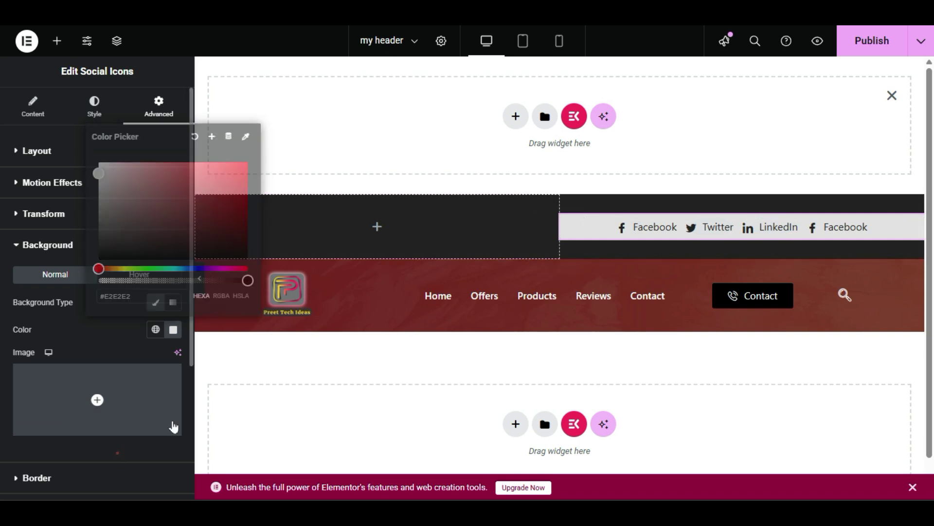
{"action": "left_click", "coordinate": [200, 279]}
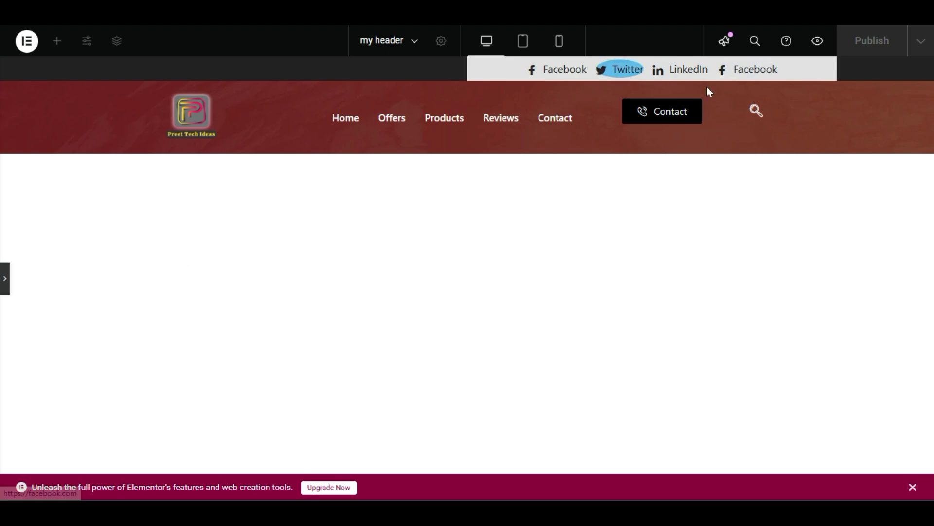
{"action": "left_click", "coordinate": [4, 278]}
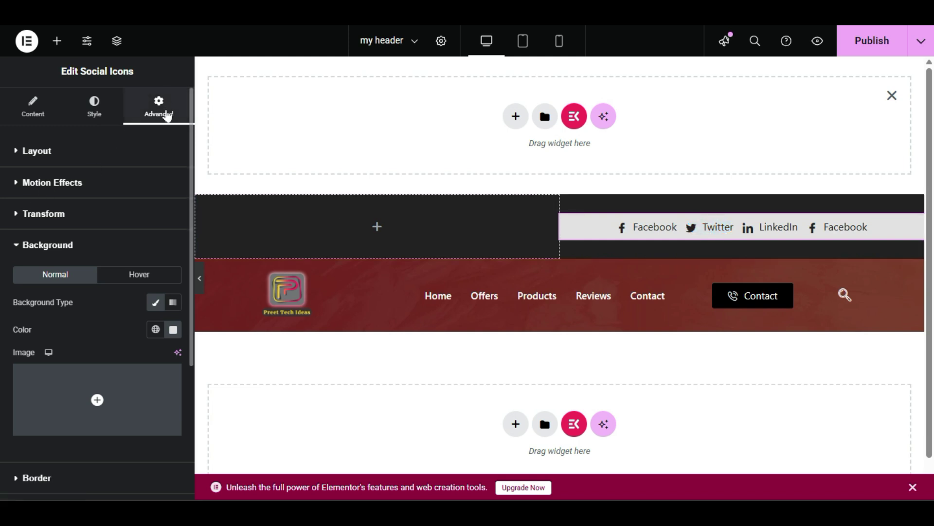
Set the Social Icons widget's Align Self to Center and preview the header.
{"action": "left_click", "coordinate": [89, 152]}
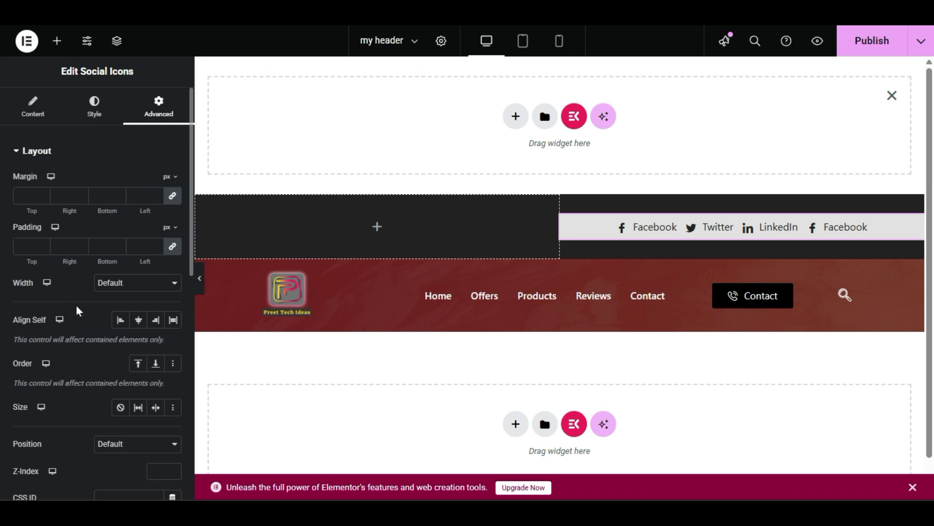
{"action": "left_click", "coordinate": [139, 322]}
{"action": "left_click", "coordinate": [122, 322]}
{"action": "left_click", "coordinate": [137, 323]}
{"action": "left_click", "coordinate": [139, 325]}
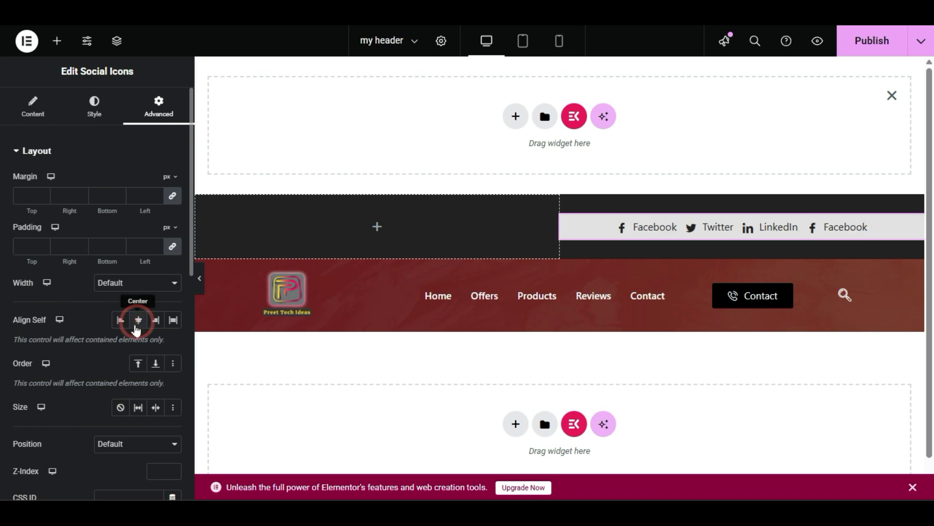
{"action": "left_click", "coordinate": [141, 329]}
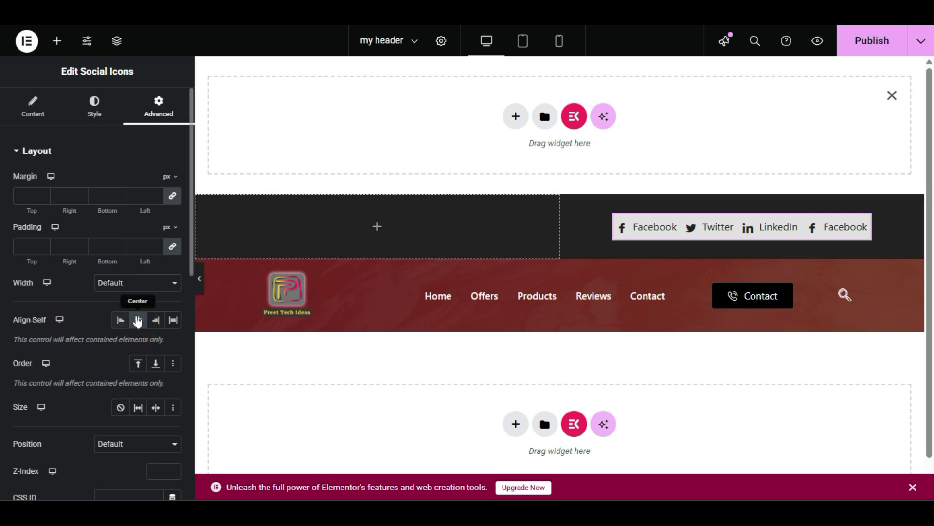
{"action": "left_click", "coordinate": [199, 277]}
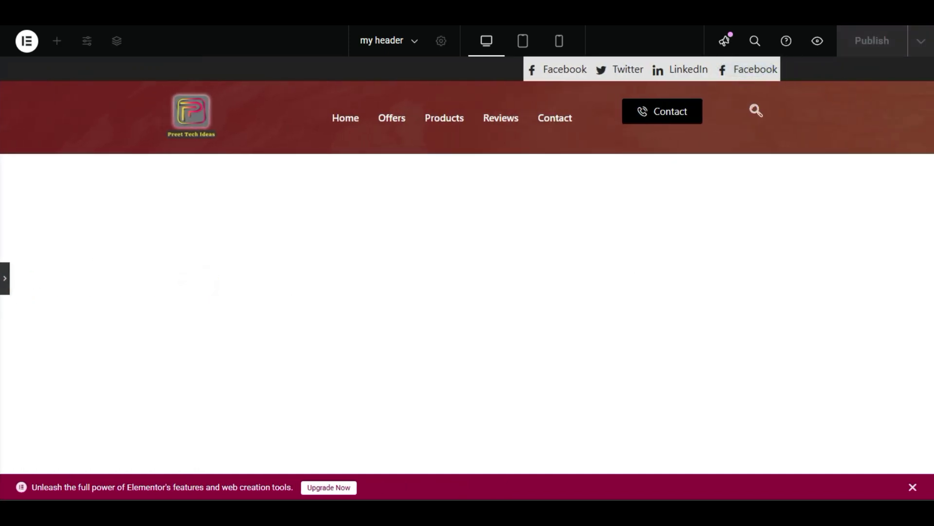
{"action": "left_click", "coordinate": [4, 277]}
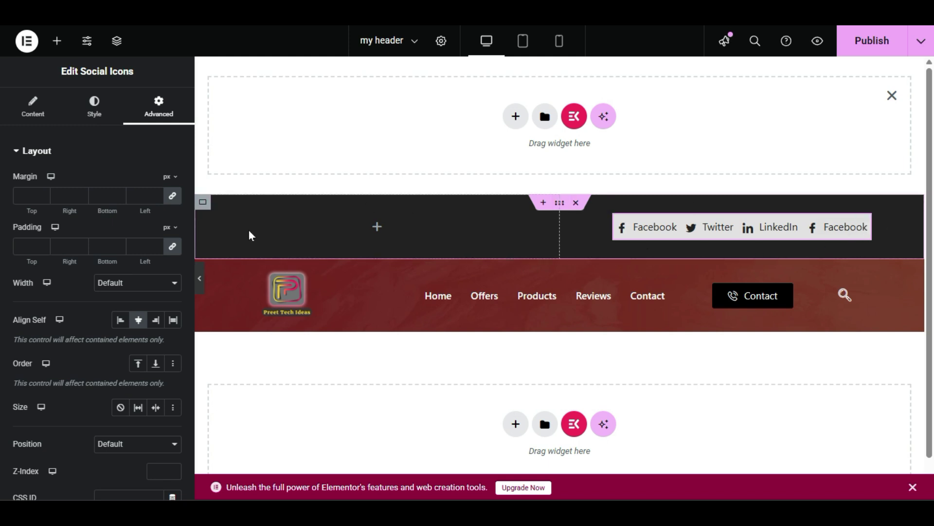
Try minimum heights of 194 px and 120 px on the two-column parent container, previewing them, and set the value back to 0.
{"action": "left_click", "coordinate": [559, 206]}
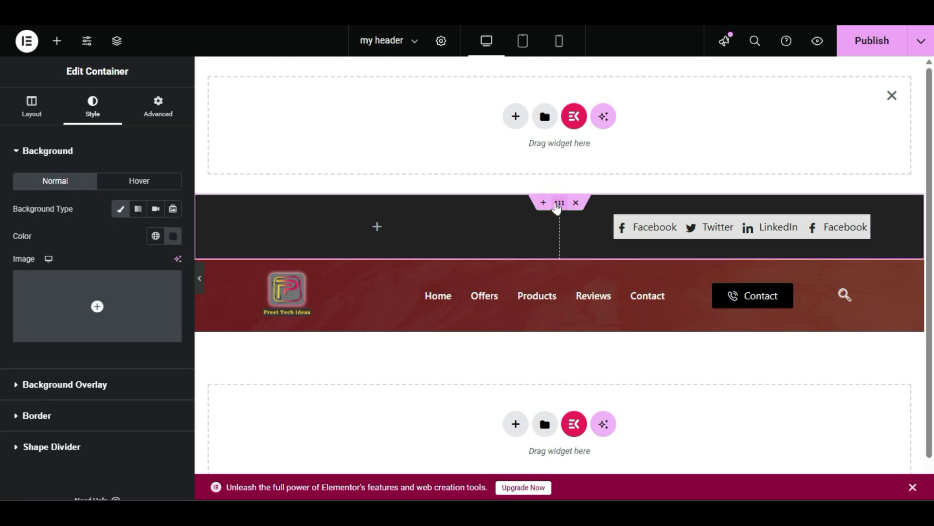
{"action": "left_click", "coordinate": [38, 110]}
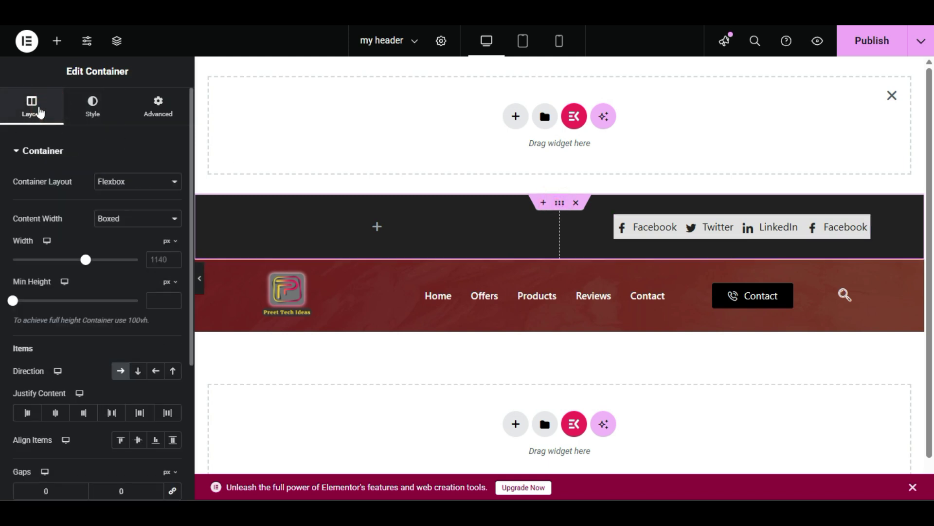
{"action": "left_click_drag", "start_coordinate": [14, 302], "coordinate": [29, 301]}
{"action": "left_click", "coordinate": [198, 276]}
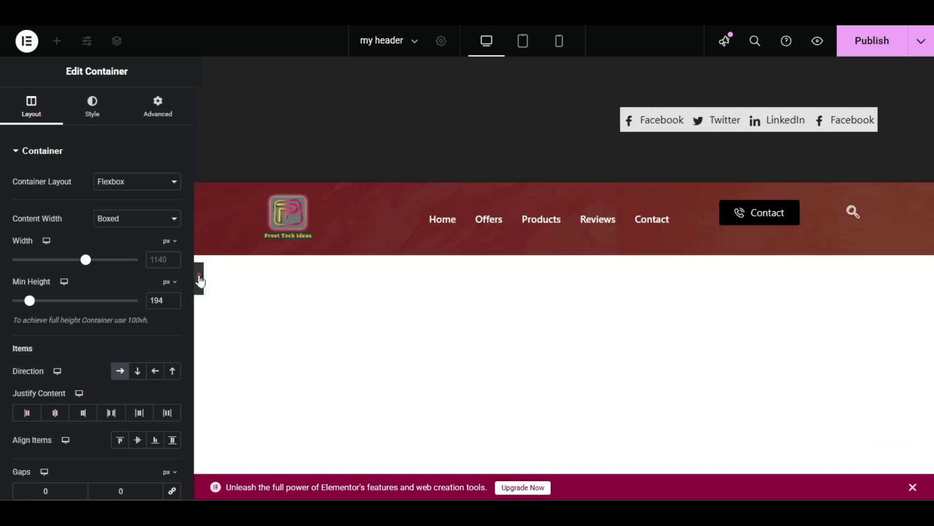
{"action": "left_click", "coordinate": [5, 278]}
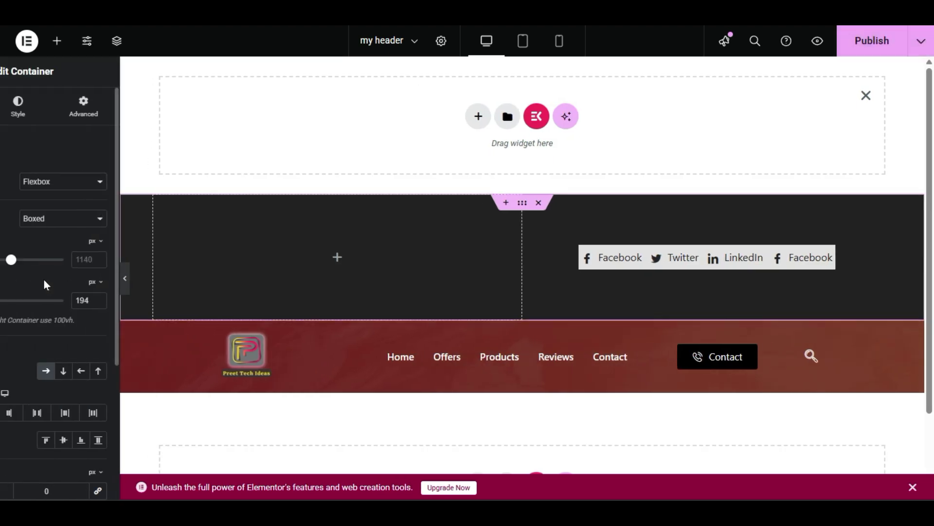
{"action": "left_click_drag", "start_coordinate": [34, 303], "coordinate": [27, 304]}
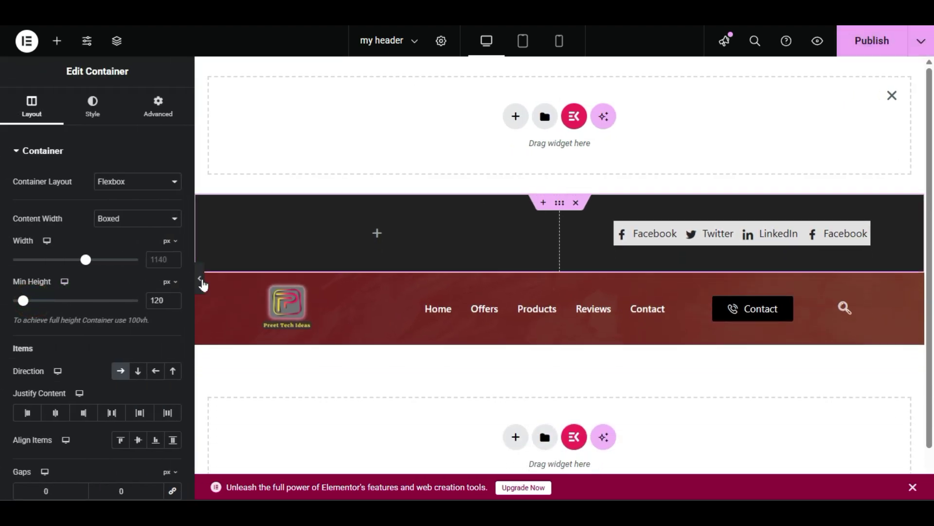
{"action": "left_click", "coordinate": [200, 283]}
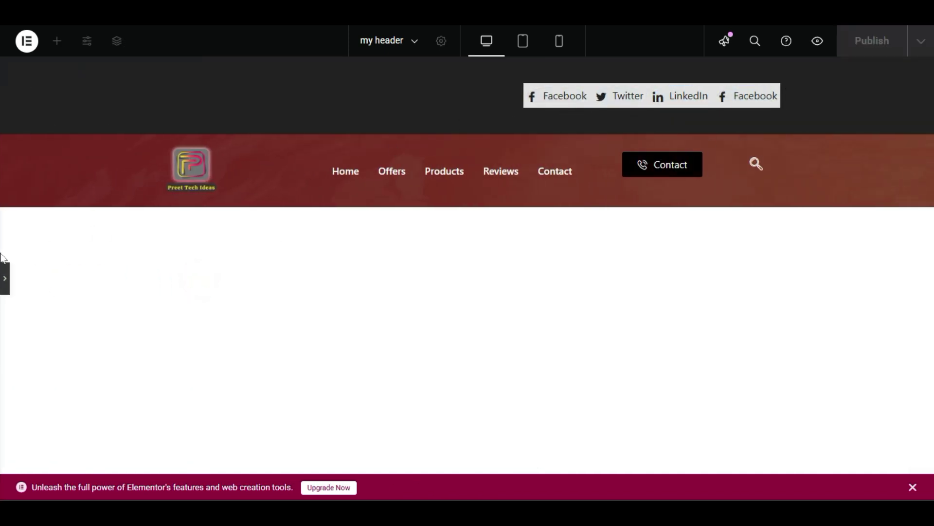
{"action": "left_click", "coordinate": [5, 278]}
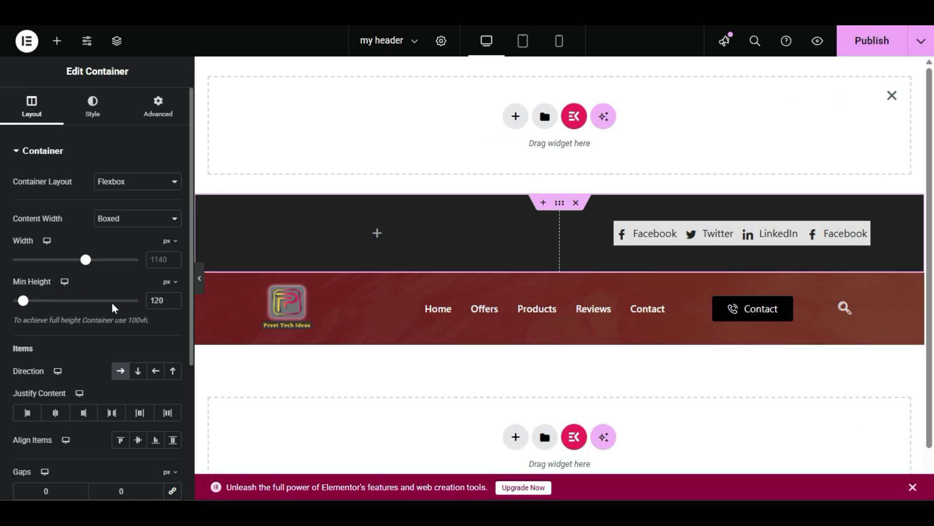
{"action": "left_click_drag", "start_coordinate": [22, 301], "coordinate": [16, 301]}
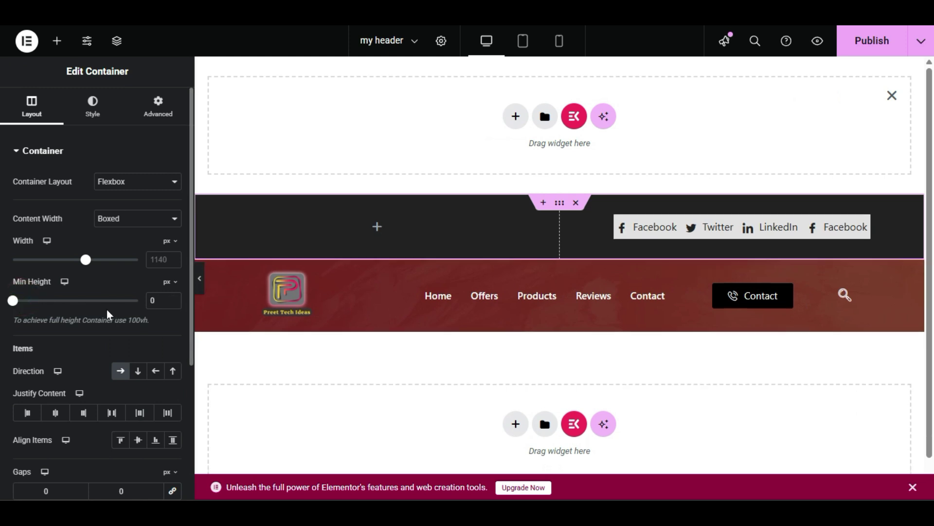
{"action": "left_click", "coordinate": [199, 280]}
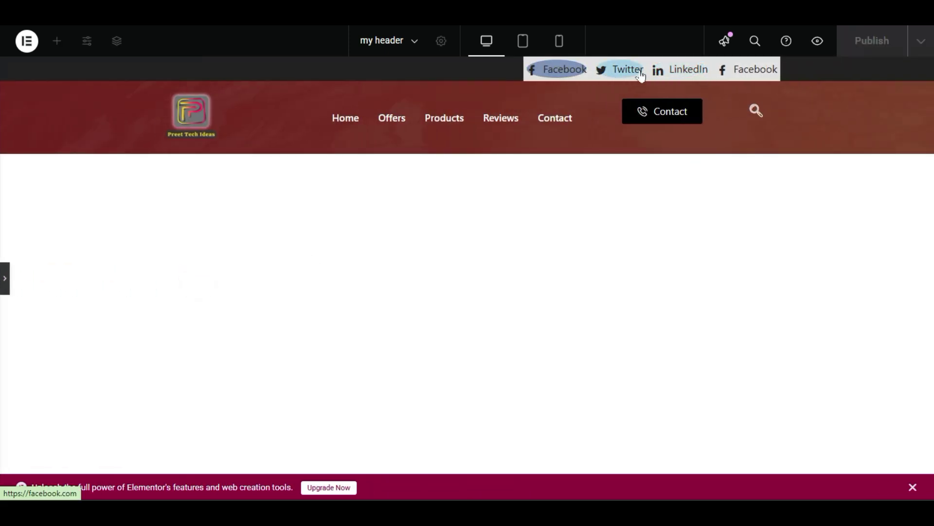
{"action": "left_click", "coordinate": [4, 281]}
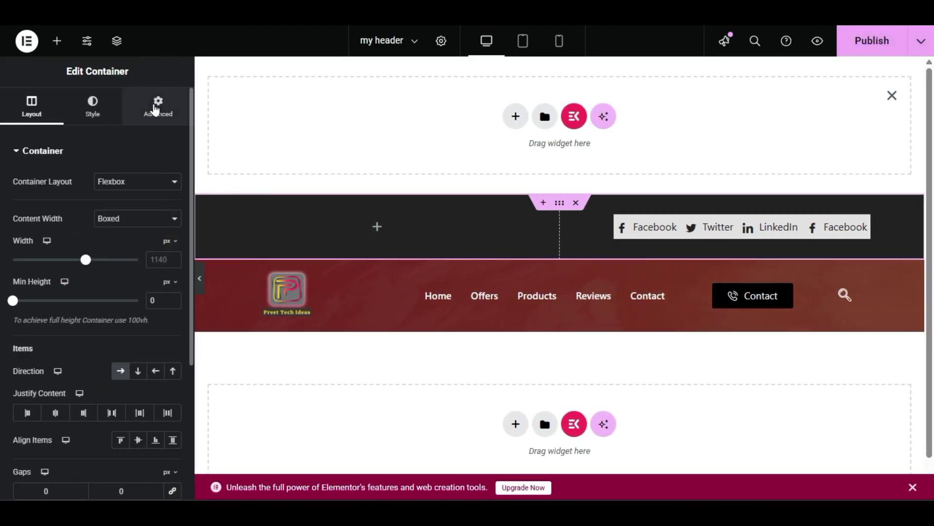
Unlink the parent container's margins, try 22 px for the top and bottom ones, and preview the header.
{"action": "left_click", "coordinate": [155, 110]}
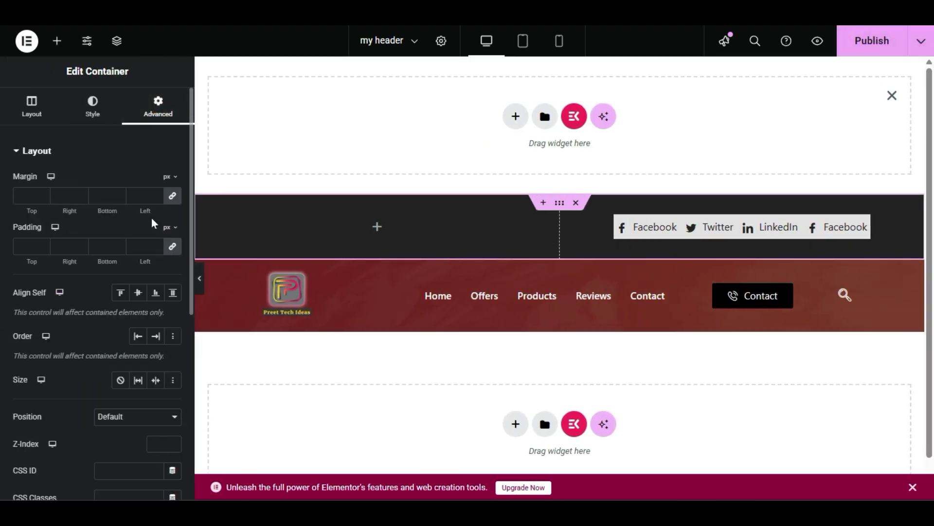
{"action": "left_click", "coordinate": [172, 207]}
{"action": "left_click", "coordinate": [172, 197]}
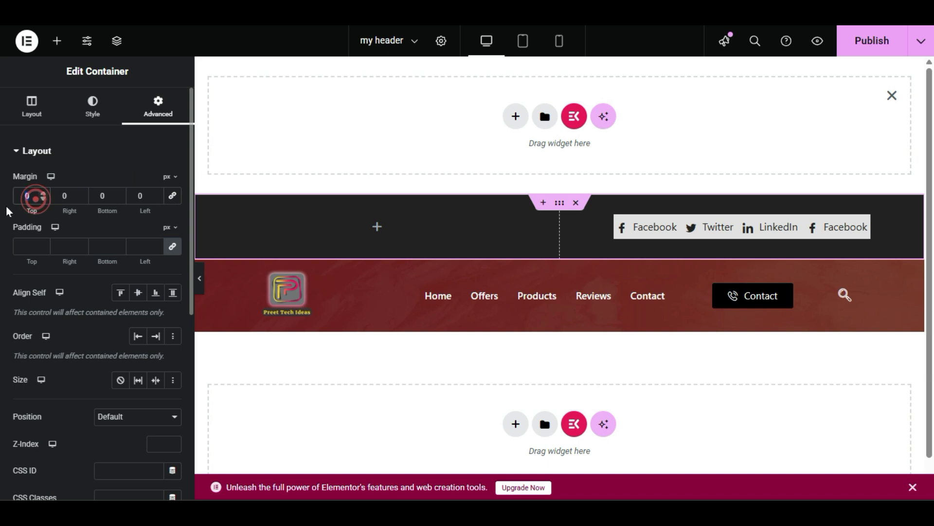
{"action": "type", "text": "22"}
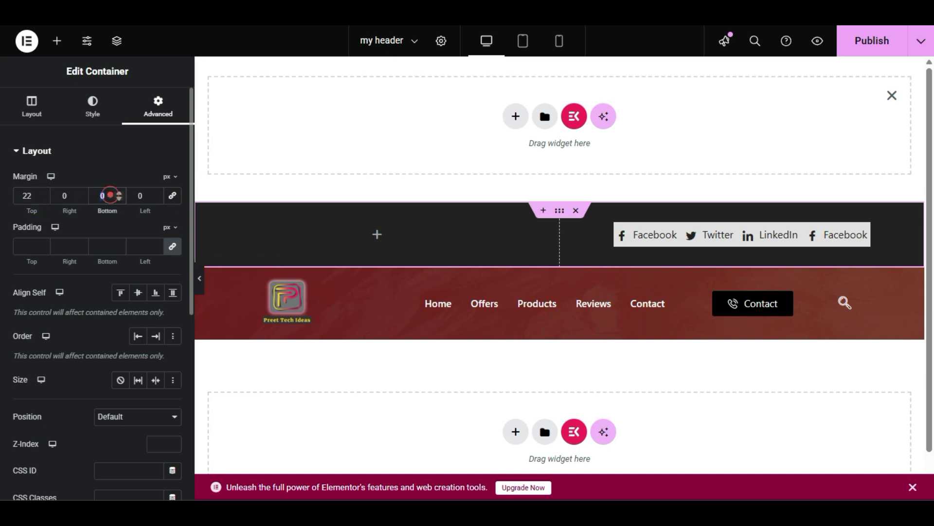
{"action": "type", "text": "22"}
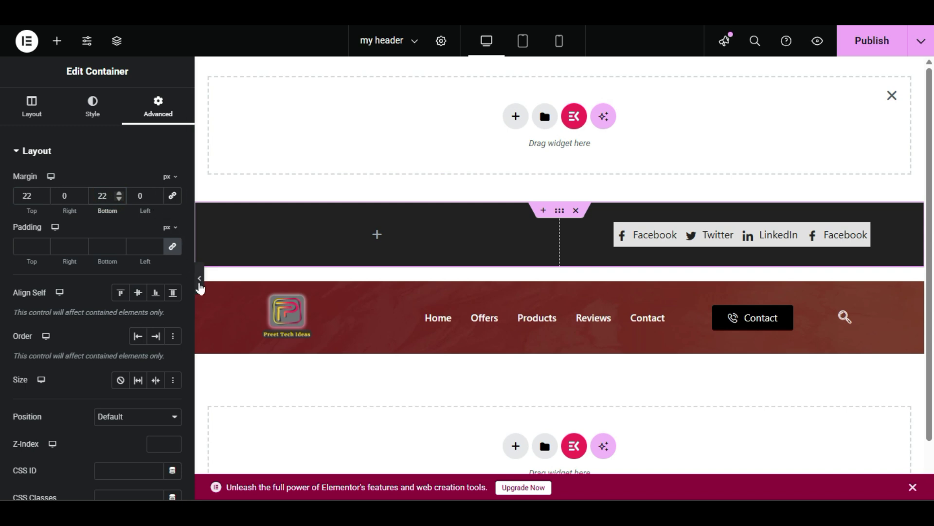
{"action": "left_click", "coordinate": [200, 285]}
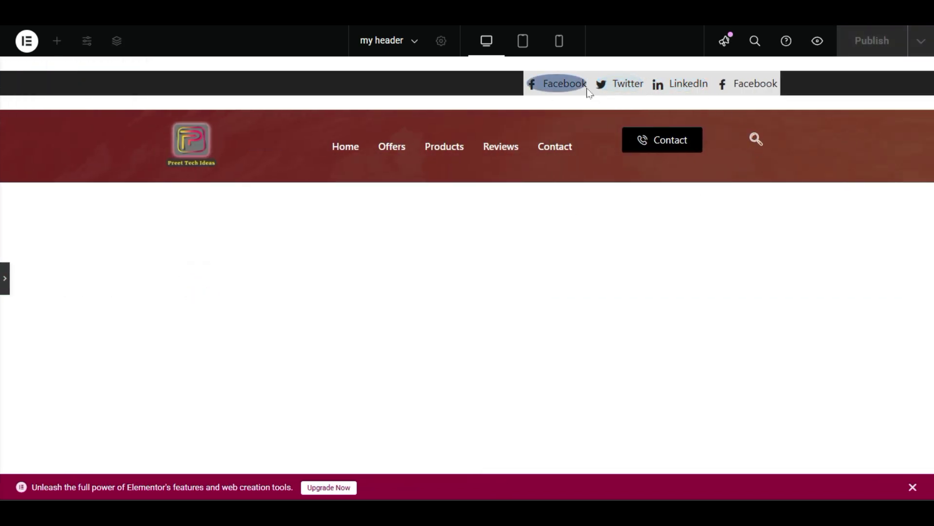
{"action": "left_click", "coordinate": [5, 277]}
Reset the parent container's top and bottom margins to 0.
{"action": "double_click", "coordinate": [27, 196]}
{"action": "type", "text": "0"}
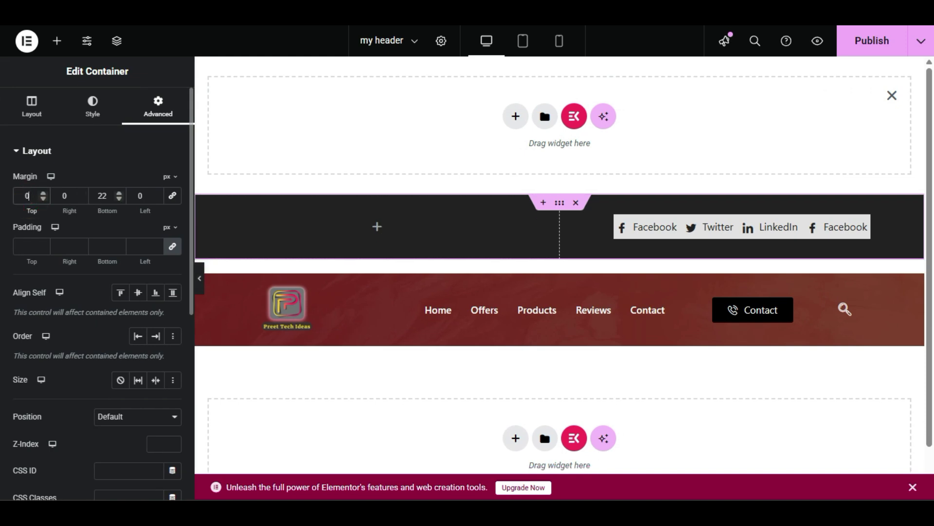
{"action": "double_click", "coordinate": [110, 196]}
{"action": "type", "text": "0"}
Unlink the parent container's padding values, set the bottom padding to 22 px, and preview the header.
{"action": "left_click", "coordinate": [172, 247]}
{"action": "left_click_drag", "start_coordinate": [106, 247], "coordinate": [92, 265]}
{"action": "type", "text": "22"}
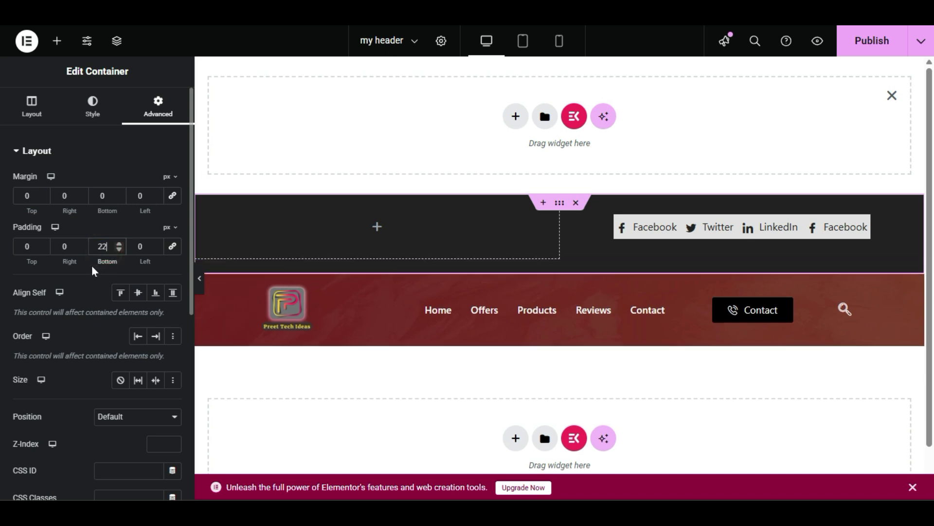
{"action": "left_click", "coordinate": [200, 281]}
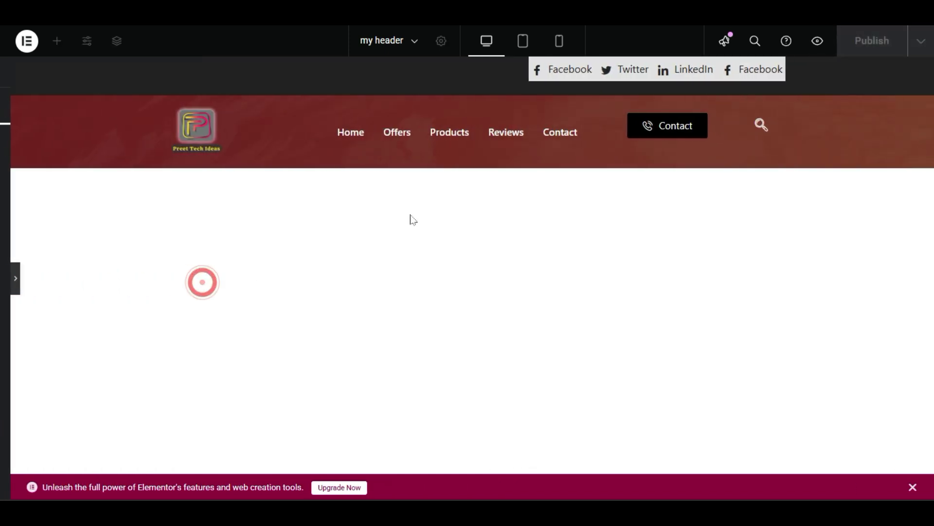
Set the two-column parent container's top padding to 22 px and preview the header.
{"action": "left_click", "coordinate": [4, 276]}
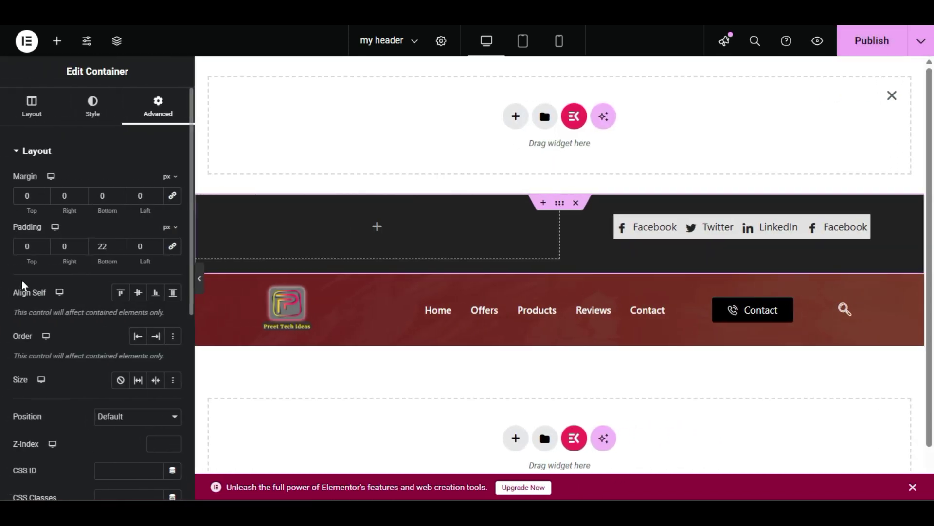
{"action": "double_click", "coordinate": [27, 246]}
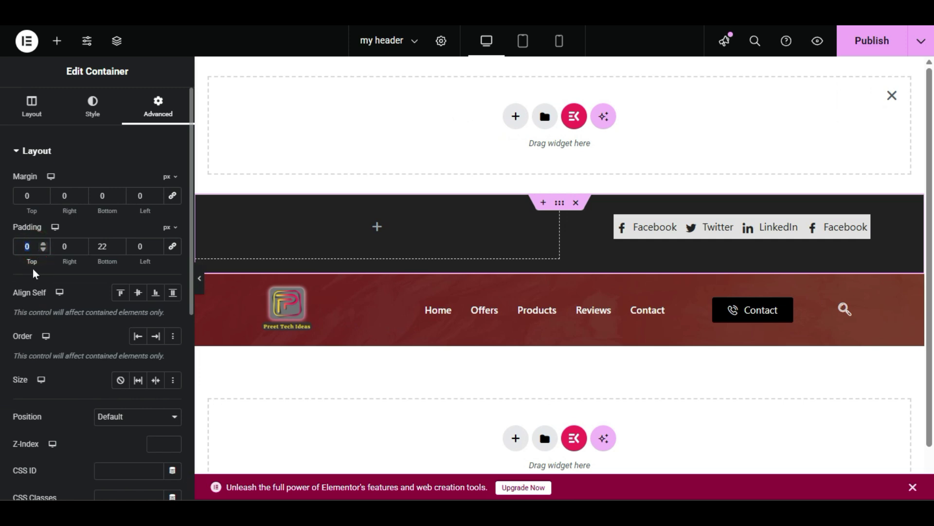
{"action": "type", "text": "22"}
{"action": "left_click", "coordinate": [200, 278]}
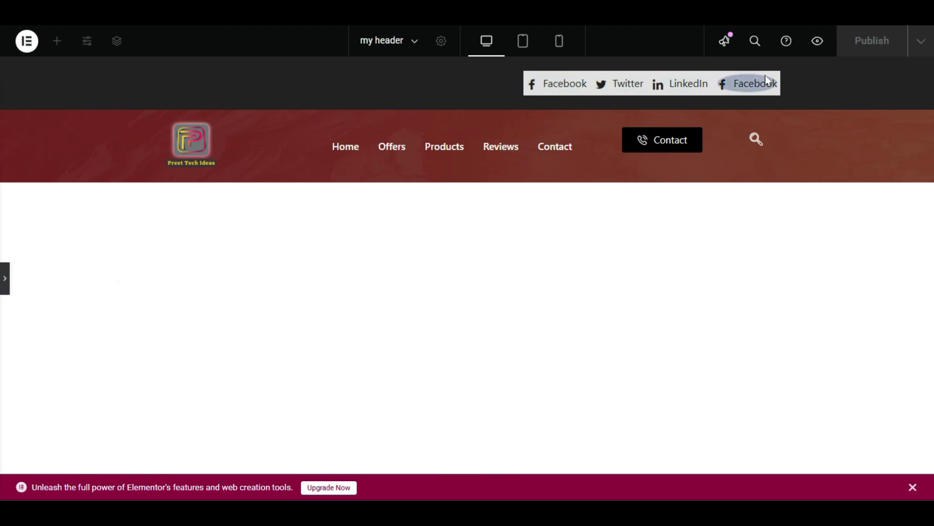
{"action": "left_click", "coordinate": [527, 204]}
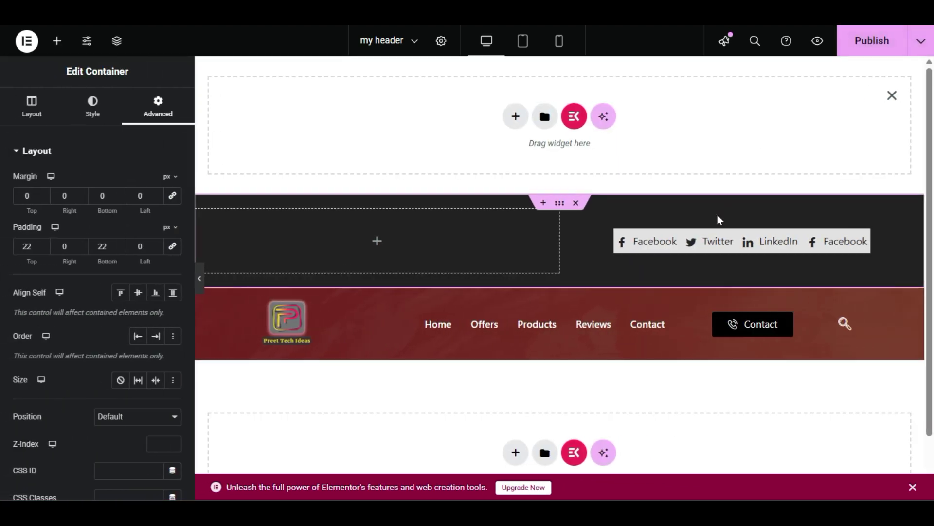
Switch the social icons widget's display style to Icon and preview the header.
{"action": "left_click", "coordinate": [862, 237]}
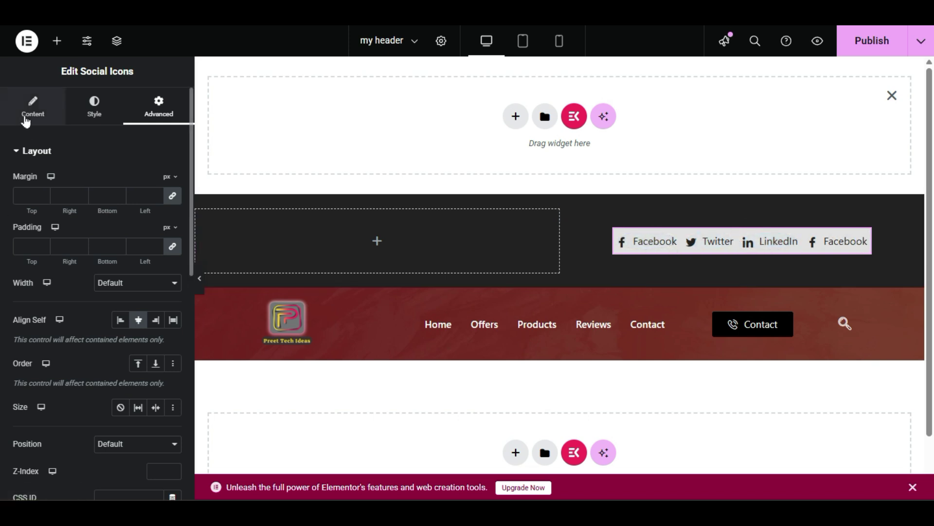
{"action": "left_click", "coordinate": [27, 119]}
{"action": "left_click", "coordinate": [119, 182]}
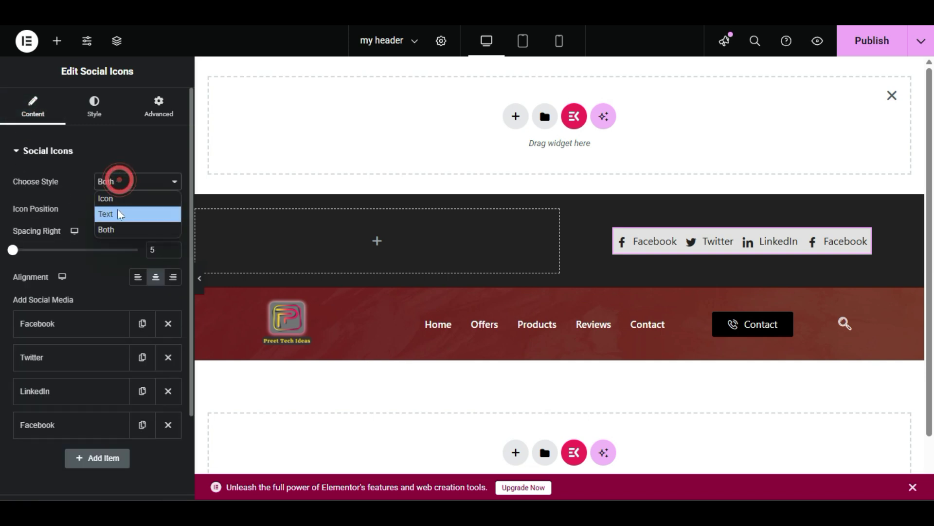
{"action": "left_click", "coordinate": [118, 199]}
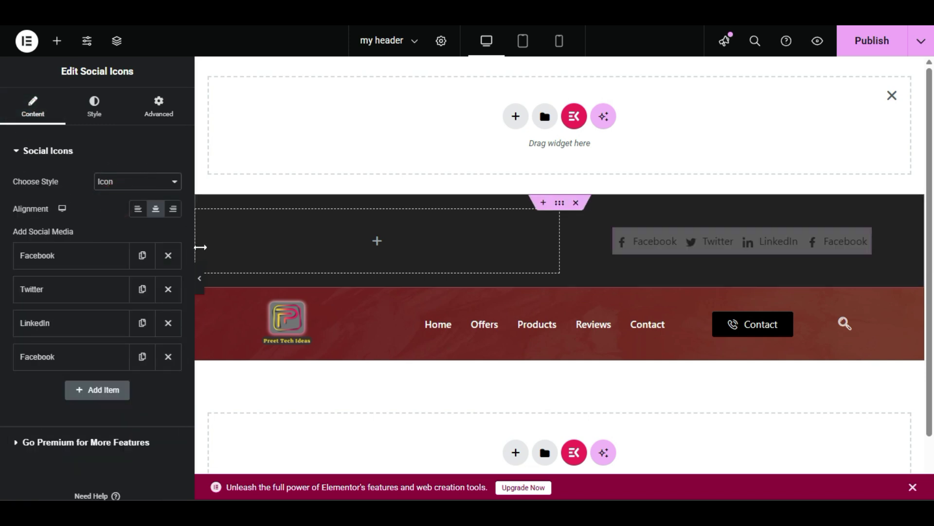
{"action": "left_click", "coordinate": [200, 280]}
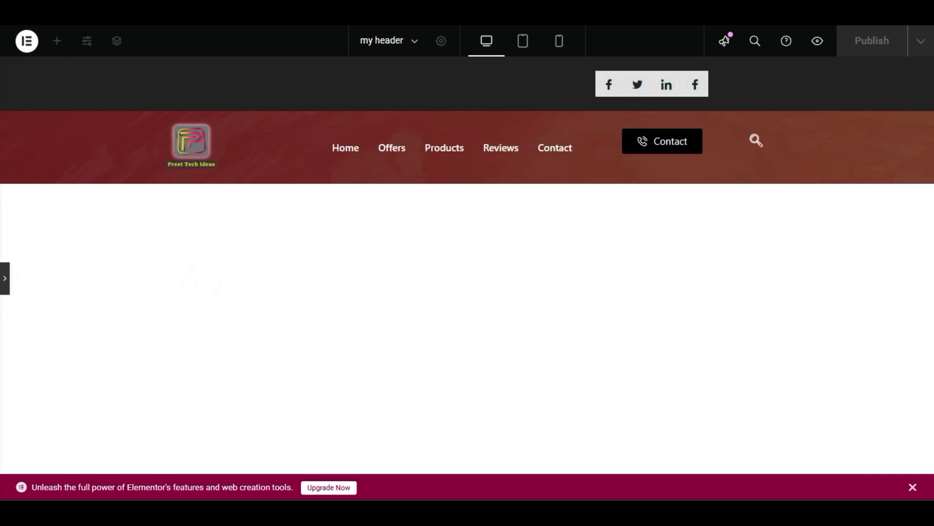
{"action": "left_click", "coordinate": [4, 278]}
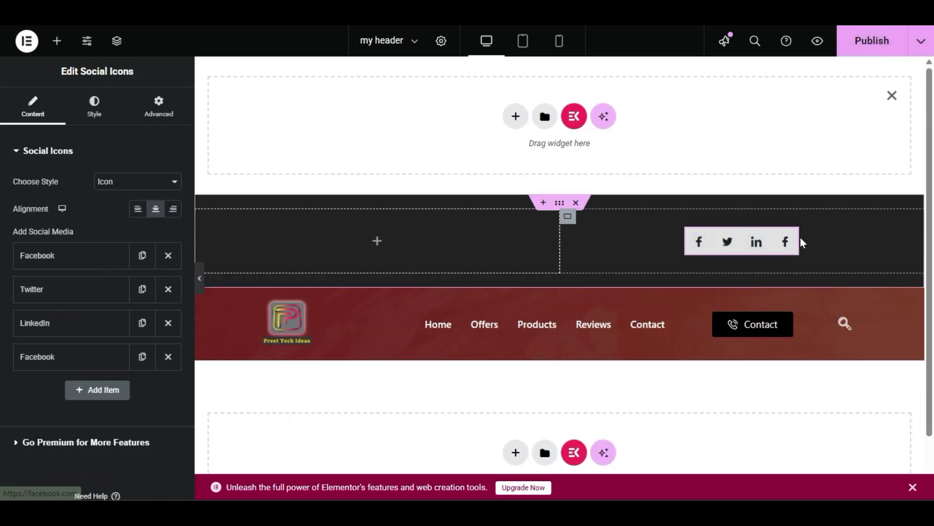
Look through the social icons widget's style, typography and advanced layout settings.
{"action": "left_click", "coordinate": [89, 119]}
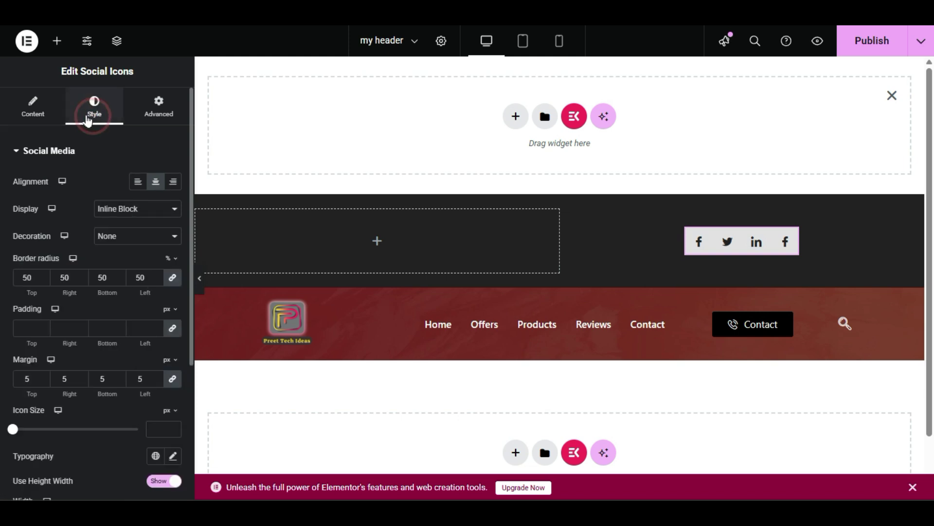
{"action": "scroll", "coordinate": [2, 380], "scroll_direction": "down", "scroll_amount": 4}
{"action": "scroll", "coordinate": [2, 384], "scroll_direction": "up", "scroll_amount": 2}
{"action": "scroll", "coordinate": [1, 388], "scroll_direction": "down", "scroll_amount": 2}
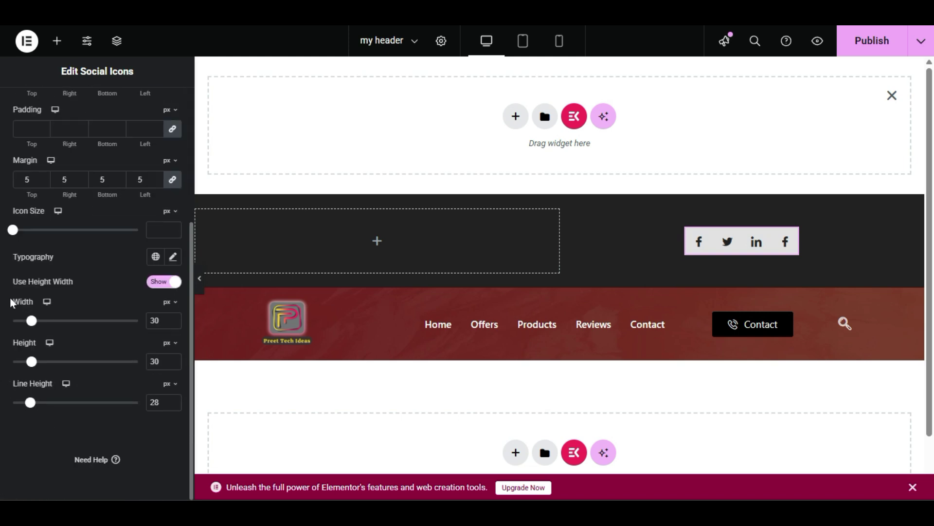
{"action": "left_click", "coordinate": [173, 257]}
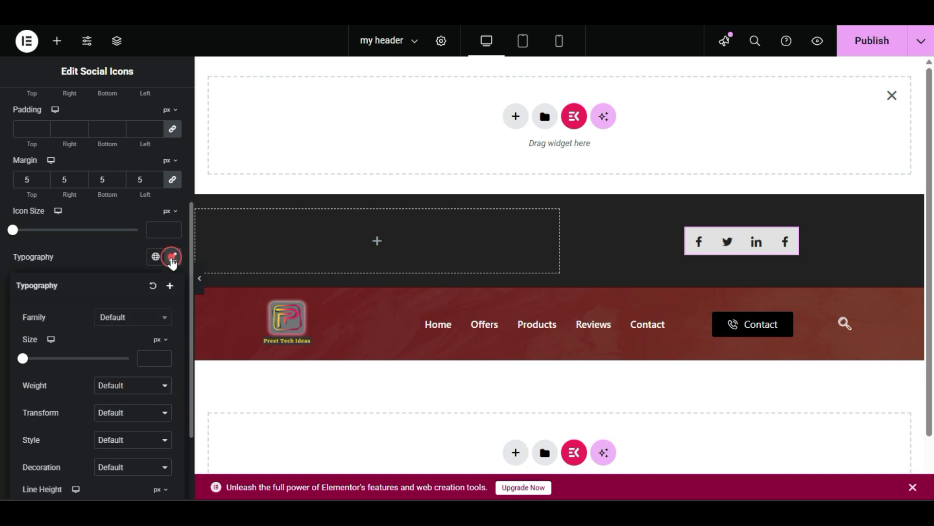
{"action": "left_click", "coordinate": [173, 258]}
{"action": "left_click", "coordinate": [173, 257]}
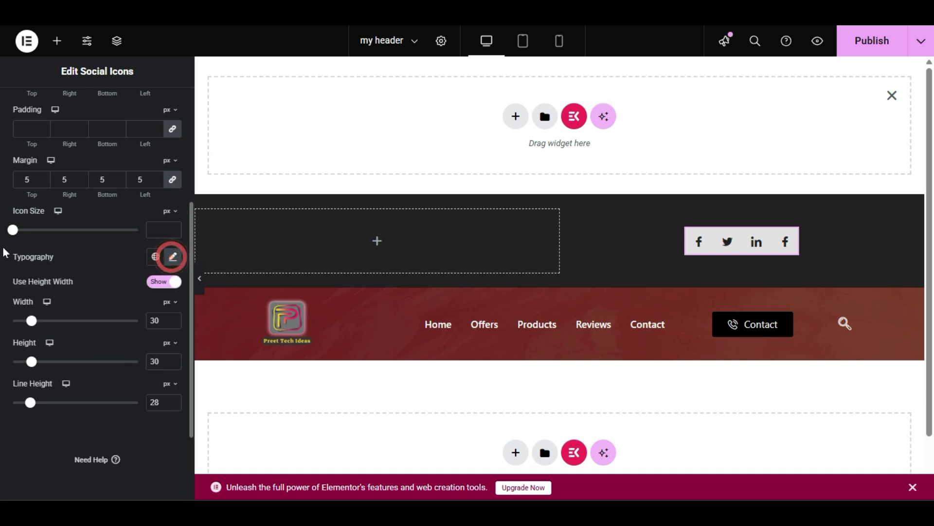
{"action": "scroll", "coordinate": [16, 318], "scroll_direction": "up", "scroll_amount": 5}
{"action": "left_click", "coordinate": [178, 112]}
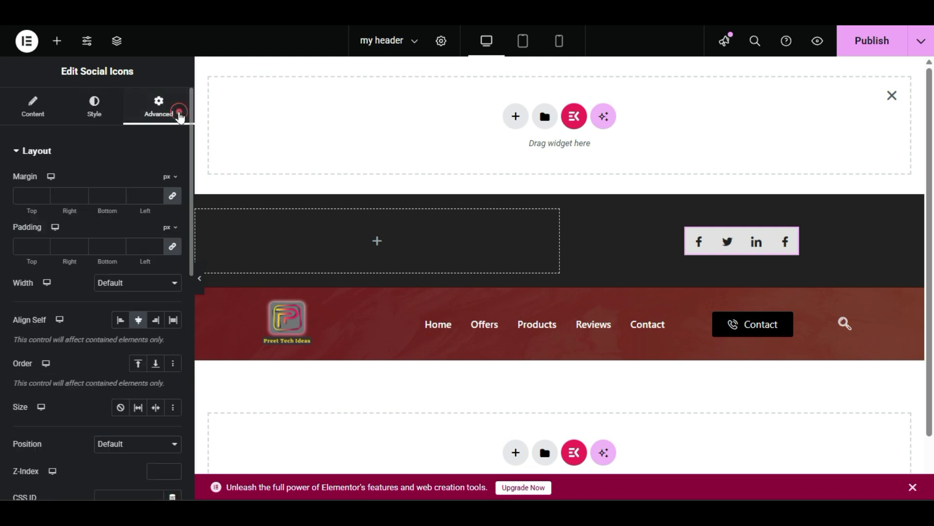
{"action": "scroll", "coordinate": [8, 350], "scroll_direction": "down", "scroll_amount": 10}
{"action": "scroll", "coordinate": [8, 351], "scroll_direction": "up", "scroll_amount": 8}
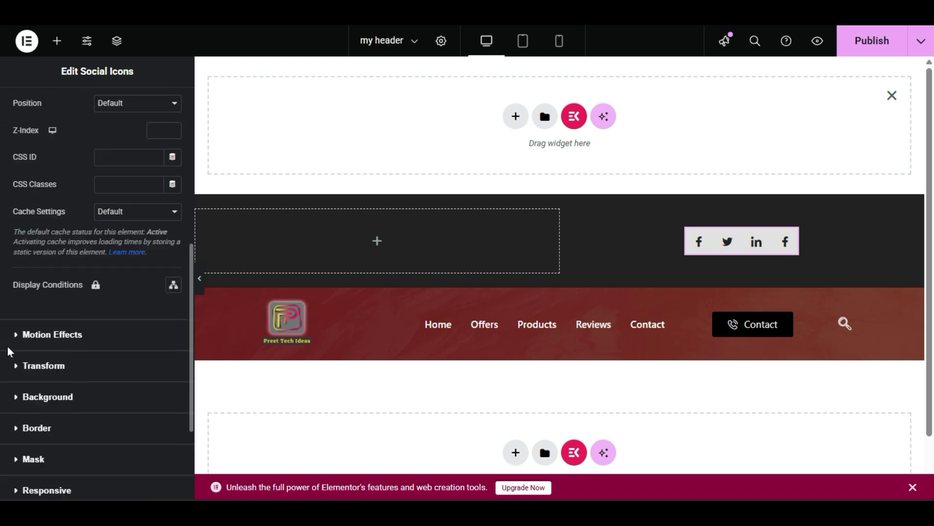
{"action": "scroll", "coordinate": [19, 130], "scroll_direction": "up", "scroll_amount": 3}
Set the first Facebook item's normal icon color to the blue #4D55F3.
{"action": "left_click", "coordinate": [32, 104]}
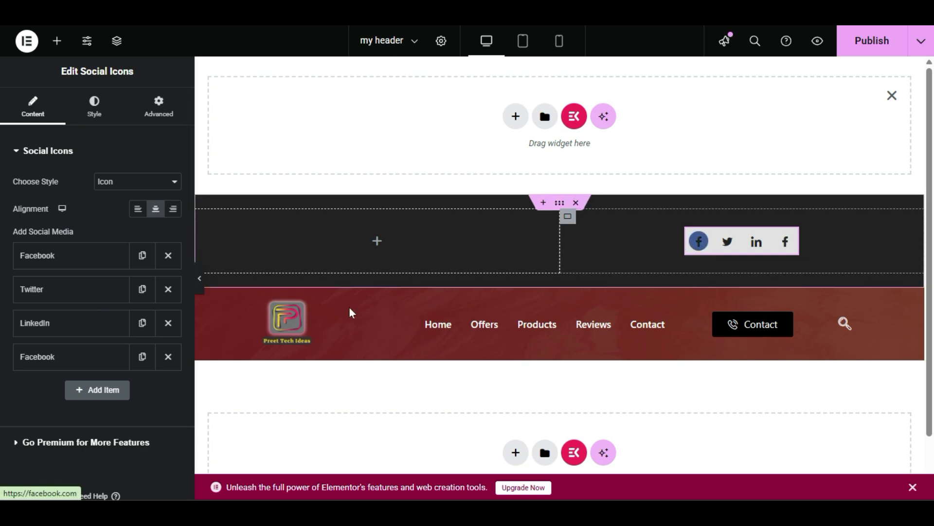
{"action": "left_click", "coordinate": [48, 258]}
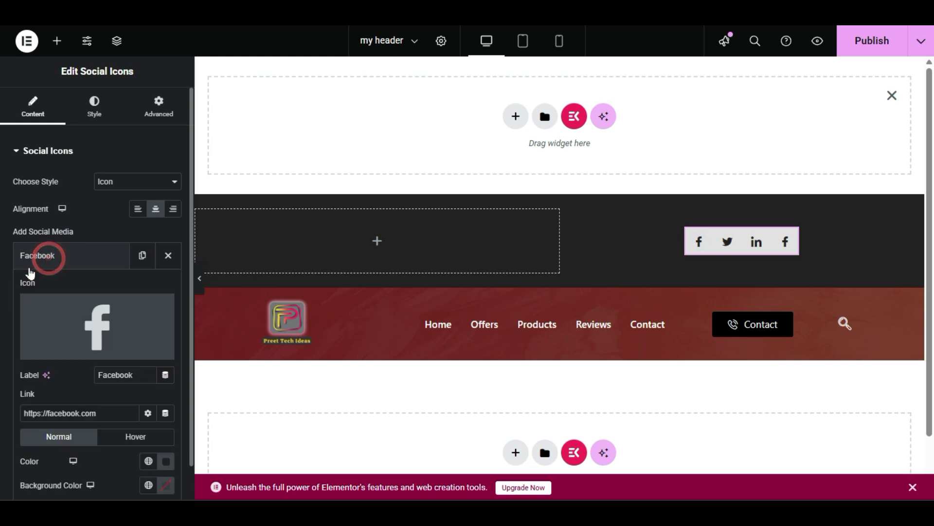
{"action": "scroll", "coordinate": [6, 292], "scroll_direction": "down", "scroll_amount": 1}
{"action": "scroll", "coordinate": [21, 287], "scroll_direction": "down", "scroll_amount": 1}
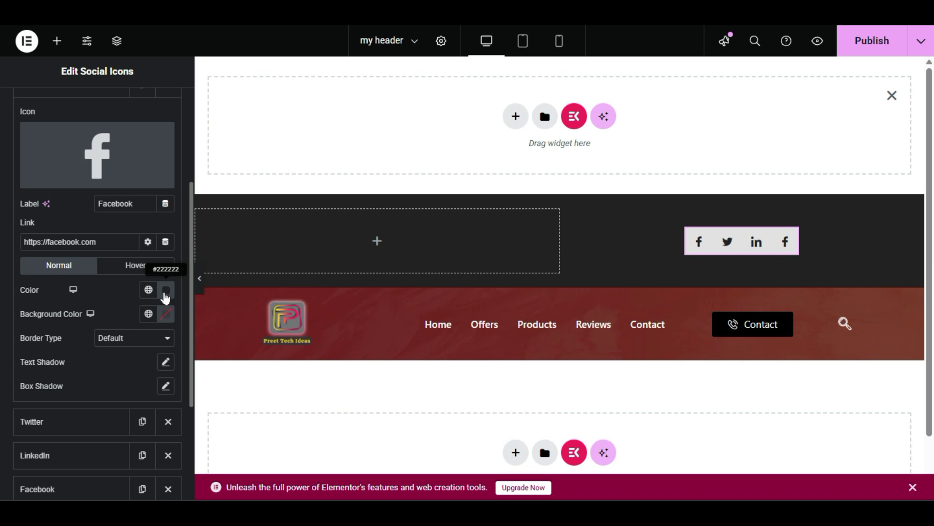
{"action": "left_click", "coordinate": [164, 293]}
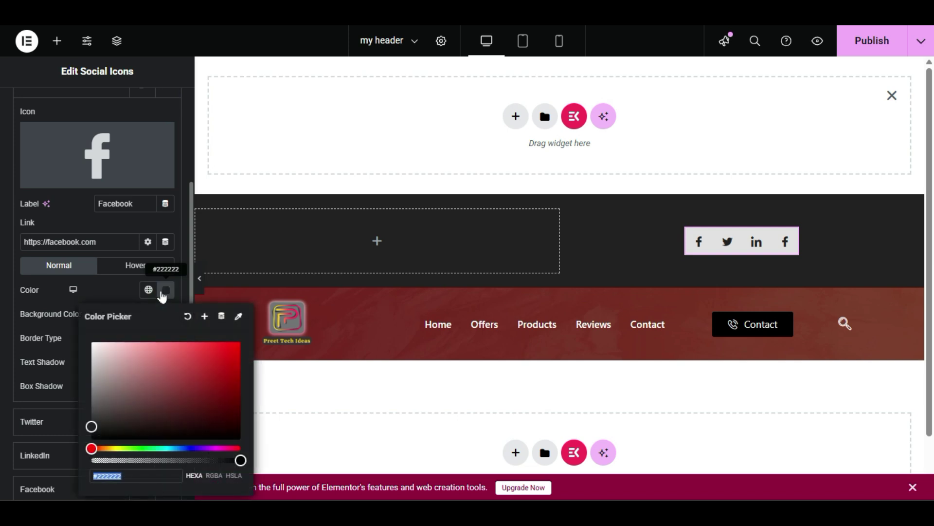
{"action": "left_click_drag", "start_coordinate": [182, 449], "coordinate": [190, 448]}
{"action": "left_click", "coordinate": [196, 354]}
{"action": "left_click", "coordinate": [193, 347]}
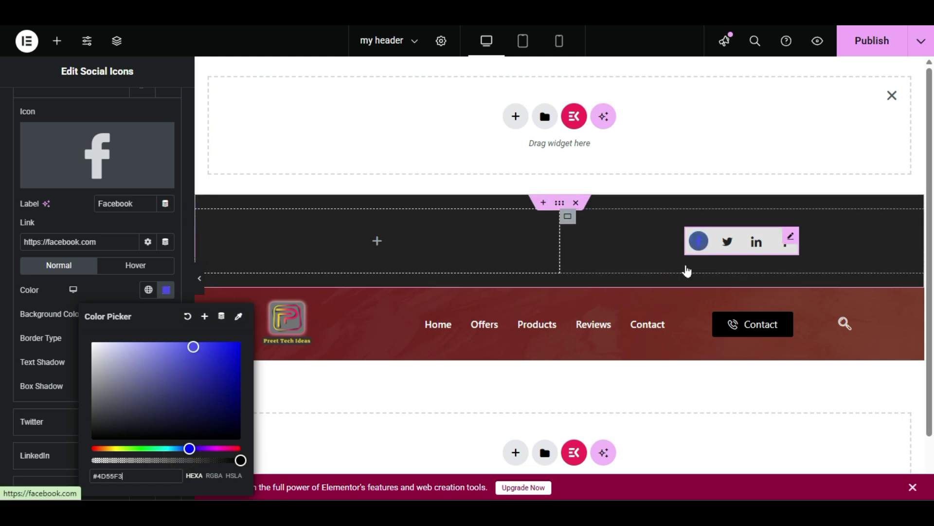
Set the first Facebook item's hover background color to black, #000000.
{"action": "left_click", "coordinate": [123, 269]}
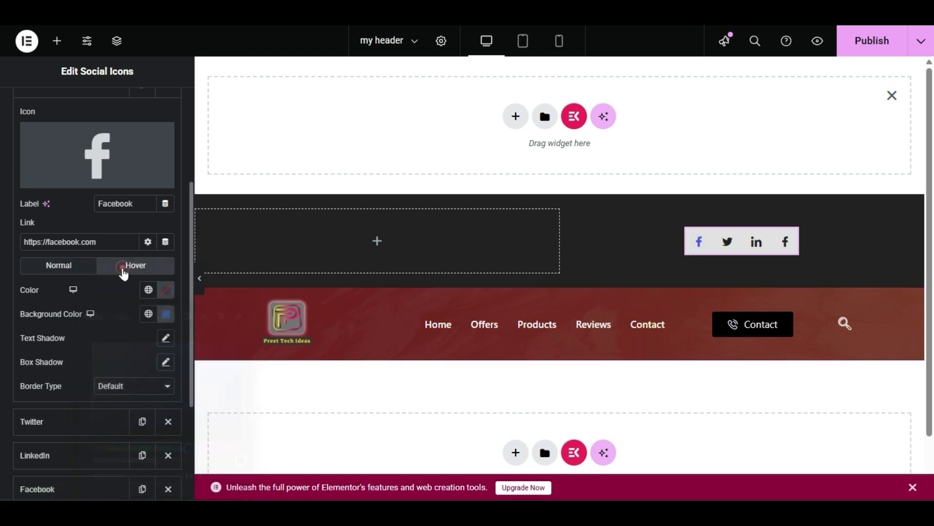
{"action": "left_click", "coordinate": [166, 314]}
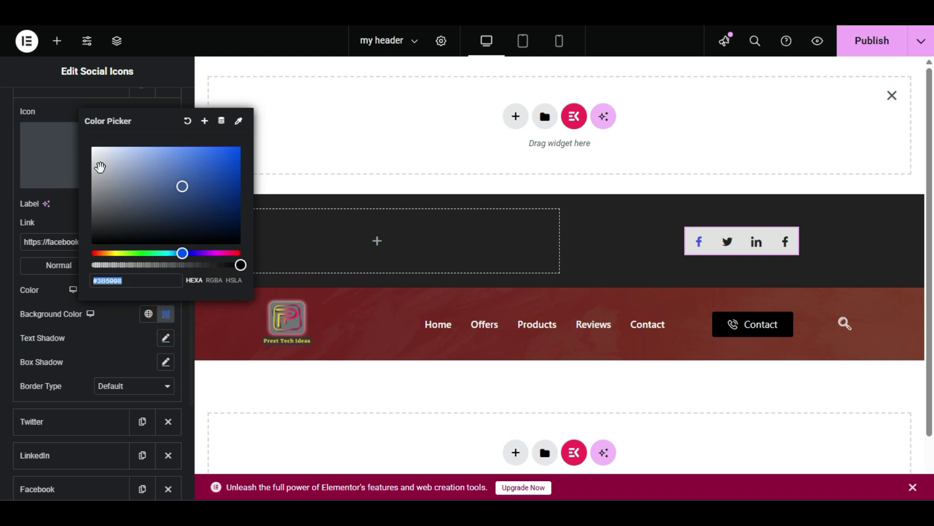
{"action": "left_click", "coordinate": [92, 146]}
{"action": "left_click_drag", "start_coordinate": [149, 205], "coordinate": [96, 243]}
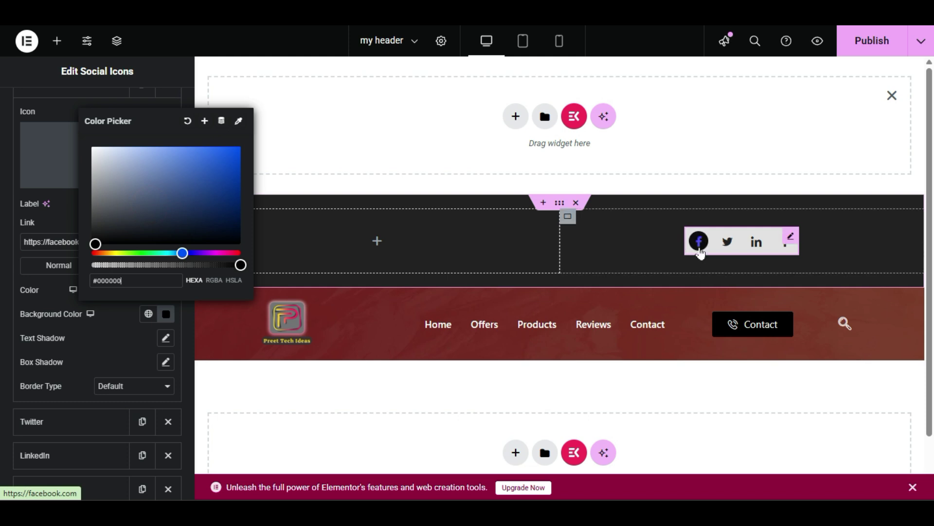
{"action": "left_click", "coordinate": [122, 362]}
{"action": "scroll", "coordinate": [98, 291], "scroll_direction": "up", "scroll_amount": 5}
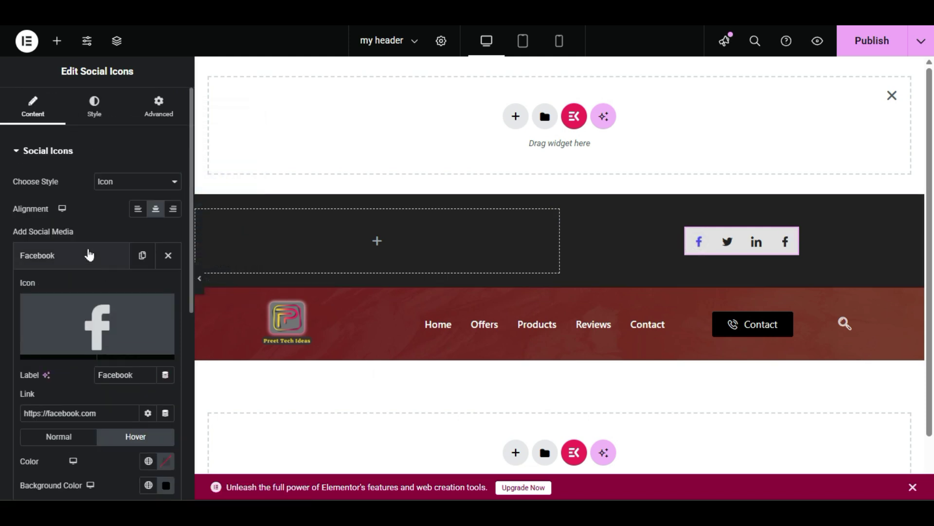
{"action": "left_click", "coordinate": [88, 254]}
Set the Twitter item's normal icon color to the red #EB2424.
{"action": "left_click", "coordinate": [75, 291]}
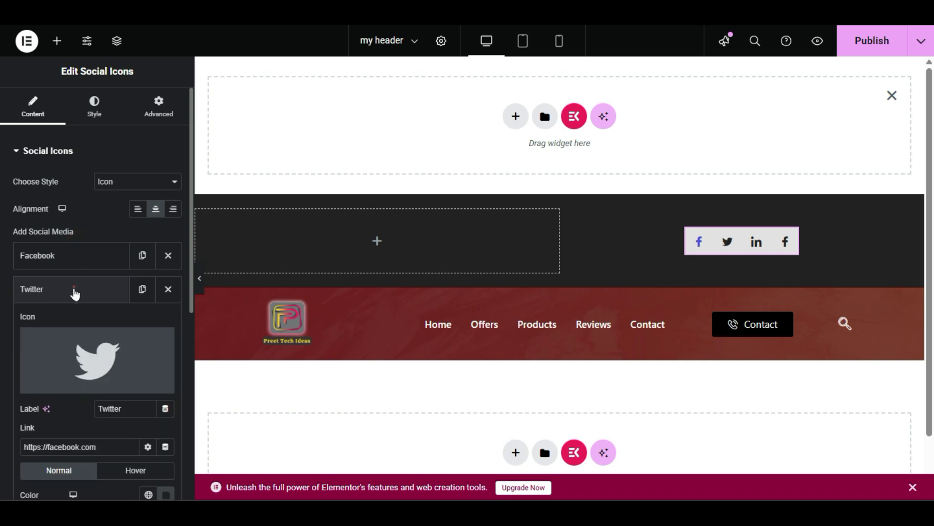
{"action": "scroll", "coordinate": [46, 244], "scroll_direction": "down", "scroll_amount": 4}
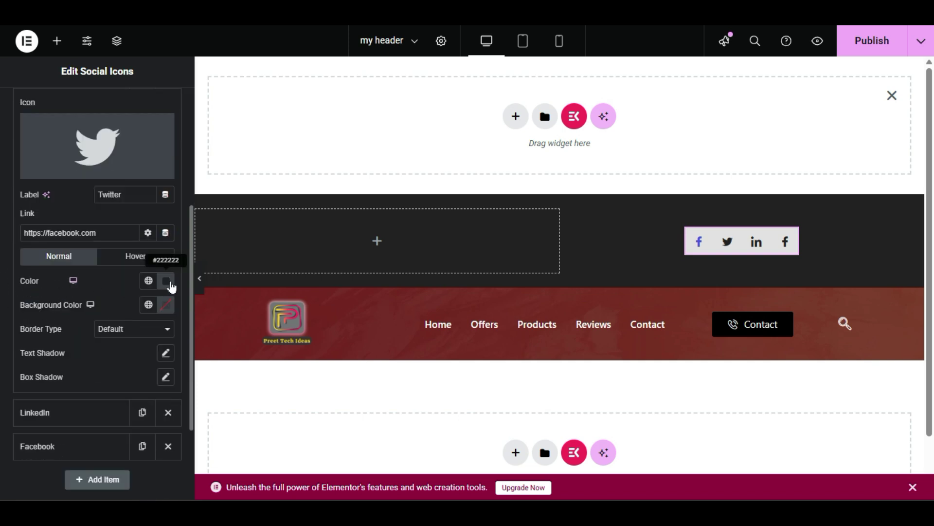
{"action": "left_click", "coordinate": [164, 289]}
{"action": "left_click_drag", "start_coordinate": [201, 354], "coordinate": [230, 337]}
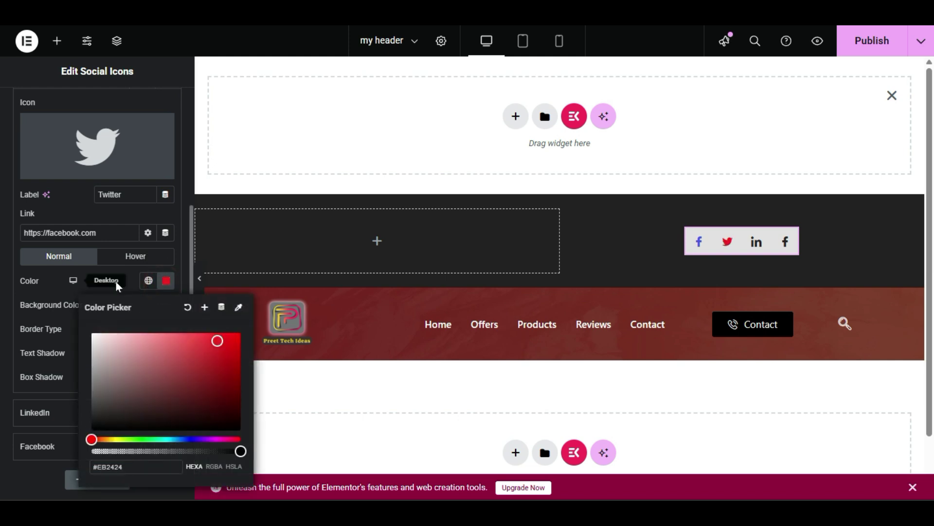
{"action": "left_click", "coordinate": [129, 280]}
{"action": "scroll", "coordinate": [83, 221], "scroll_direction": "up", "scroll_amount": 2}
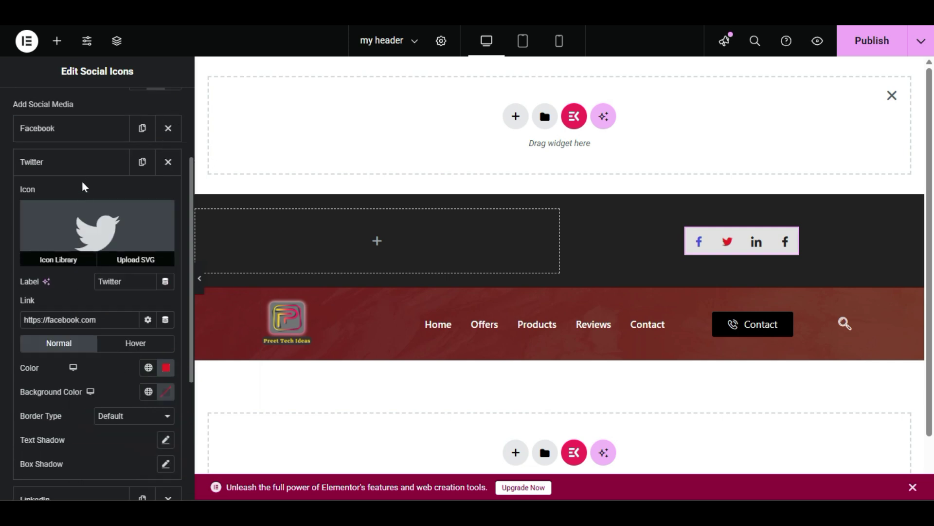
{"action": "left_click", "coordinate": [84, 166]}
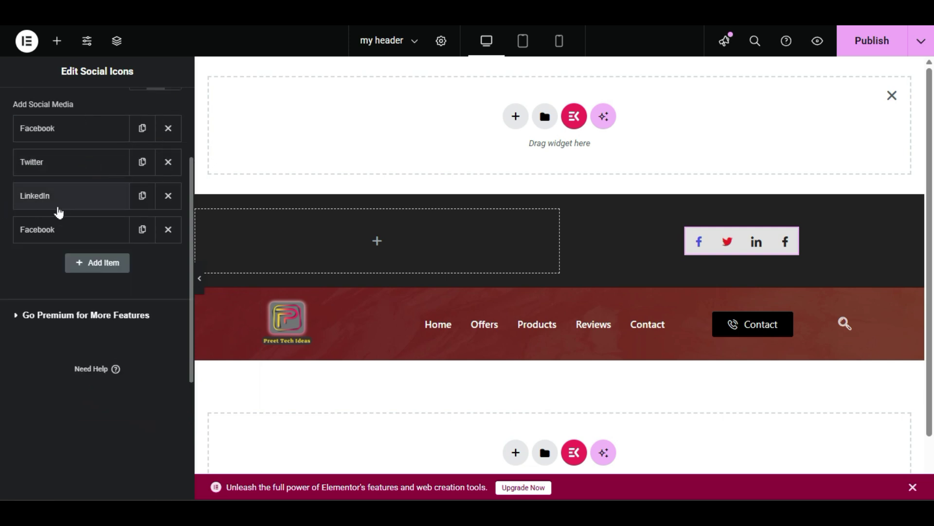
Set the LinkedIn item's normal icon color to the light blue #1AAEFF.
{"action": "left_click", "coordinate": [58, 204]}
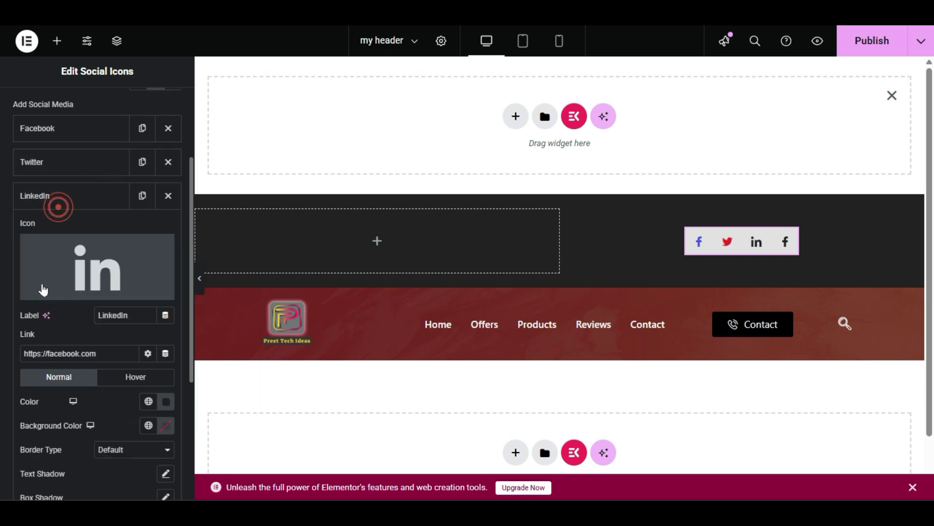
{"action": "scroll", "coordinate": [122, 357], "scroll_direction": "down", "scroll_amount": 1}
{"action": "left_click", "coordinate": [161, 362]}
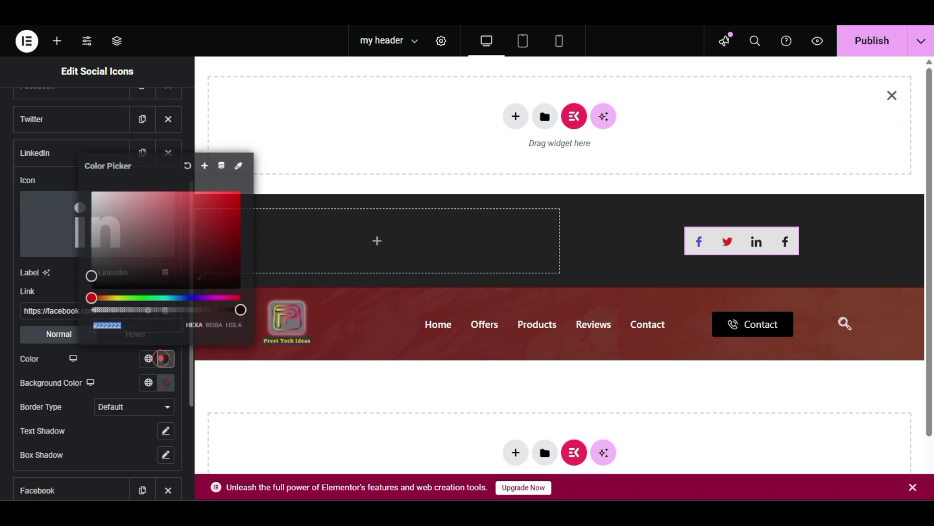
{"action": "left_click_drag", "start_coordinate": [169, 298], "coordinate": [175, 298]}
{"action": "left_click_drag", "start_coordinate": [204, 223], "coordinate": [225, 191]}
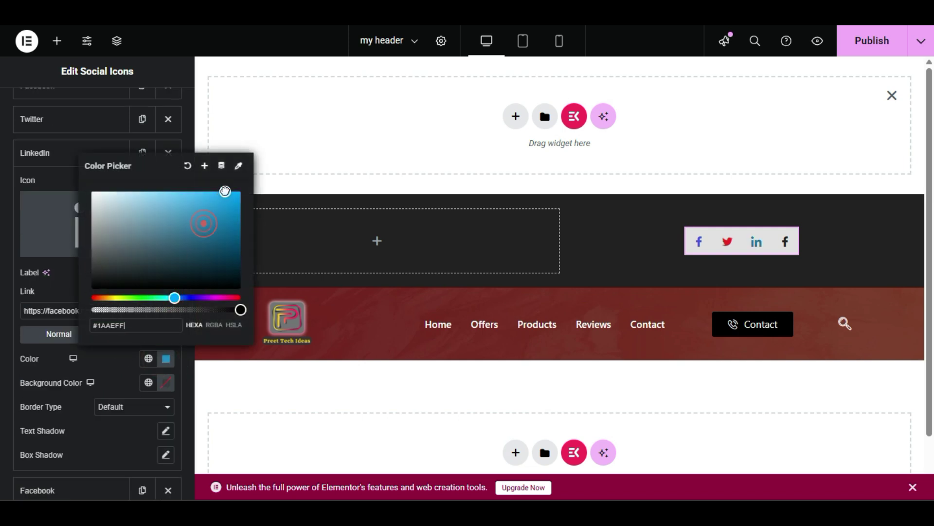
{"action": "left_click", "coordinate": [30, 351]}
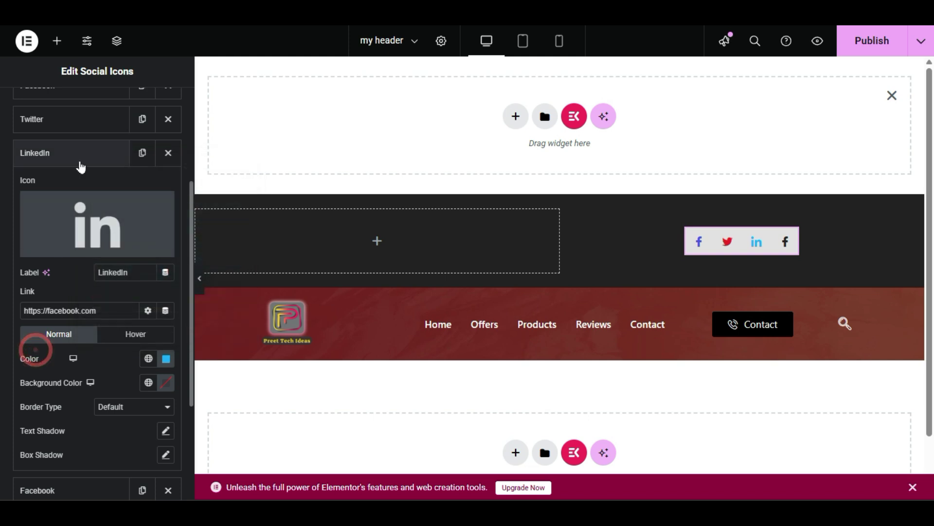
{"action": "left_click", "coordinate": [78, 153]}
{"action": "left_click", "coordinate": [68, 196]}
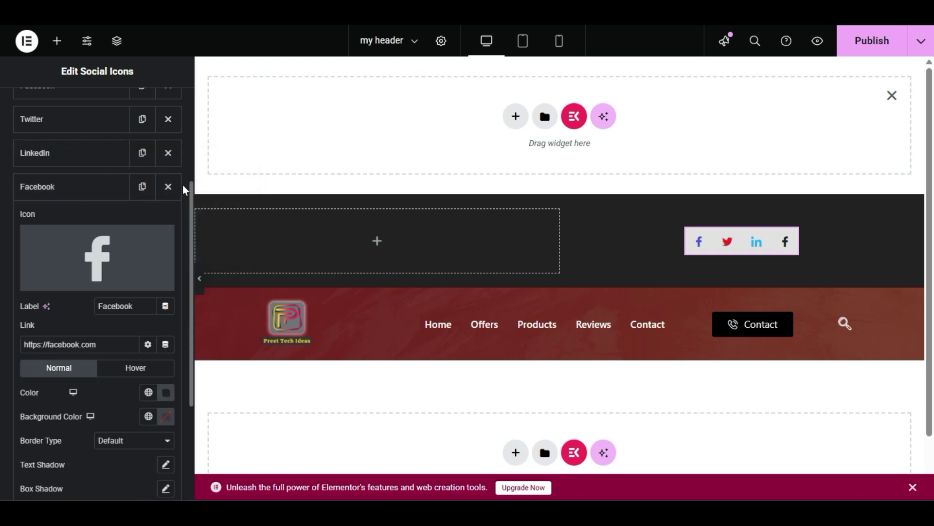
{"action": "left_click", "coordinate": [82, 194]}
{"action": "scroll", "coordinate": [97, 340], "scroll_direction": "up", "scroll_amount": 4}
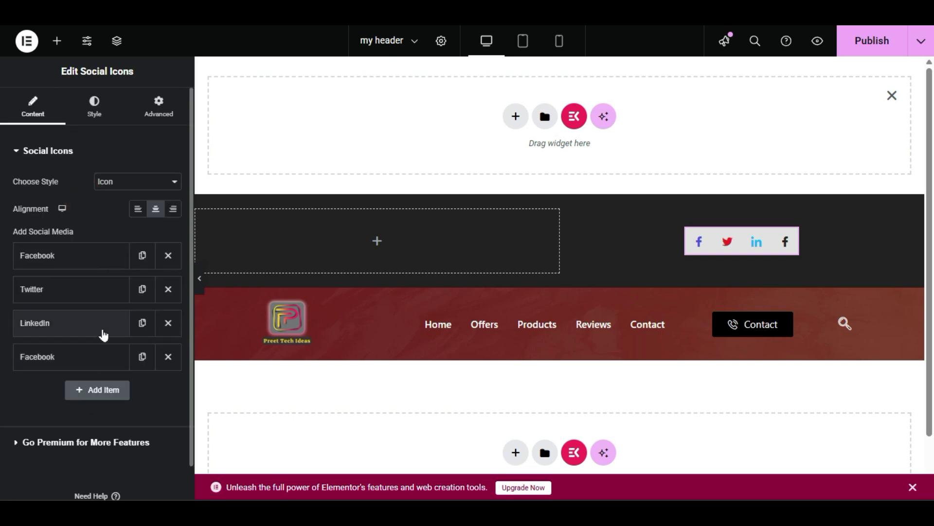
Delete the extra fourth Facebook item from the social icons list.
{"action": "left_click", "coordinate": [169, 358]}
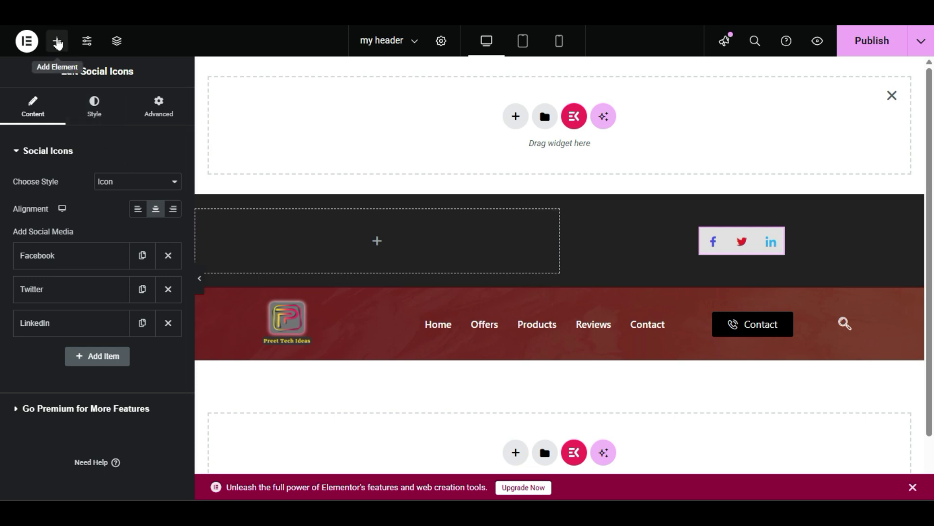
Add a Text Editor widget to the empty container of the top bar with the text "Free Shipping To USA" and preview the header.
{"action": "left_click", "coordinate": [57, 42]}
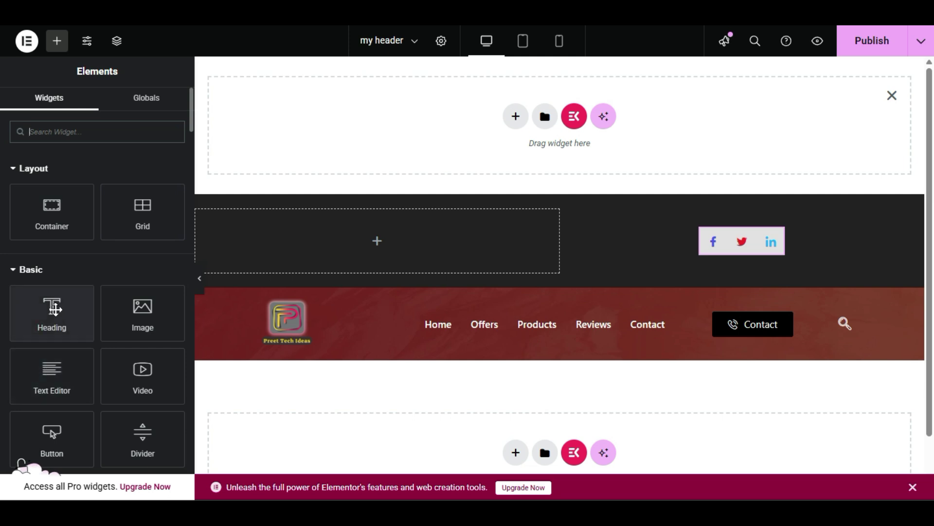
{"action": "left_click_drag", "start_coordinate": [57, 381], "coordinate": [376, 261]}
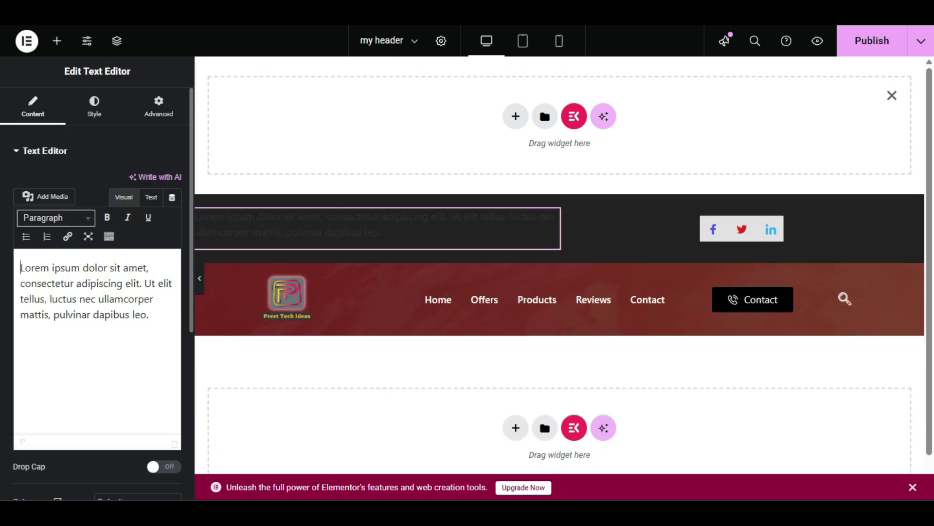
{"action": "triple_click", "coordinate": [163, 315]}
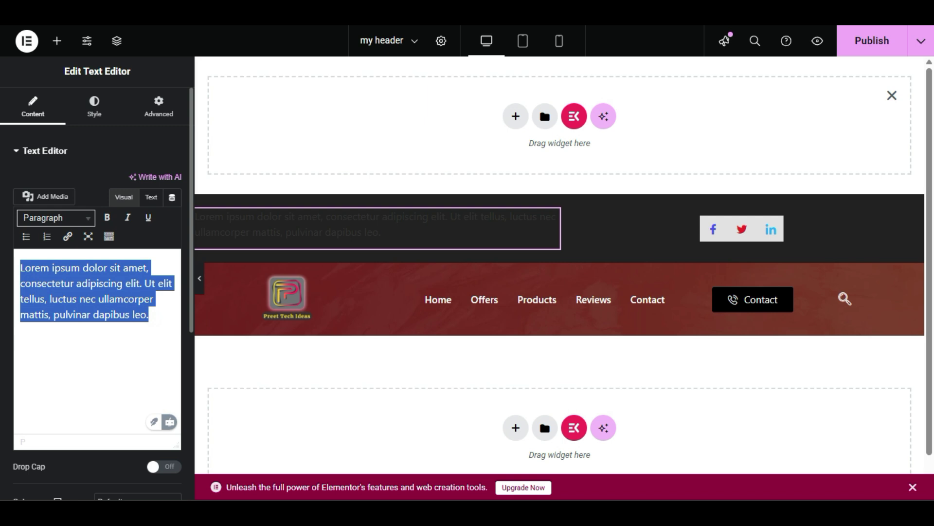
{"action": "type", "text": "Free Shipping To u"}
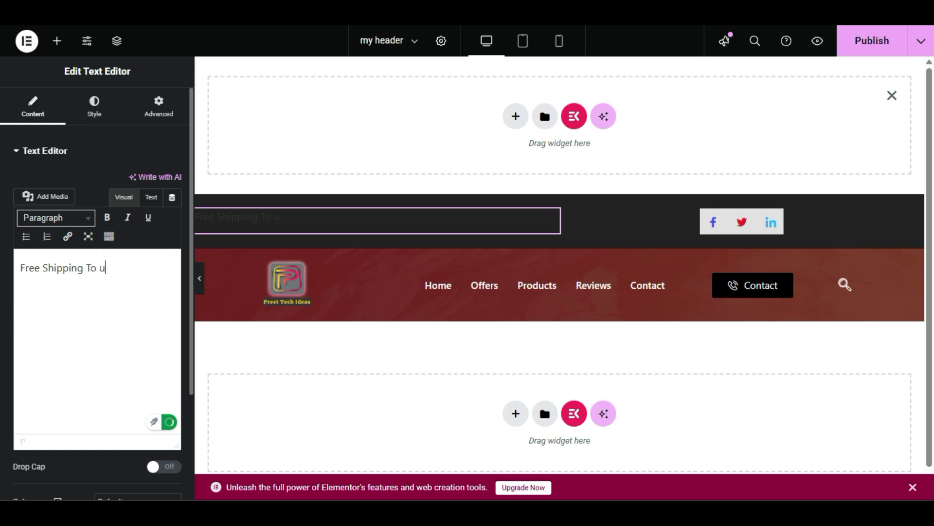
{"action": "type", "text": "USA"}
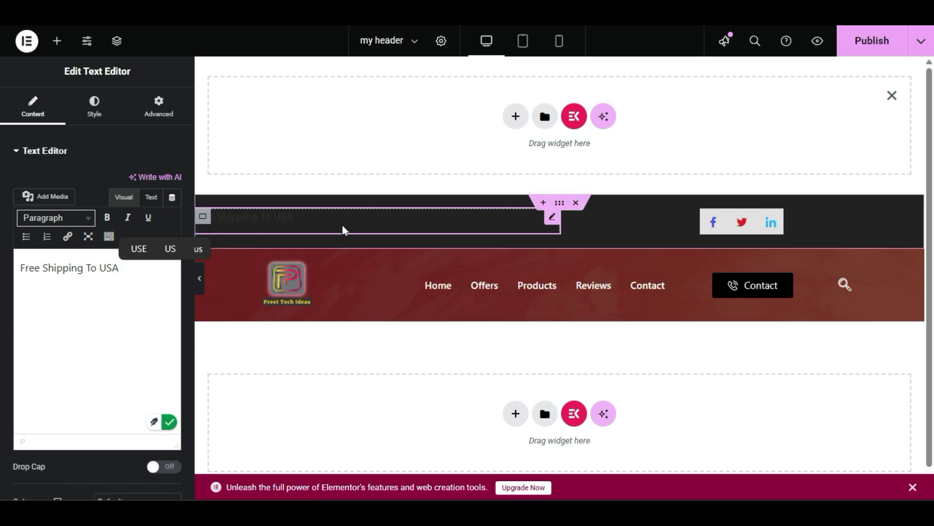
{"action": "left_click", "coordinate": [199, 278]}
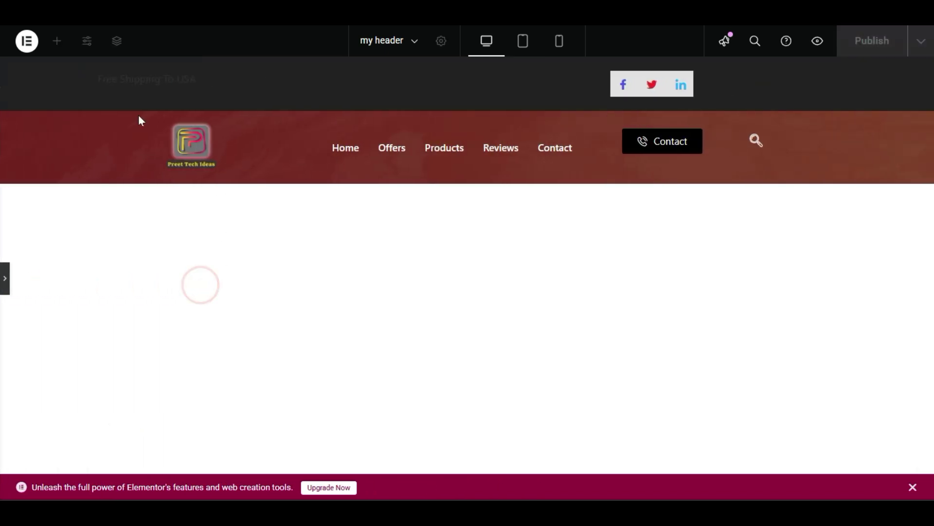
{"action": "left_click", "coordinate": [4, 275]}
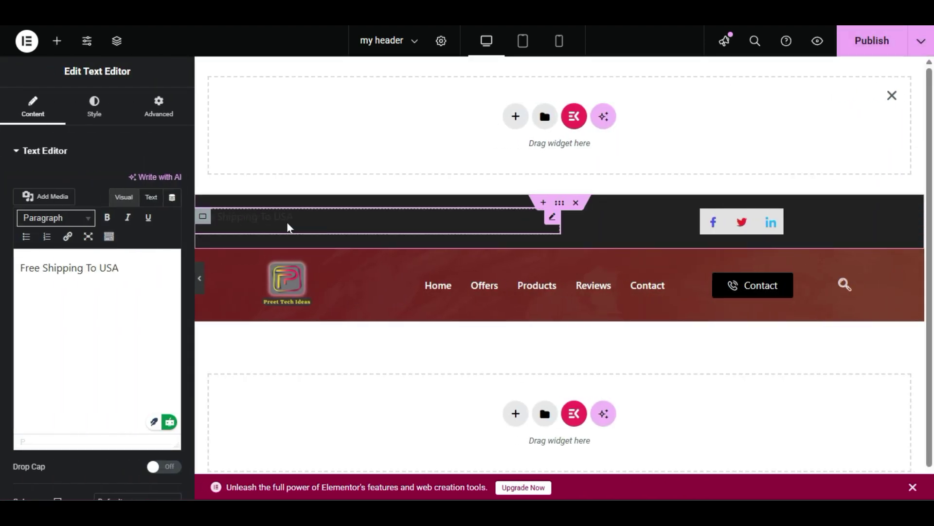
Set the normal text color of the "Free Shipping To USA" text to white.
{"action": "left_click", "coordinate": [94, 104]}
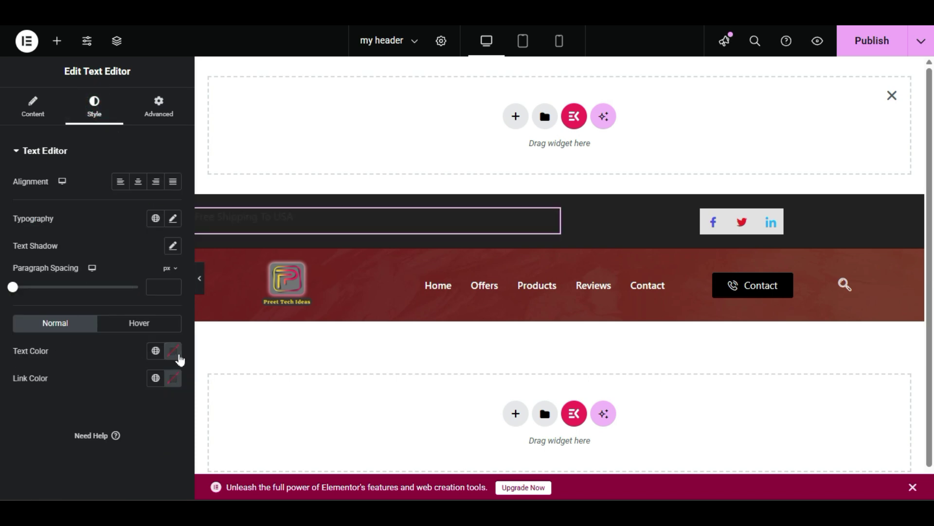
{"action": "left_click", "coordinate": [174, 350]}
{"action": "left_click_drag", "start_coordinate": [117, 197], "coordinate": [98, 185]}
{"action": "left_click", "coordinate": [62, 403]}
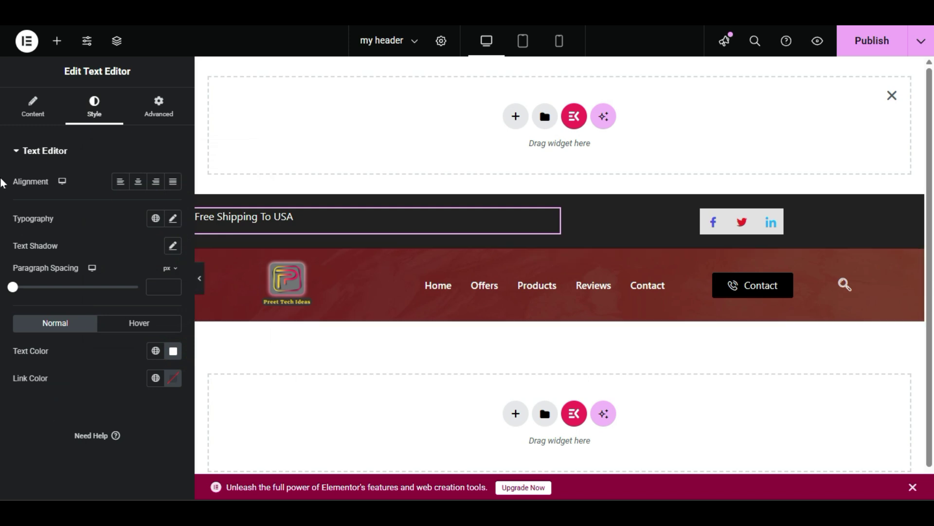
Try center alignment for the "Free Shipping To USA" text and preview the header.
{"action": "left_click", "coordinate": [137, 184]}
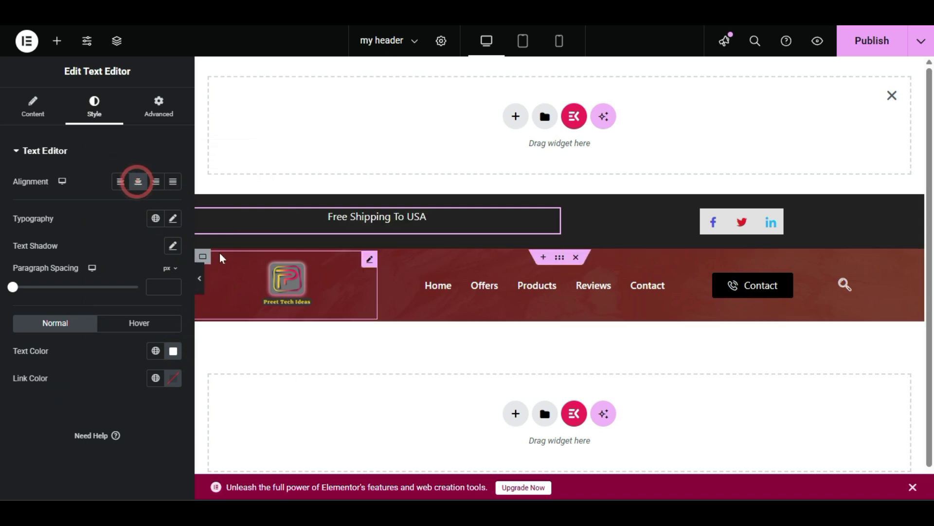
{"action": "left_click", "coordinate": [196, 280]}
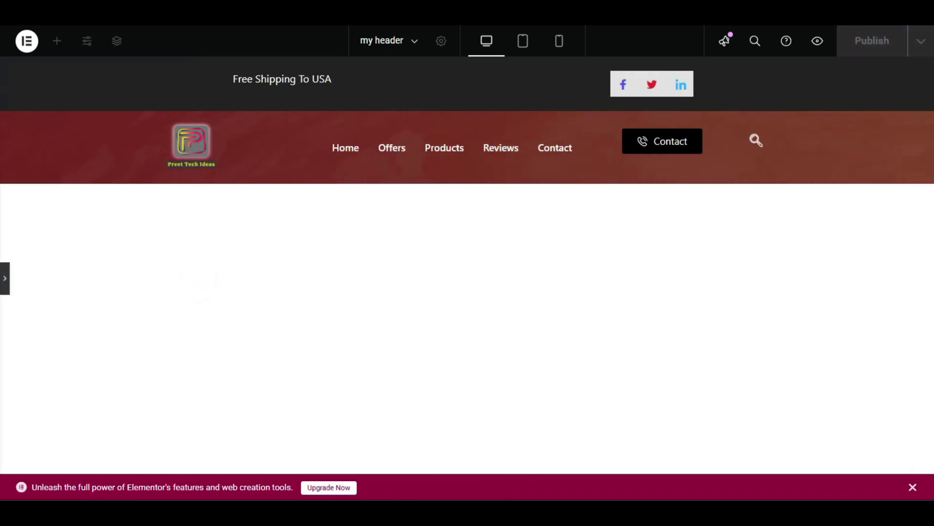
{"action": "left_click", "coordinate": [4, 278]}
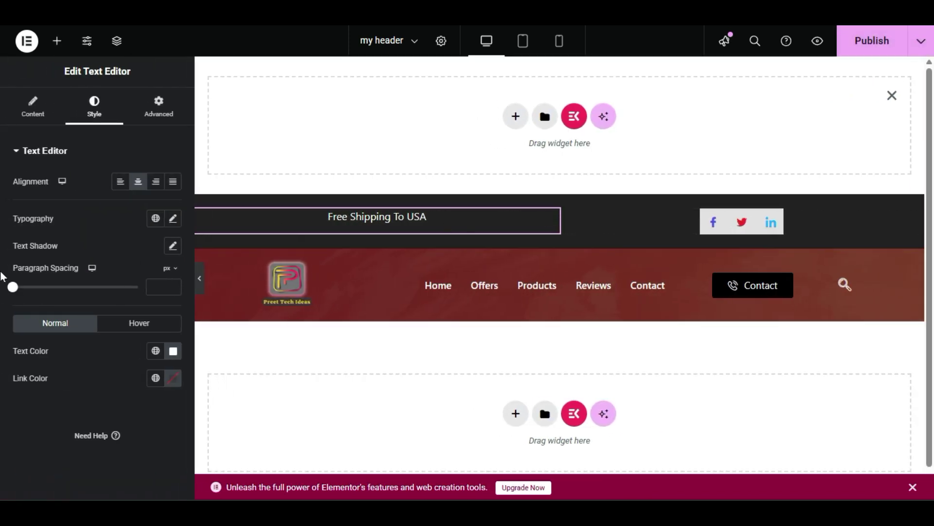
{"action": "left_click", "coordinate": [32, 105]}
{"action": "left_click", "coordinate": [146, 261]}
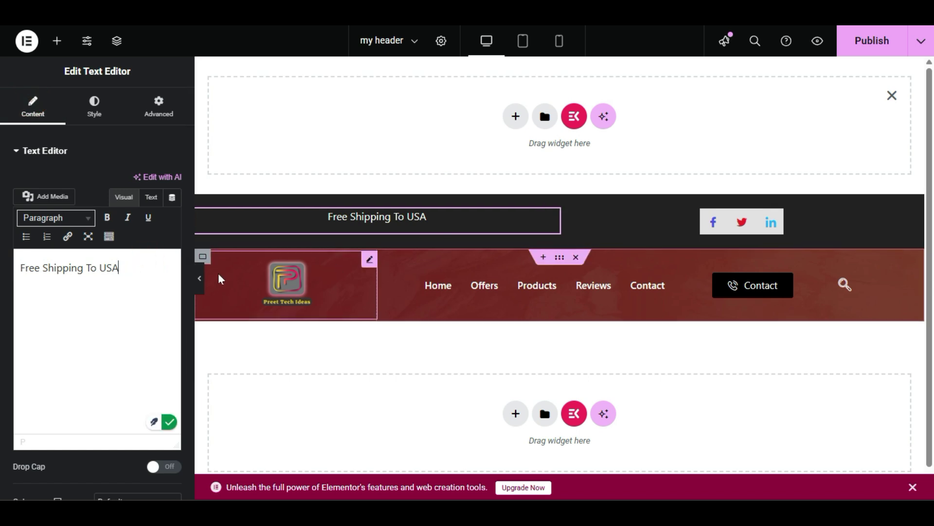
{"action": "left_click", "coordinate": [200, 277]}
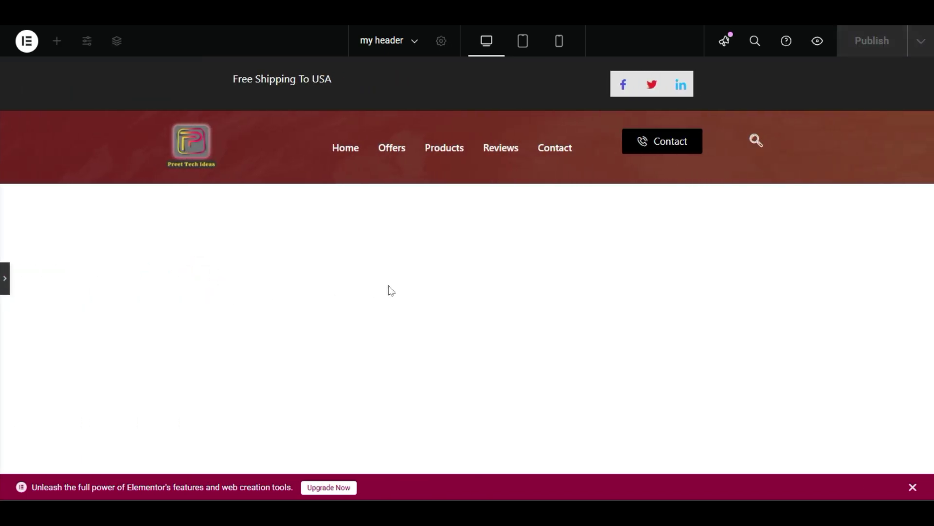
{"action": "left_click", "coordinate": [5, 277]}
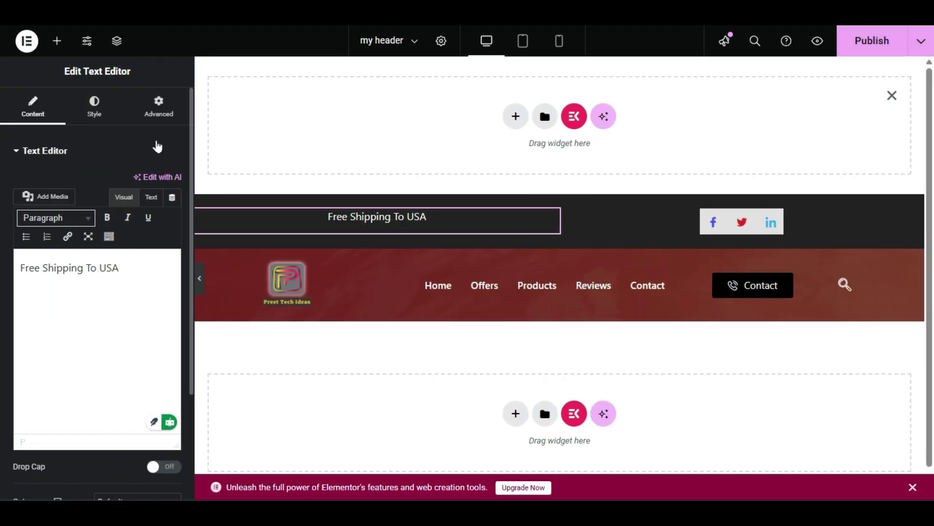
Align the "Free Shipping To USA" text to the left and preview the header.
{"action": "left_click", "coordinate": [88, 122]}
{"action": "left_click", "coordinate": [121, 182]}
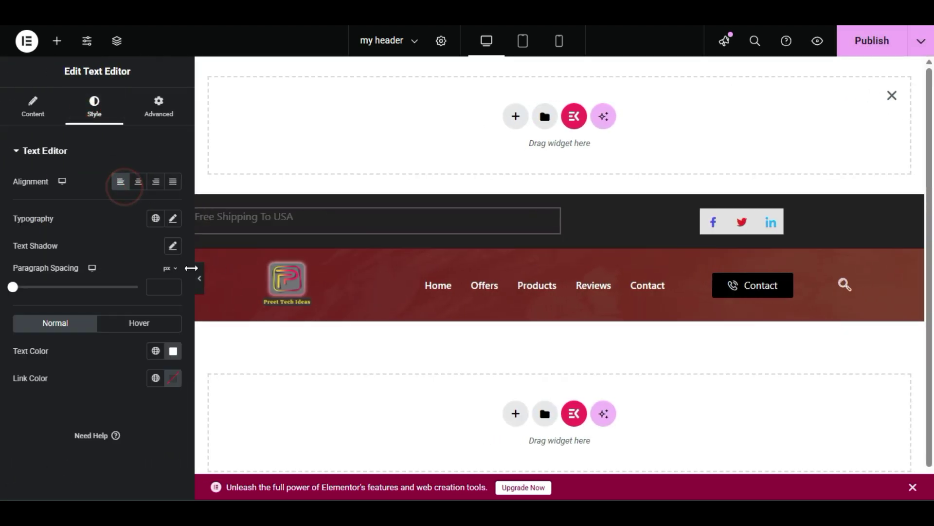
{"action": "left_click", "coordinate": [198, 281]}
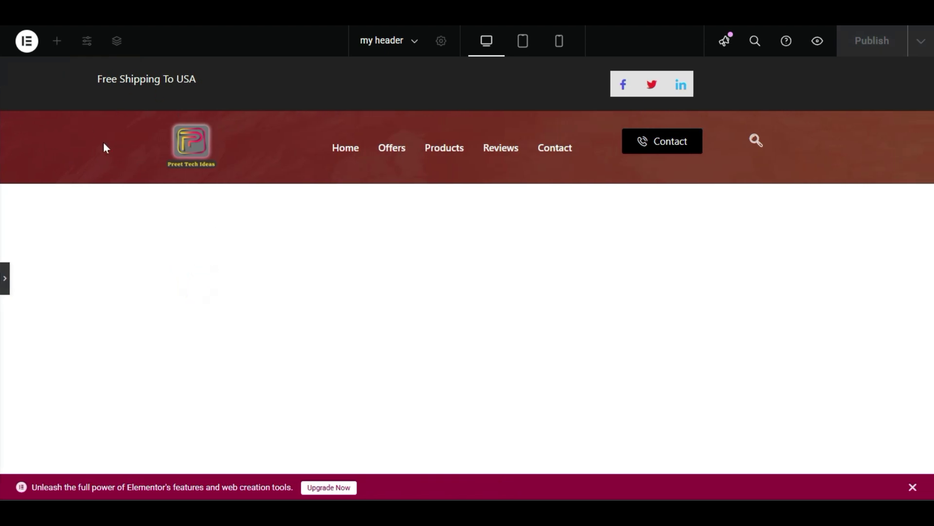
{"action": "key", "text": "ctrl+p"}
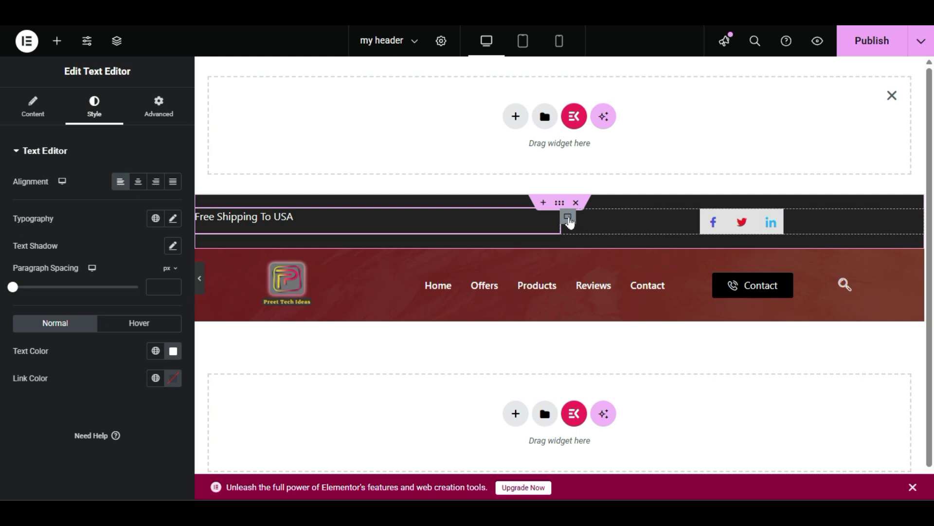
Open the top bar's social icons widget for editing and show its content settings.
{"action": "left_click", "coordinate": [568, 218]}
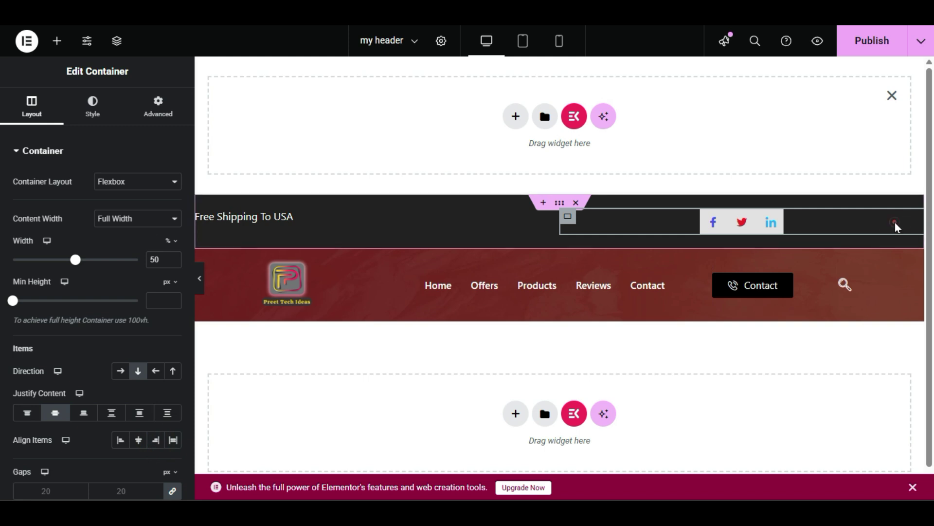
{"action": "left_click", "coordinate": [773, 217]}
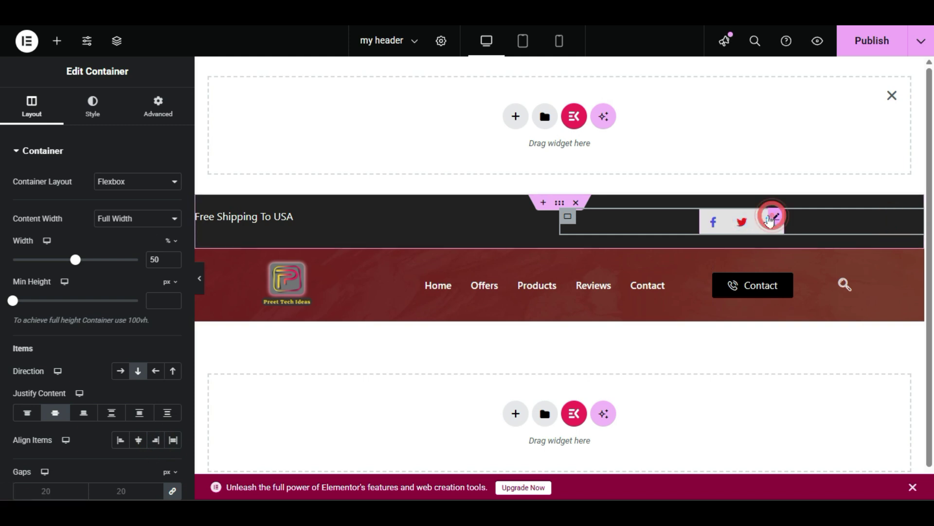
{"action": "left_click", "coordinate": [93, 109]}
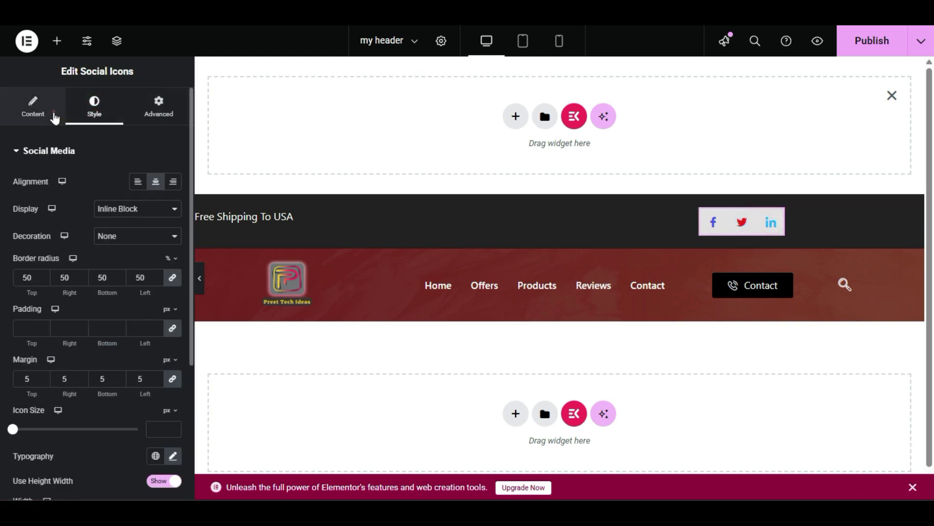
{"action": "left_click", "coordinate": [53, 114]}
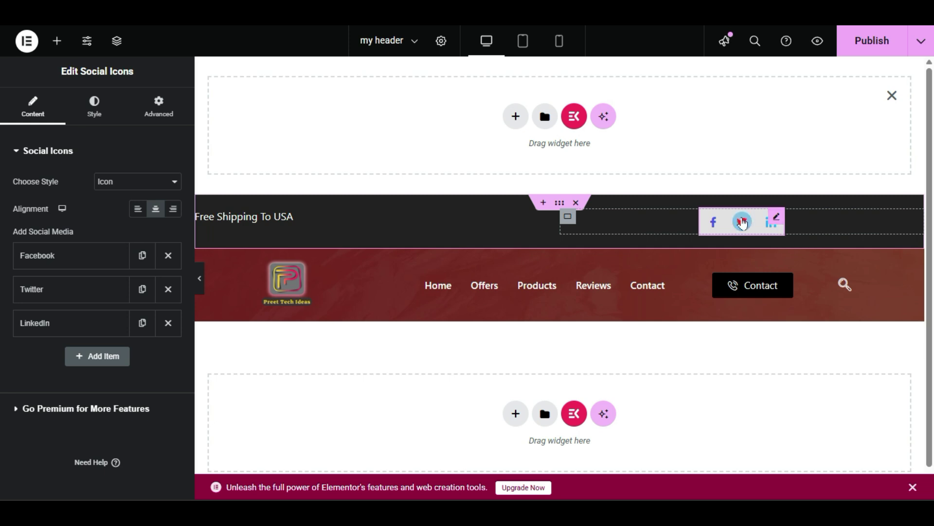
{"action": "right_click", "coordinate": [768, 214]}
{"action": "left_click", "coordinate": [763, 208]}
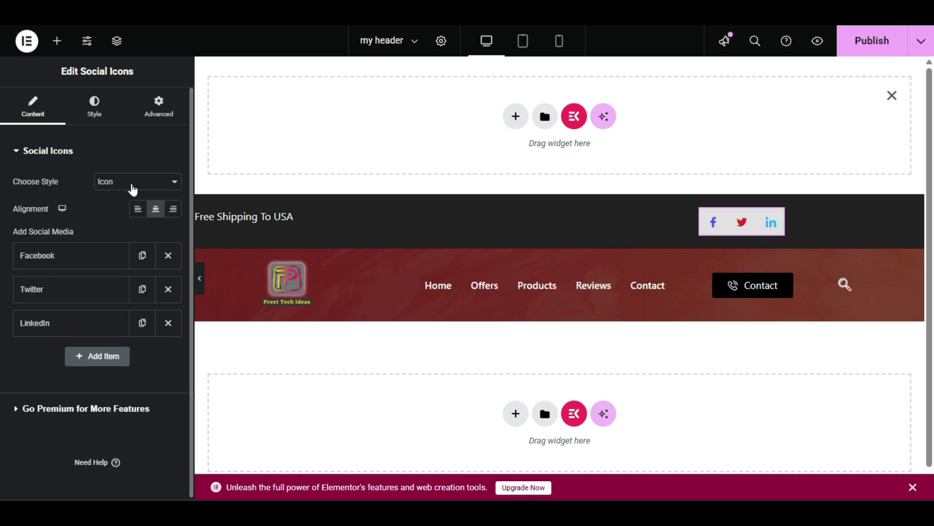
Try the Text display style for the social icons and return it to Icon.
{"action": "left_click", "coordinate": [133, 187]}
{"action": "left_click", "coordinate": [129, 213]}
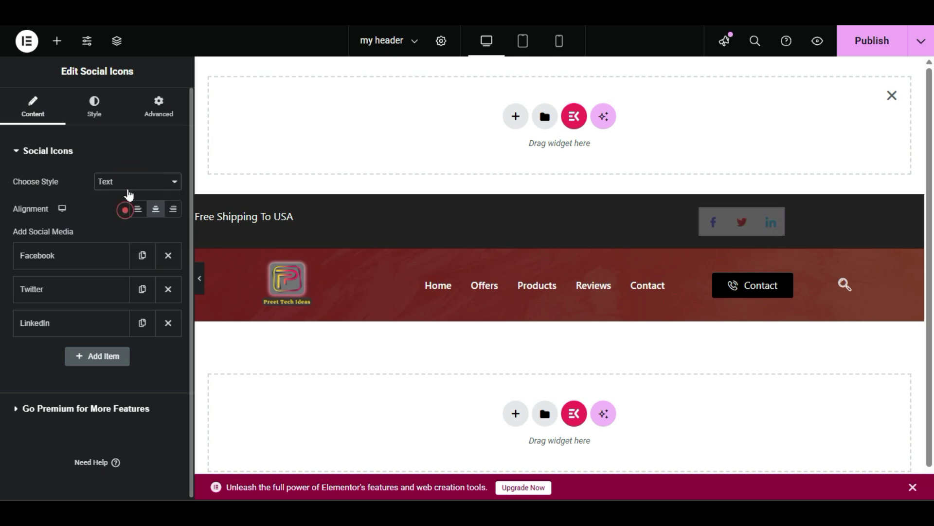
{"action": "left_click", "coordinate": [131, 188]}
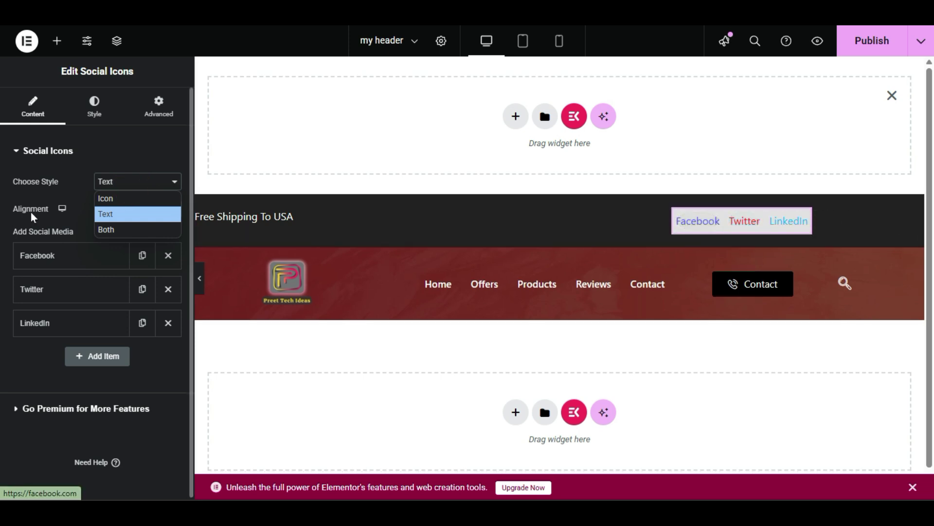
{"action": "left_click", "coordinate": [107, 192]}
{"action": "key", "text": "Up"}
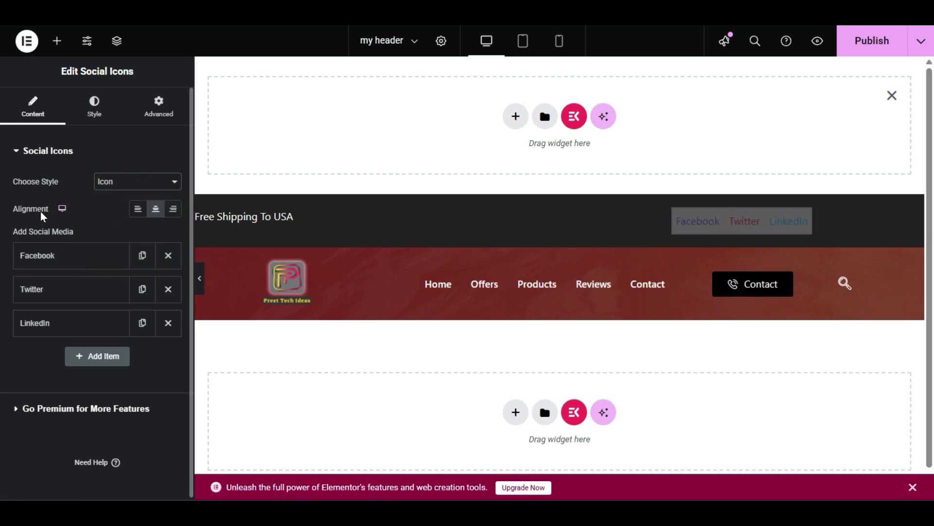
Set the social icons' content alignment to right and preview the header.
{"action": "left_click", "coordinate": [172, 210]}
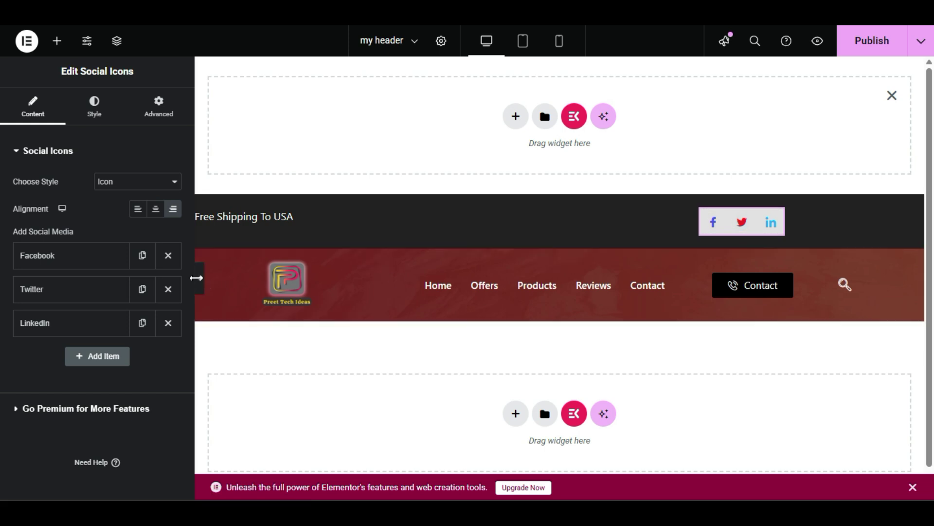
{"action": "left_click", "coordinate": [196, 278]}
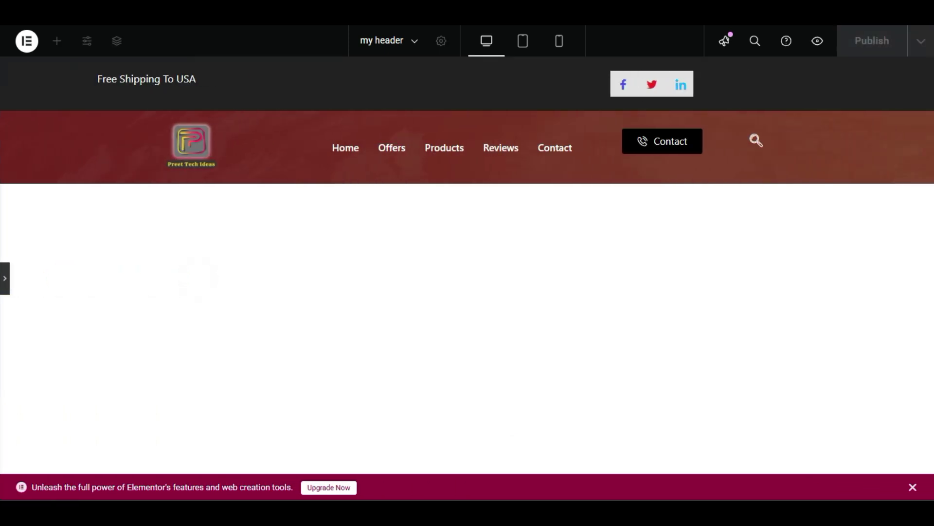
{"action": "left_click", "coordinate": [5, 278]}
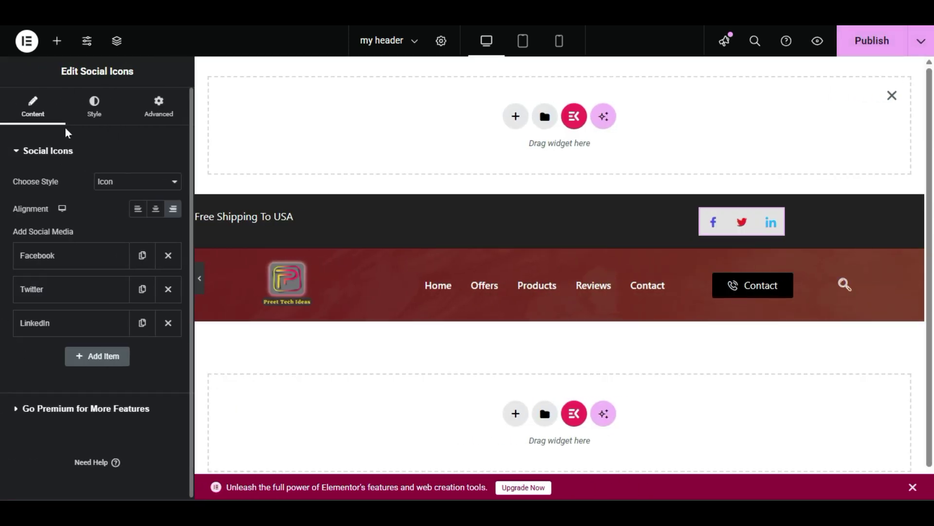
Try right alignment in the social icons' style settings and return it to center.
{"action": "left_click", "coordinate": [91, 109]}
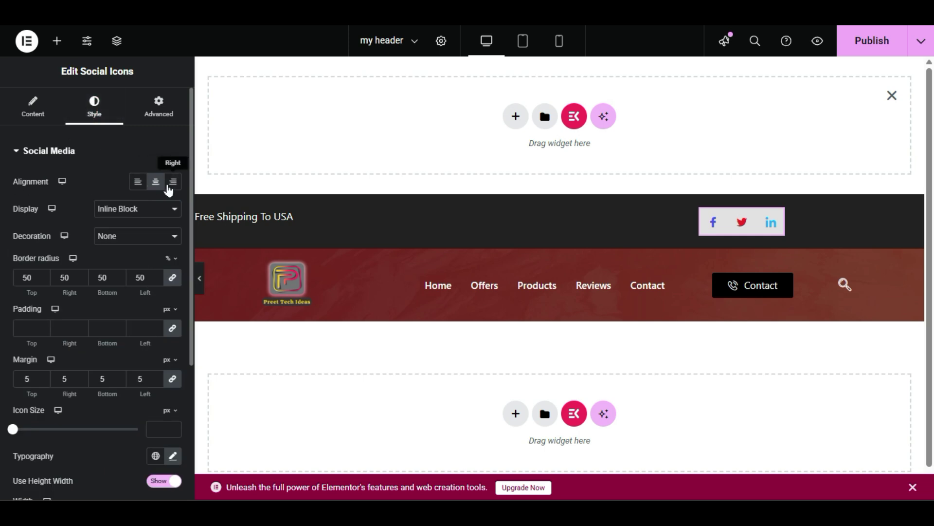
{"action": "left_click", "coordinate": [172, 183]}
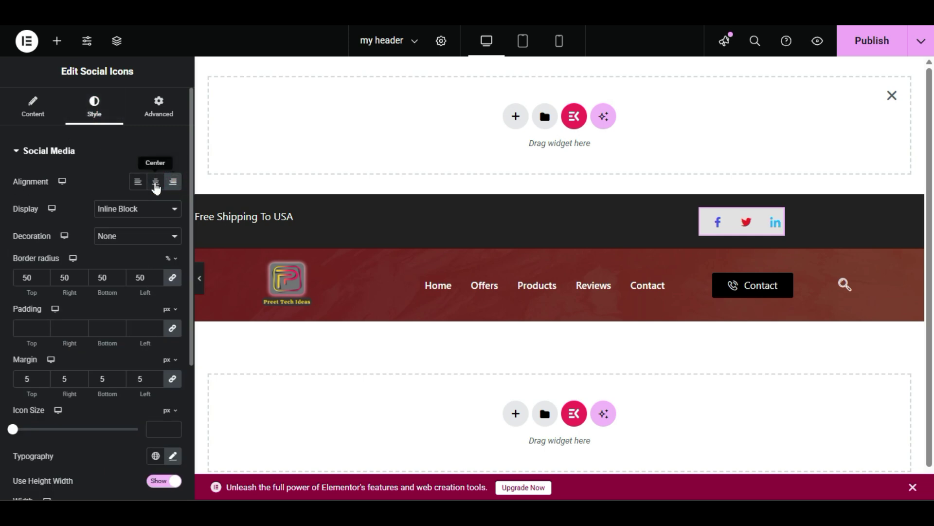
{"action": "left_click", "coordinate": [156, 184]}
Unlink the social icons' border radius values and set the right radius to 0.
{"action": "scroll", "coordinate": [57, 336], "scroll_direction": "down", "scroll_amount": 1}
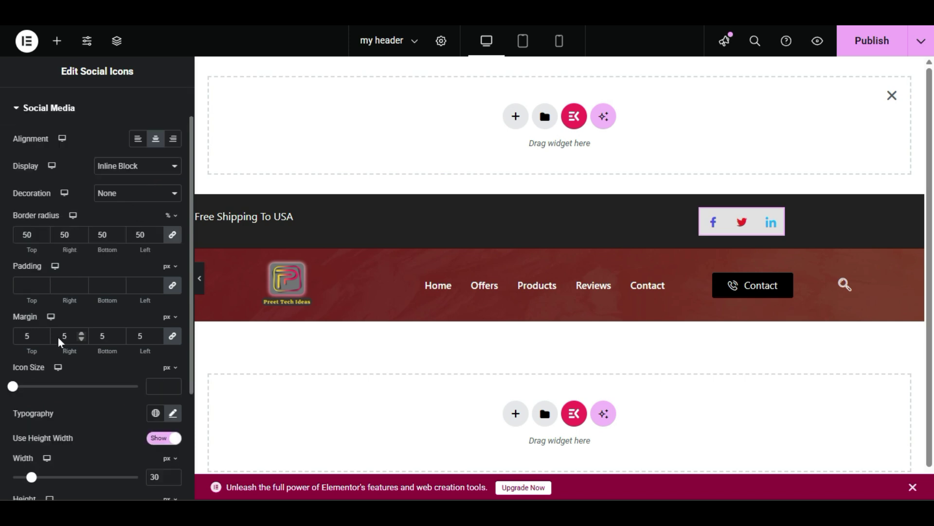
{"action": "scroll", "coordinate": [60, 342], "scroll_direction": "down", "scroll_amount": 1}
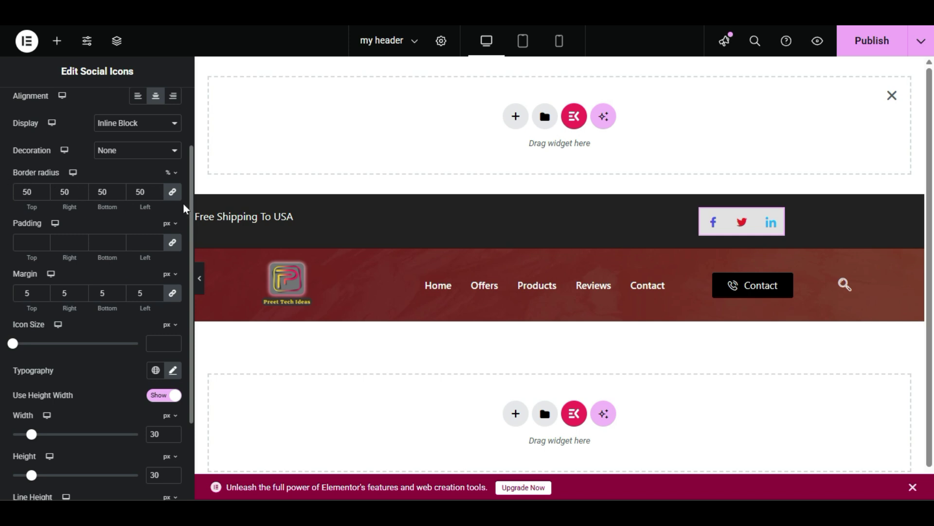
{"action": "left_click", "coordinate": [172, 193]}
{"action": "double_click", "coordinate": [64, 192]}
{"action": "type", "text": "0"}
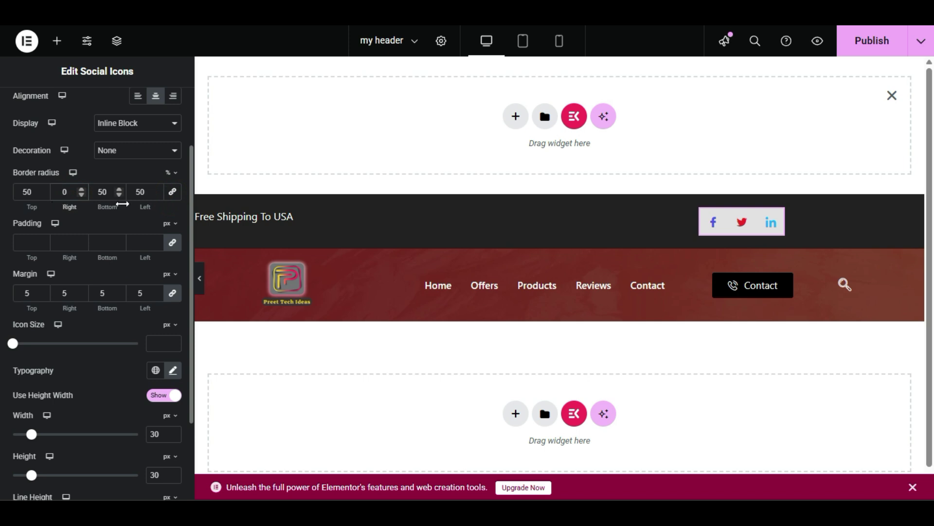
Set the social icons' left border radius to 0.
{"action": "double_click", "coordinate": [143, 192]}
{"action": "type", "text": "0"}
{"action": "left_click", "coordinate": [131, 218]}
Set the social icons' width to 49 px and height to 28 px, and preview the header.
{"action": "scroll", "coordinate": [117, 282], "scroll_direction": "down", "scroll_amount": 2}
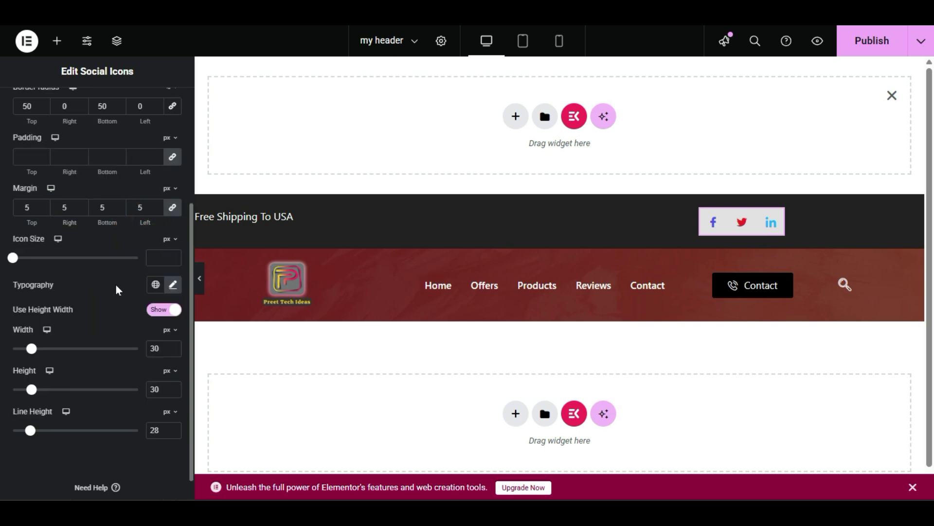
{"action": "scroll", "coordinate": [116, 292], "scroll_direction": "down", "scroll_amount": 1}
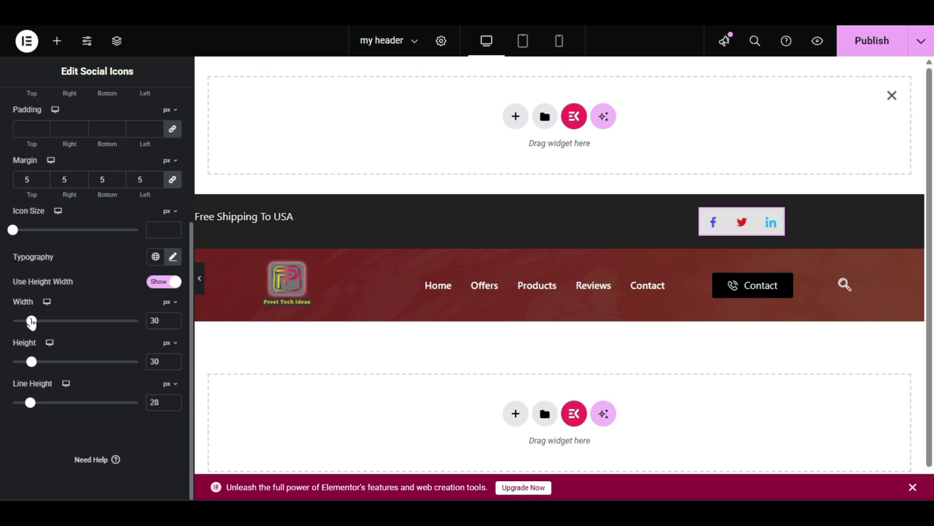
{"action": "mouse_move", "coordinate": [33, 322]}
{"action": "left_mouse_down"}
{"action": "mouse_move", "coordinate": [86, 319]}
{"action": "mouse_move", "coordinate": [28, 323]}
{"action": "left_mouse_up"}
{"action": "mouse_move", "coordinate": [29, 361]}
{"action": "left_mouse_down"}
{"action": "mouse_move", "coordinate": [46, 369]}
{"action": "mouse_move", "coordinate": [25, 371]}
{"action": "mouse_move", "coordinate": [32, 373]}
{"action": "left_mouse_up"}
{"action": "left_click_drag", "start_coordinate": [28, 322], "coordinate": [43, 332]}
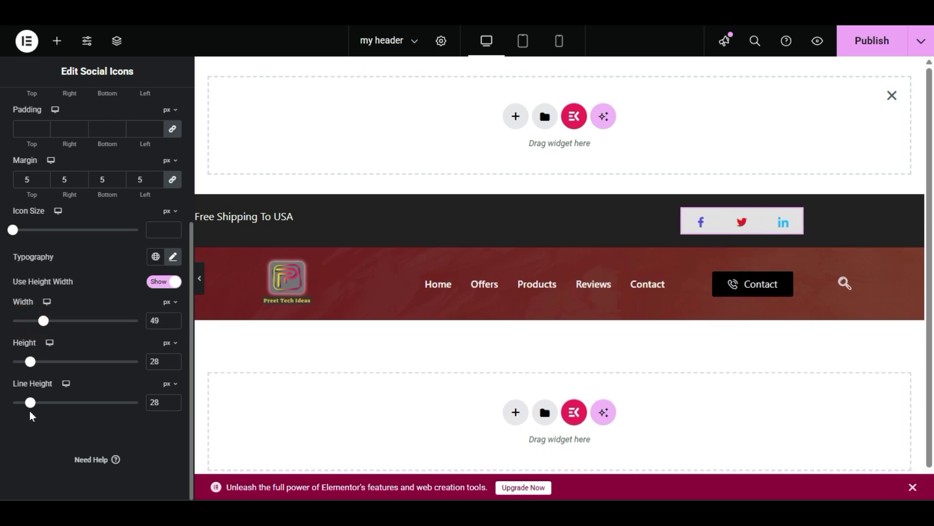
{"action": "mouse_move", "coordinate": [32, 405]}
{"action": "left_mouse_down"}
{"action": "mouse_move", "coordinate": [17, 410]}
{"action": "mouse_move", "coordinate": [28, 411]}
{"action": "left_mouse_up"}
{"action": "left_click", "coordinate": [197, 283]}
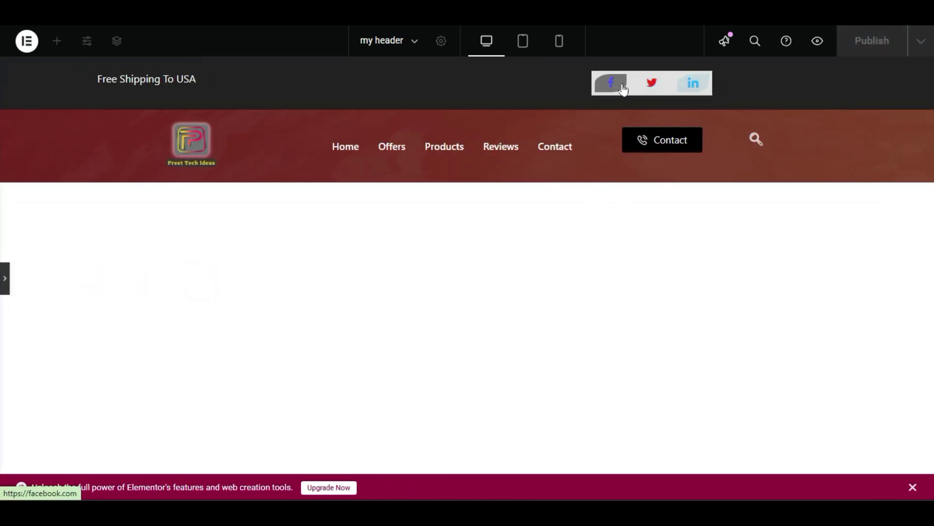
{"action": "left_click", "coordinate": [5, 278]}
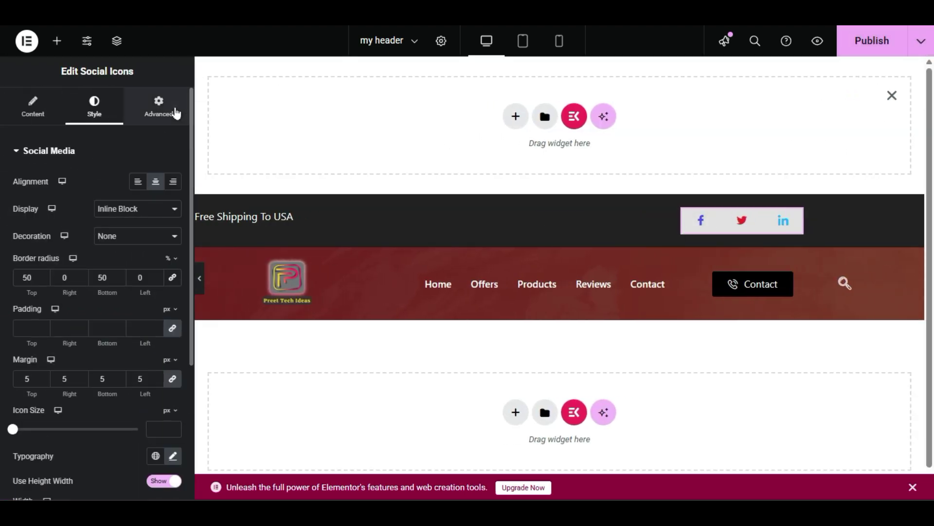
Set the social icons widget's Align Self to End, check it in preview, and publish the header.
{"action": "left_click", "coordinate": [171, 111]}
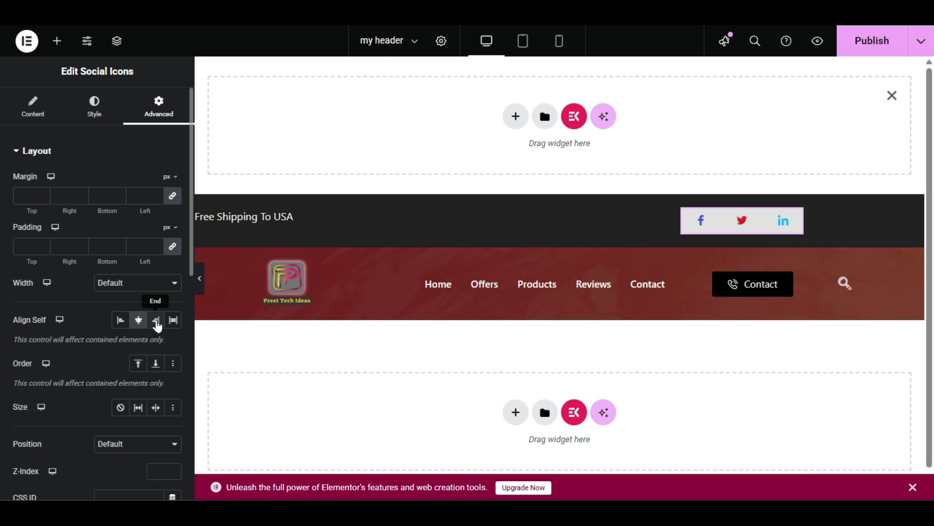
{"action": "left_click", "coordinate": [155, 320]}
{"action": "left_click", "coordinate": [199, 279]}
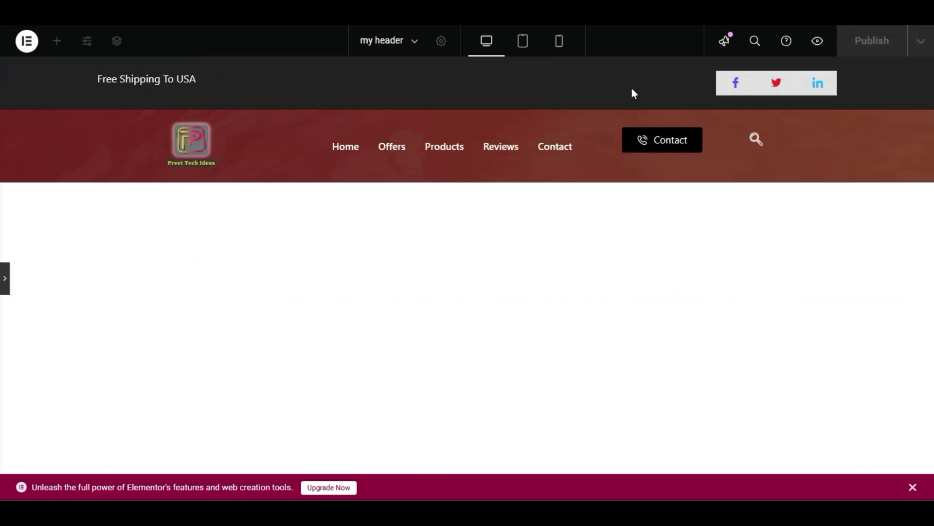
{"action": "left_click", "coordinate": [5, 278]}
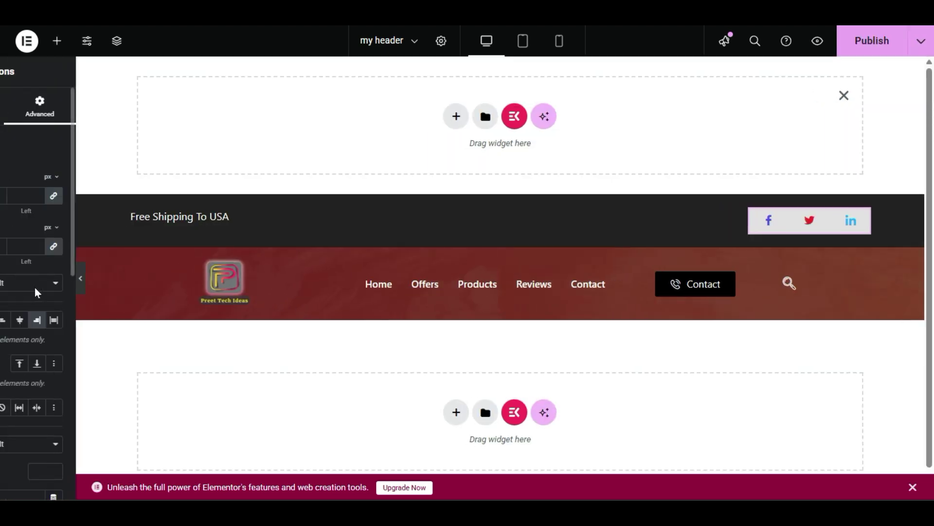
{"action": "left_click", "coordinate": [876, 51]}
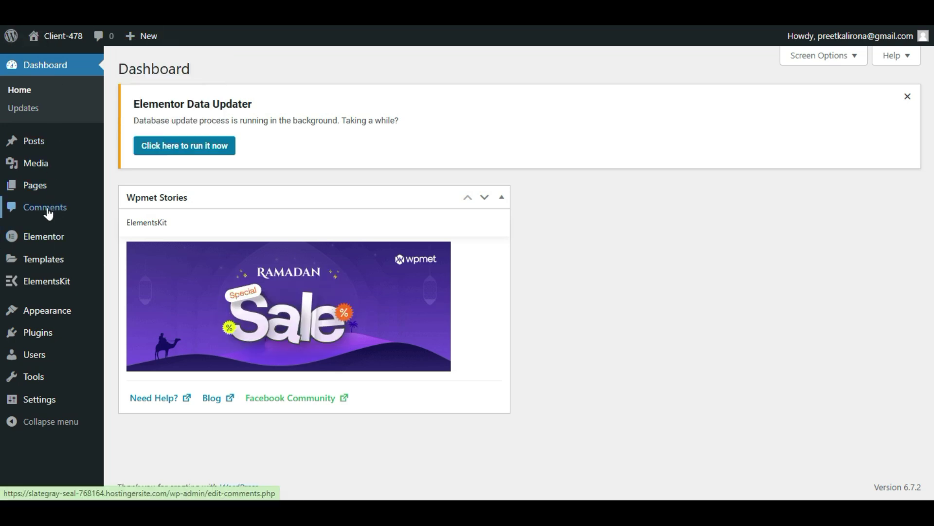
View the published "my header" template in a new tab from the ElementsKit Header Footer list and try its Contact menu link.
{"action": "mouse_move", "coordinate": [8, 292]}
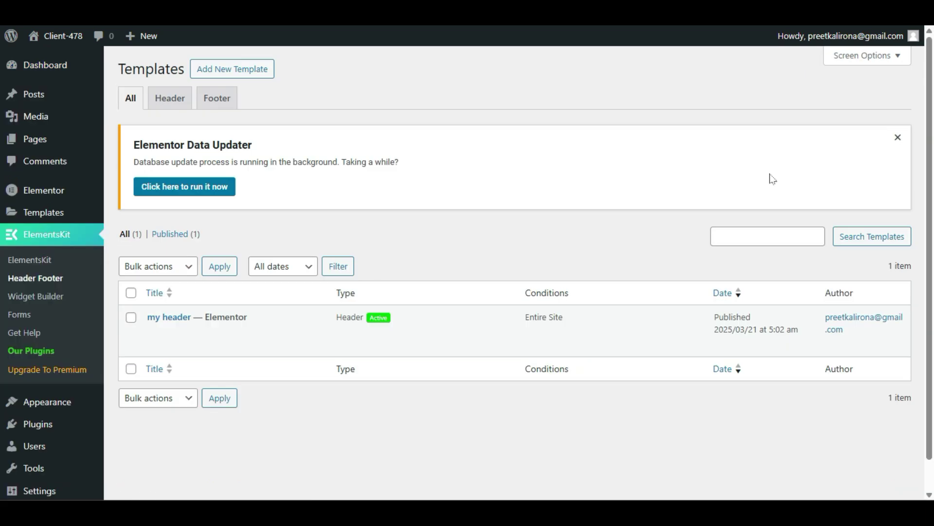
{"action": "mouse_move", "coordinate": [283, 344]}
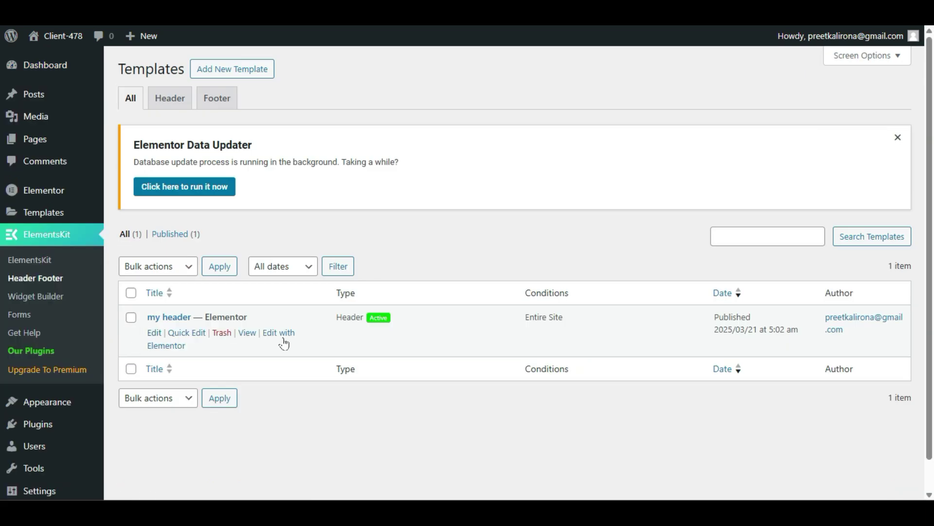
{"action": "right_click", "coordinate": [250, 336]}
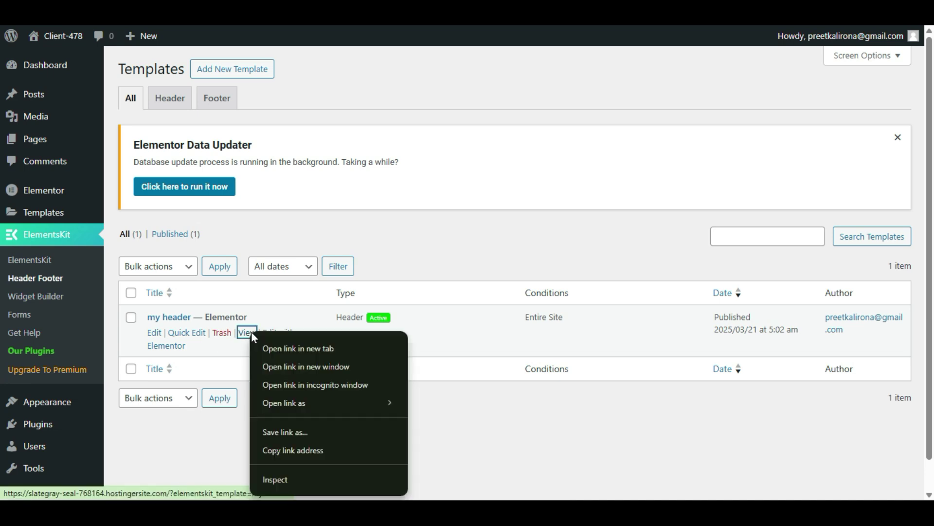
{"action": "left_click", "coordinate": [270, 346]}
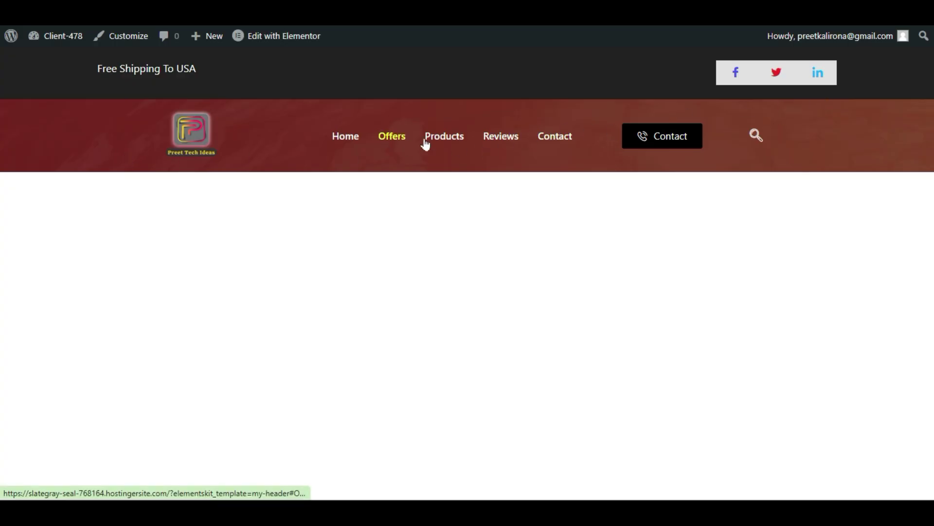
{"action": "left_click", "coordinate": [550, 136]}
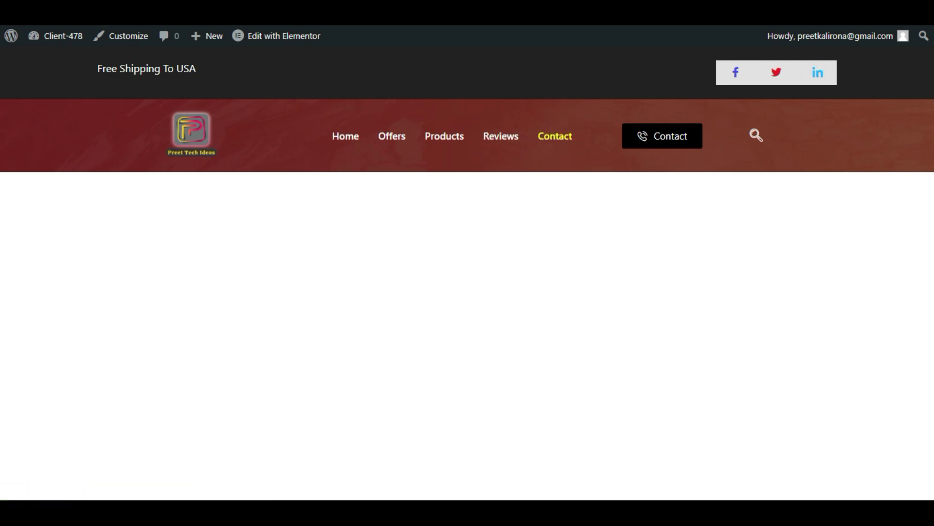
{"action": "key", "text": "alt+Left"}
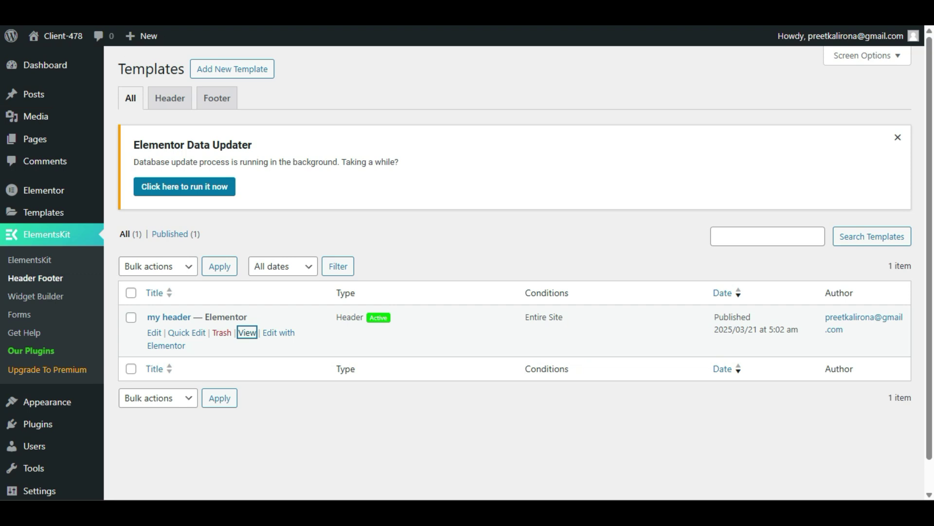
Create a new ElementsKit template titled "my footer" with type Footer, activate it, and save it.
{"action": "left_click", "coordinate": [217, 99]}
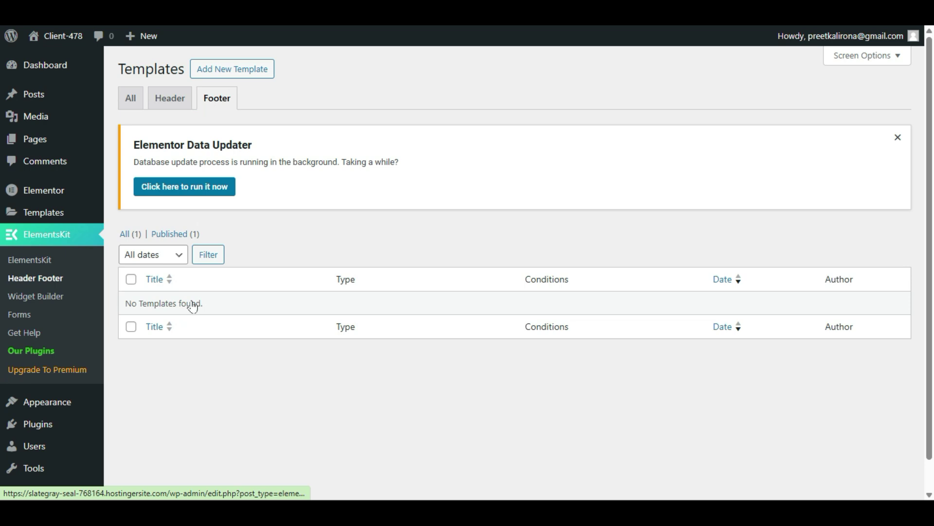
{"action": "left_click", "coordinate": [246, 69]}
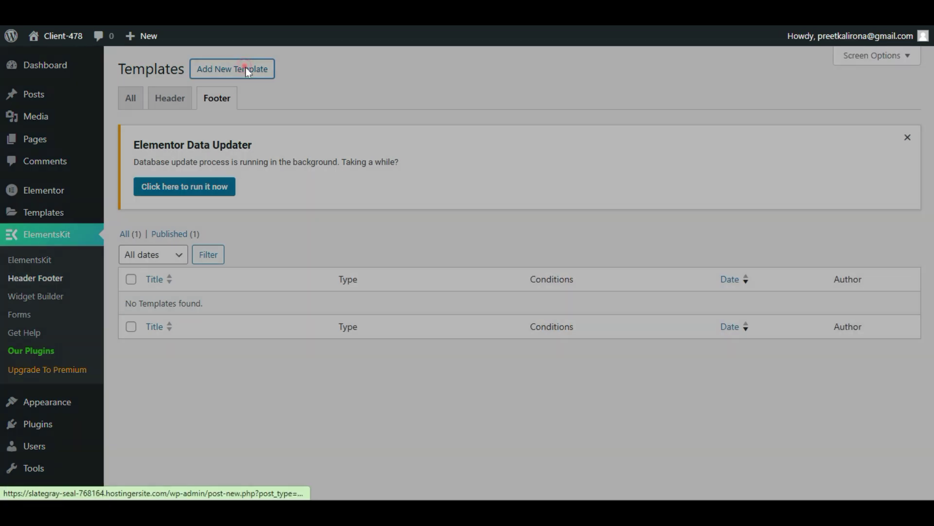
{"action": "left_click", "coordinate": [438, 165]}
{"action": "type", "text": "my f"}
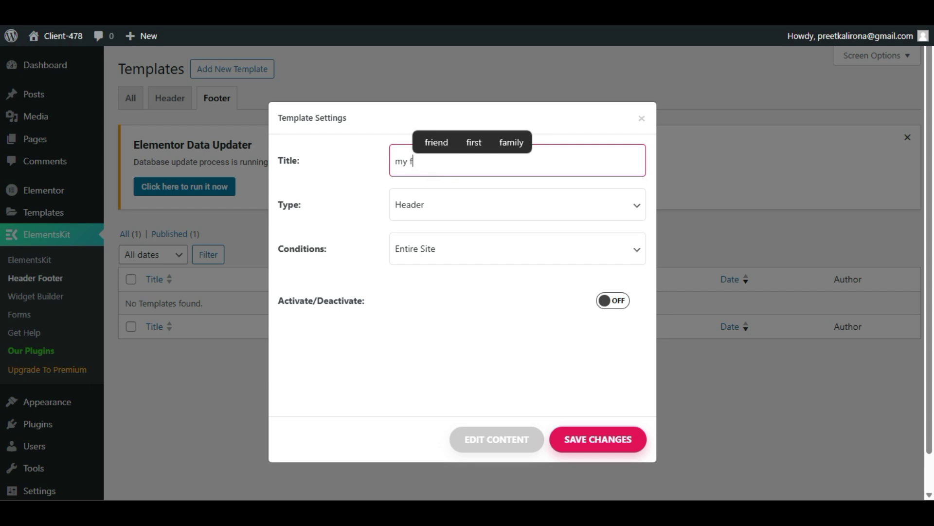
{"action": "type", "text": "ooter"}
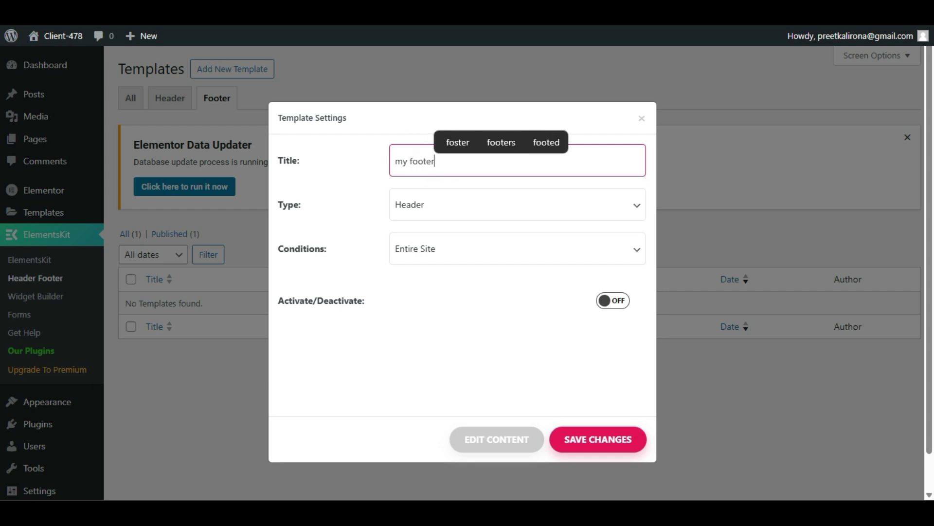
{"action": "left_click", "coordinate": [431, 202]}
{"action": "left_click", "coordinate": [455, 248]}
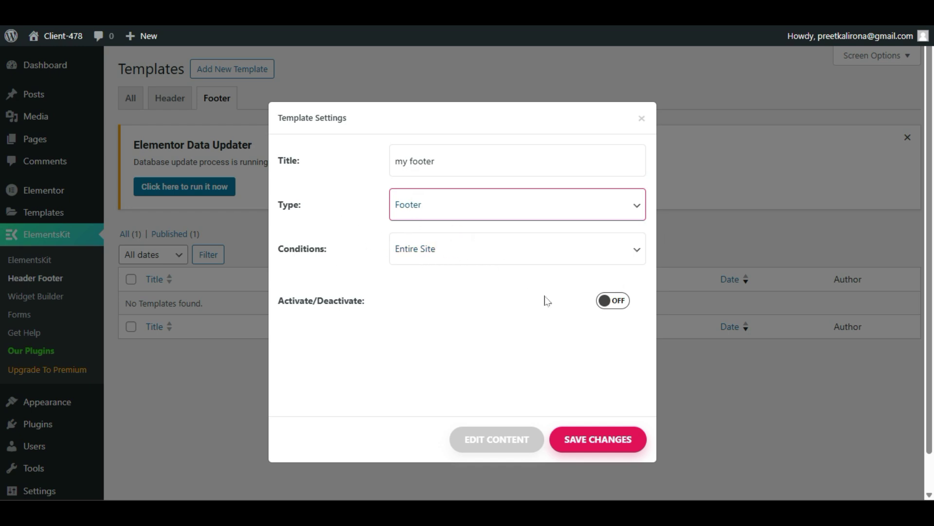
{"action": "left_click", "coordinate": [617, 304]}
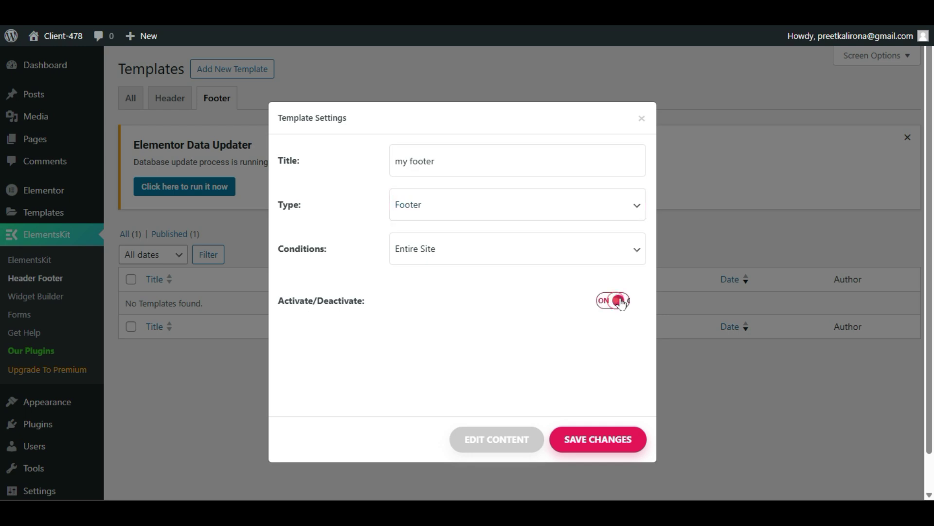
{"action": "left_click", "coordinate": [606, 441]}
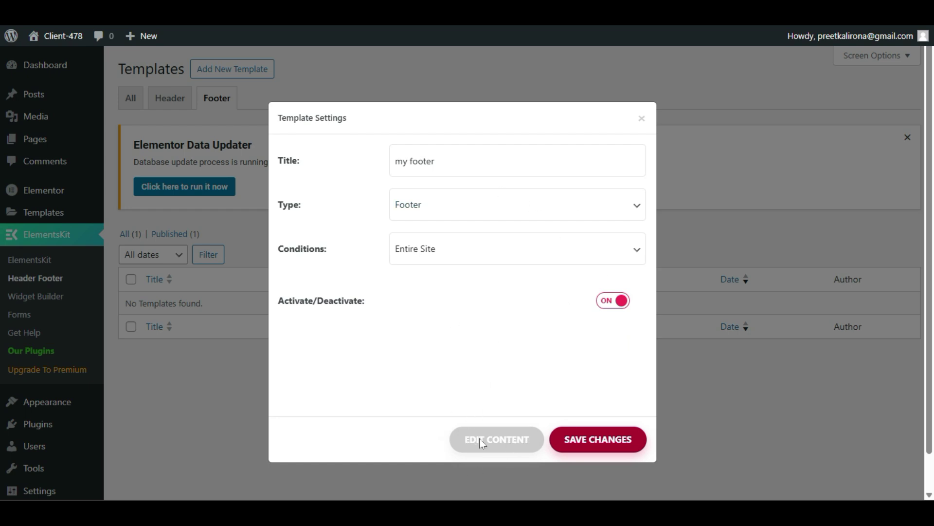
{"action": "left_click", "coordinate": [617, 443]}
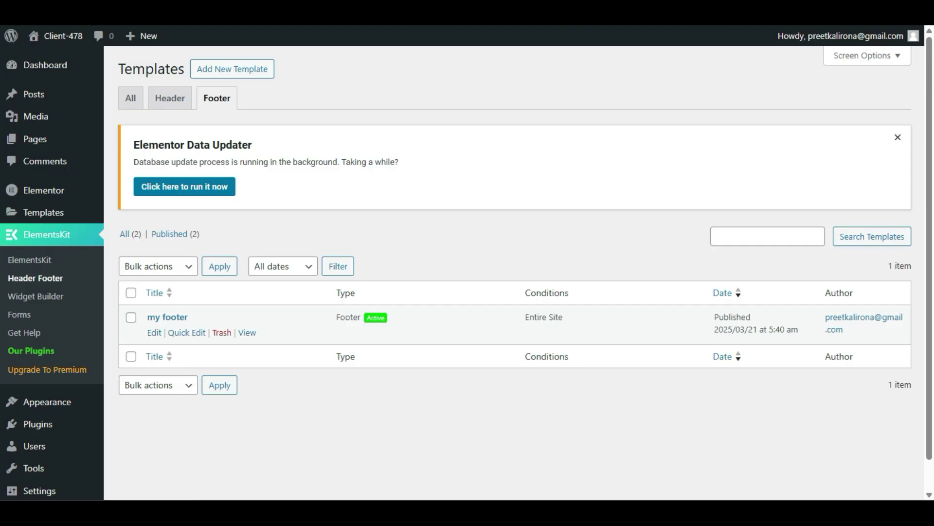
Open the "my footer" template's content for editing in Elementor and add a container with four equal columns.
{"action": "left_click", "coordinate": [155, 333]}
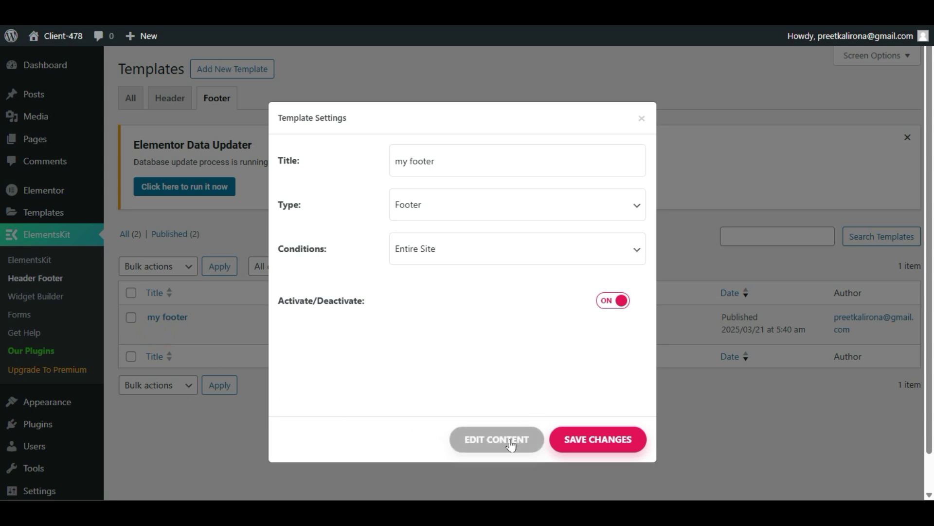
{"action": "left_click", "coordinate": [504, 436]}
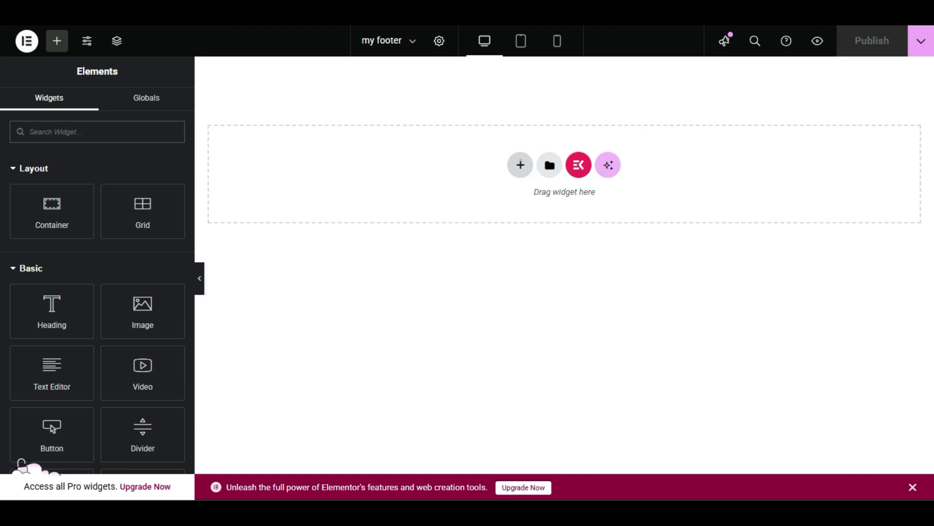
{"action": "left_click", "coordinate": [521, 166]}
{"action": "left_click", "coordinate": [540, 210]}
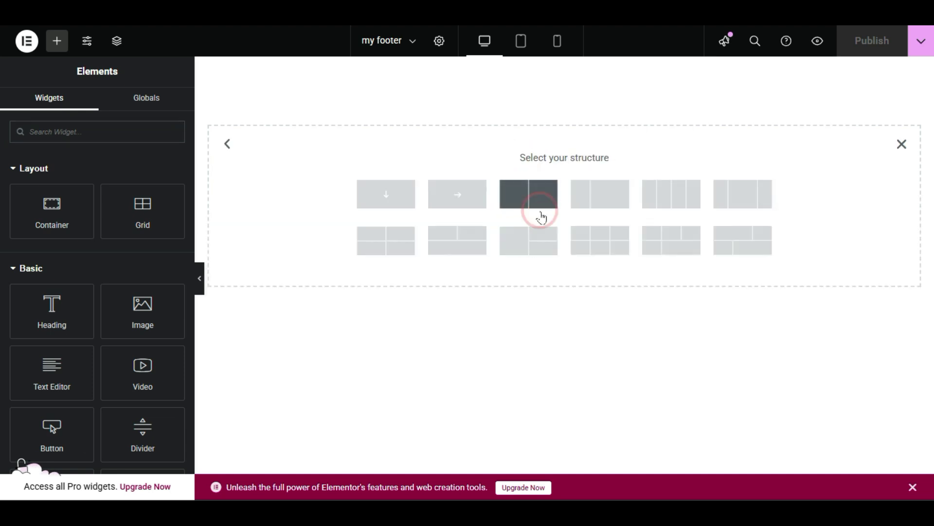
{"action": "left_click", "coordinate": [679, 186]}
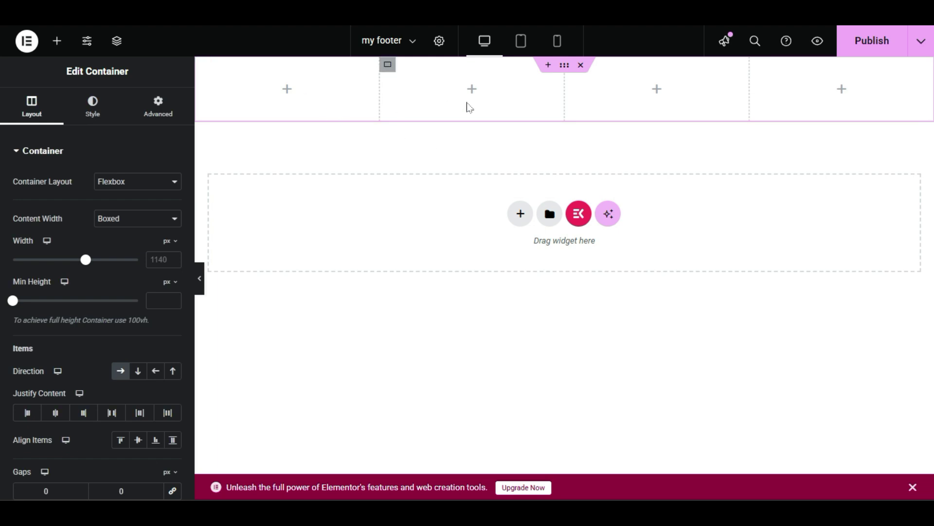
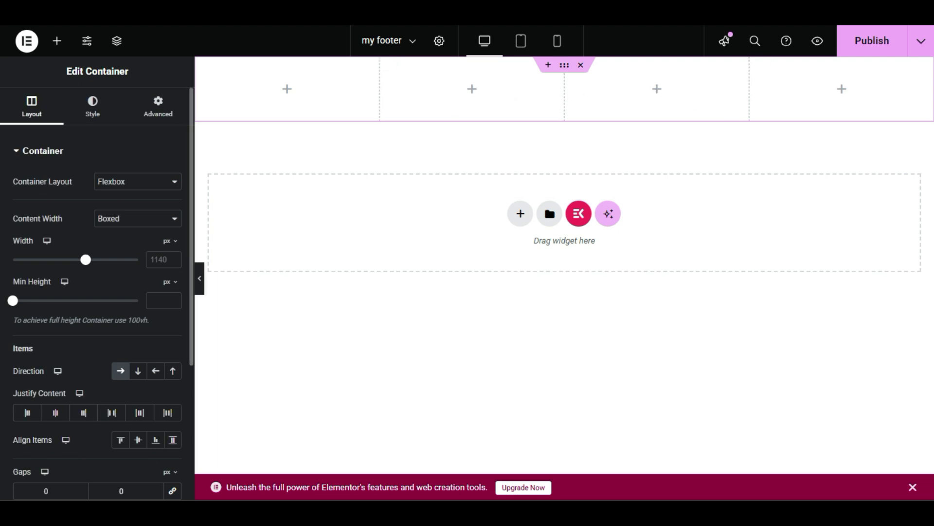
Find the ElementsKit Nav Menu widget by searching "menu" and place it in the footer's second column.
{"action": "left_click", "coordinate": [58, 43]}
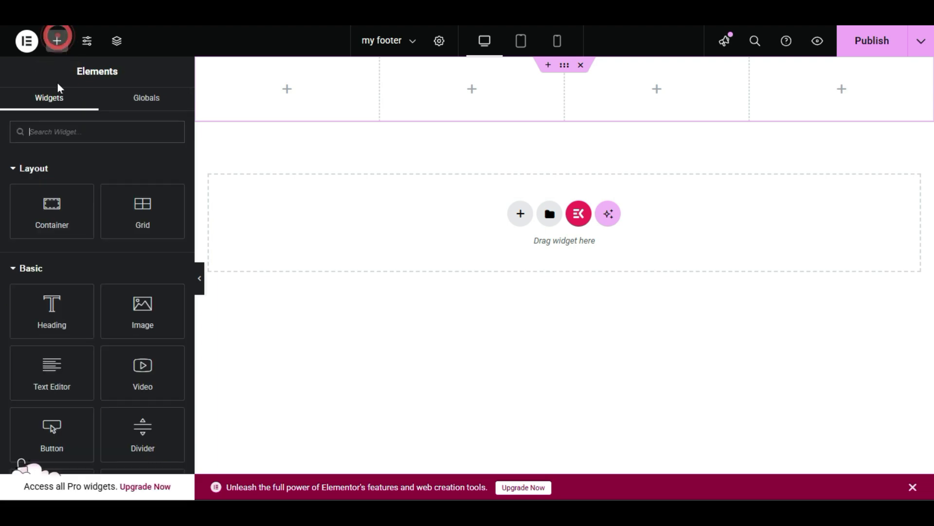
{"action": "left_click", "coordinate": [121, 137]}
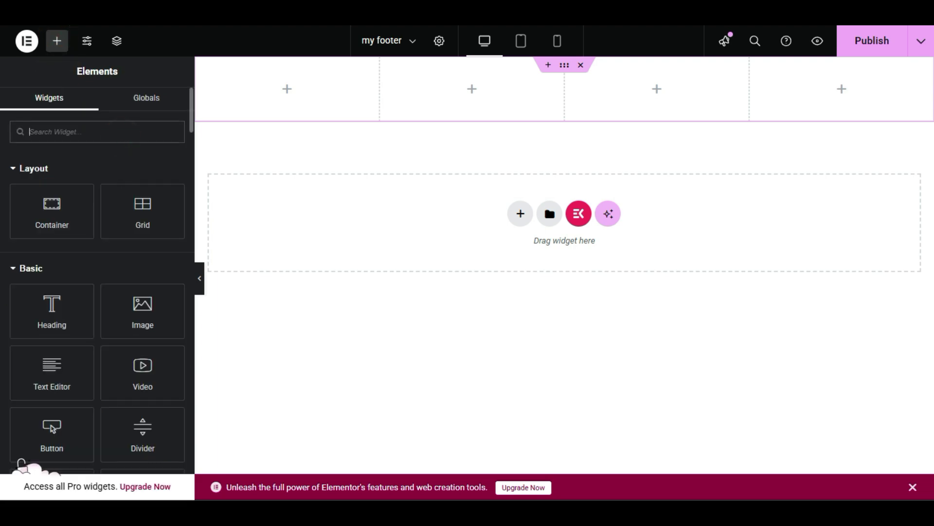
{"action": "type", "text": "menu"}
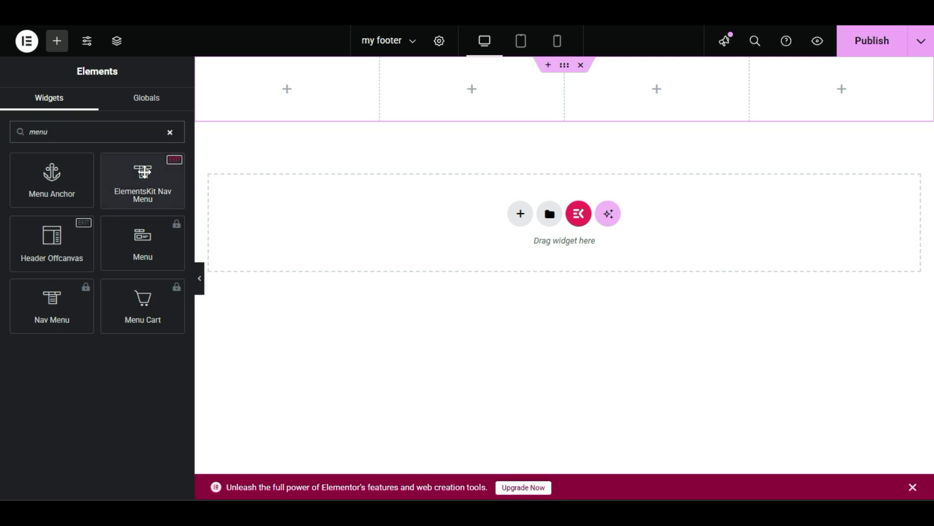
{"action": "left_click_drag", "start_coordinate": [148, 171], "coordinate": [459, 102]}
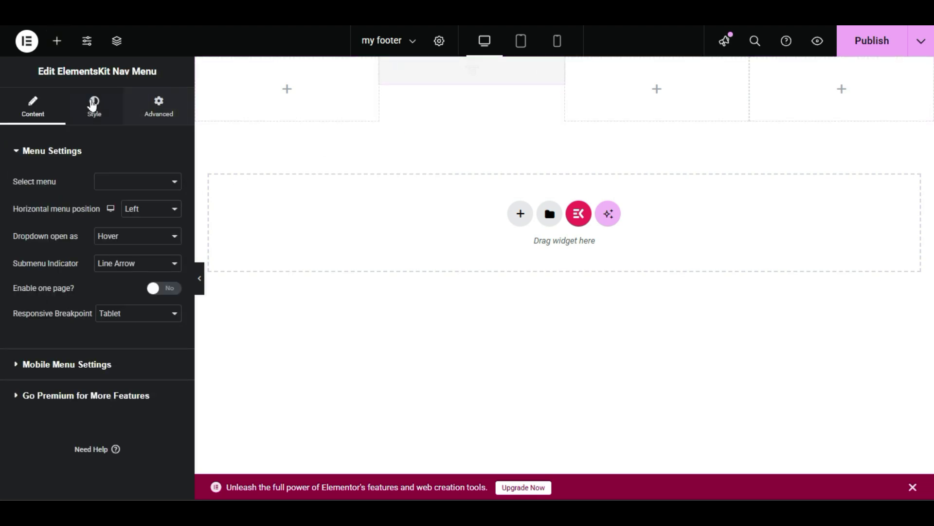
Add another ElementsKit Nav Menu widget to the footer's third column.
{"action": "left_click", "coordinate": [57, 41]}
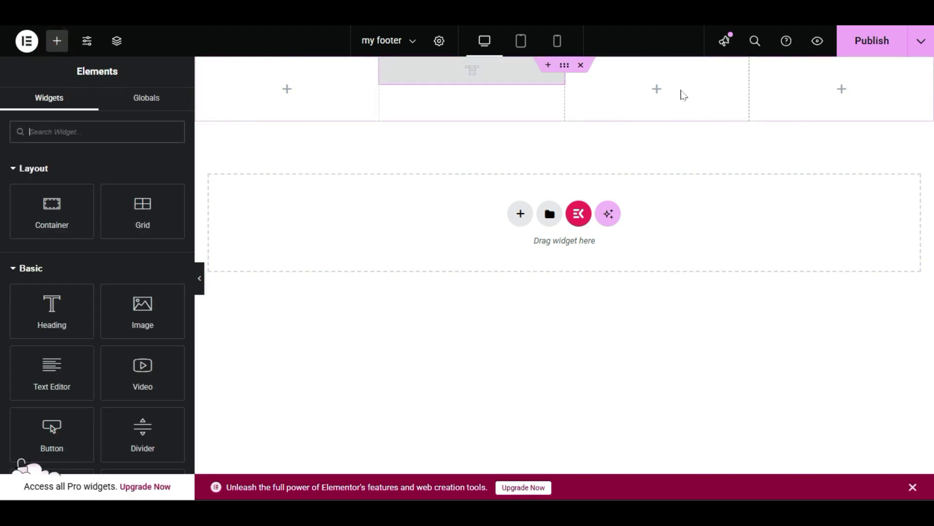
{"action": "left_click", "coordinate": [87, 123]}
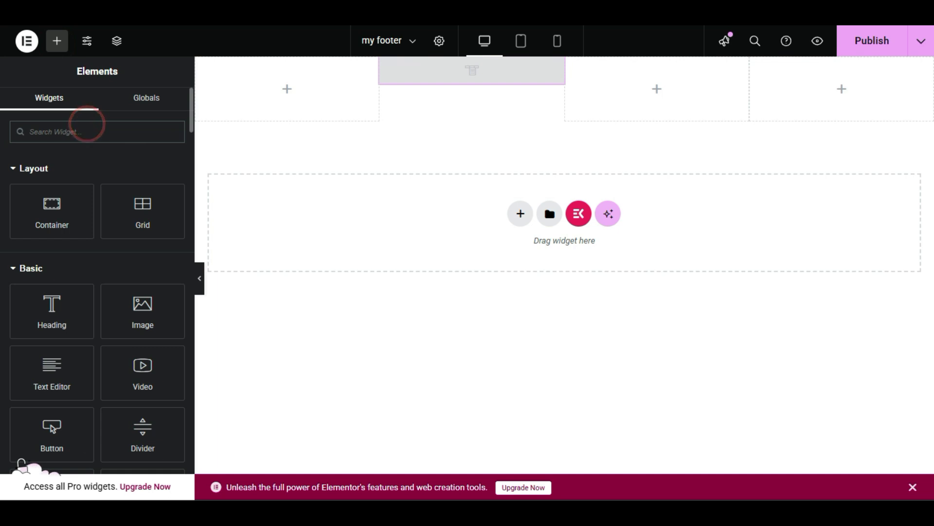
{"action": "type", "text": "menu"}
{"action": "left_click_drag", "start_coordinate": [119, 174], "coordinate": [662, 89]}
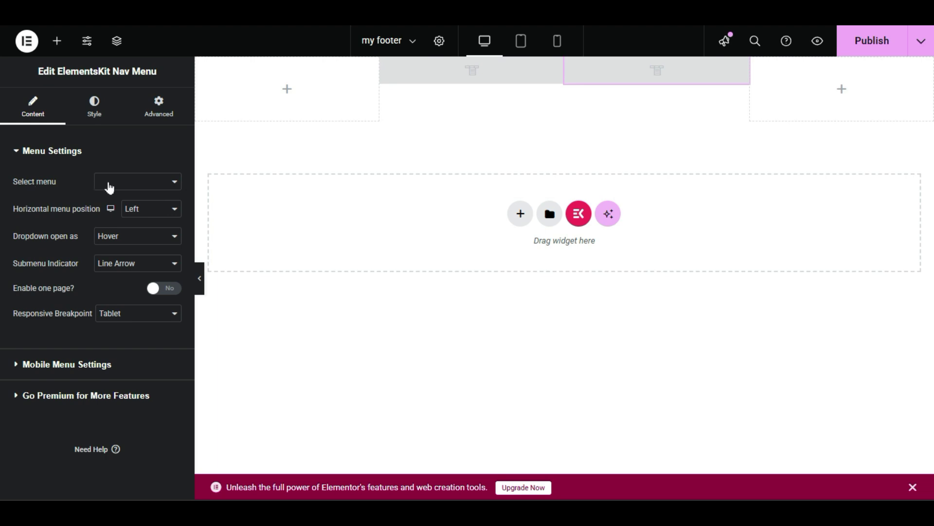
Assign "Footer menu footer menu" to the third column's Nav Menu, with horizontal position Right and submenu indicator Plus.
{"action": "left_click", "coordinate": [110, 186]}
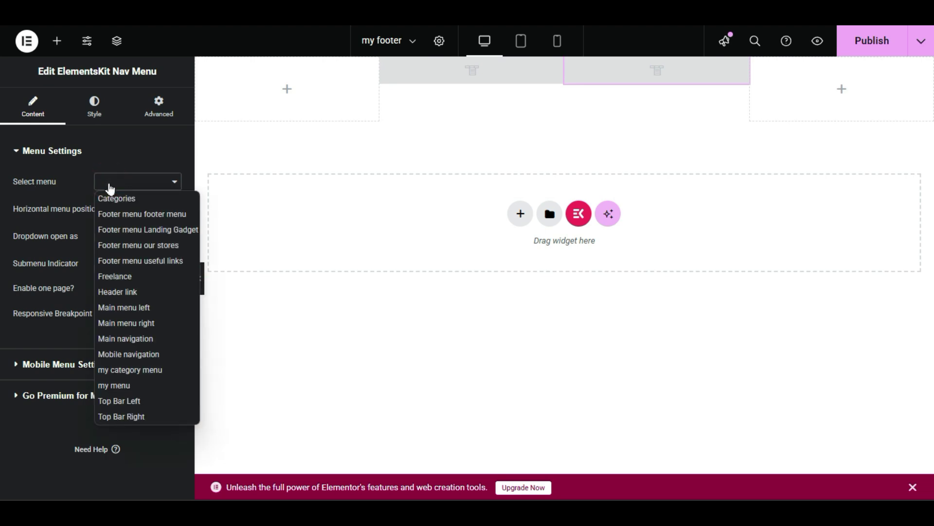
{"action": "left_click", "coordinate": [139, 220]}
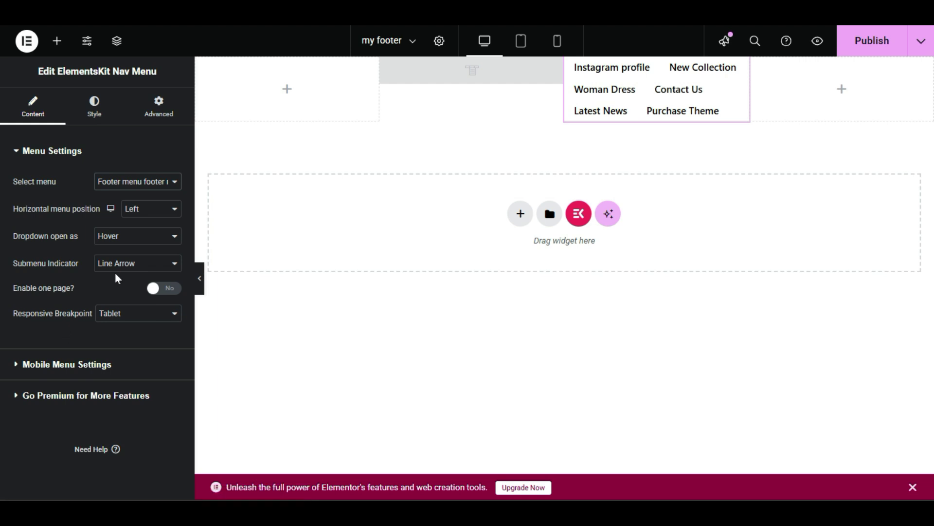
{"action": "left_click", "coordinate": [141, 213]}
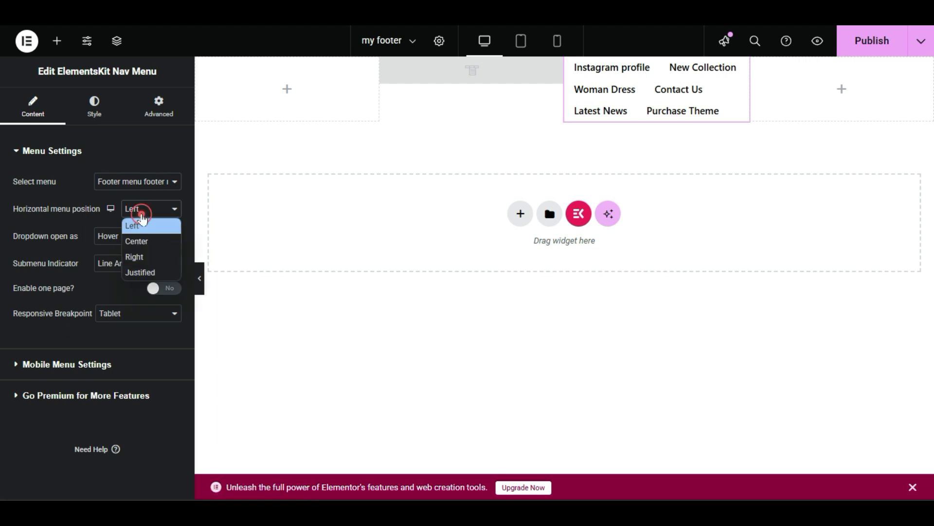
{"action": "left_click", "coordinate": [133, 272]}
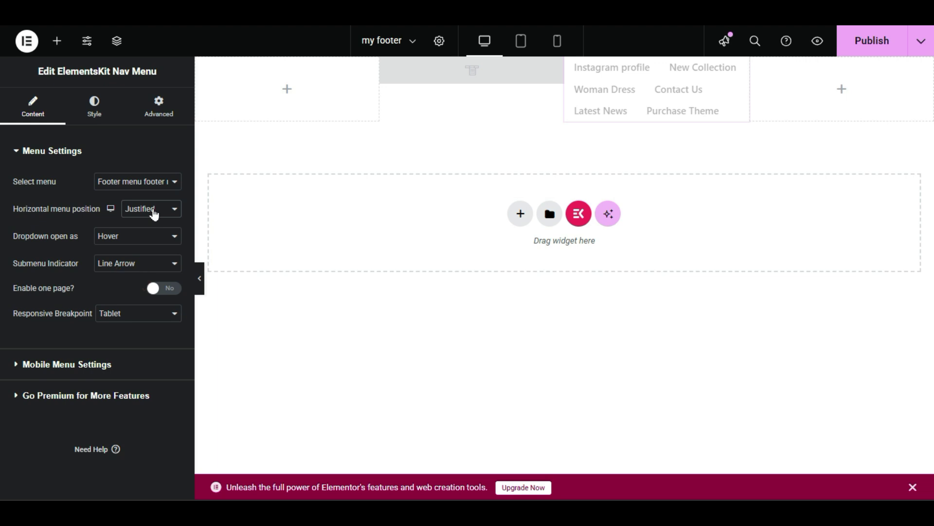
{"action": "left_click", "coordinate": [153, 209]}
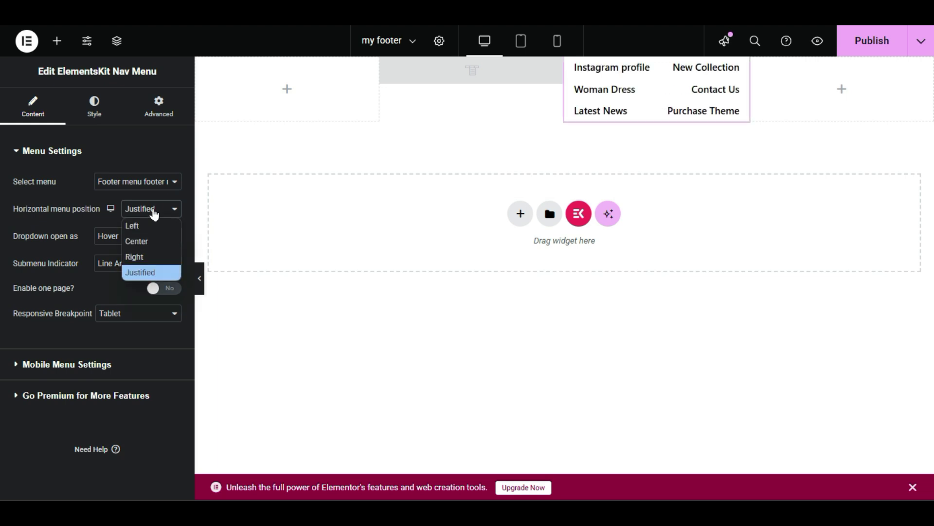
{"action": "left_click", "coordinate": [152, 240]}
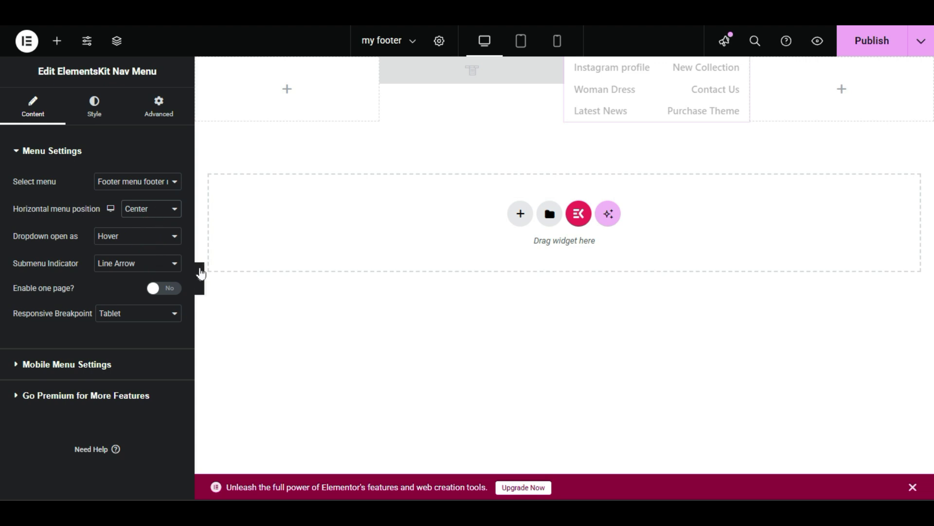
{"action": "left_click", "coordinate": [201, 276]}
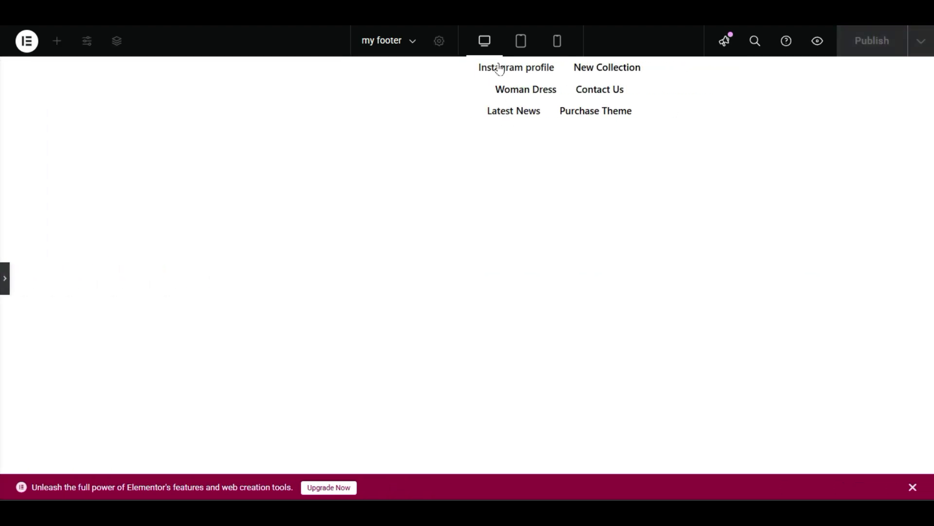
{"action": "left_click", "coordinate": [5, 278]}
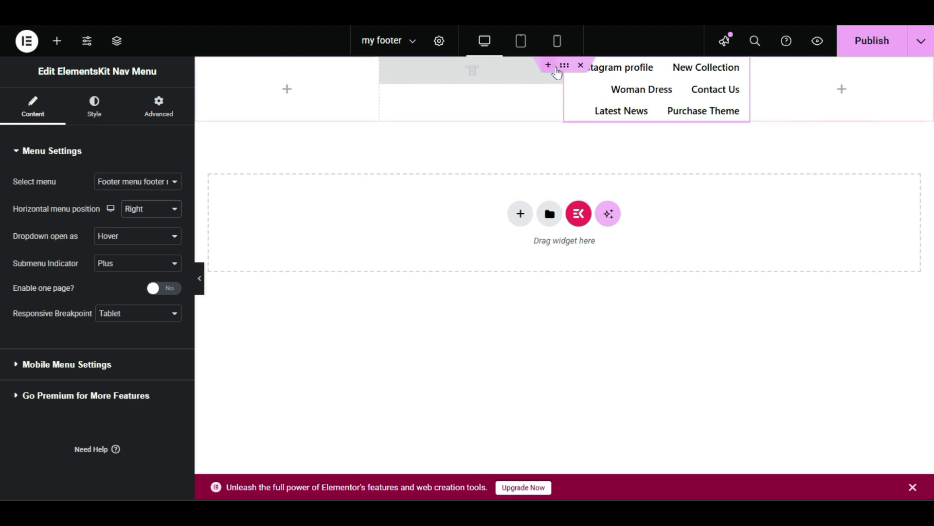
Give the whole footer container a minimum height of 231 px and a solid #1B1B1B background colour.
{"action": "left_click", "coordinate": [563, 68]}
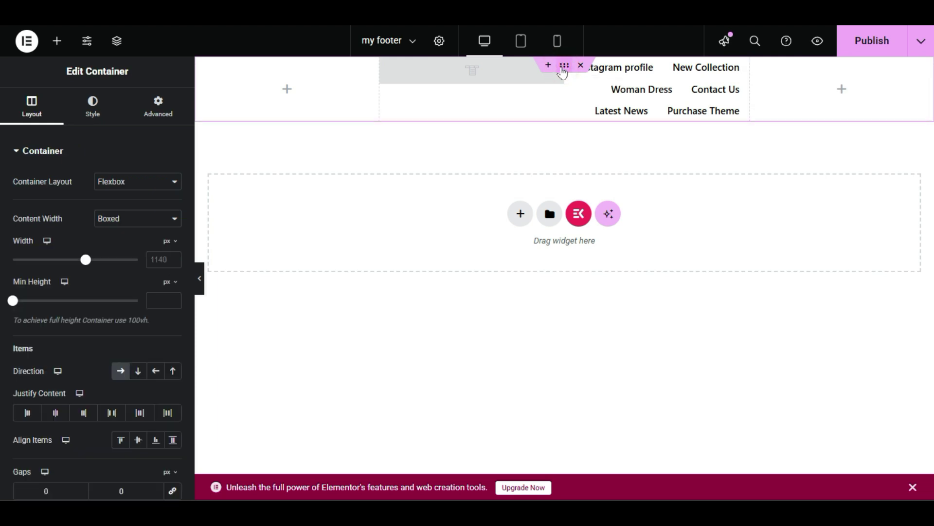
{"action": "left_click_drag", "start_coordinate": [13, 303], "coordinate": [37, 315]}
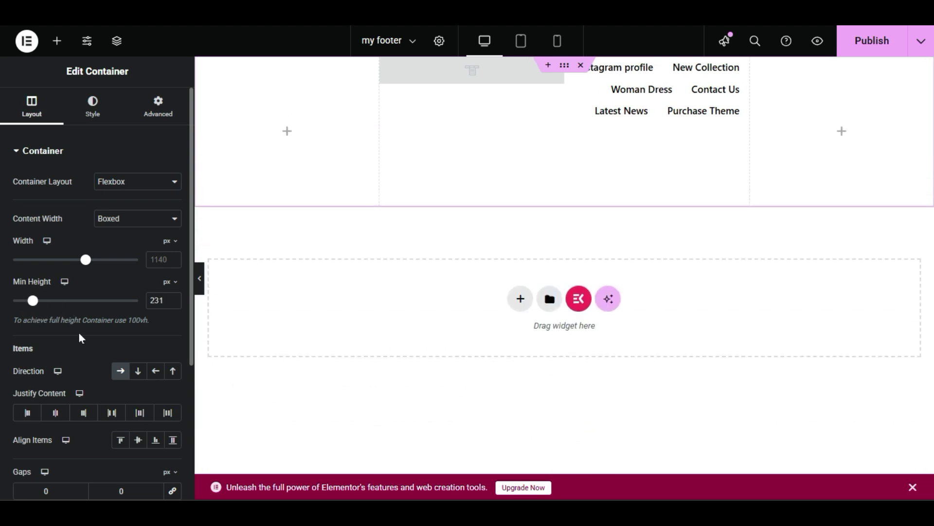
{"action": "left_click", "coordinate": [106, 107]}
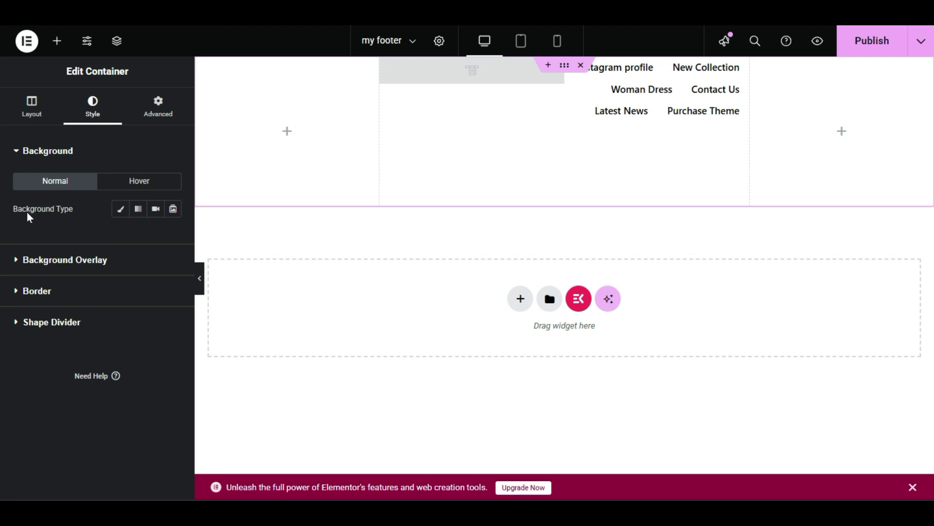
{"action": "left_click", "coordinate": [118, 211]}
{"action": "left_click", "coordinate": [173, 236]}
{"action": "type", "text": "#181818"}
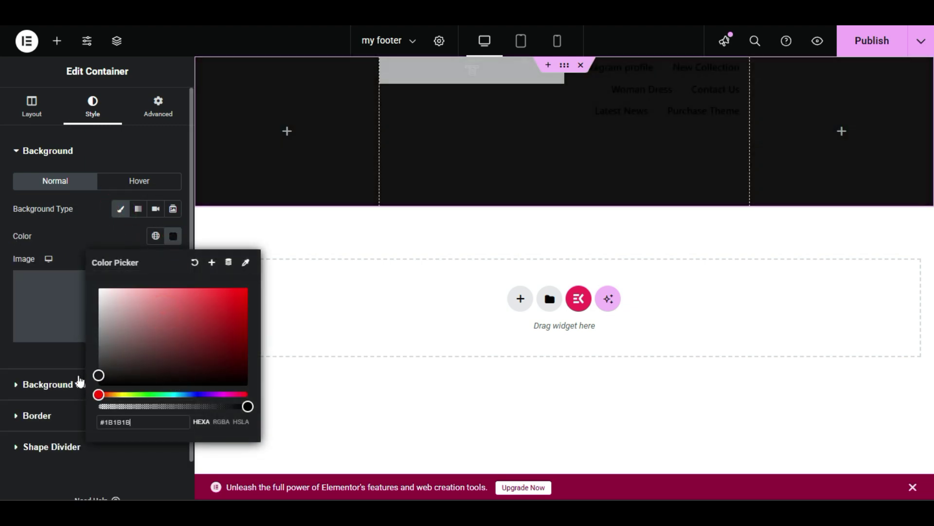
{"action": "left_click", "coordinate": [14, 465]}
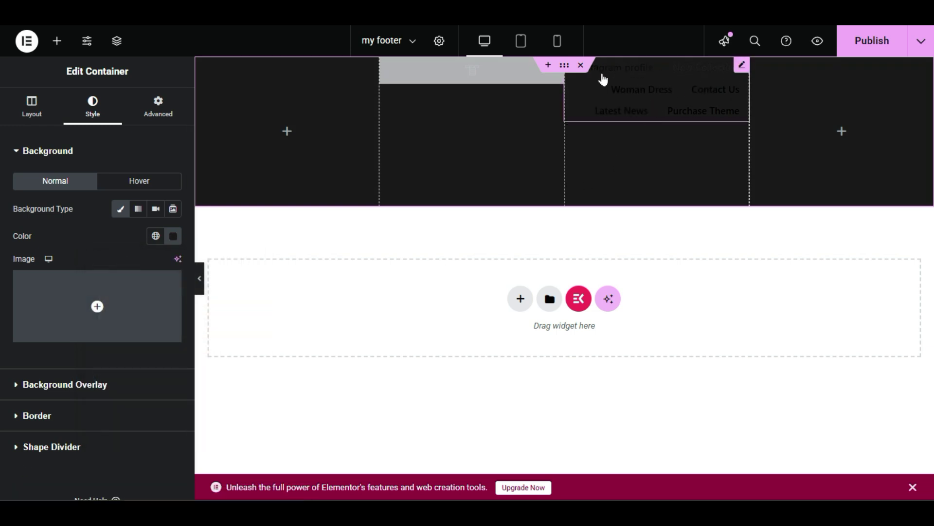
Center the menu vertically within the footer's third column by setting that container's justify content to Center.
{"action": "left_click", "coordinate": [548, 65]}
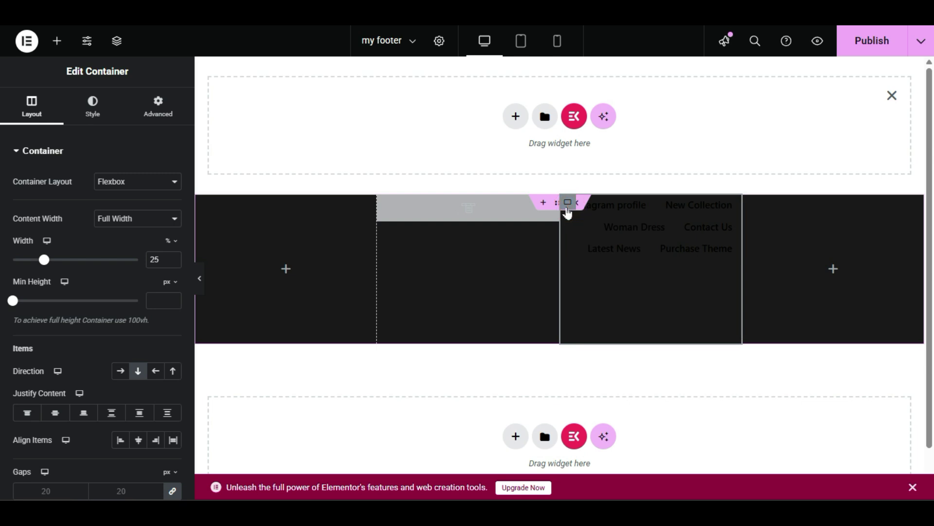
{"action": "left_click", "coordinate": [122, 372]}
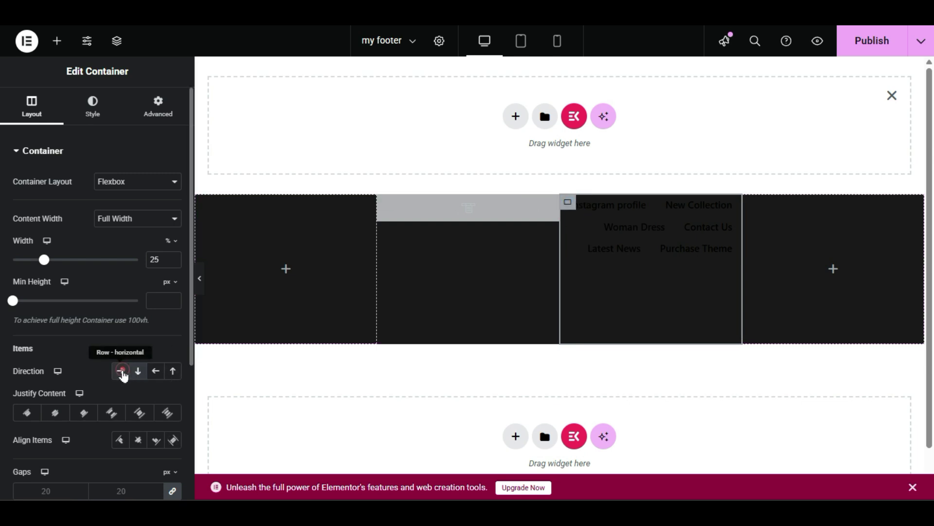
{"action": "left_click", "coordinate": [51, 414]}
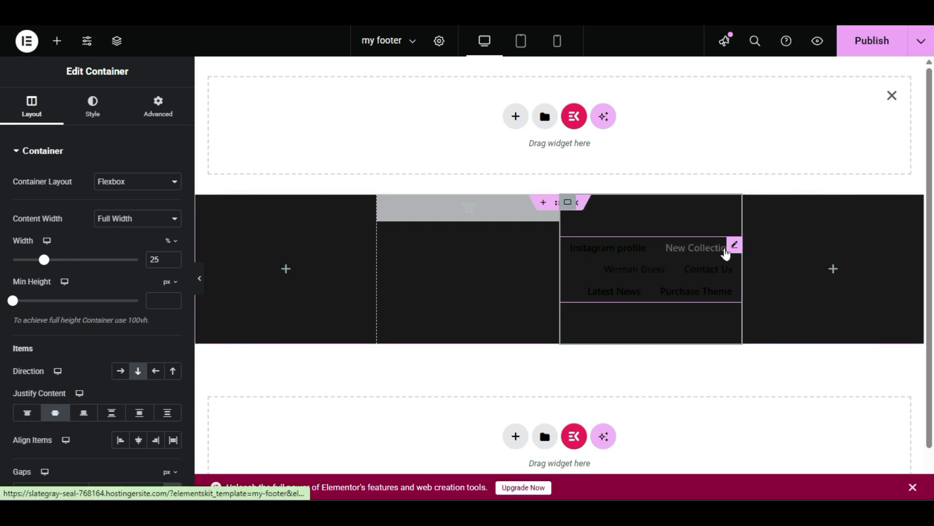
Set the normal item text colour of the third column's Nav Menu to #FFFFFF.
{"action": "left_click", "coordinate": [733, 254]}
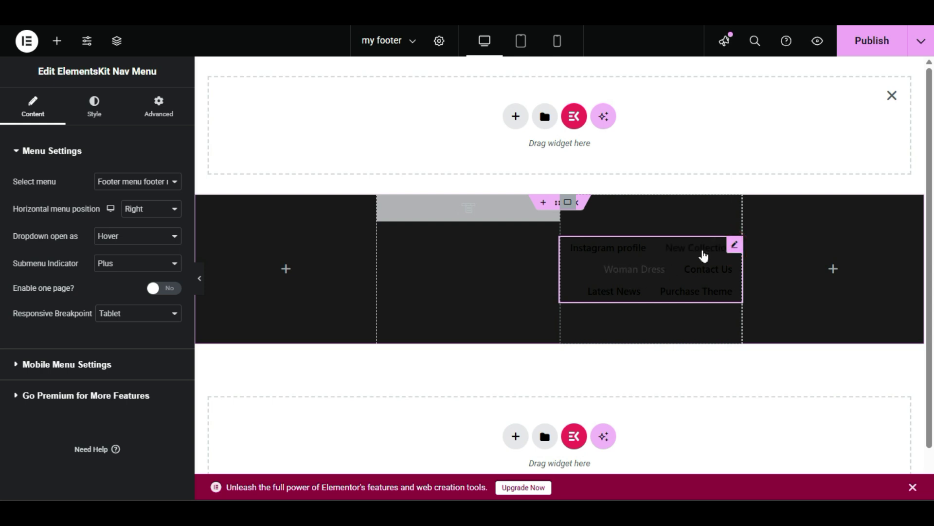
{"action": "left_click", "coordinate": [94, 112]}
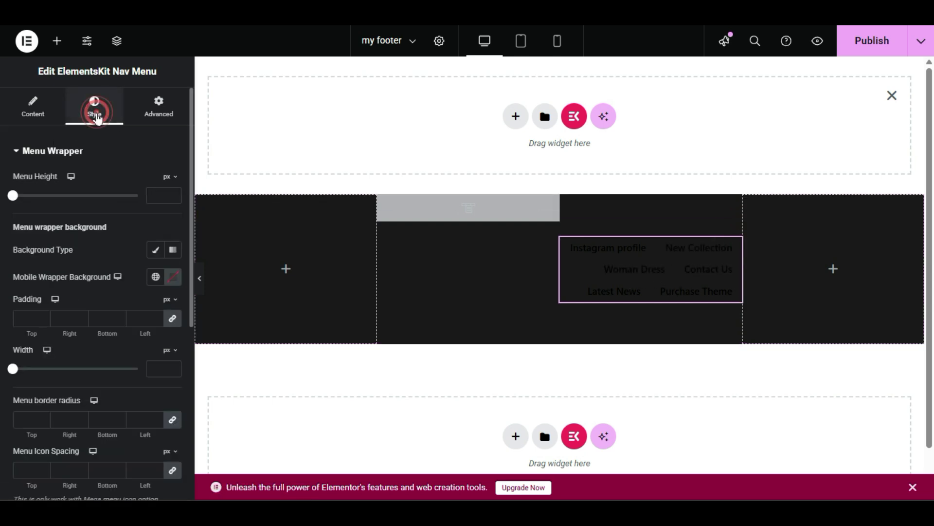
{"action": "scroll", "coordinate": [2, 268], "scroll_direction": "down", "scroll_amount": 5}
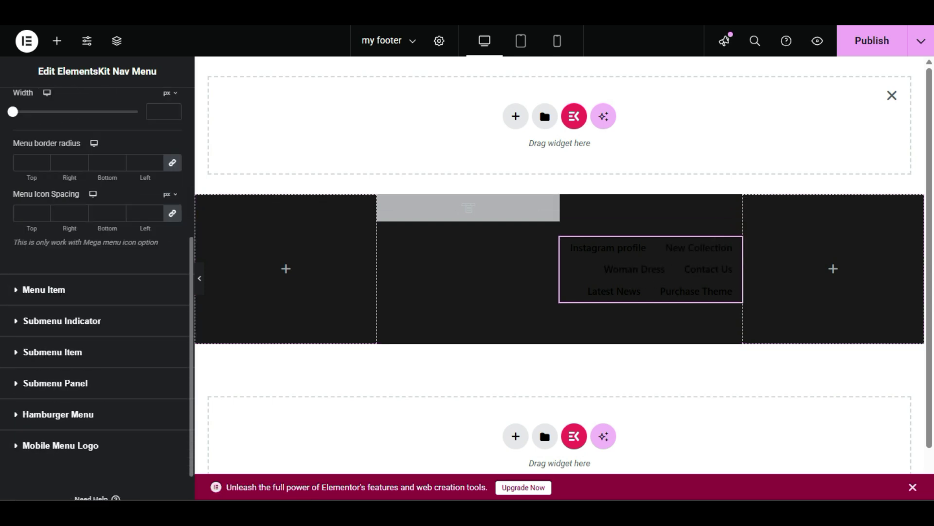
{"action": "left_click", "coordinate": [49, 291]}
{"action": "left_click", "coordinate": [173, 322]}
{"action": "type", "text": "#FFFFFF"}
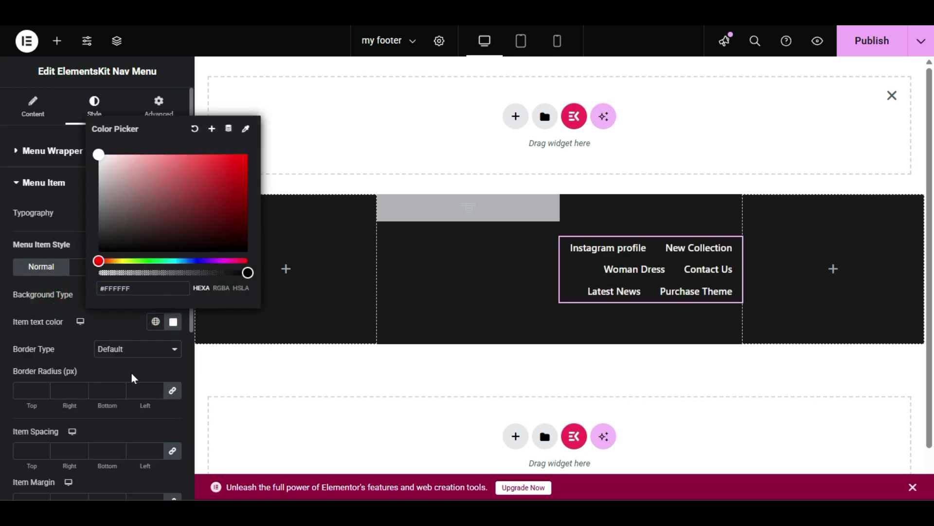
{"action": "left_click", "coordinate": [81, 337]}
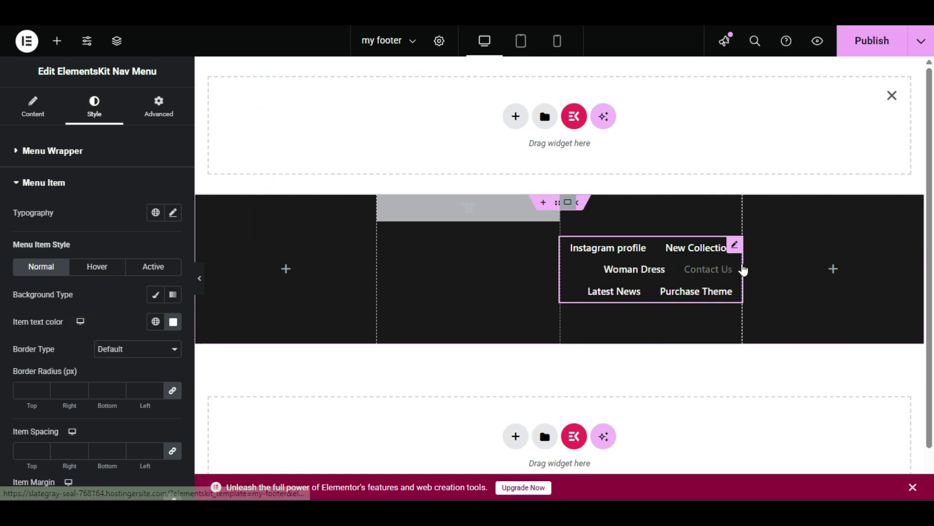
Narrow the menu column slightly and delete the footer's second column and the empty last column.
{"action": "left_click_drag", "start_coordinate": [741, 218], "coordinate": [718, 268]}
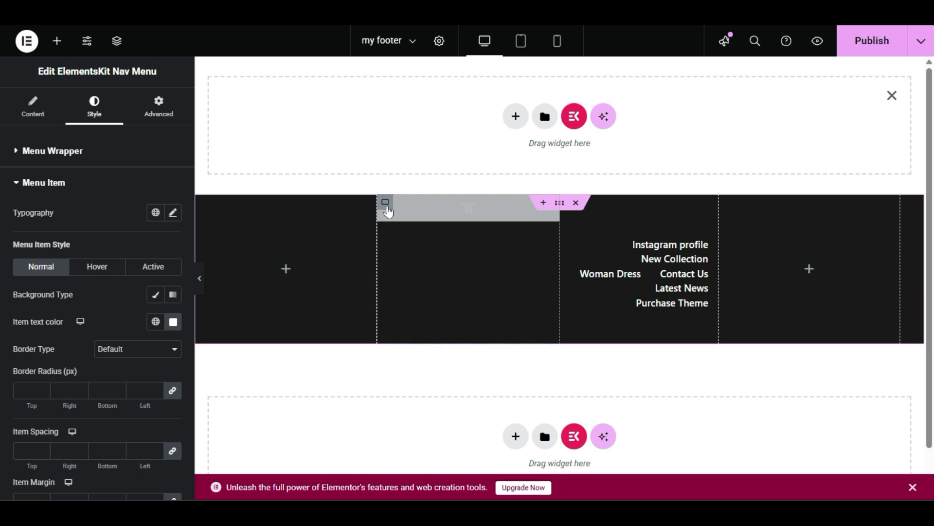
{"action": "right_click", "coordinate": [388, 211]}
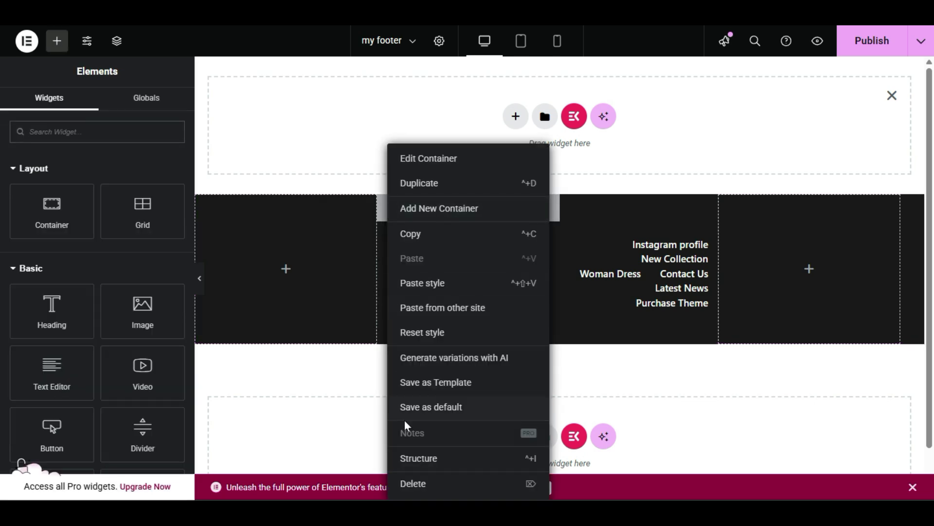
{"action": "left_click", "coordinate": [592, 281]}
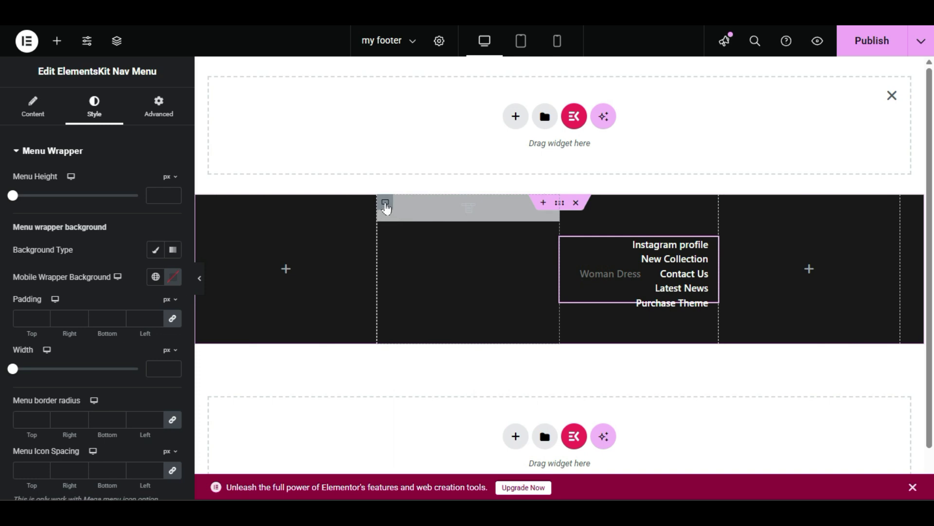
{"action": "right_click", "coordinate": [387, 208]}
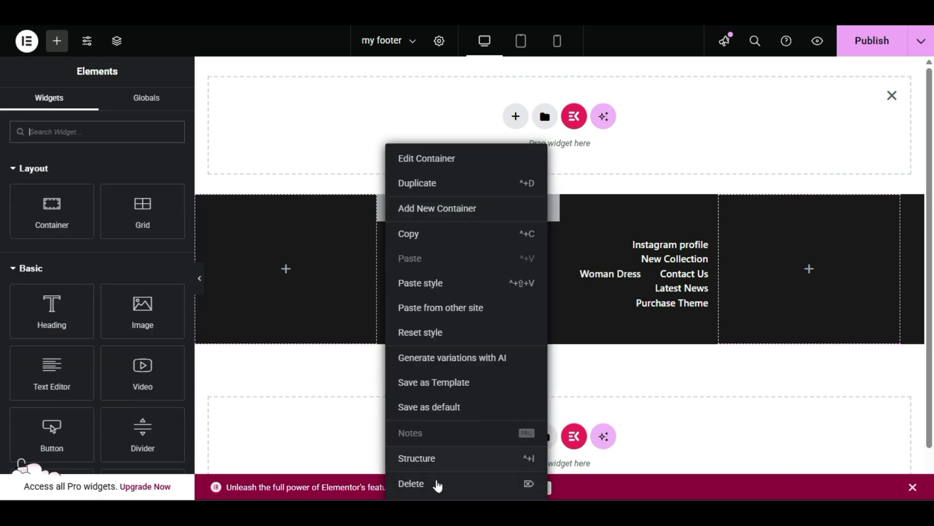
{"action": "left_click", "coordinate": [434, 484]}
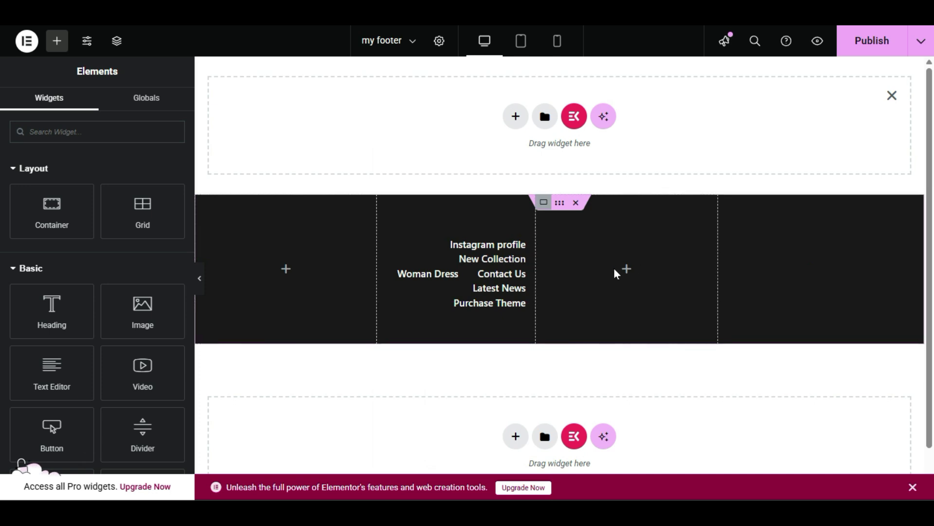
{"action": "right_click", "coordinate": [555, 263]}
{"action": "left_click", "coordinate": [578, 485]}
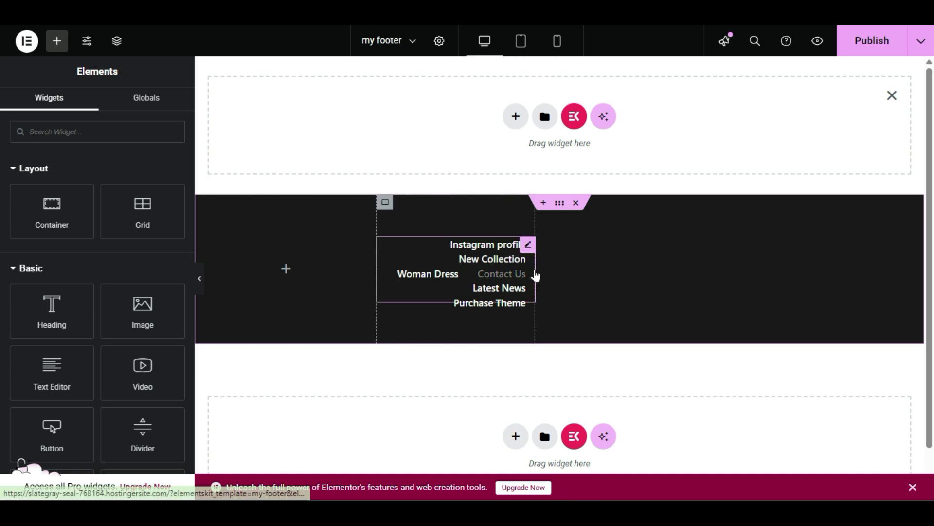
Widen the menu column until all its links fit on one row, and preview the footer without the editing panel.
{"action": "mouse_move", "coordinate": [530, 217]}
{"action": "left_mouse_down"}
{"action": "mouse_move", "coordinate": [565, 226]}
{"action": "mouse_move", "coordinate": [909, 225]}
{"action": "mouse_move", "coordinate": [860, 217]}
{"action": "mouse_move", "coordinate": [881, 212]}
{"action": "left_mouse_up"}
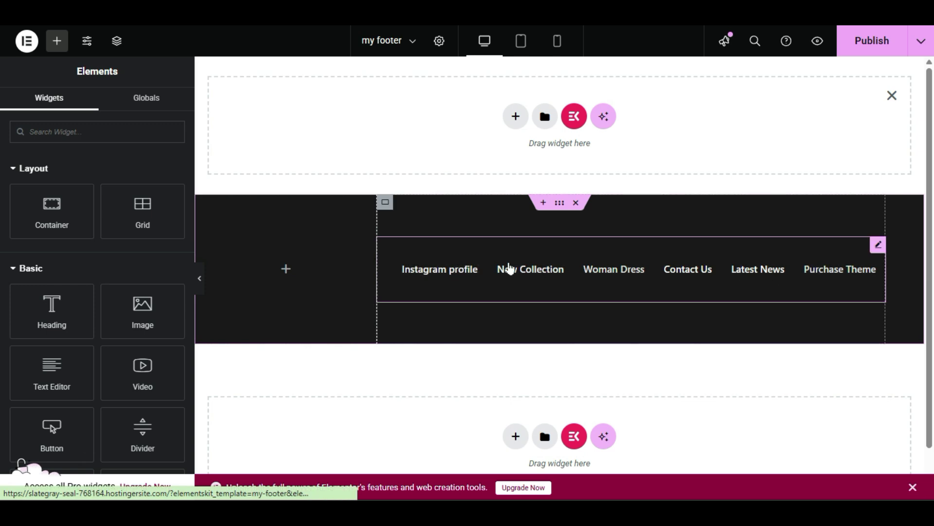
{"action": "left_click", "coordinate": [202, 281]}
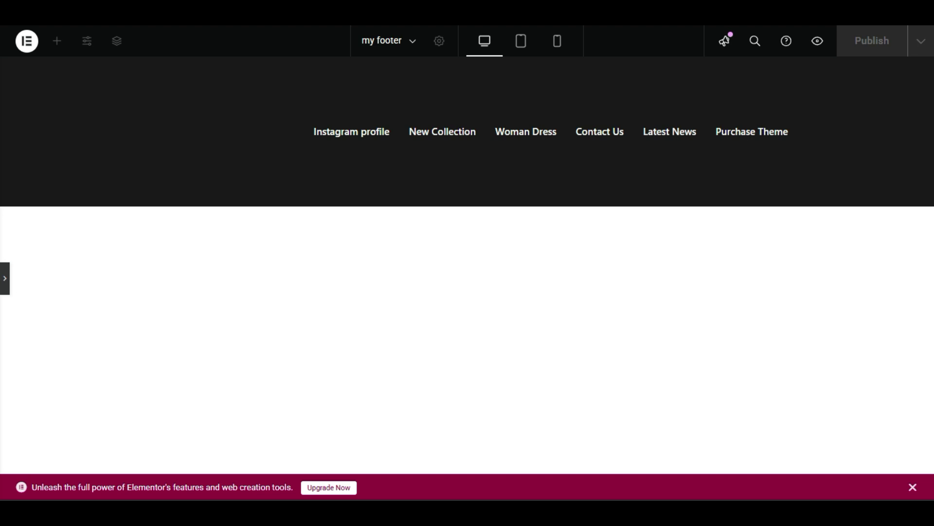
{"action": "left_click", "coordinate": [5, 278]}
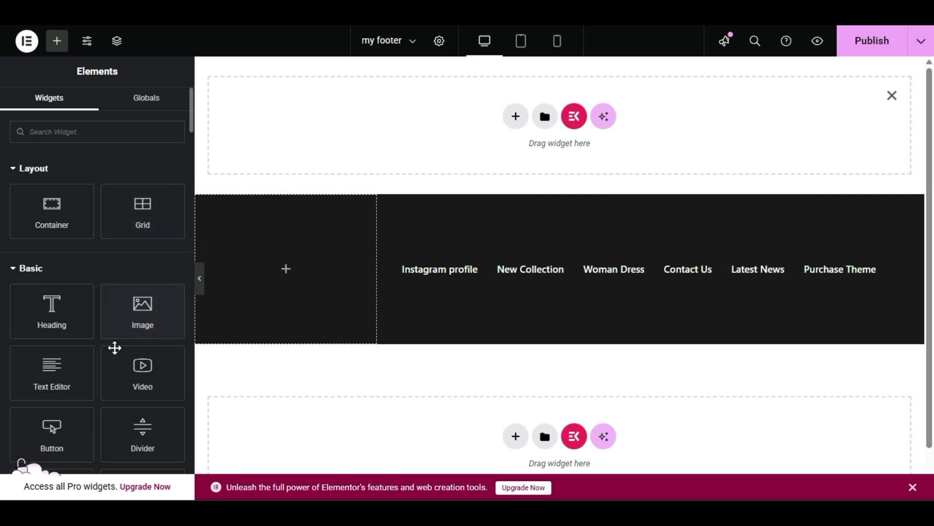
Add an Image widget to the footer's empty first column, showing the P-7.png logo at Full resolution.
{"action": "left_click_drag", "start_coordinate": [134, 306], "coordinate": [286, 273]}
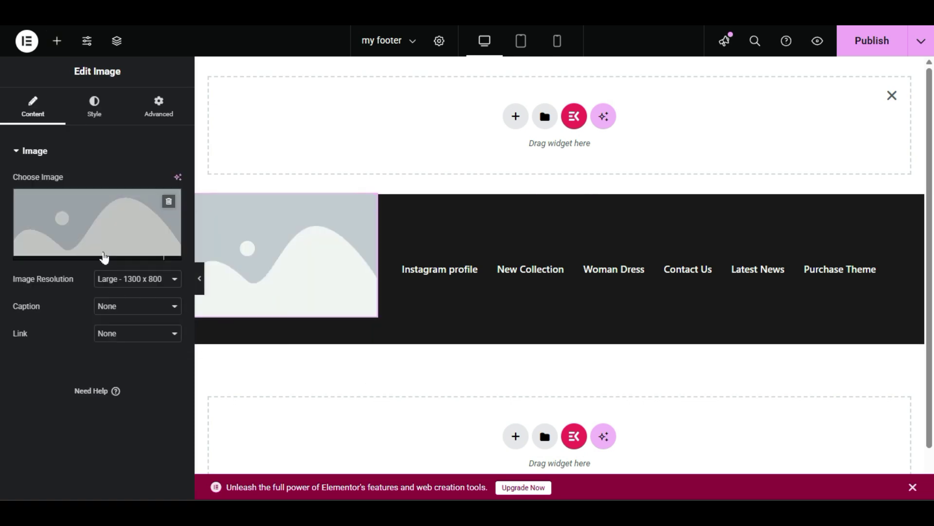
{"action": "left_click", "coordinate": [103, 249]}
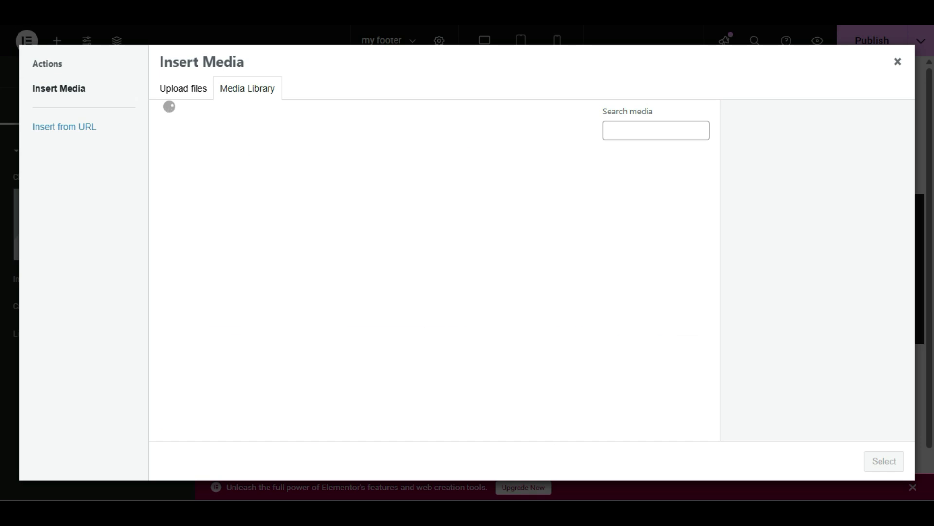
{"action": "left_click", "coordinate": [185, 194]}
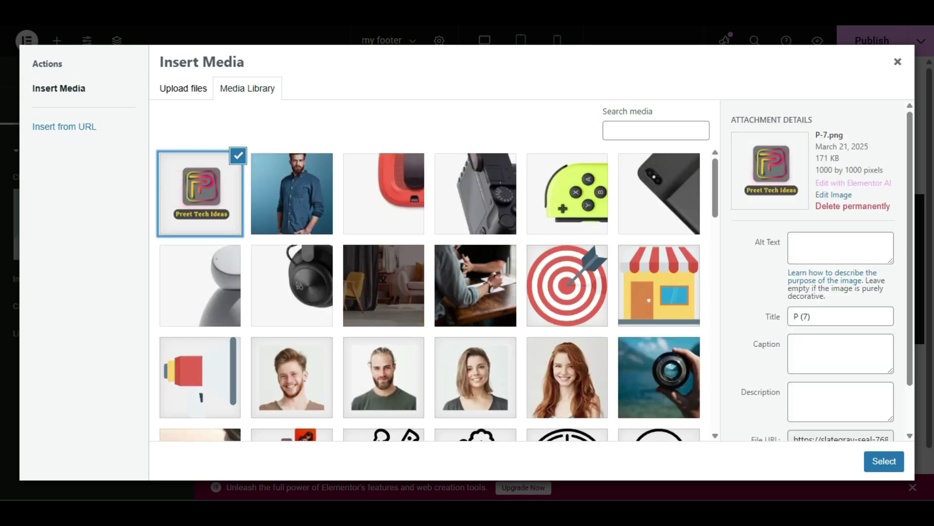
{"action": "left_click", "coordinate": [883, 461]}
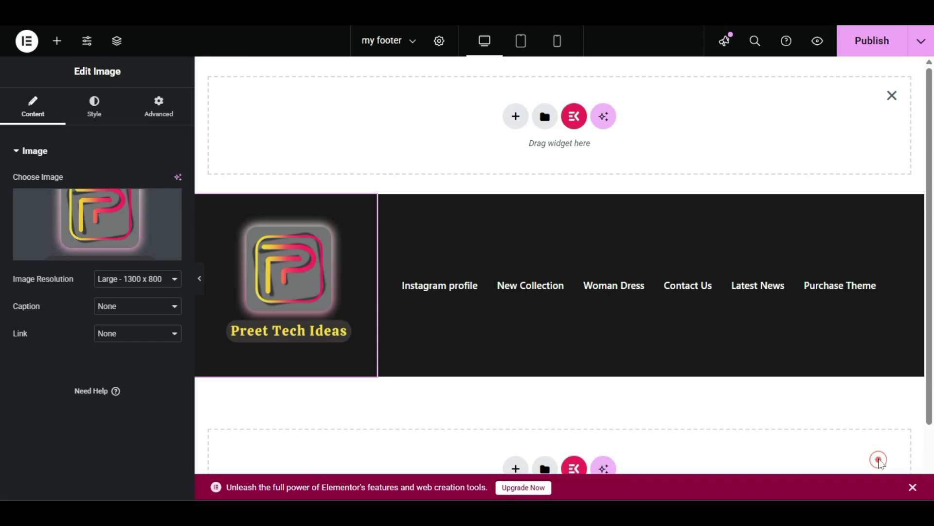
{"action": "left_click", "coordinate": [143, 289]}
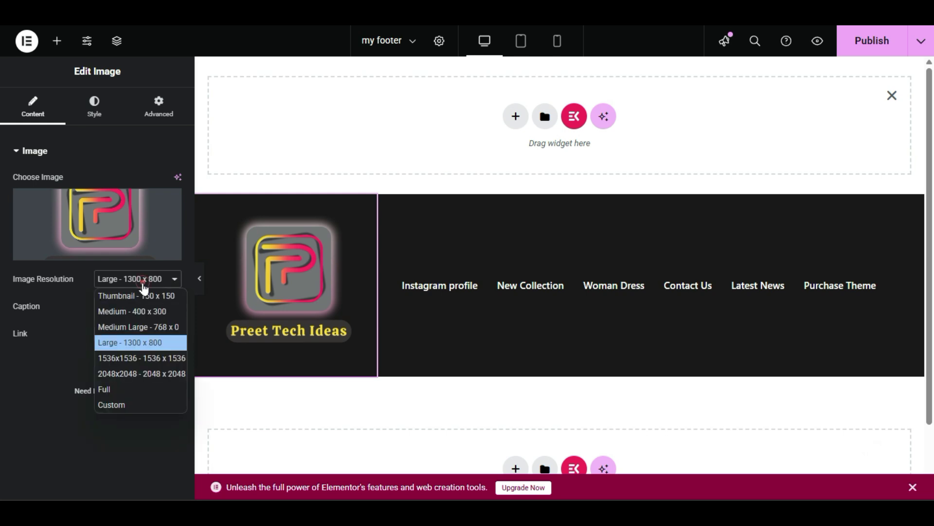
{"action": "left_click", "coordinate": [115, 389]}
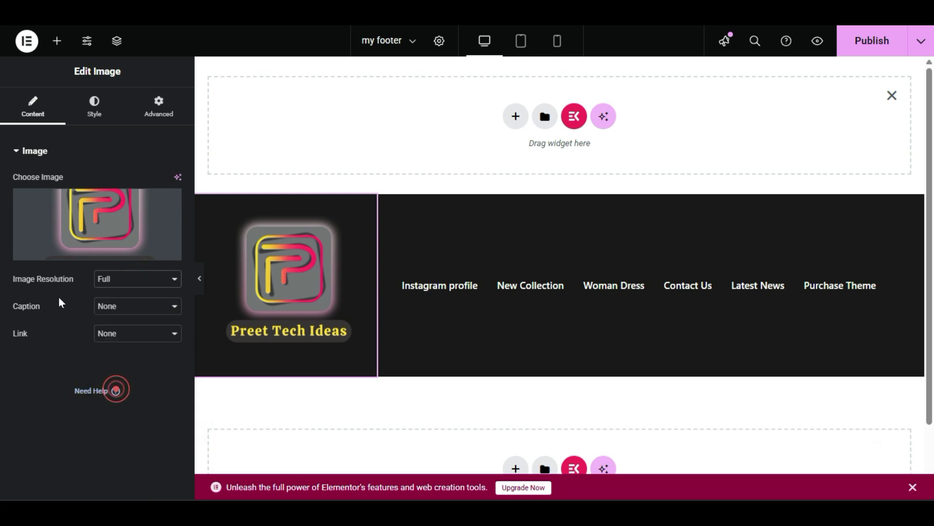
Size the logo image to 40% width and 120 px height, and align it to the center.
{"action": "left_click", "coordinate": [96, 115]}
{"action": "left_click_drag", "start_coordinate": [12, 224], "coordinate": [63, 239]}
{"action": "left_click_drag", "start_coordinate": [15, 307], "coordinate": [45, 311]}
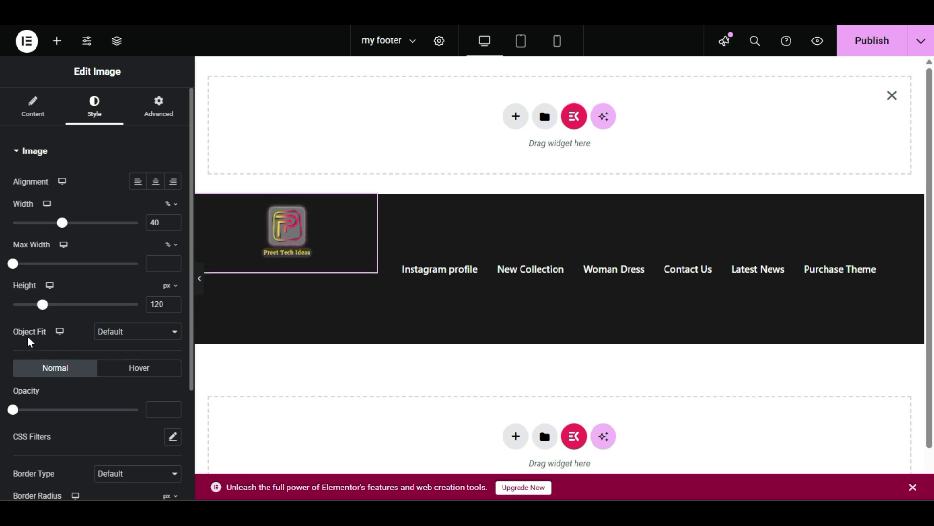
{"action": "scroll", "coordinate": [27, 340], "scroll_direction": "down", "scroll_amount": 3}
{"action": "scroll", "coordinate": [3, 299], "scroll_direction": "up", "scroll_amount": 3}
{"action": "left_click", "coordinate": [156, 182]}
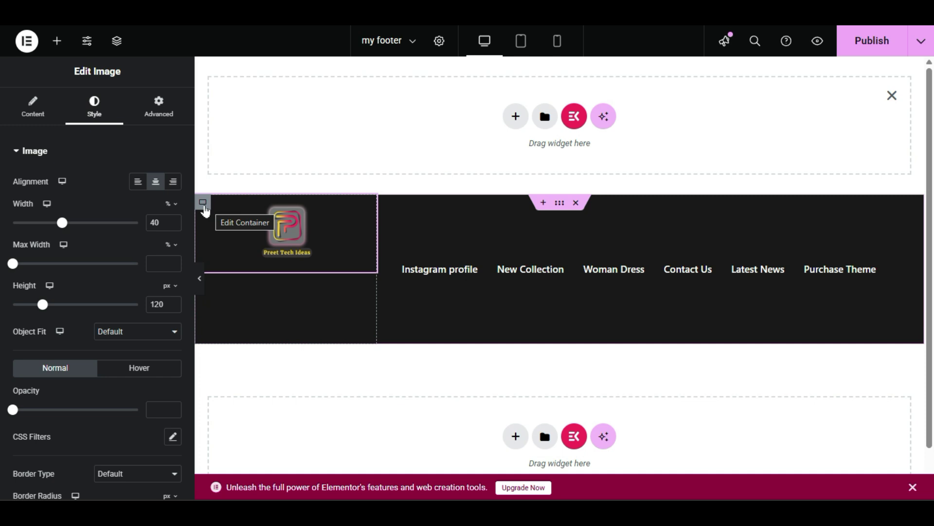
Center the logo vertically by setting its container's justify content to Center, and preview the footer without the editing panel.
{"action": "left_click", "coordinate": [203, 204]}
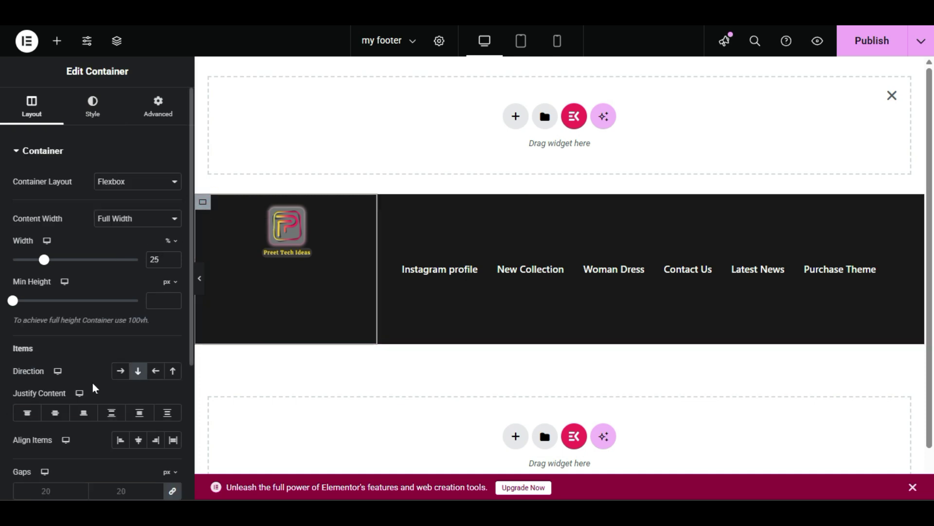
{"action": "left_click", "coordinate": [56, 415]}
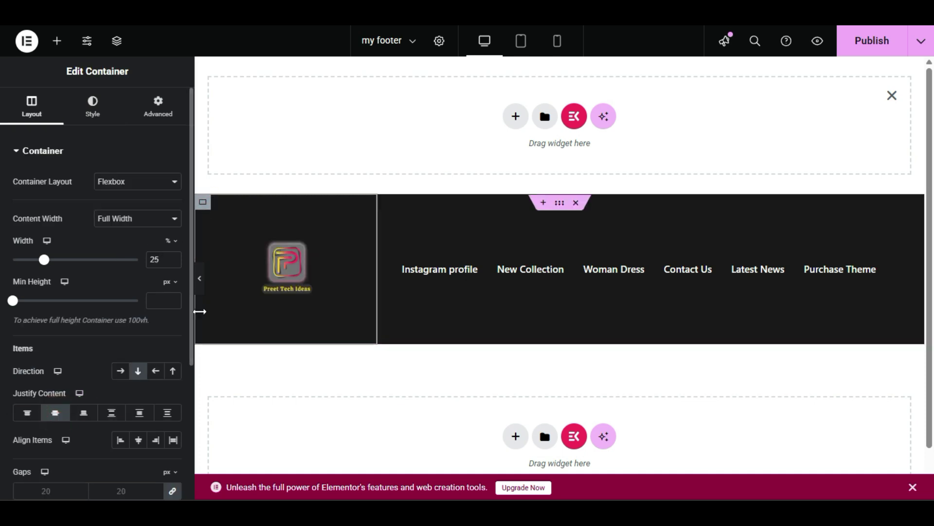
{"action": "left_click", "coordinate": [200, 287]}
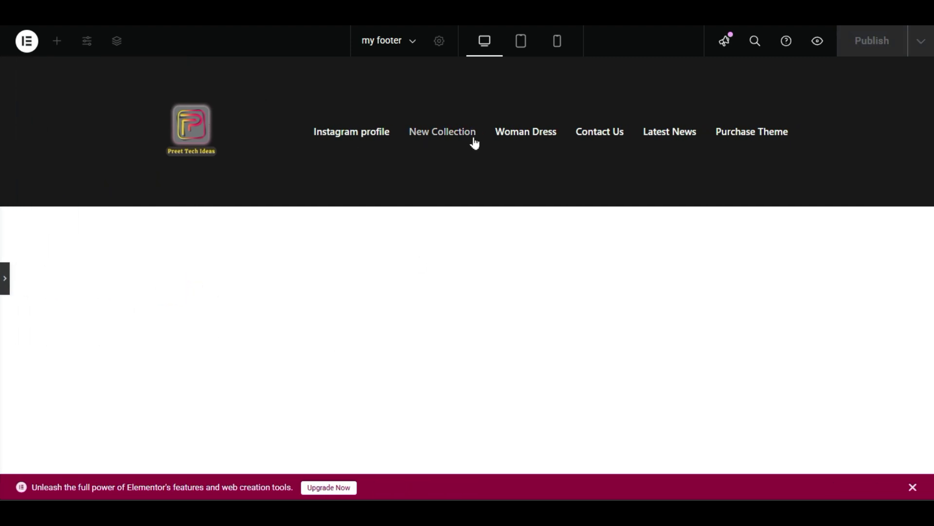
{"action": "key", "text": "ctrl+p"}
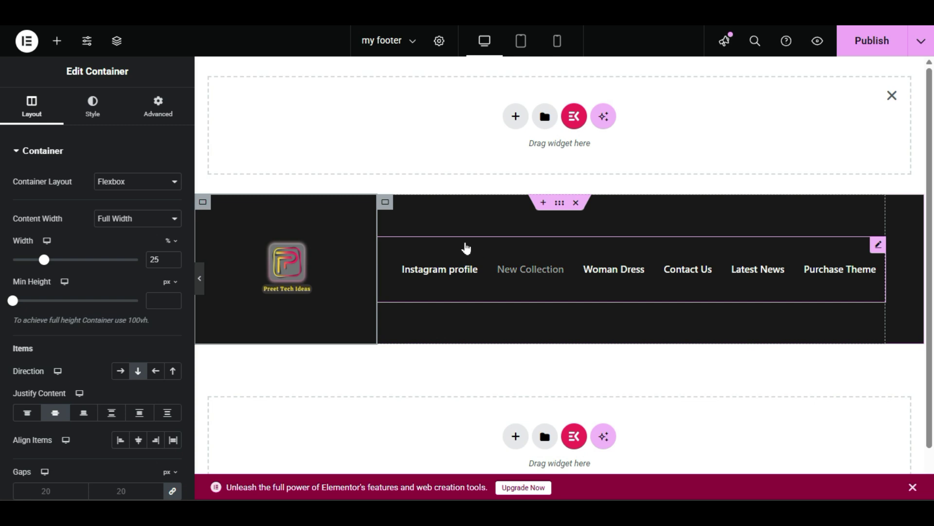
Duplicate the menu column and narrow the original menu column slightly, keeping its links on one row.
{"action": "right_click", "coordinate": [421, 213]}
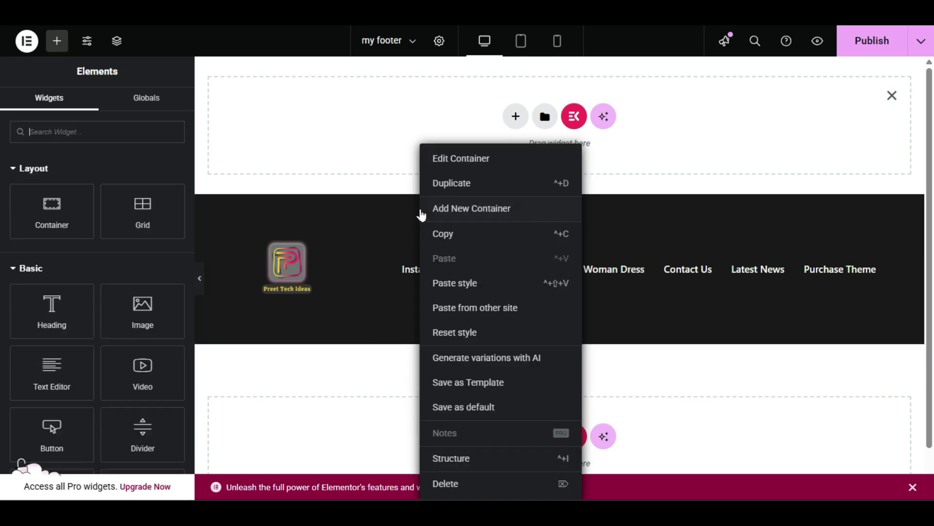
{"action": "left_click", "coordinate": [436, 206]}
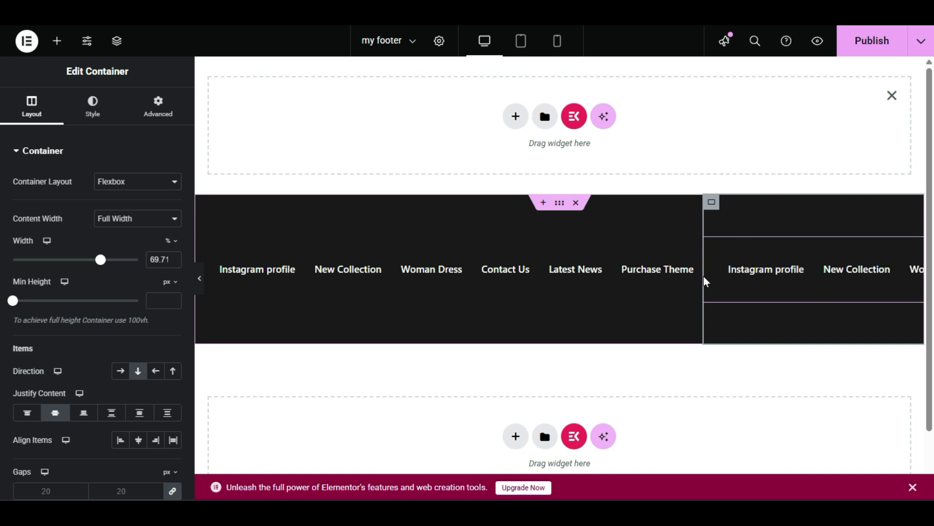
{"action": "mouse_move", "coordinate": [704, 227]}
{"action": "left_mouse_down"}
{"action": "mouse_move", "coordinate": [394, 227]}
{"action": "mouse_move", "coordinate": [692, 226]}
{"action": "left_mouse_up"}
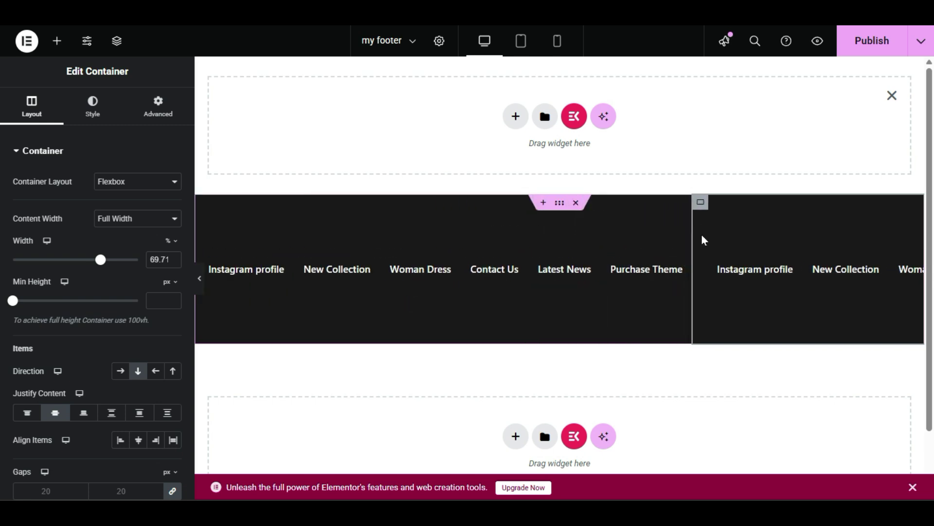
Preview the footer without the editing panel and delete the duplicated menu column.
{"action": "left_click", "coordinate": [200, 278]}
{"action": "key", "text": "ctrl+p"}
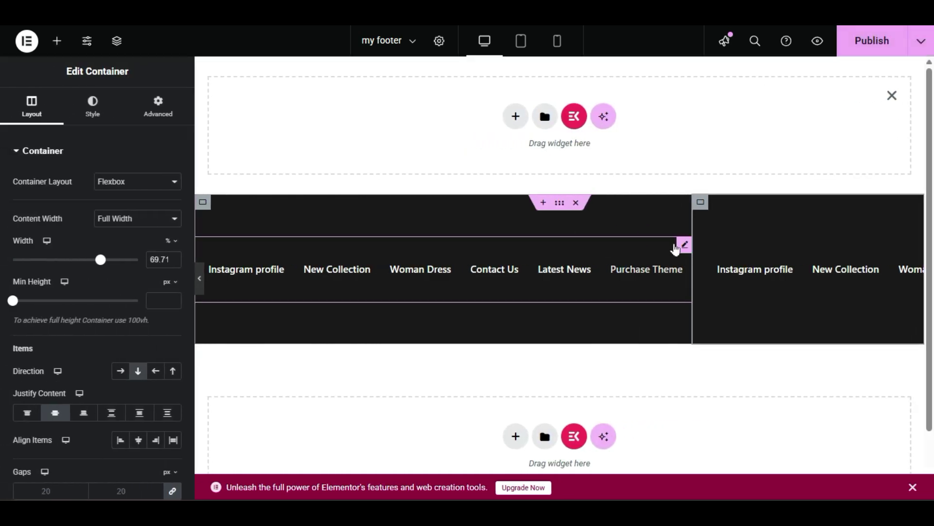
{"action": "right_click", "coordinate": [730, 226]}
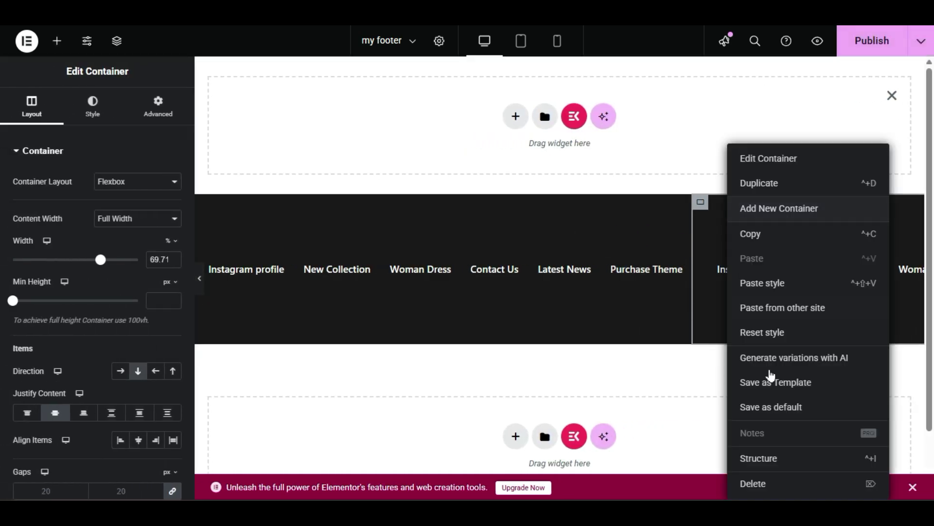
{"action": "left_click", "coordinate": [777, 490]}
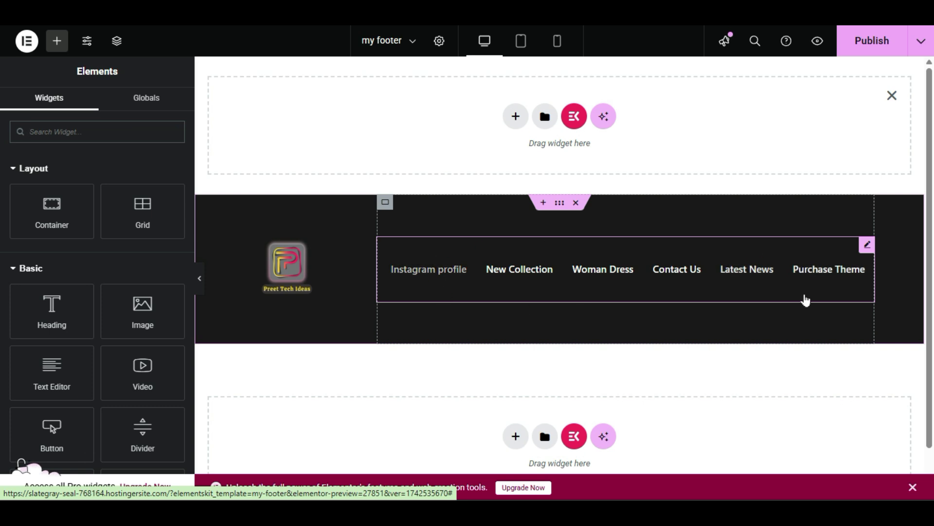
Duplicate the Nav Menu widget within its column, assign the copy the Footer menu Landing Gadget menu, and preview the footer.
{"action": "right_click", "coordinate": [663, 256]}
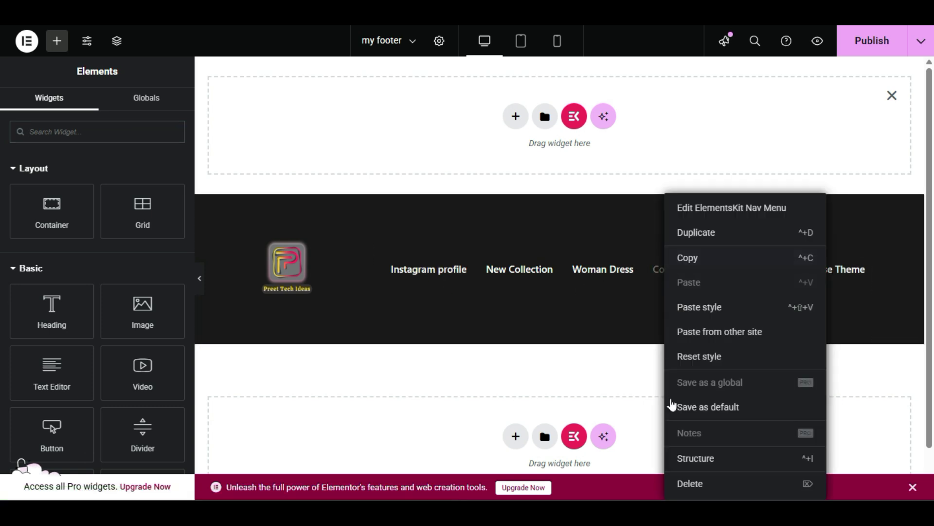
{"action": "left_click", "coordinate": [708, 246]}
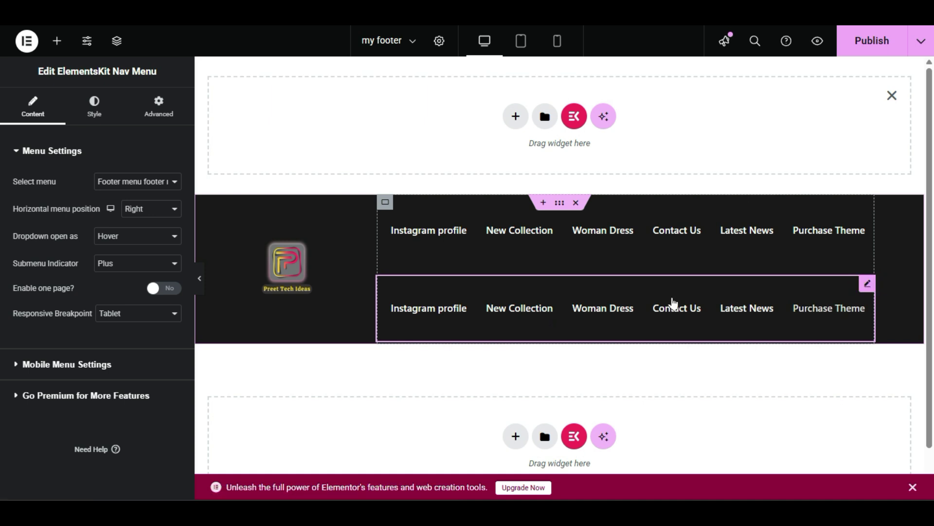
{"action": "left_click", "coordinate": [101, 187]}
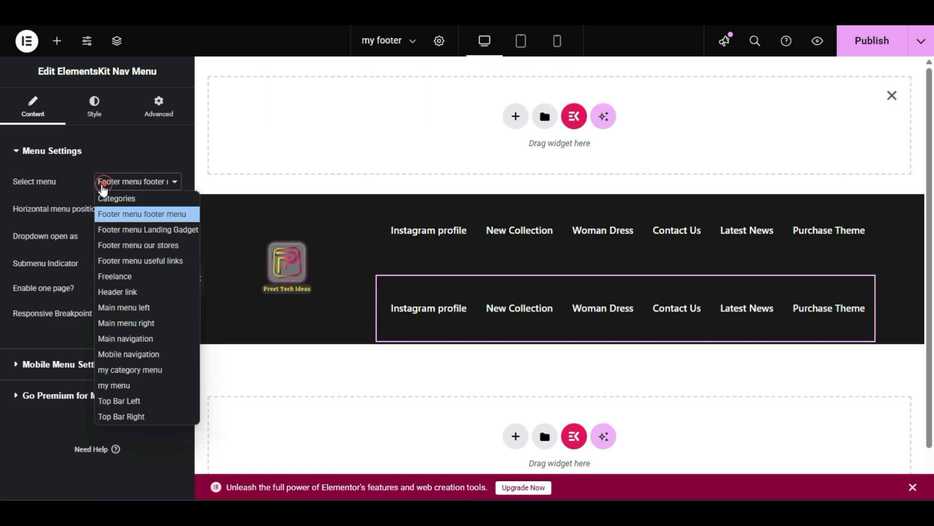
{"action": "left_click", "coordinate": [141, 229]}
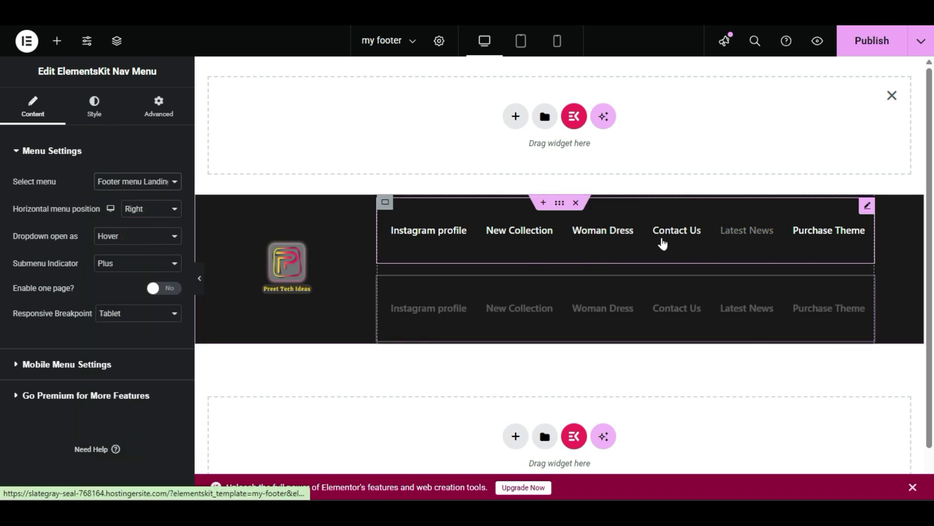
{"action": "left_click", "coordinate": [200, 278]}
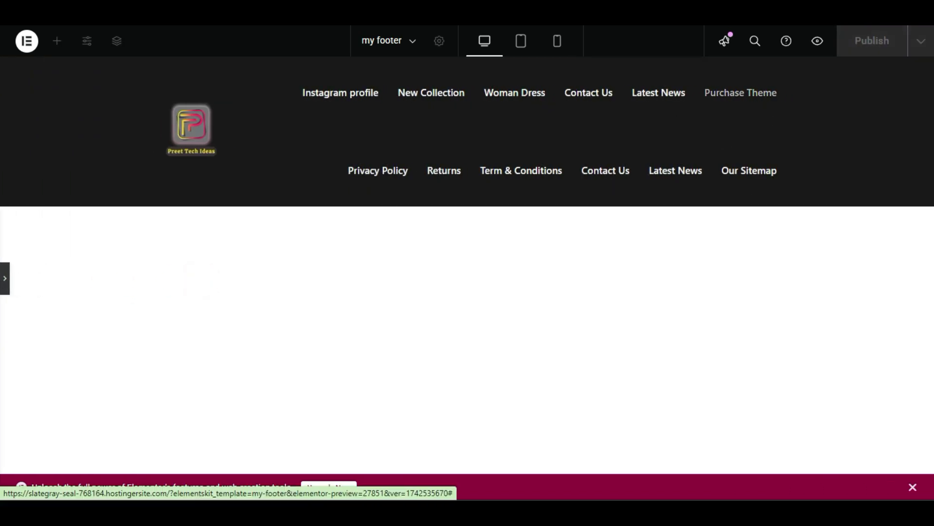
{"action": "key", "text": "ctrl+p"}
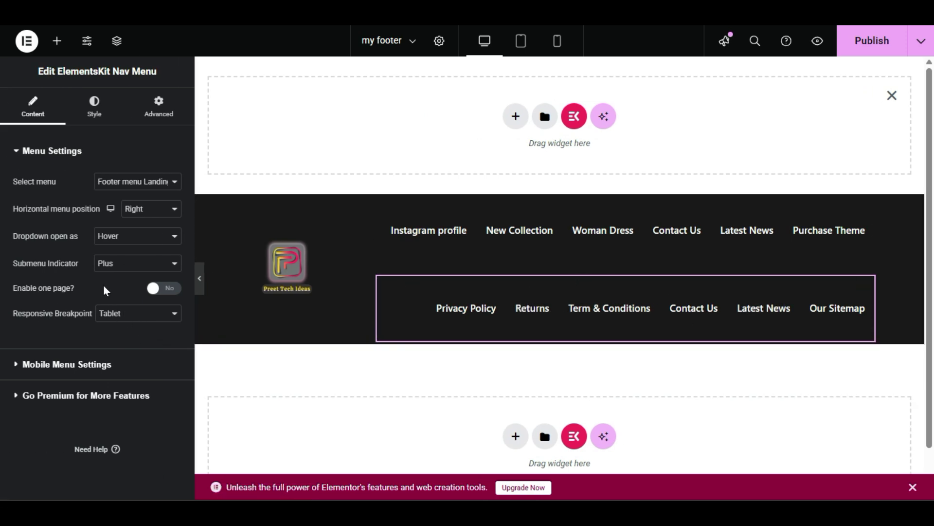
Try an 11 px top border radius on the lower menu's items, reset it to 0, and set their item margin to 11 on all sides.
{"action": "left_click", "coordinate": [82, 116]}
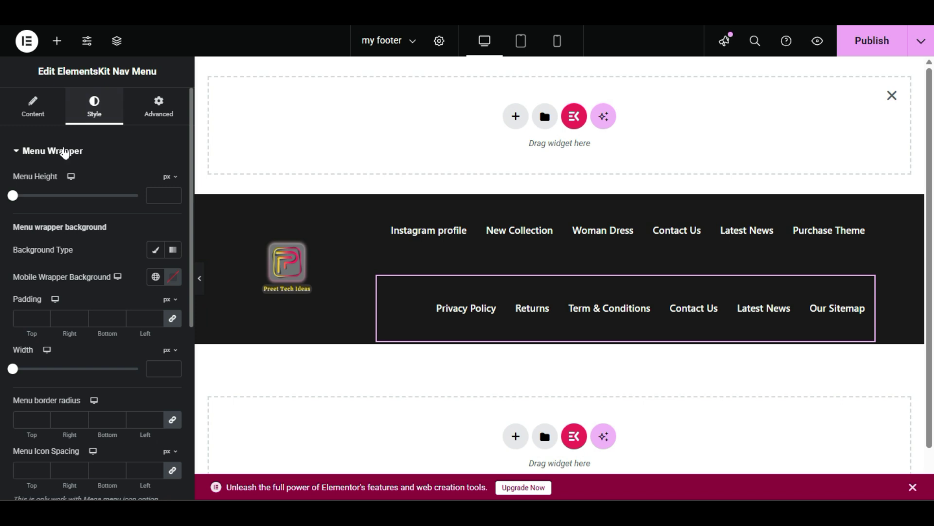
{"action": "scroll", "coordinate": [3, 360], "scroll_direction": "down", "scroll_amount": 2}
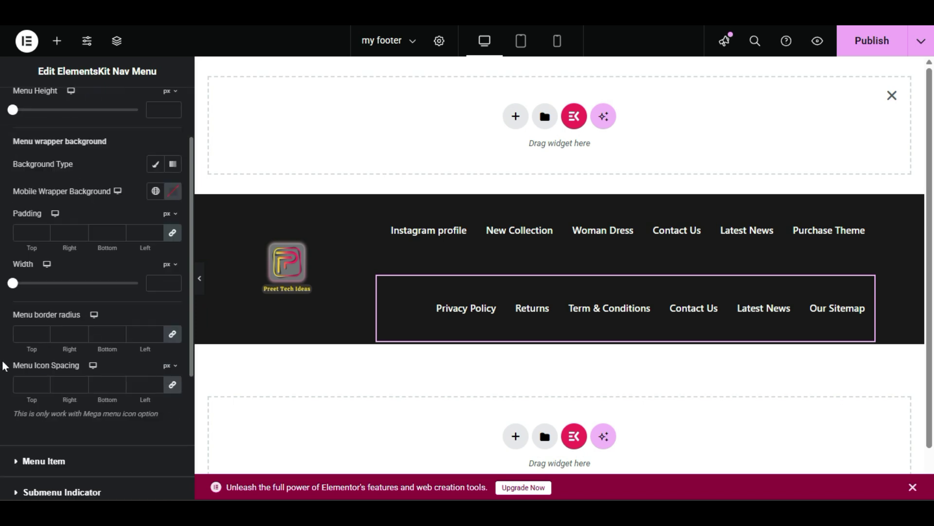
{"action": "scroll", "coordinate": [2, 365], "scroll_direction": "down", "scroll_amount": 1}
{"action": "left_click", "coordinate": [29, 416]}
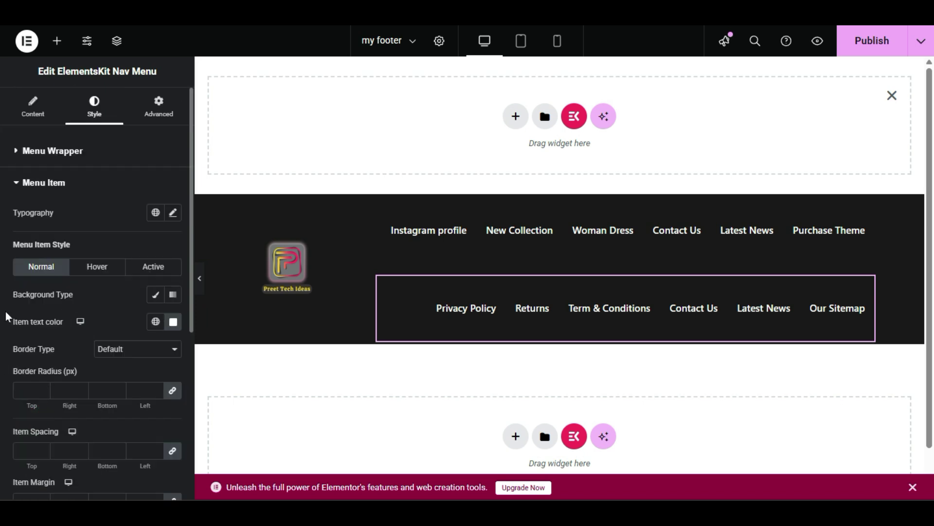
{"action": "scroll", "coordinate": [6, 317], "scroll_direction": "down", "scroll_amount": 2}
{"action": "scroll", "coordinate": [7, 322], "scroll_direction": "down", "scroll_amount": 1}
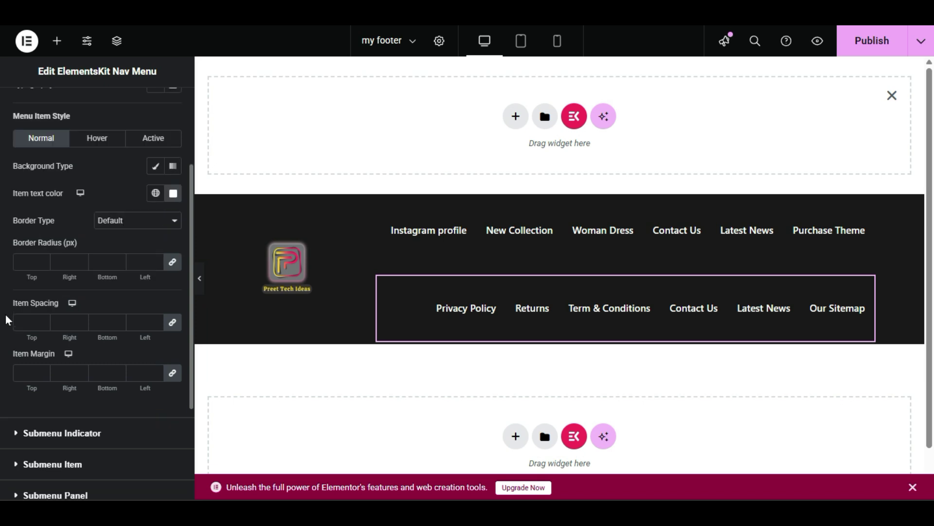
{"action": "left_click", "coordinate": [172, 263]}
{"action": "type", "text": "11"}
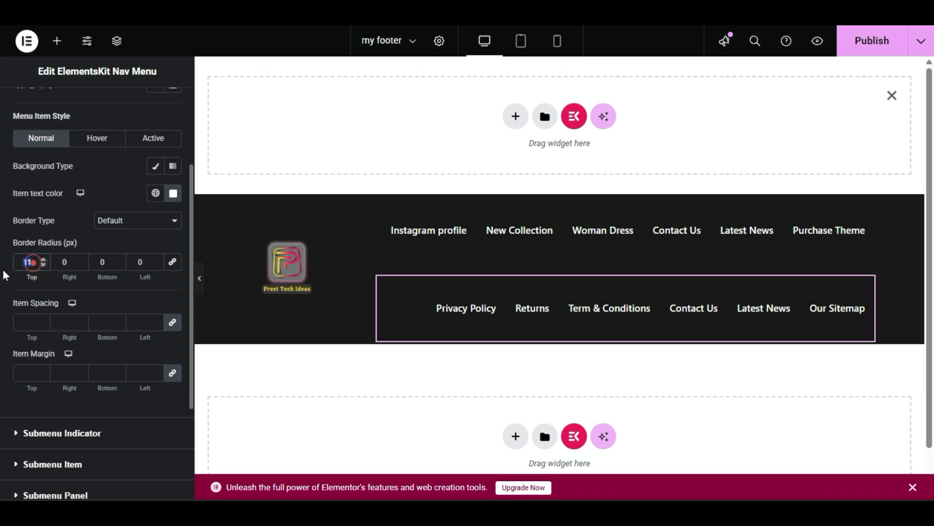
{"action": "type", "text": "11"}
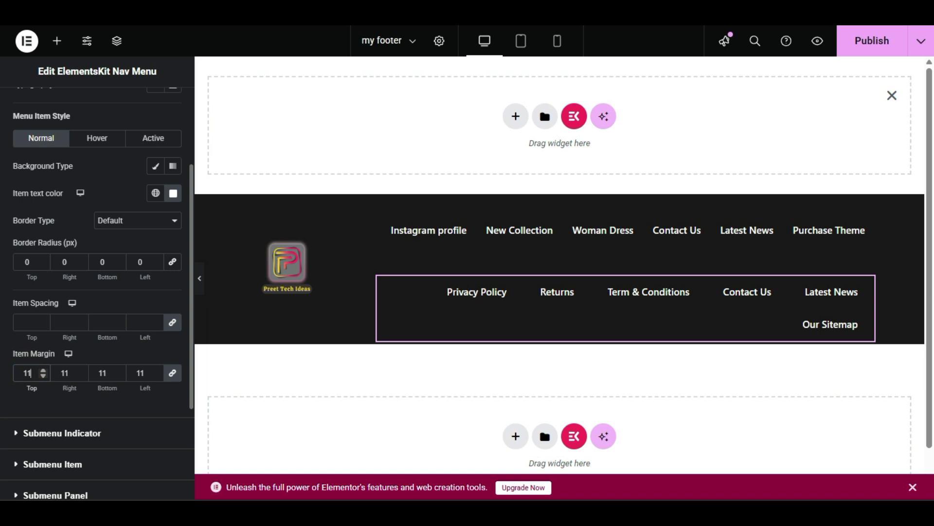
Unlink the lower menu's item margin values and set the right, bottom and left margins to 0.
{"action": "left_click", "coordinate": [173, 373]}
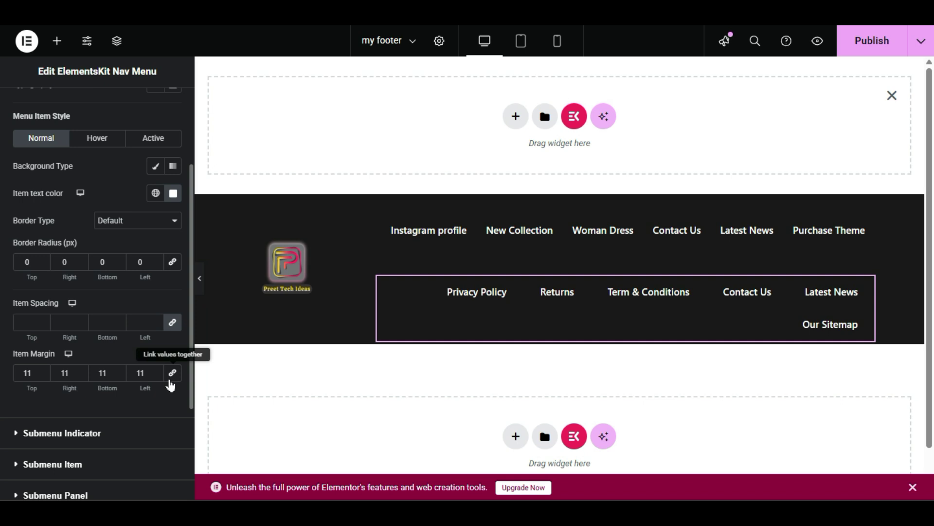
{"action": "left_click", "coordinate": [144, 372]}
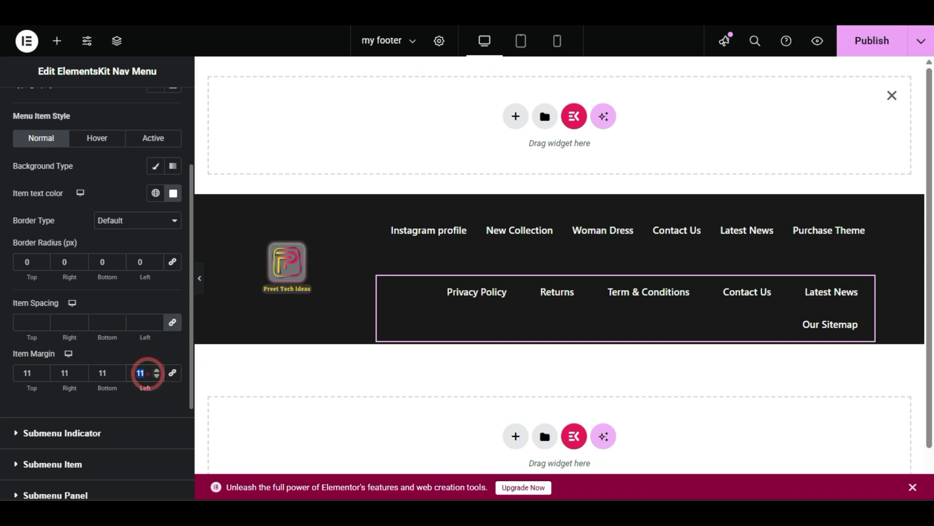
{"action": "type", "text": "00"}
{"action": "double_click", "coordinate": [72, 373]}
{"action": "type", "text": "0"}
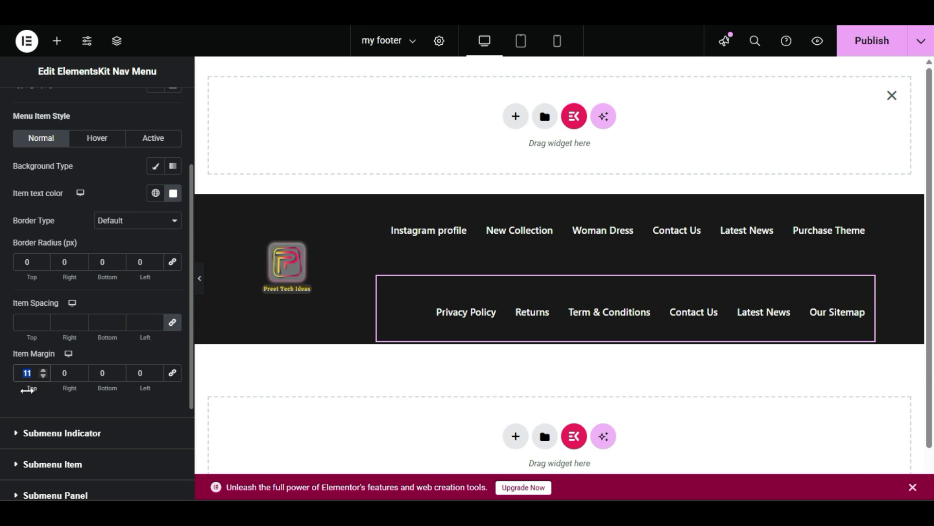
Try a top item margin of -11 on the lower menu, and set it to 0 instead.
{"action": "type", "text": "-11"}
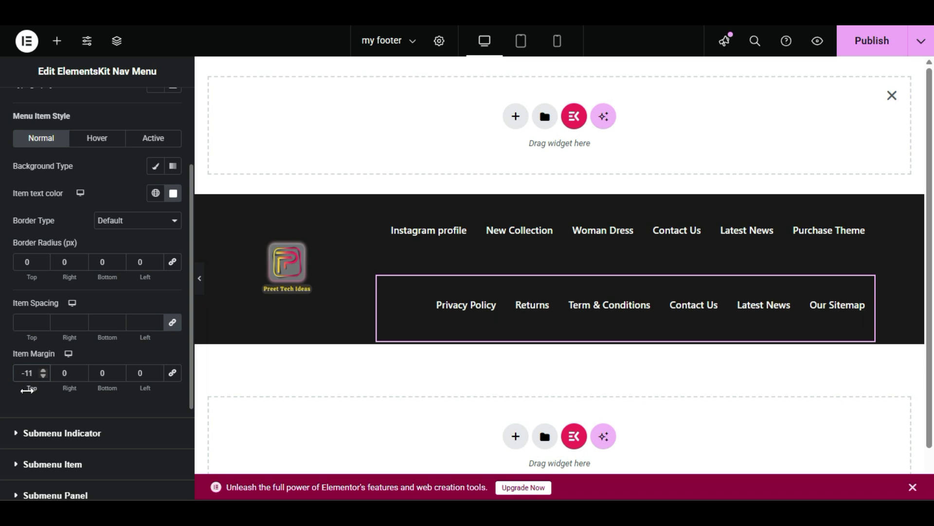
{"action": "key", "text": "BackSpace"}
{"action": "key", "text": "BackSpace"}
{"action": "key", "text": "BackSpace"}
{"action": "type", "text": "03"}
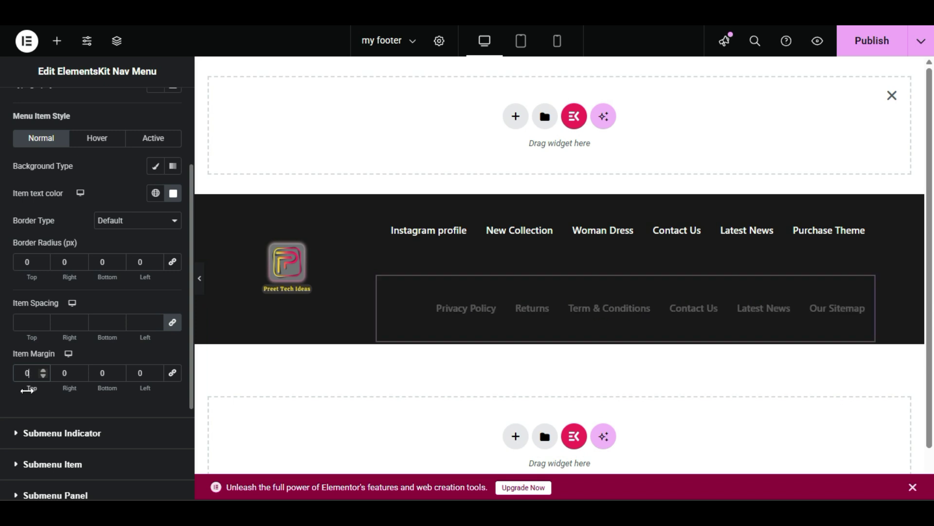
Try a top item margin of -33 on the lower menu and preview the footer.
{"action": "key", "text": "BackSpace"}
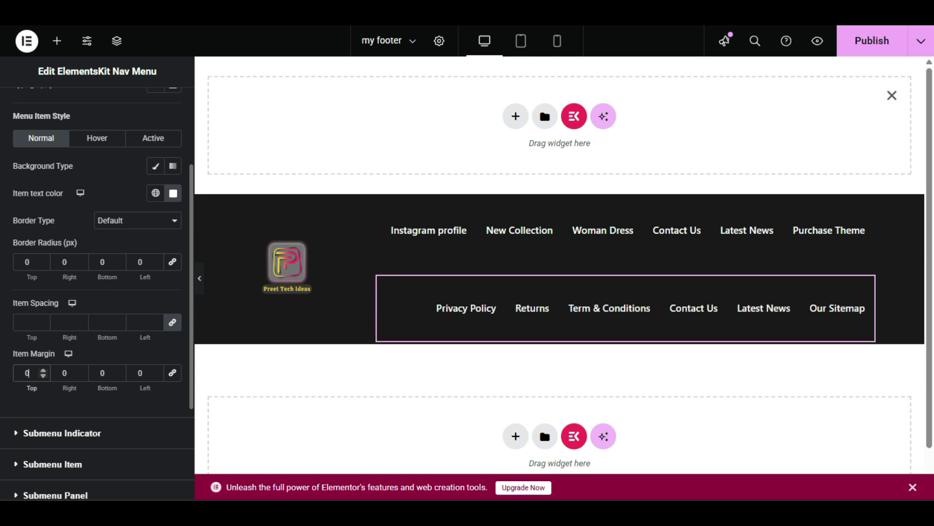
{"action": "type", "text": "-33"}
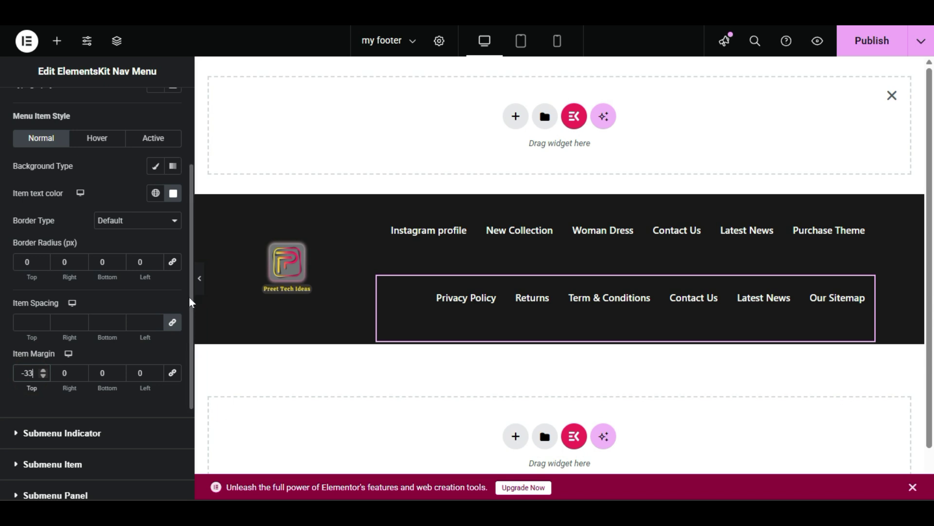
{"action": "left_click", "coordinate": [199, 278]}
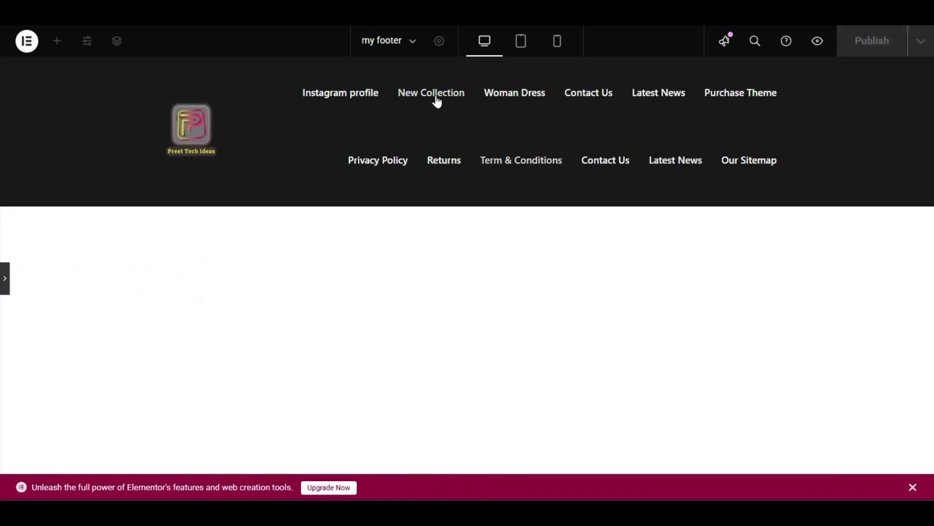
{"action": "left_click", "coordinate": [5, 278]}
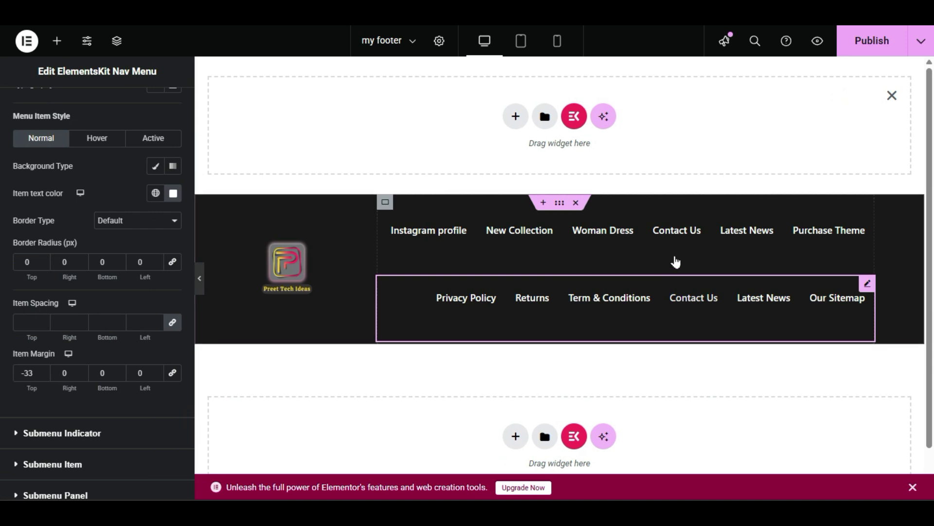
Justify the menu column container's content to End, align its items to Center, and preview the footer.
{"action": "left_click", "coordinate": [386, 208]}
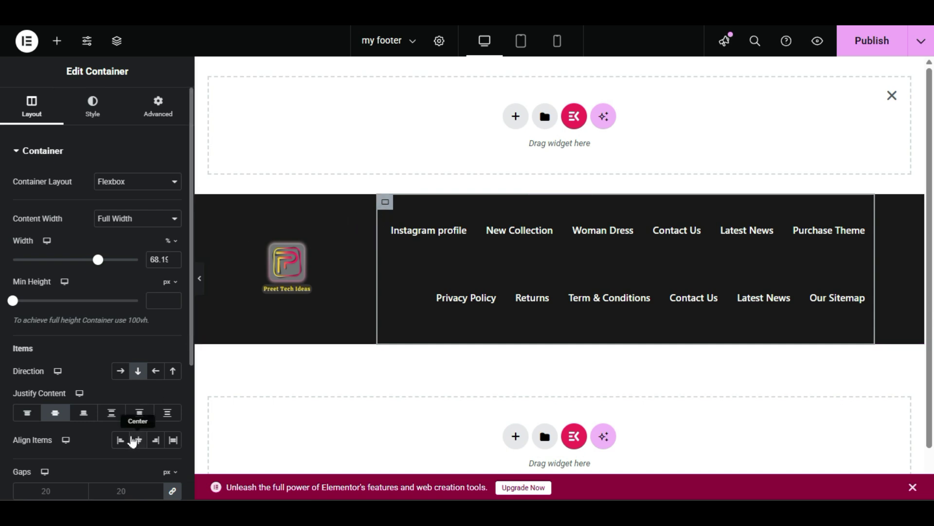
{"action": "left_click", "coordinate": [91, 423]}
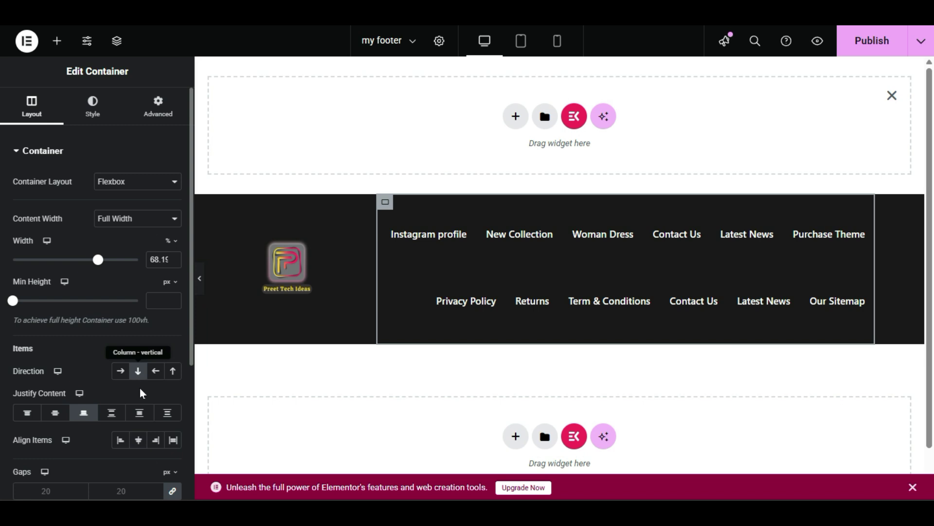
{"action": "left_click", "coordinate": [137, 440]}
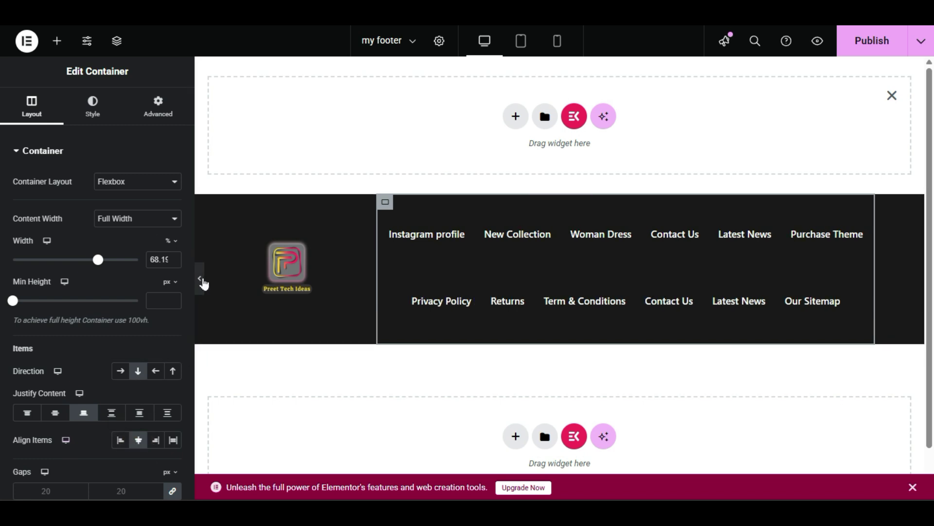
{"action": "left_click", "coordinate": [203, 284]}
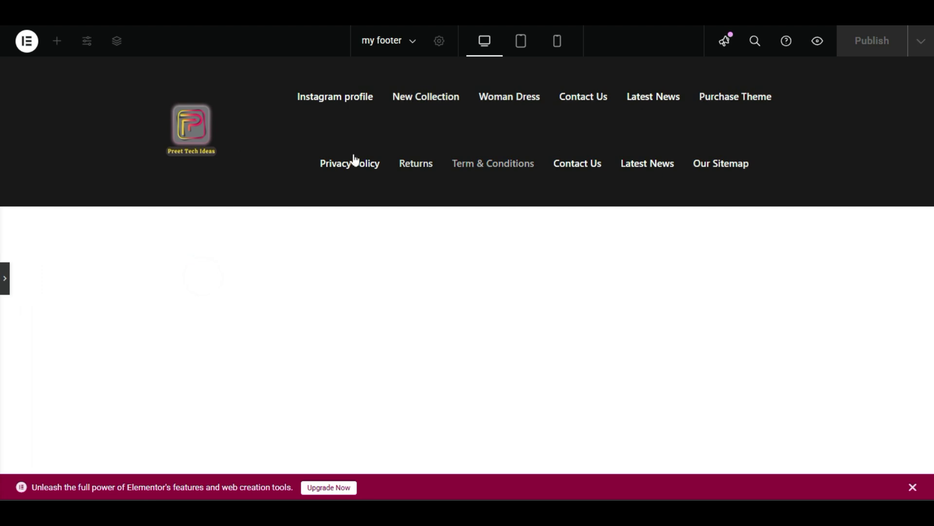
{"action": "left_click", "coordinate": [5, 278]}
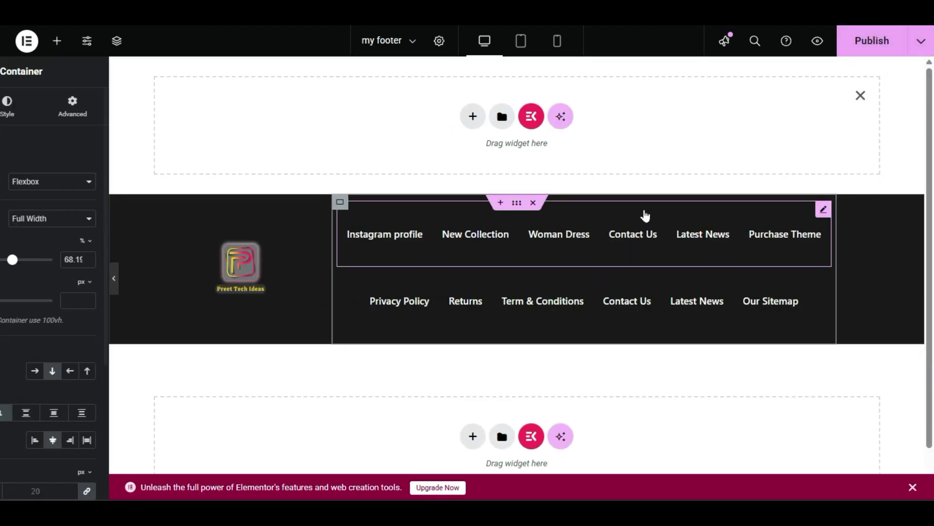
Delete the lower nav menu and set the column container's content justification to Center.
{"action": "right_click", "coordinate": [698, 321]}
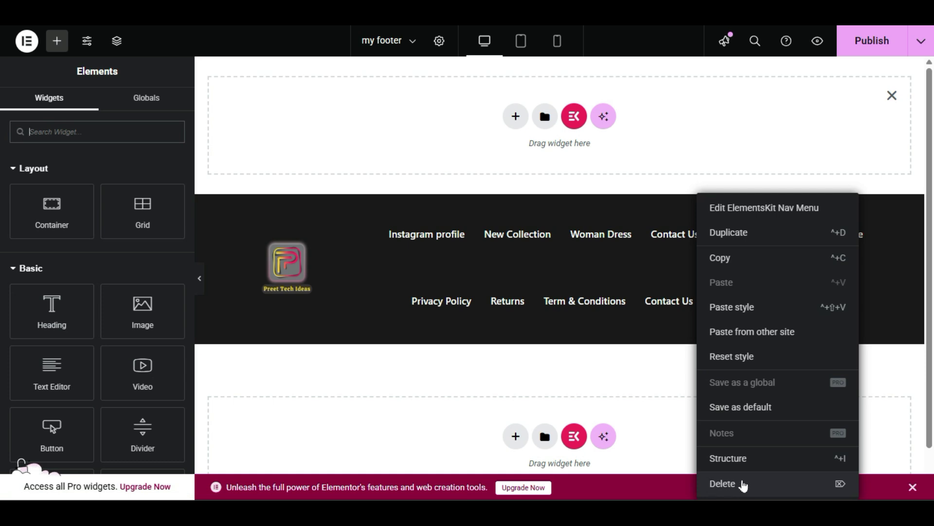
{"action": "left_click", "coordinate": [722, 483]}
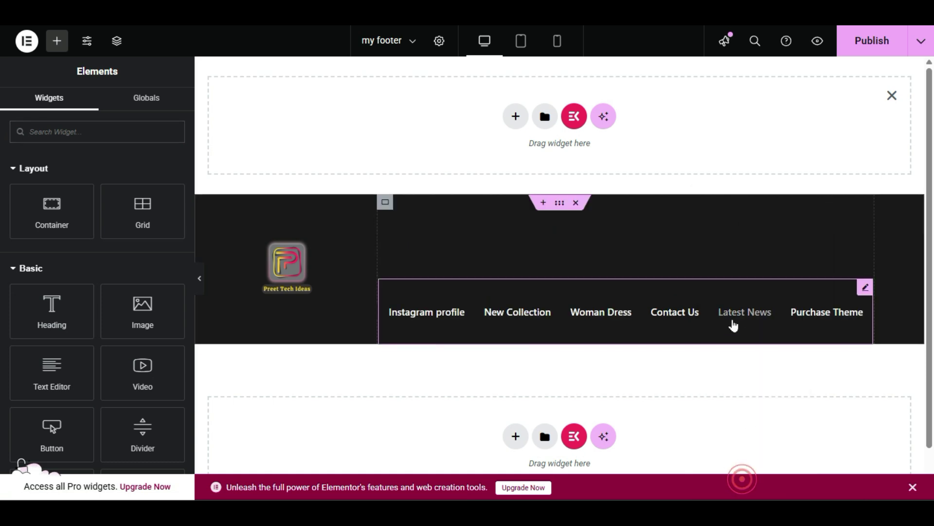
{"action": "left_click", "coordinate": [385, 202]}
{"action": "left_click", "coordinate": [57, 412]}
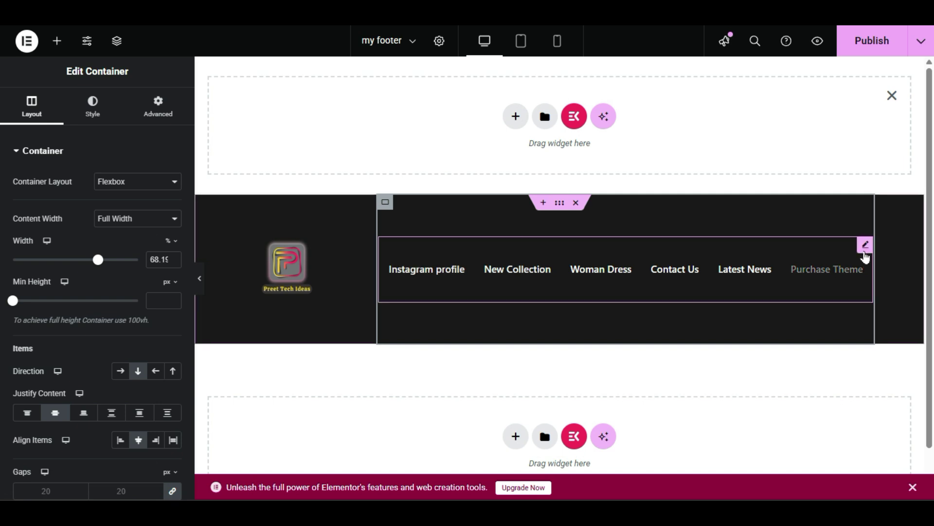
Reduce the remaining nav menu's height to about 52 px and look over its menu item style options.
{"action": "left_click", "coordinate": [865, 245]}
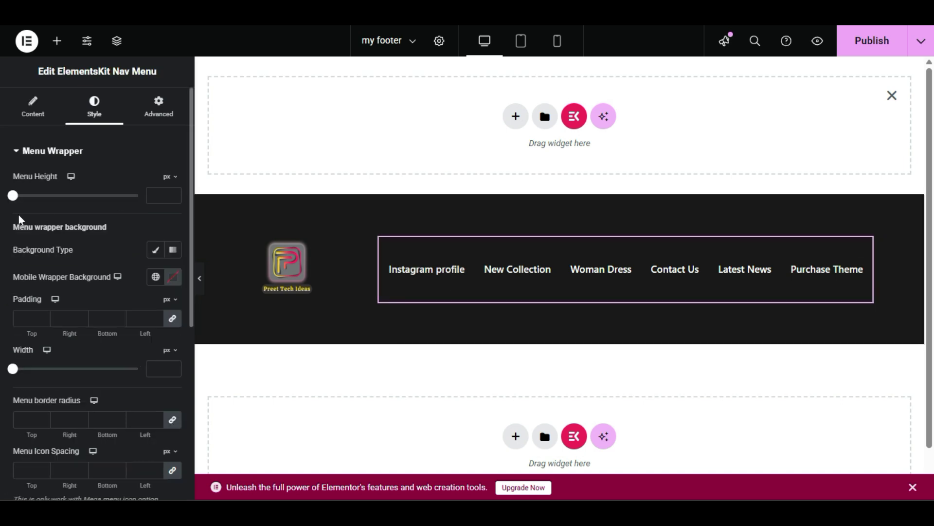
{"action": "mouse_move", "coordinate": [14, 199]}
{"action": "left_mouse_down"}
{"action": "mouse_move", "coordinate": [115, 196]}
{"action": "mouse_move", "coordinate": [6, 193]}
{"action": "mouse_move", "coordinate": [27, 195]}
{"action": "left_mouse_up"}
{"action": "scroll", "coordinate": [11, 326], "scroll_direction": "down", "scroll_amount": 2}
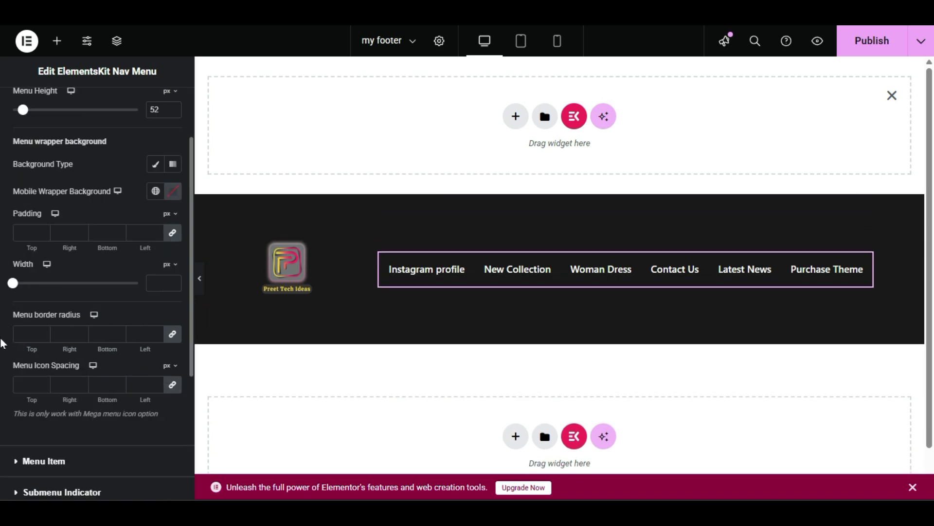
{"action": "scroll", "coordinate": [10, 326], "scroll_direction": "down", "scroll_amount": 3}
{"action": "scroll", "coordinate": [26, 329], "scroll_direction": "down", "scroll_amount": 1}
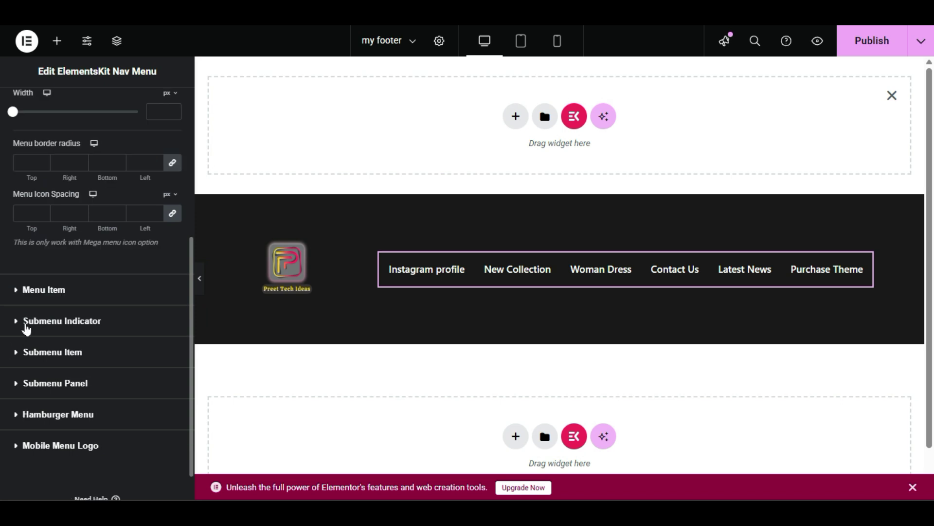
{"action": "left_click", "coordinate": [44, 296]}
{"action": "scroll", "coordinate": [2, 317], "scroll_direction": "down", "scroll_amount": 4}
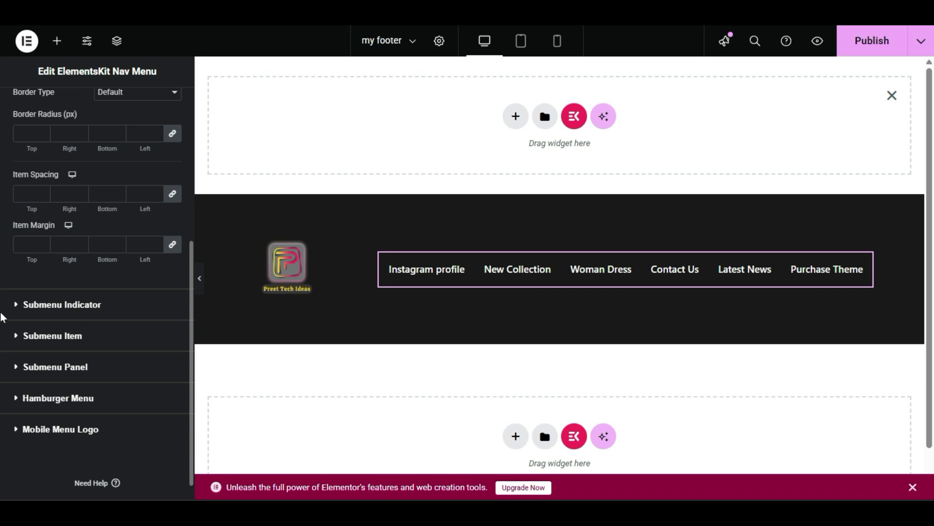
Set the nav menu's horizontal menu position to Left.
{"action": "scroll", "coordinate": [2, 316], "scroll_direction": "up", "scroll_amount": 6}
{"action": "left_click", "coordinate": [27, 108]}
{"action": "left_click", "coordinate": [139, 208]}
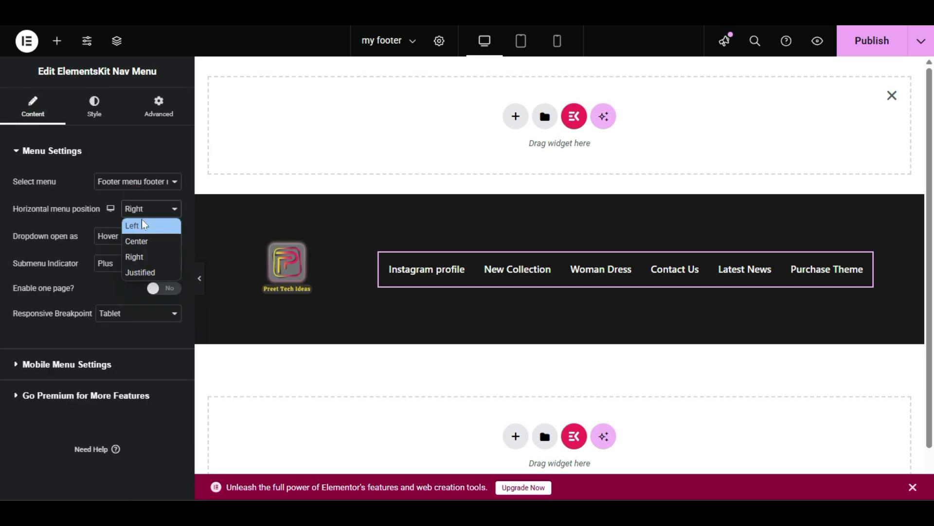
{"action": "left_click", "coordinate": [144, 225]}
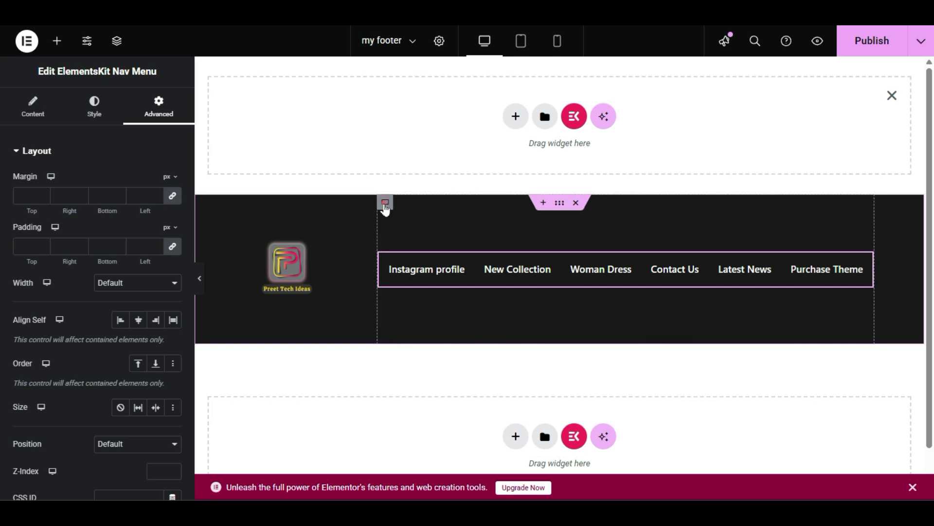
Give the menu column container a minimum height of about 358 px and narrow its width to about 14%.
{"action": "left_click", "coordinate": [385, 204]}
{"action": "left_click", "coordinate": [126, 218]}
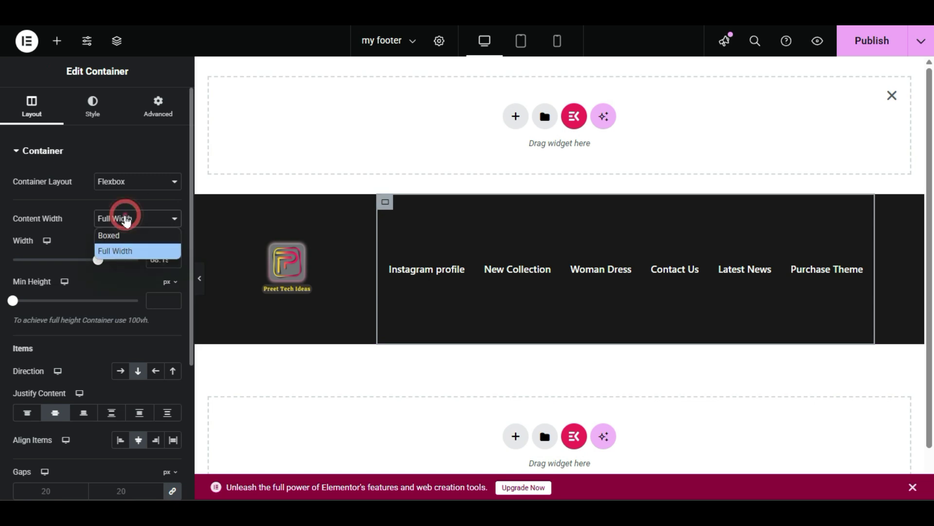
{"action": "left_click", "coordinate": [125, 218]}
{"action": "mouse_move", "coordinate": [12, 300]}
{"action": "left_mouse_down"}
{"action": "mouse_move", "coordinate": [56, 300]}
{"action": "mouse_move", "coordinate": [30, 301]}
{"action": "left_mouse_up"}
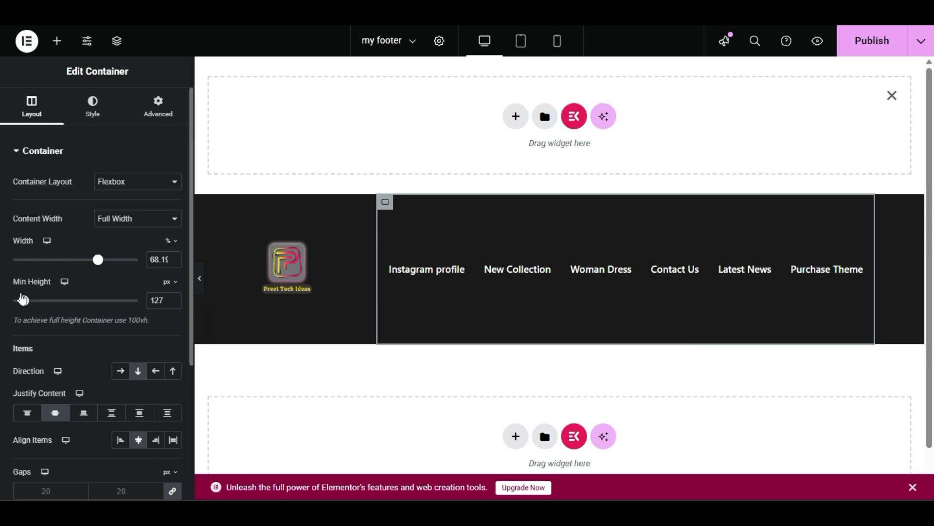
{"action": "left_click_drag", "start_coordinate": [97, 267], "coordinate": [29, 269]}
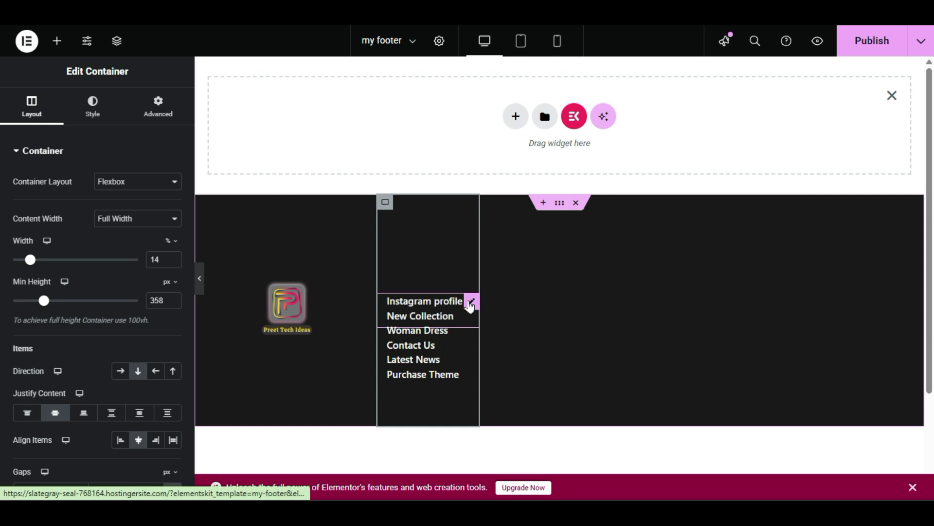
Set the nav menu widget's self-alignment to Center, its order to Start and its size to Shrink.
{"action": "left_click", "coordinate": [470, 302]}
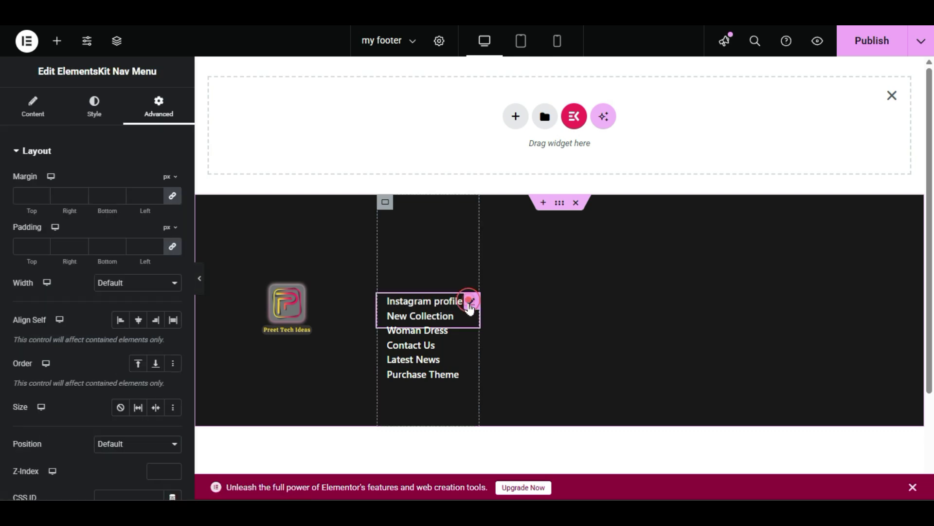
{"action": "scroll", "coordinate": [5, 294], "scroll_direction": "down", "scroll_amount": 1}
{"action": "left_click", "coordinate": [138, 277]}
{"action": "left_click", "coordinate": [136, 321]}
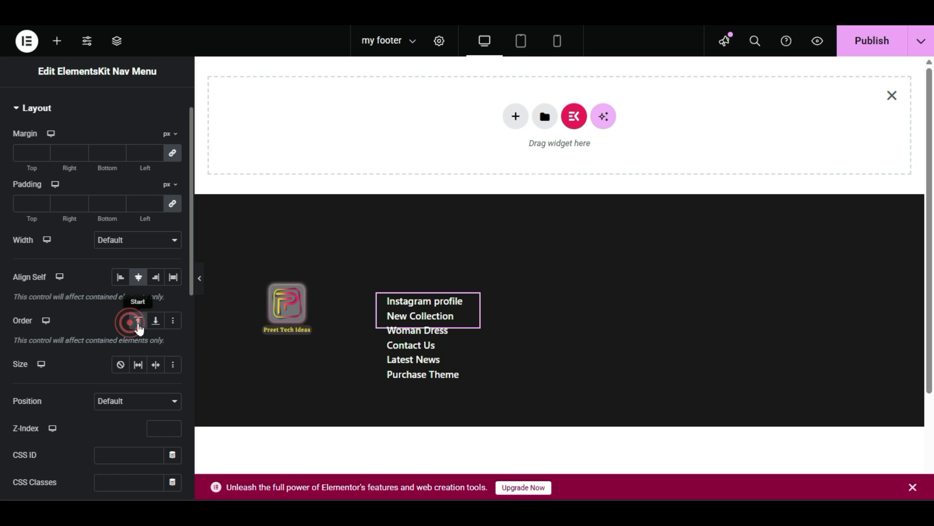
{"action": "left_click", "coordinate": [138, 366]}
{"action": "left_click", "coordinate": [138, 370]}
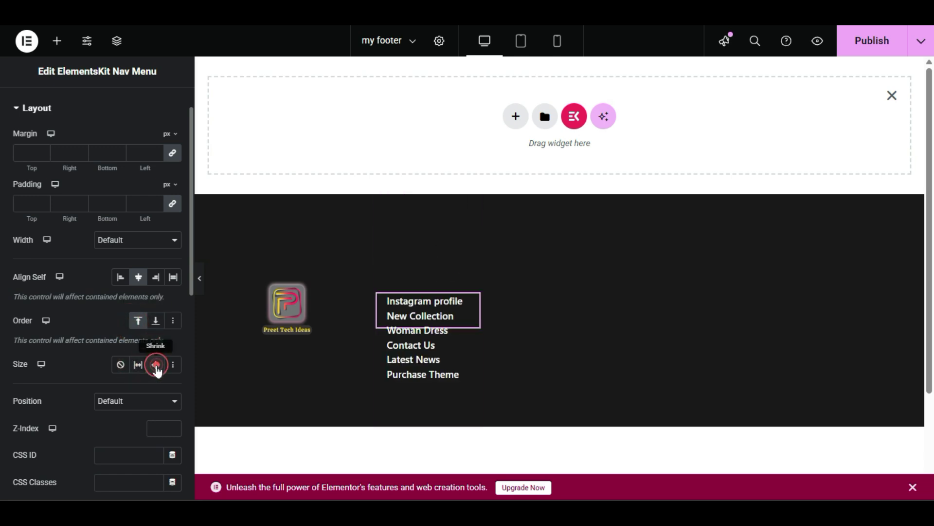
Try Absolute positioning on the nav menu widget, and return its position to Default.
{"action": "left_click", "coordinate": [150, 399]}
{"action": "left_click", "coordinate": [145, 431]}
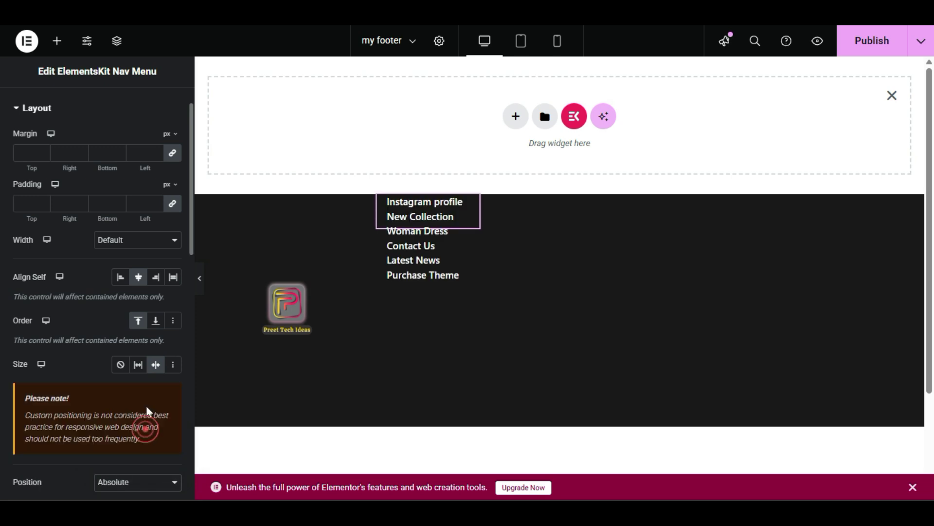
{"action": "scroll", "coordinate": [123, 404], "scroll_direction": "down", "scroll_amount": 3}
{"action": "left_click", "coordinate": [133, 355]}
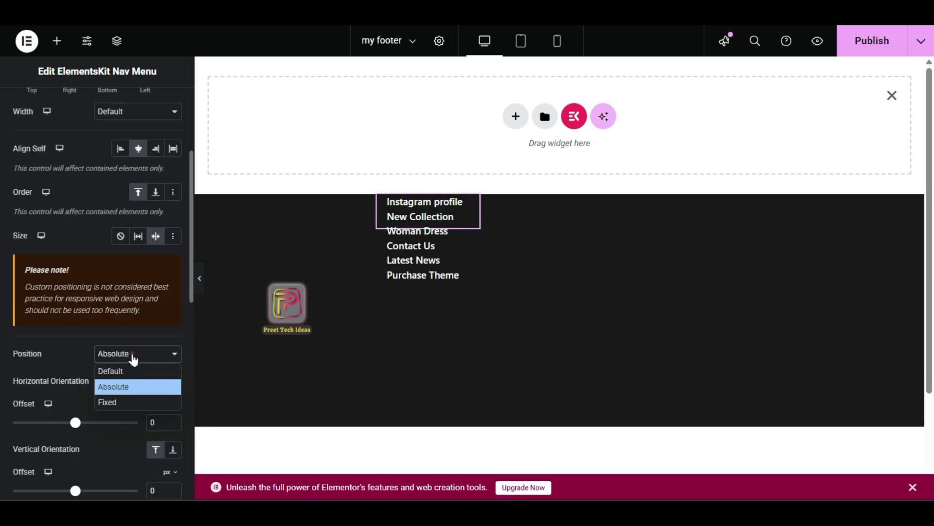
{"action": "left_click", "coordinate": [131, 371]}
Increase the nav menu's height to about 233 px to spread its stacked links, and preview the footer.
{"action": "left_click", "coordinate": [32, 111]}
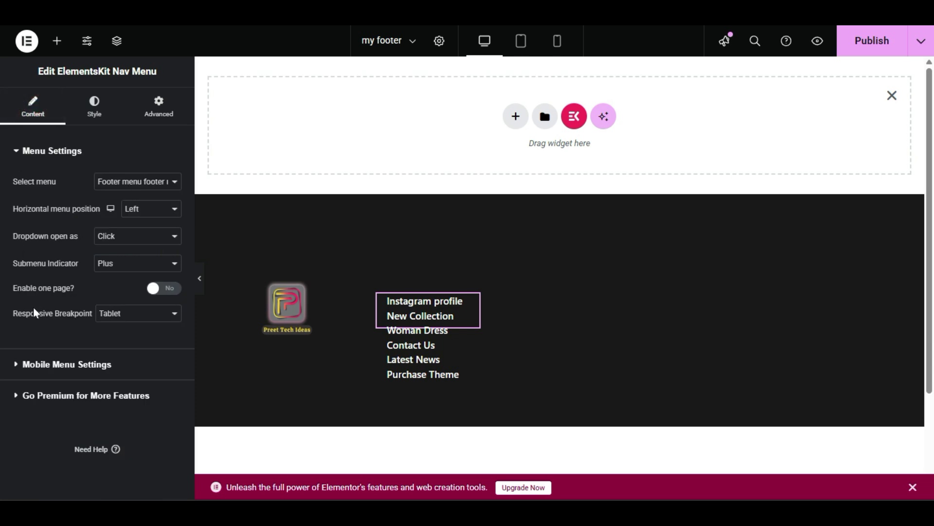
{"action": "left_click", "coordinate": [82, 121]}
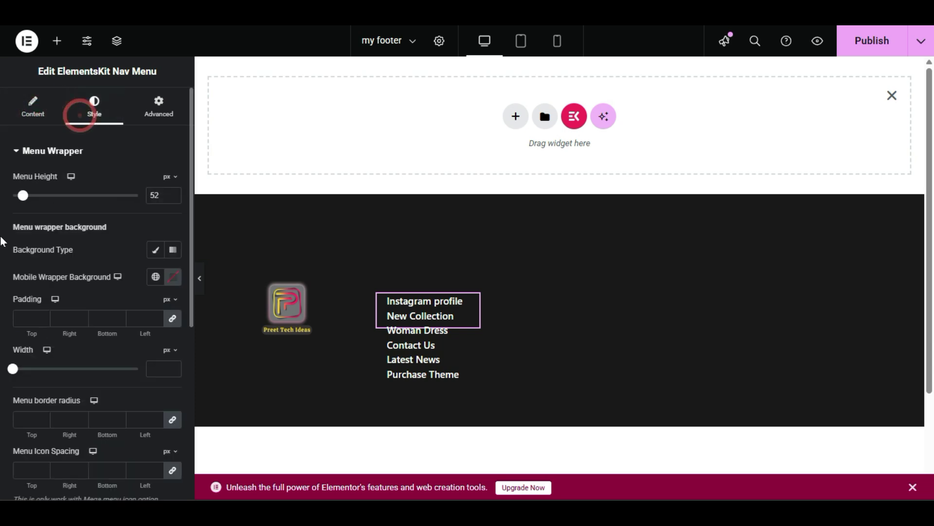
{"action": "left_click_drag", "start_coordinate": [23, 195], "coordinate": [110, 210]}
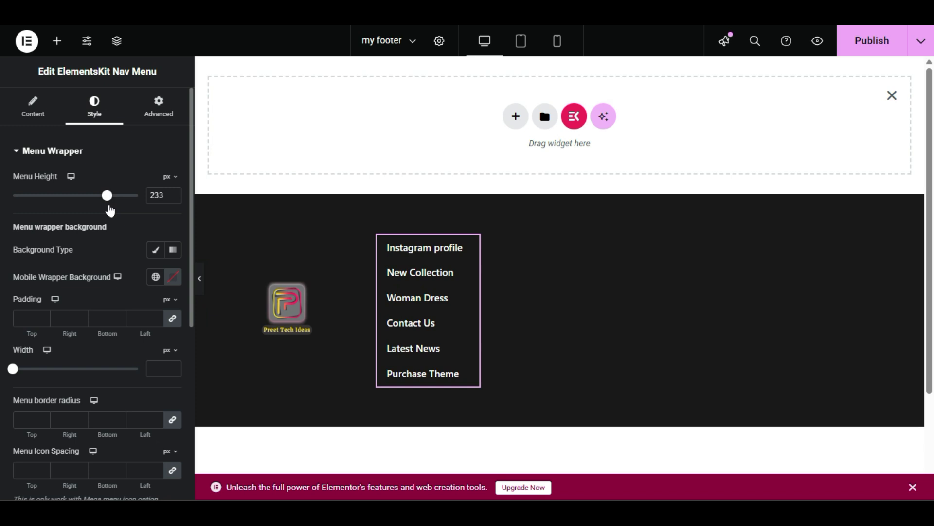
{"action": "left_click", "coordinate": [200, 280]}
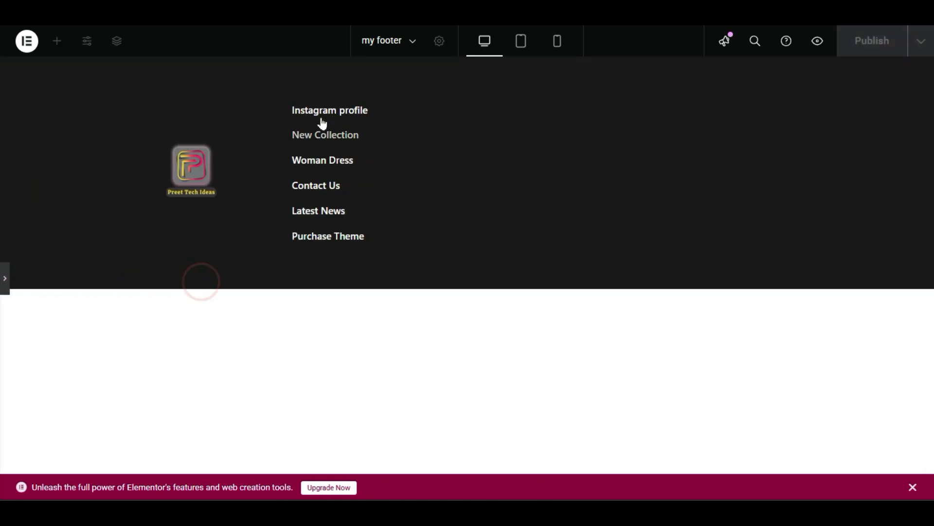
{"action": "left_click", "coordinate": [5, 278]}
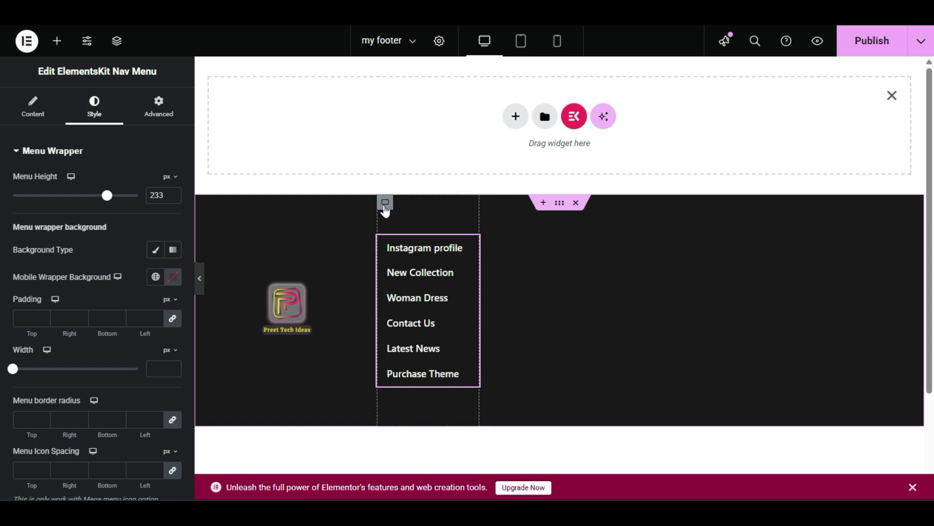
Duplicate the nav menu's container and widen the copy to about 28%.
{"action": "right_click", "coordinate": [385, 211]}
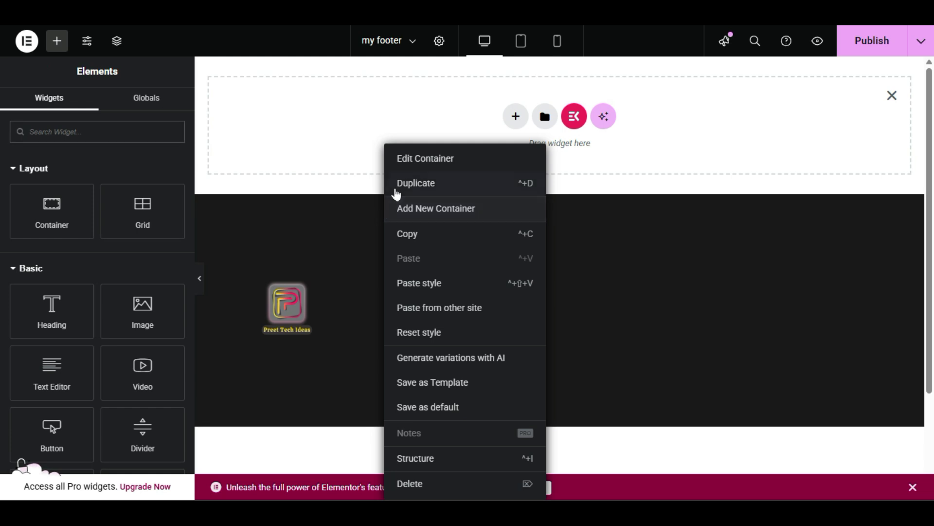
{"action": "left_click", "coordinate": [427, 185]}
{"action": "left_click_drag", "start_coordinate": [581, 246], "coordinate": [683, 250]}
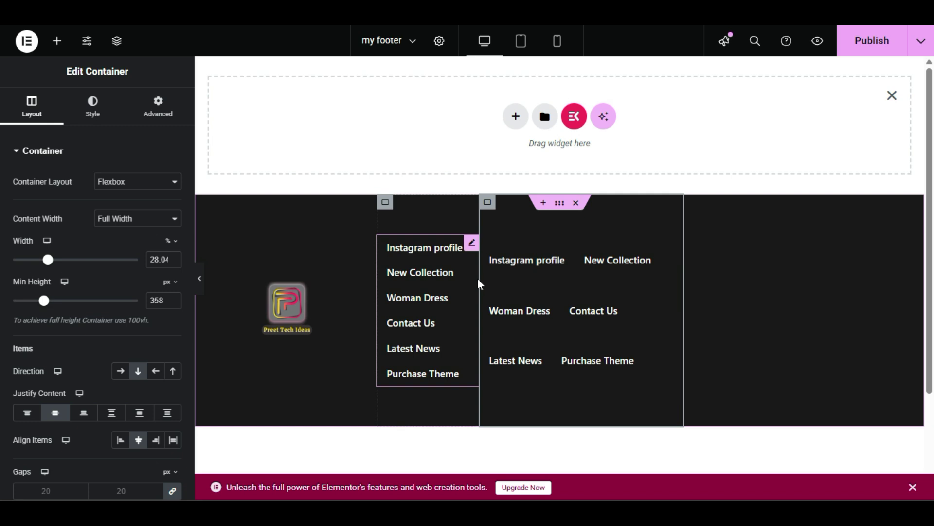
Widen the first menu column slightly and narrow the duplicated column until its links stack one per line.
{"action": "left_click", "coordinate": [479, 290]}
{"action": "left_click_drag", "start_coordinate": [475, 225], "coordinate": [503, 227]}
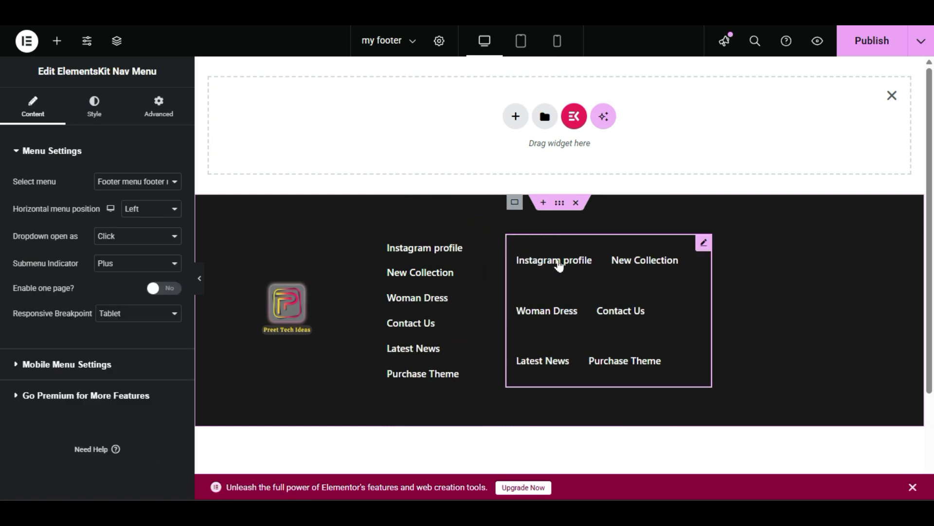
{"action": "left_click_drag", "start_coordinate": [707, 220], "coordinate": [615, 229]}
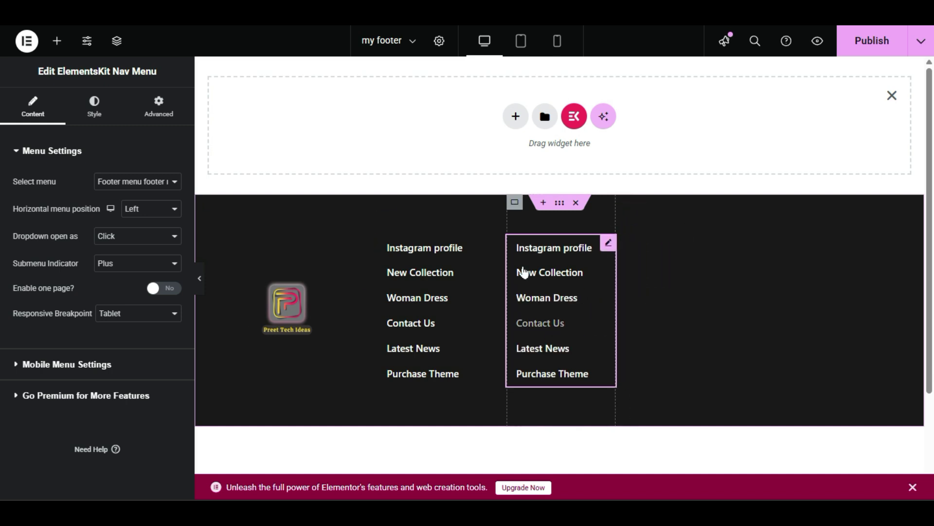
Try Categories, Header link and Main menu right in the second nav menu column, and settle on "Footer menu our stores".
{"action": "left_click", "coordinate": [607, 246]}
{"action": "left_click", "coordinate": [110, 185]}
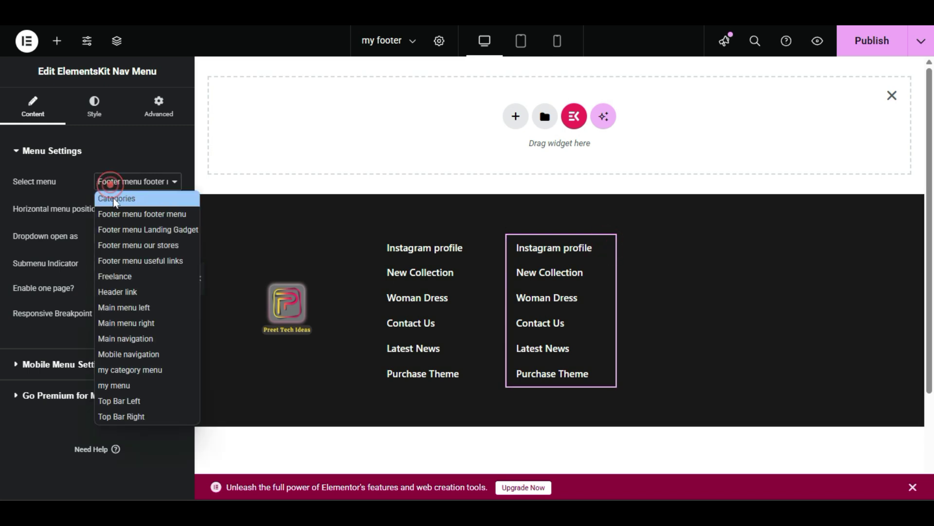
{"action": "left_click", "coordinate": [115, 198]}
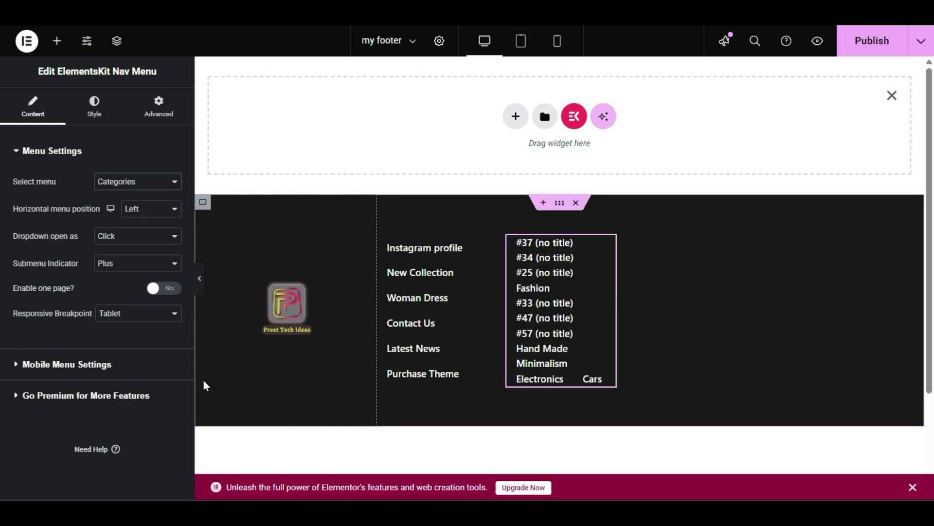
{"action": "left_click", "coordinate": [148, 184]}
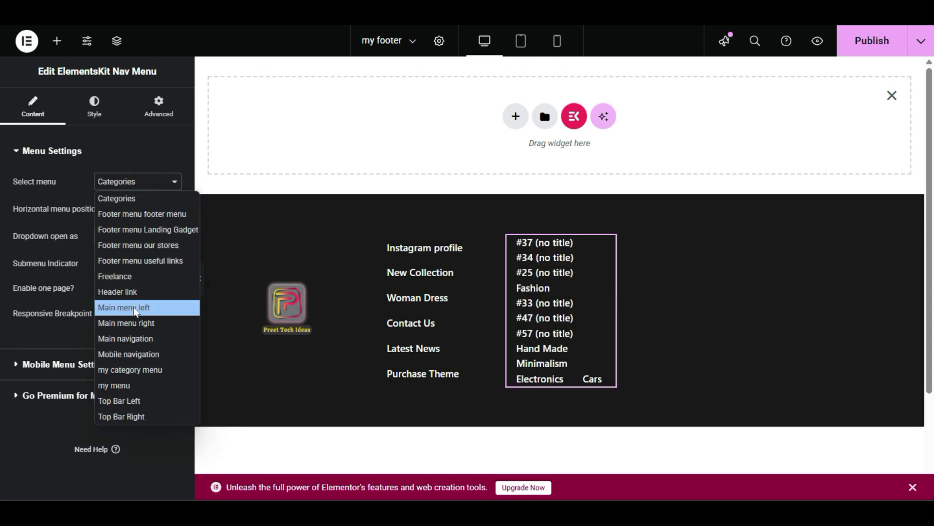
{"action": "left_click", "coordinate": [134, 291]}
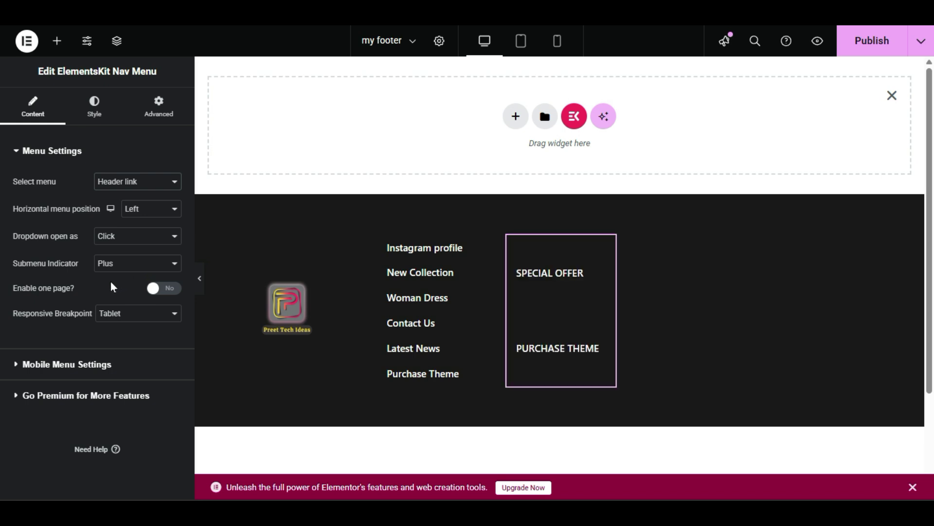
{"action": "left_click", "coordinate": [120, 182]}
{"action": "left_click", "coordinate": [123, 322]}
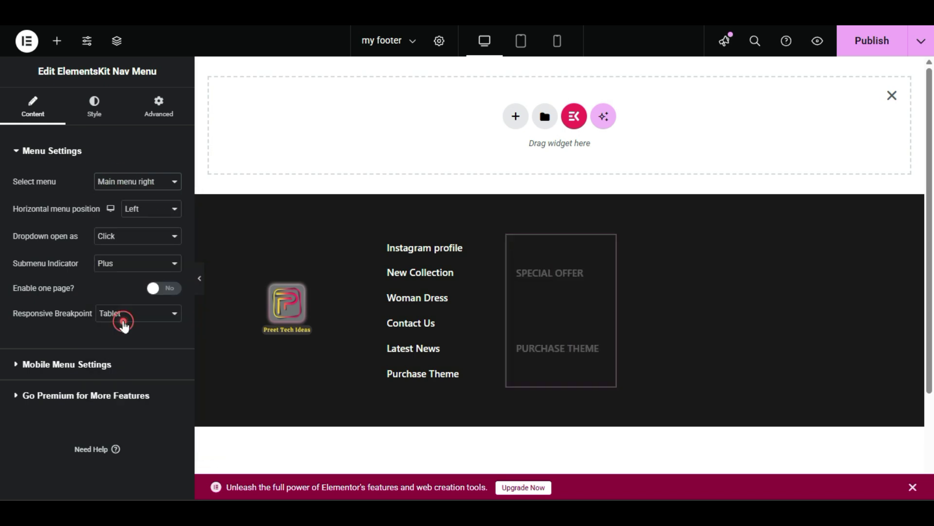
{"action": "left_click", "coordinate": [119, 184]}
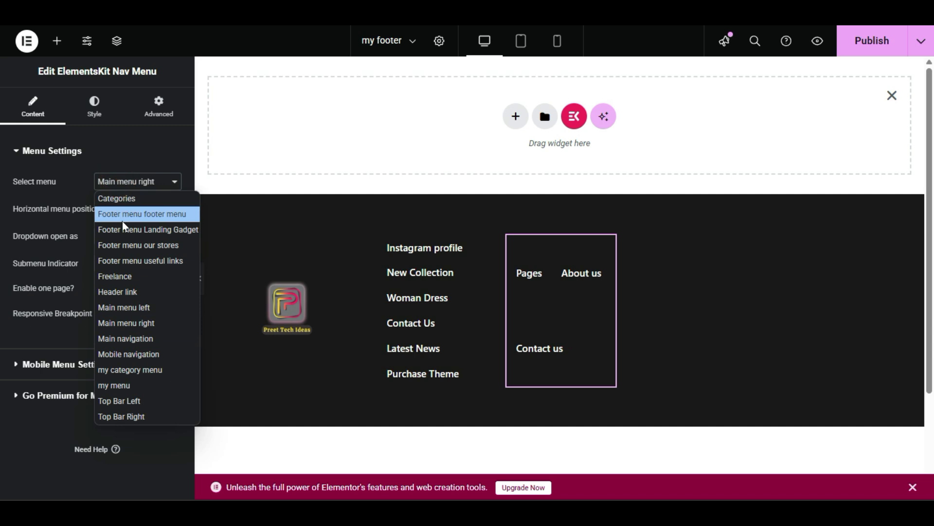
{"action": "left_click", "coordinate": [127, 245]}
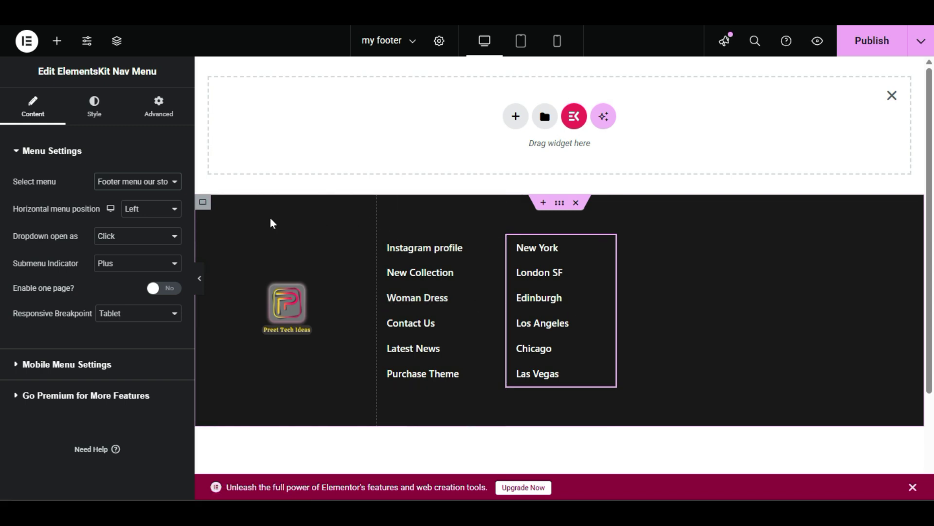
Try centred justification on the footer's outer container, set Justify Content to Space Evenly, and preview the footer.
{"action": "left_click", "coordinate": [560, 204]}
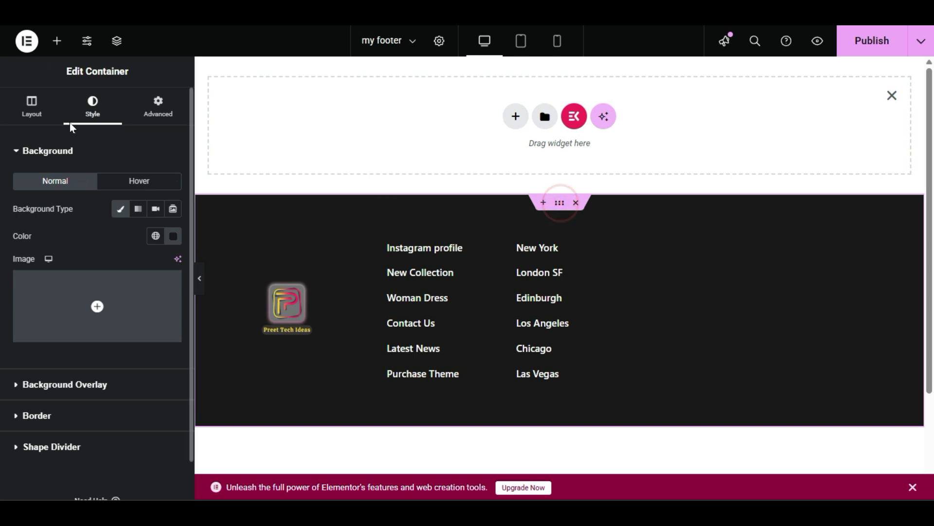
{"action": "left_click", "coordinate": [30, 115]}
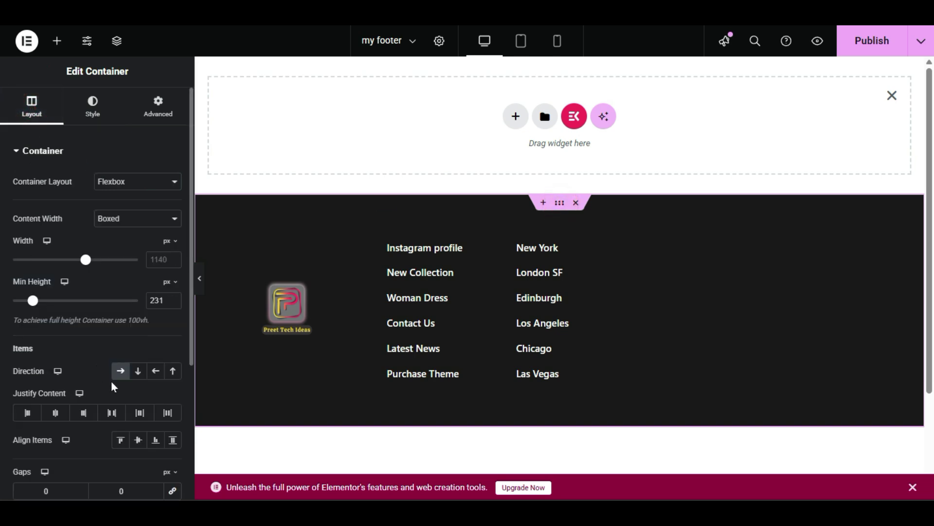
{"action": "left_click", "coordinate": [56, 414]}
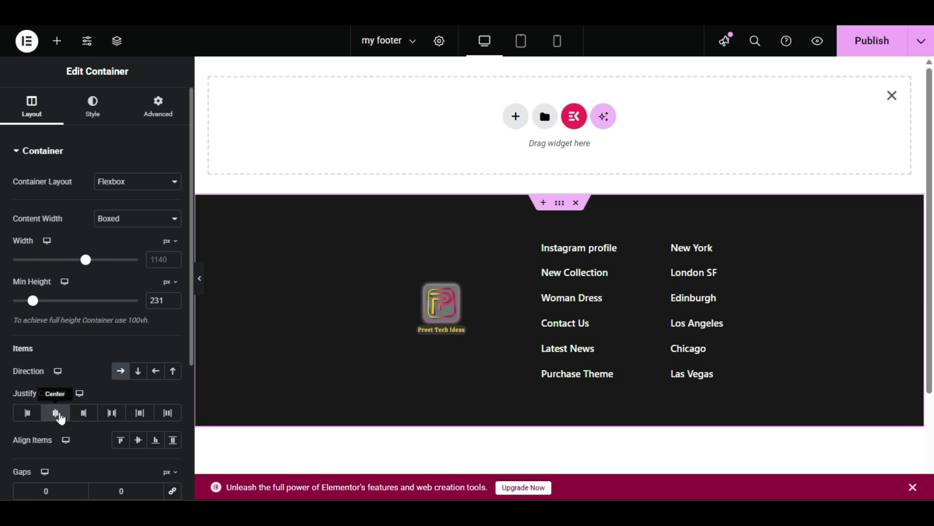
{"action": "left_click", "coordinate": [167, 413]}
{"action": "left_click", "coordinate": [167, 414]}
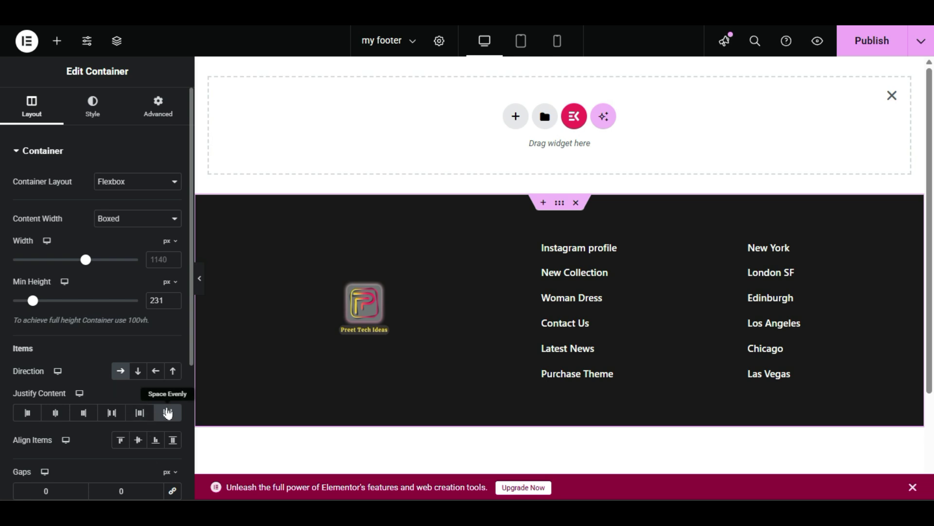
{"action": "left_click", "coordinate": [201, 288]}
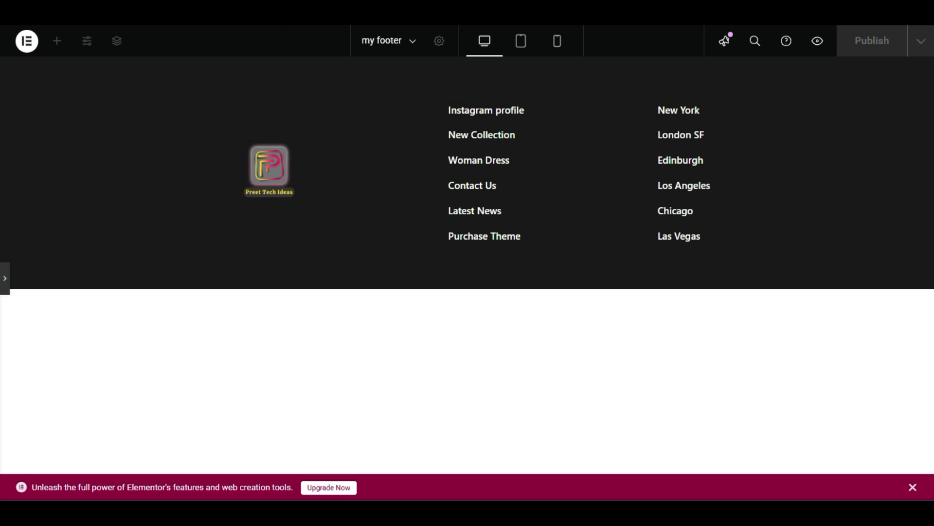
Try a vertical column direction on the footer's outer container, and return it to the horizontal row direction.
{"action": "left_click", "coordinate": [4, 277]}
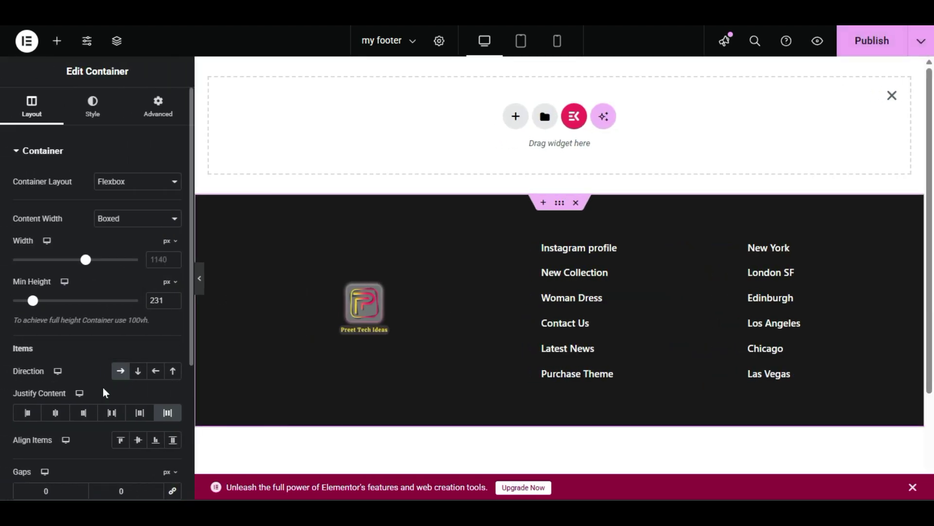
{"action": "left_click", "coordinate": [139, 371]}
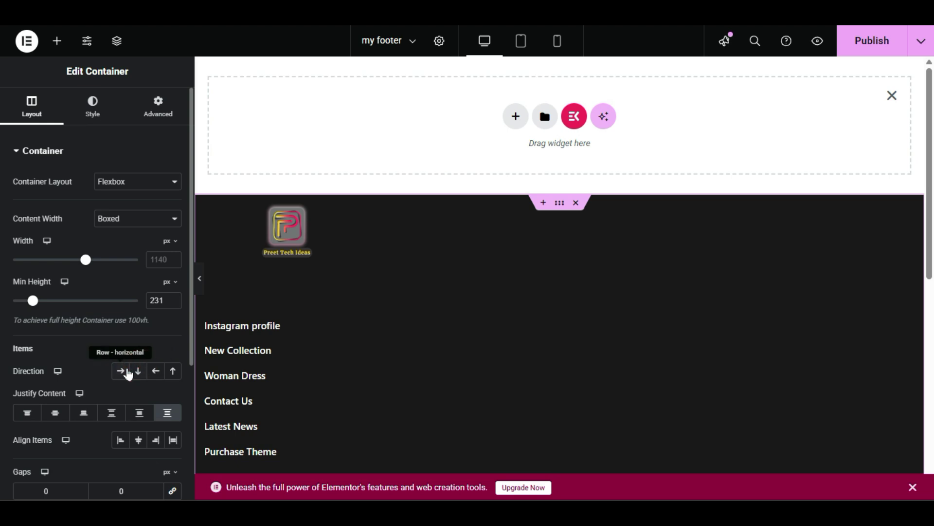
{"action": "left_click", "coordinate": [121, 371]}
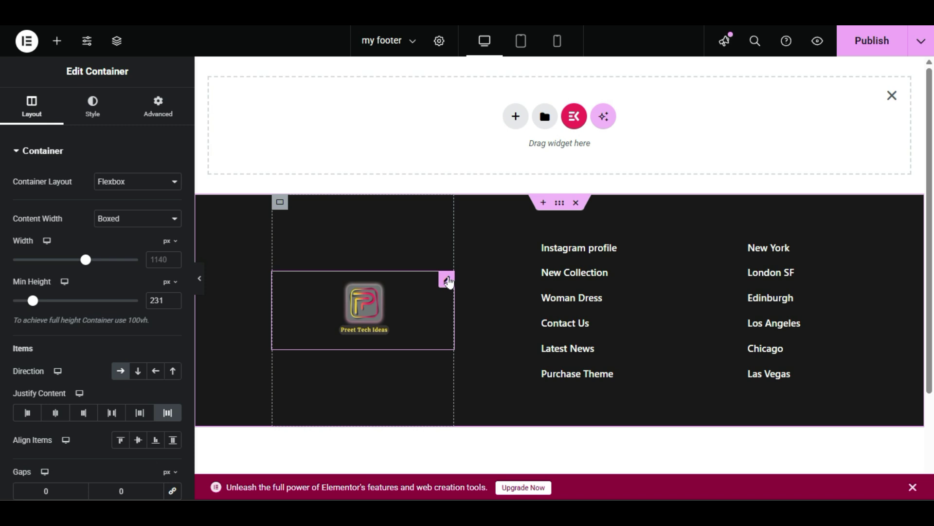
Try a narrower logo column, make it slightly wider than before, and preview the footer.
{"action": "left_click_drag", "start_coordinate": [451, 239], "coordinate": [423, 238]}
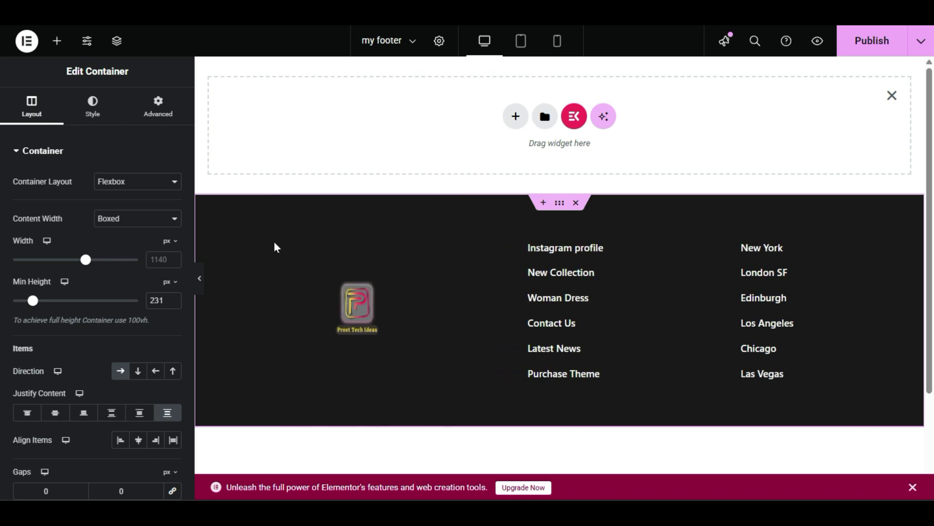
{"action": "left_click_drag", "start_coordinate": [431, 251], "coordinate": [471, 253]}
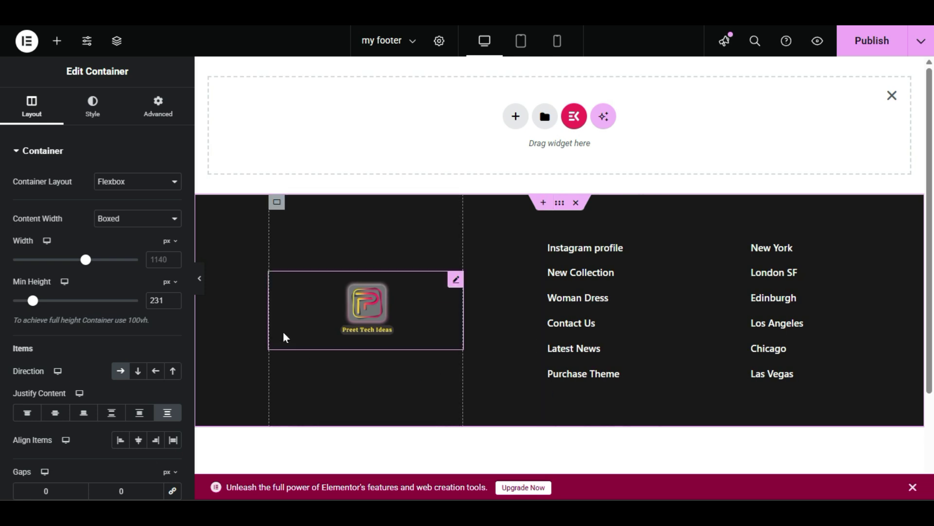
{"action": "left_click", "coordinate": [199, 278]}
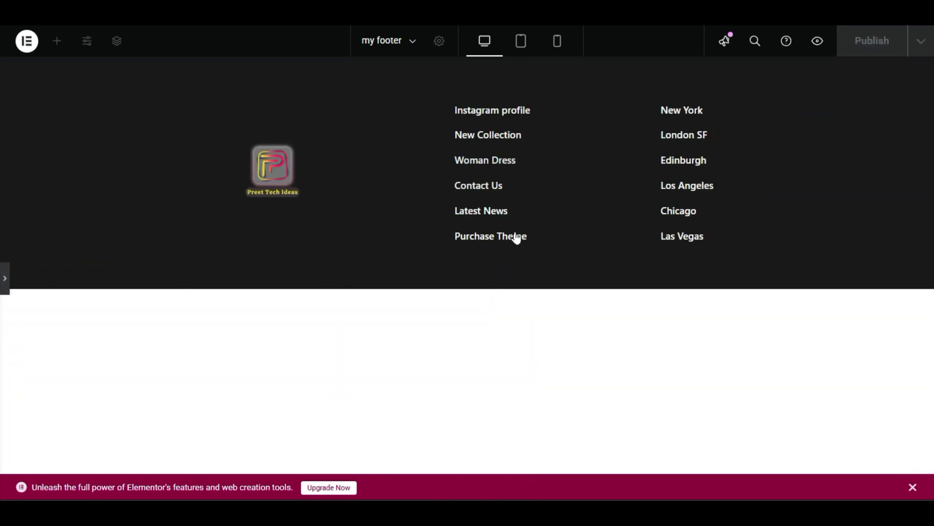
{"action": "left_click", "coordinate": [5, 279]}
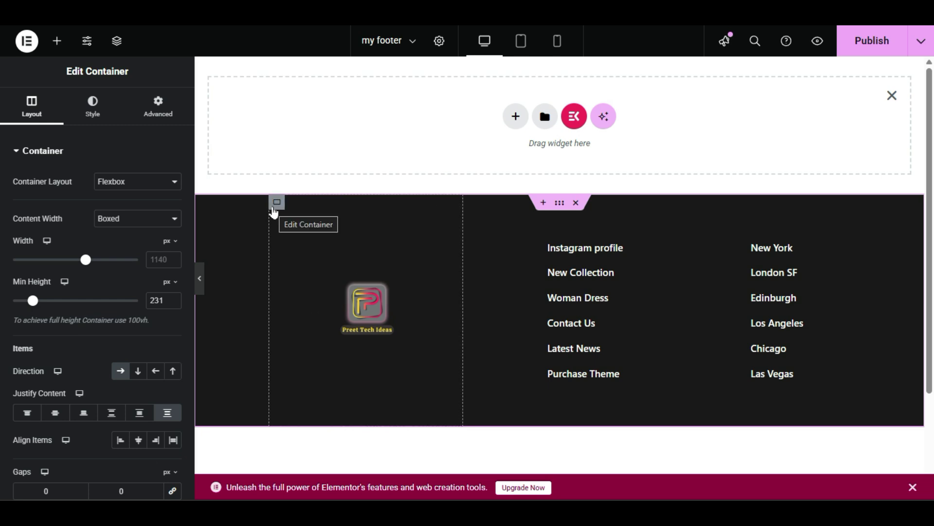
Add a new Container inside the footer, after the column of city links.
{"action": "left_click", "coordinate": [57, 44]}
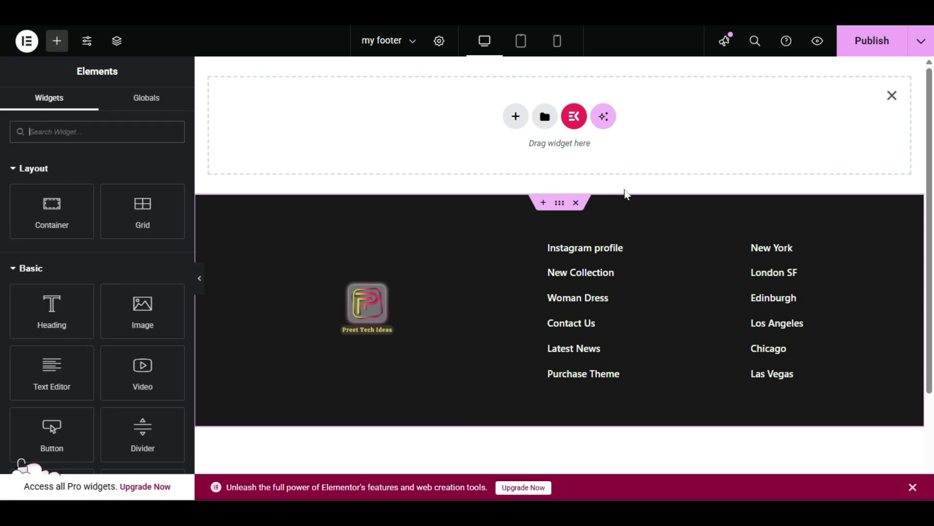
{"action": "left_click_drag", "start_coordinate": [46, 207], "coordinate": [845, 271]}
{"action": "left_click_drag", "start_coordinate": [827, 262], "coordinate": [805, 235]}
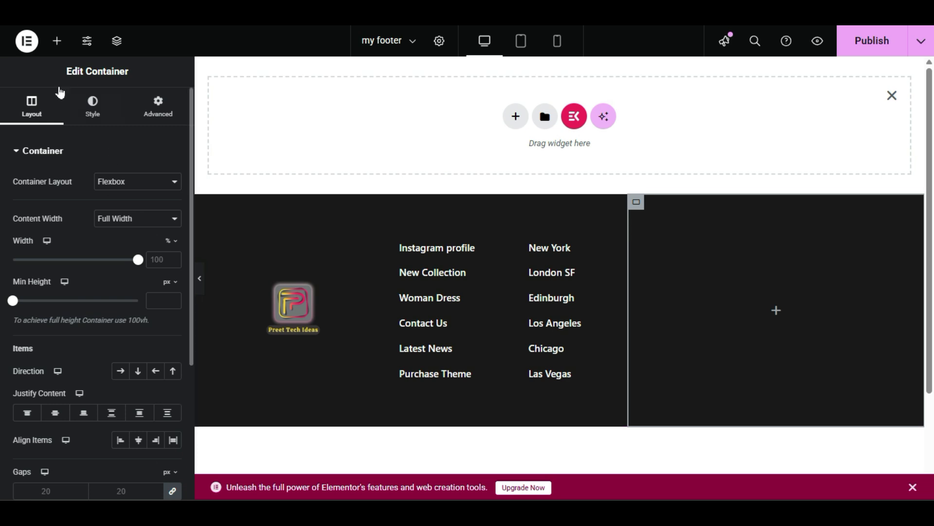
Add a Social Icons widget to the empty container beside the city links.
{"action": "left_click", "coordinate": [55, 43]}
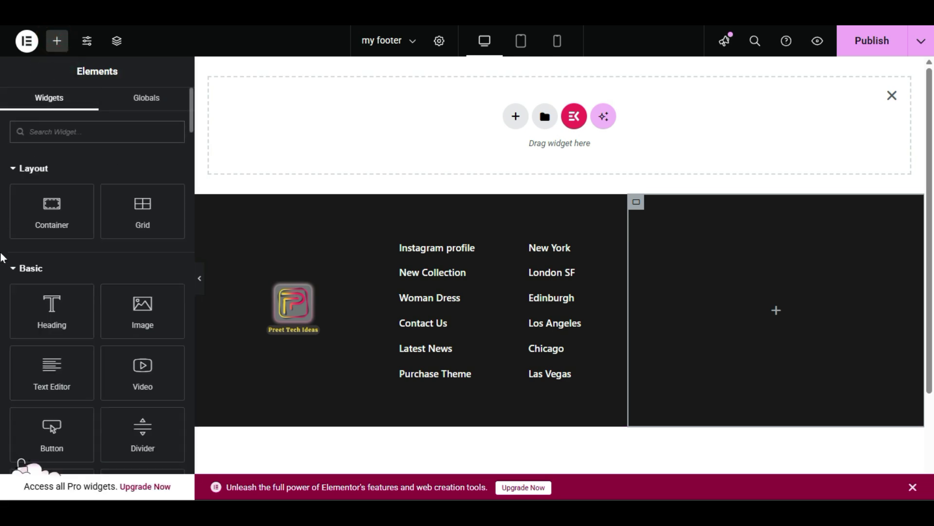
{"action": "scroll", "coordinate": [3, 263], "scroll_direction": "down", "scroll_amount": 8}
{"action": "scroll", "coordinate": [3, 282], "scroll_direction": "down", "scroll_amount": 15}
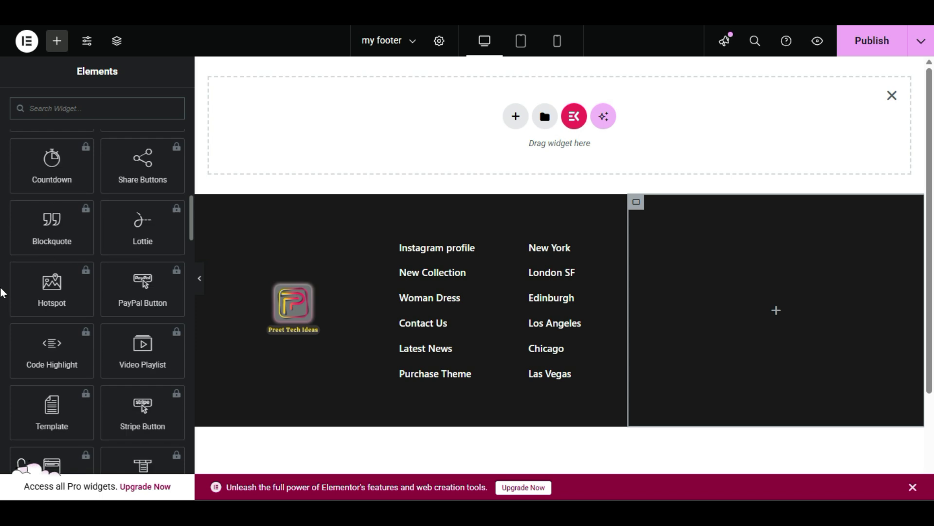
{"action": "scroll", "coordinate": [3, 306], "scroll_direction": "down", "scroll_amount": 10}
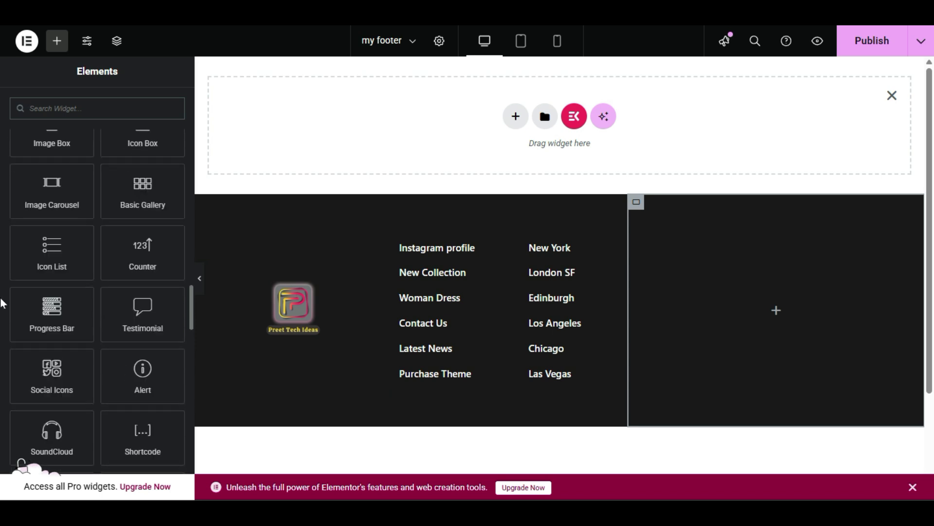
{"action": "scroll", "coordinate": [2, 319], "scroll_direction": "up", "scroll_amount": 1}
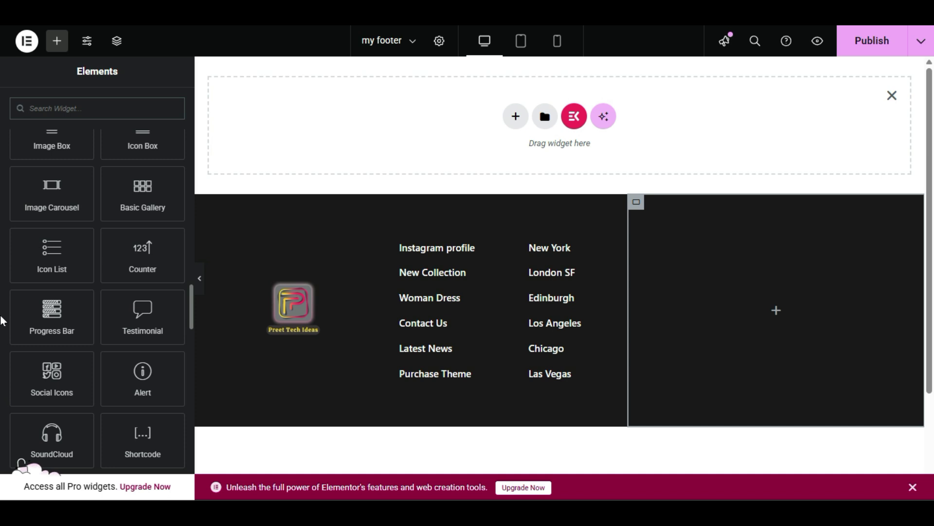
{"action": "scroll", "coordinate": [3, 322], "scroll_direction": "down", "scroll_amount": 3}
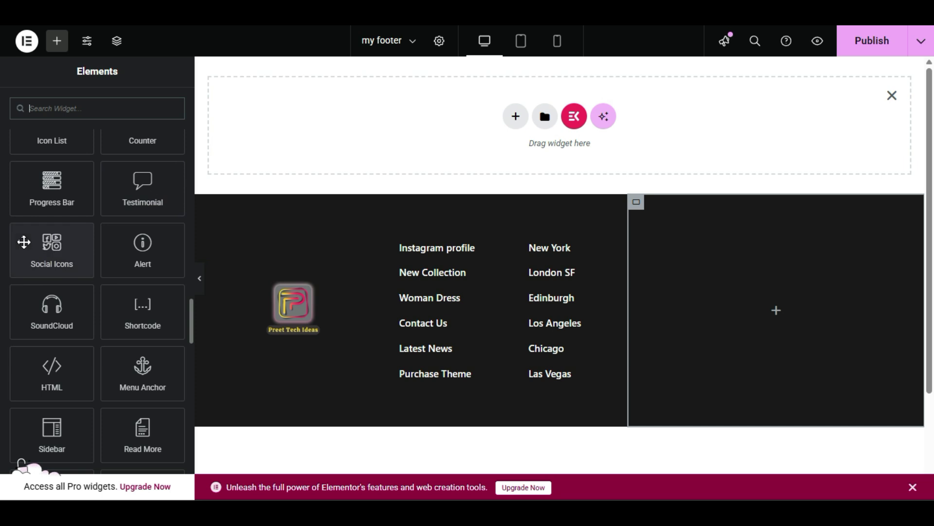
{"action": "left_click_drag", "start_coordinate": [55, 240], "coordinate": [773, 290]}
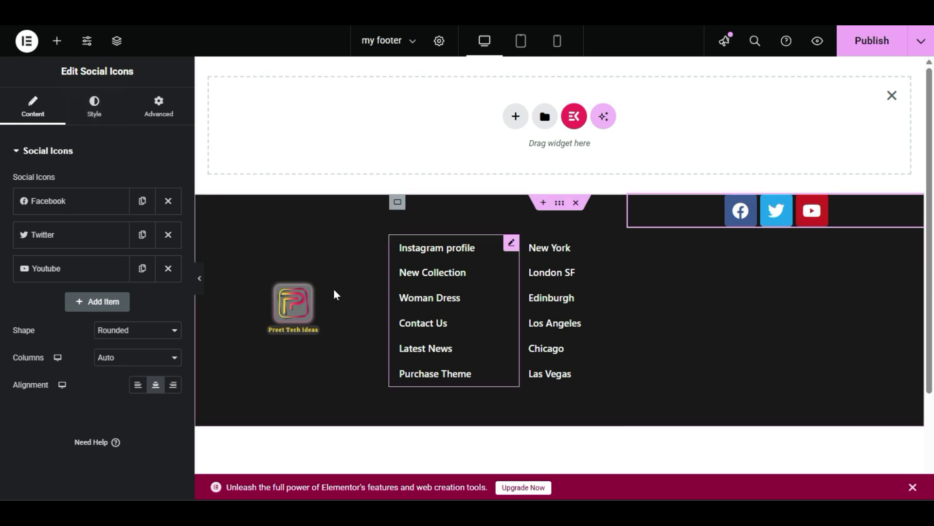
Set Justify Content to Center on the social icons' container to centre them vertically, and preview the footer.
{"action": "left_click", "coordinate": [106, 112]}
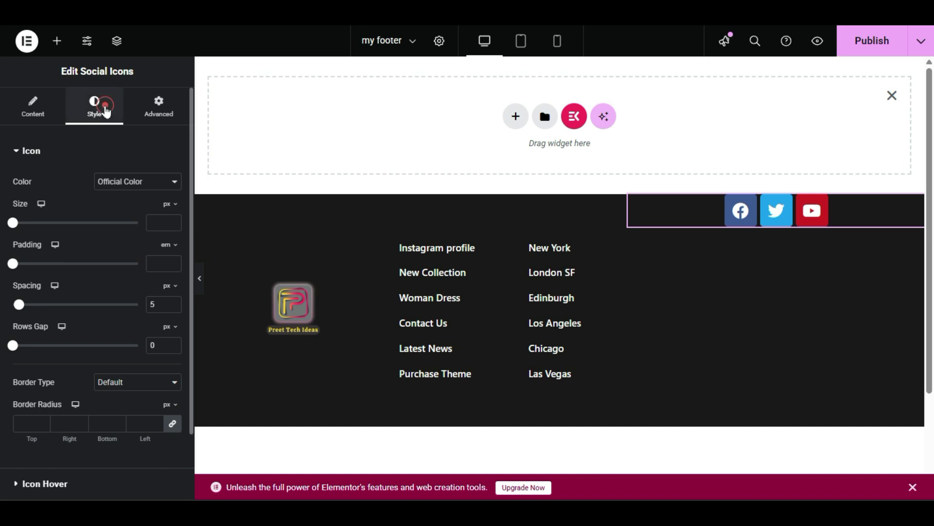
{"action": "scroll", "coordinate": [2, 349], "scroll_direction": "down", "scroll_amount": 2}
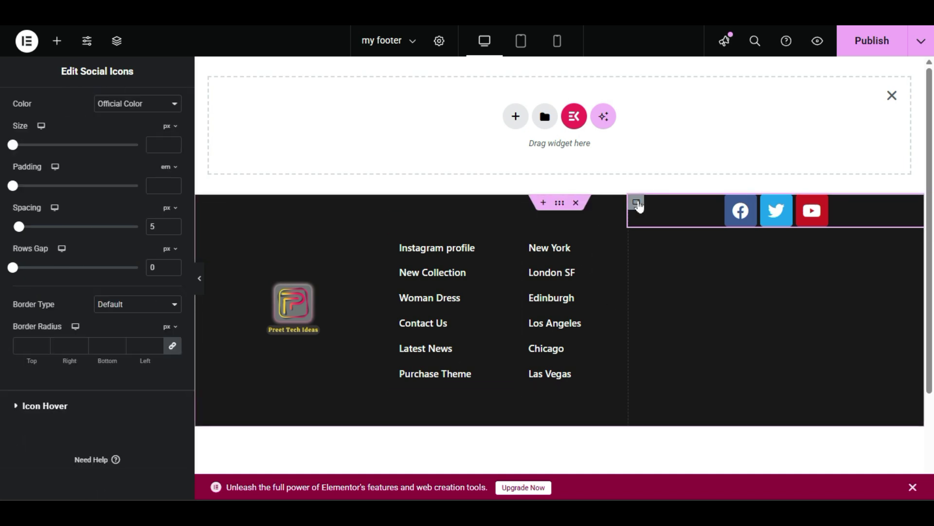
{"action": "left_click", "coordinate": [639, 204]}
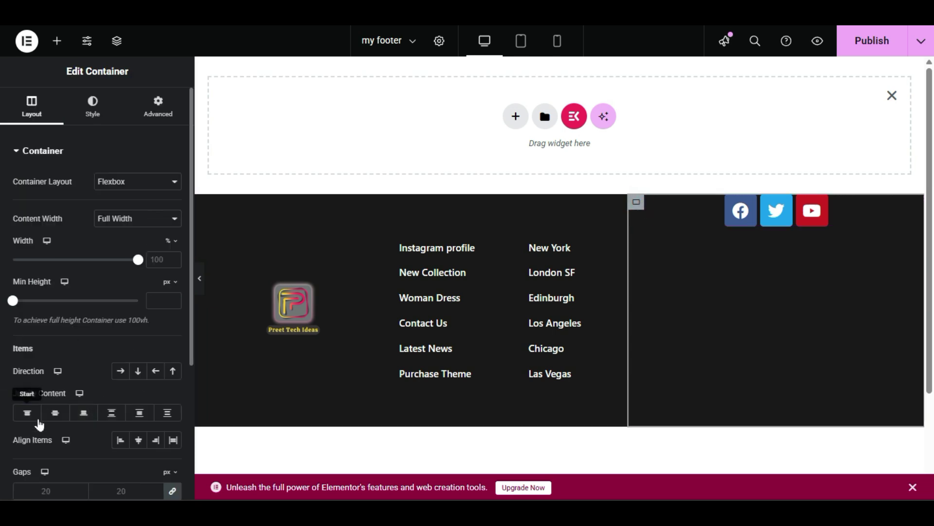
{"action": "left_click", "coordinate": [56, 414]}
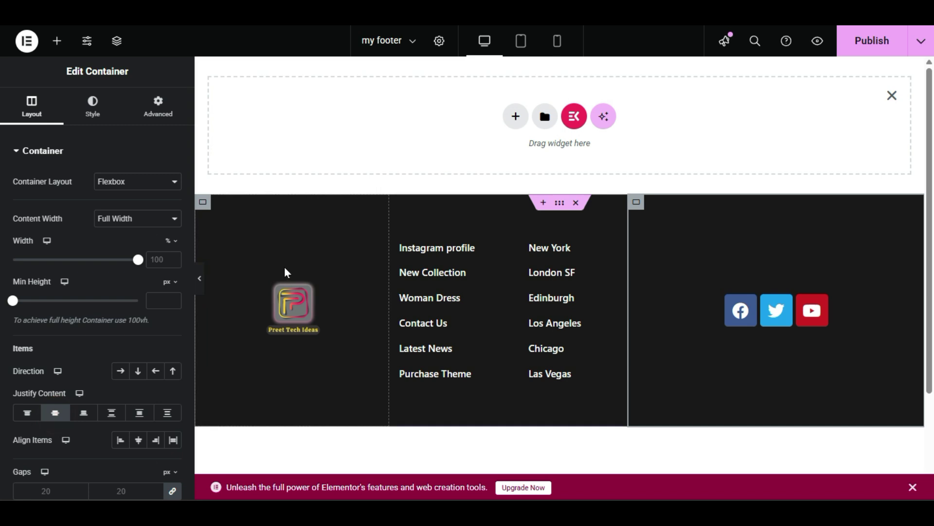
{"action": "left_click", "coordinate": [200, 279]}
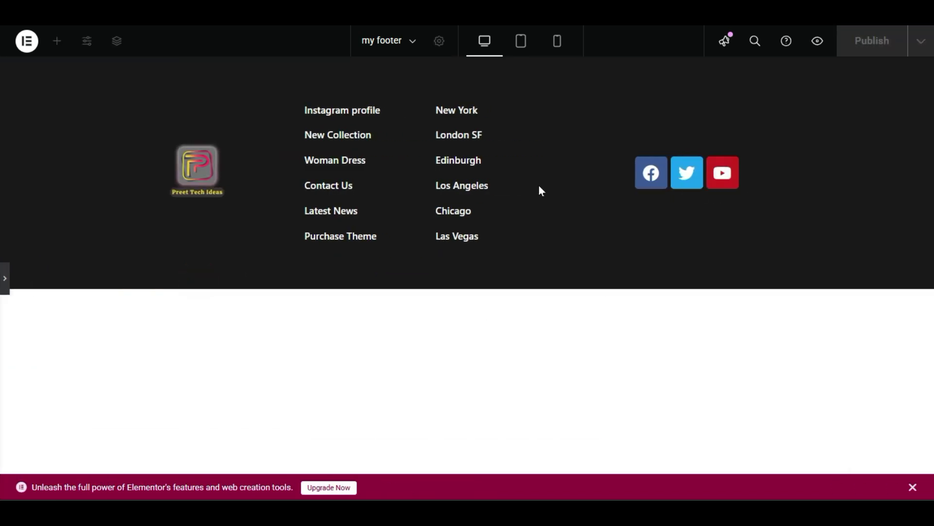
{"action": "left_click", "coordinate": [5, 278]}
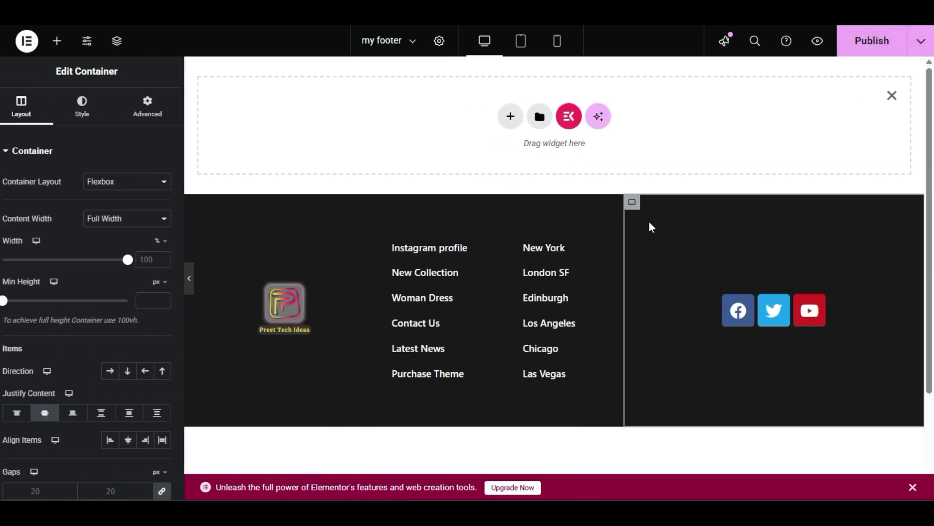
Widen the city links column slightly and set its nav menu's horizontal menu position to Center.
{"action": "mouse_move", "coordinate": [628, 217]}
{"action": "left_mouse_down"}
{"action": "mouse_move", "coordinate": [652, 218]}
{"action": "mouse_move", "coordinate": [636, 220]}
{"action": "left_mouse_up"}
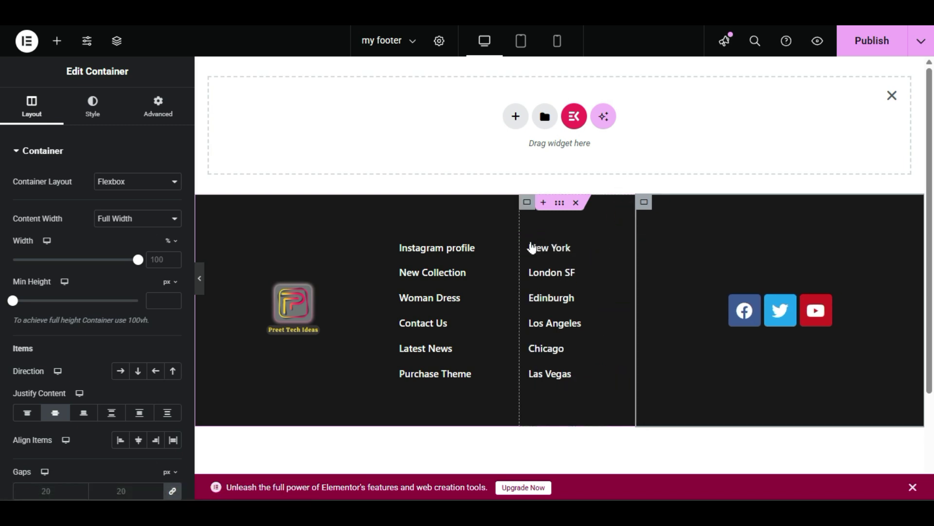
{"action": "left_click", "coordinate": [628, 244]}
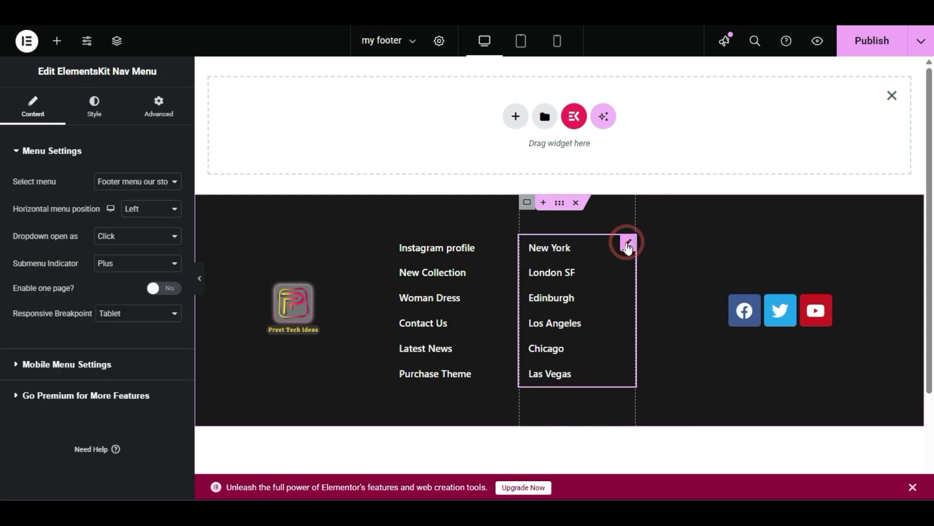
{"action": "left_click", "coordinate": [151, 208]}
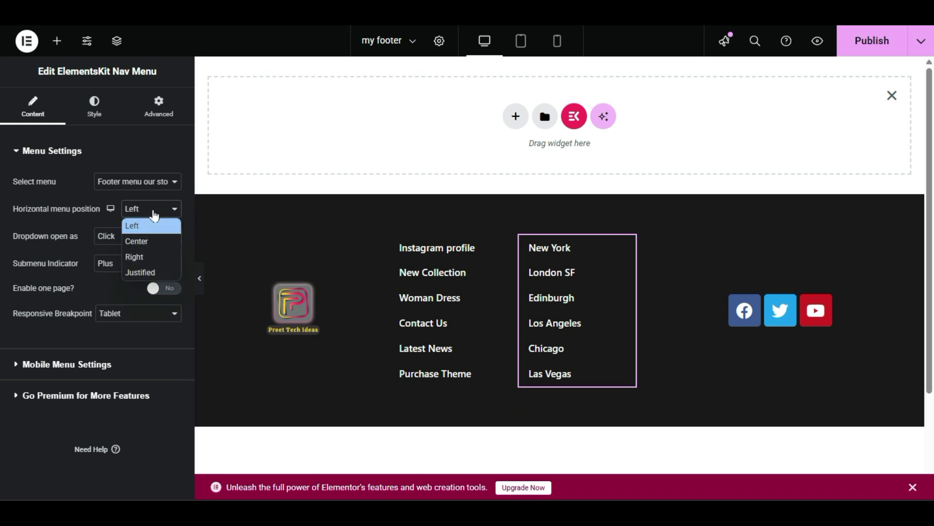
{"action": "left_click", "coordinate": [148, 238]}
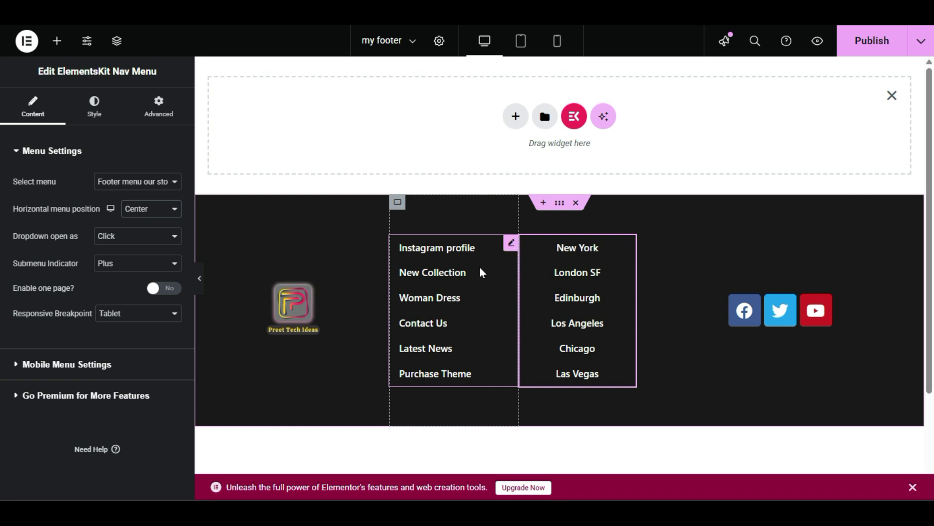
Set the horizontal menu position of the nav menu starting with Instagram profile to Center, and preview the footer.
{"action": "left_click", "coordinate": [510, 249]}
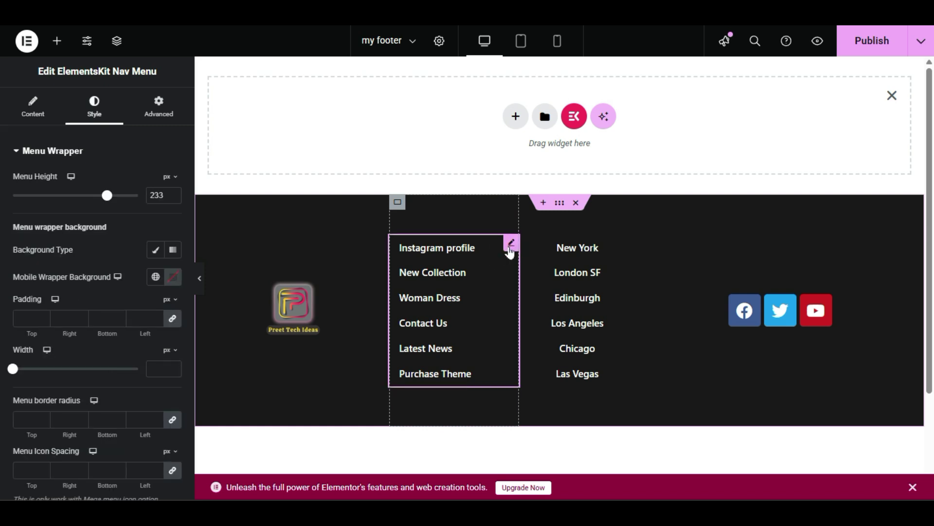
{"action": "right_click", "coordinate": [445, 284]}
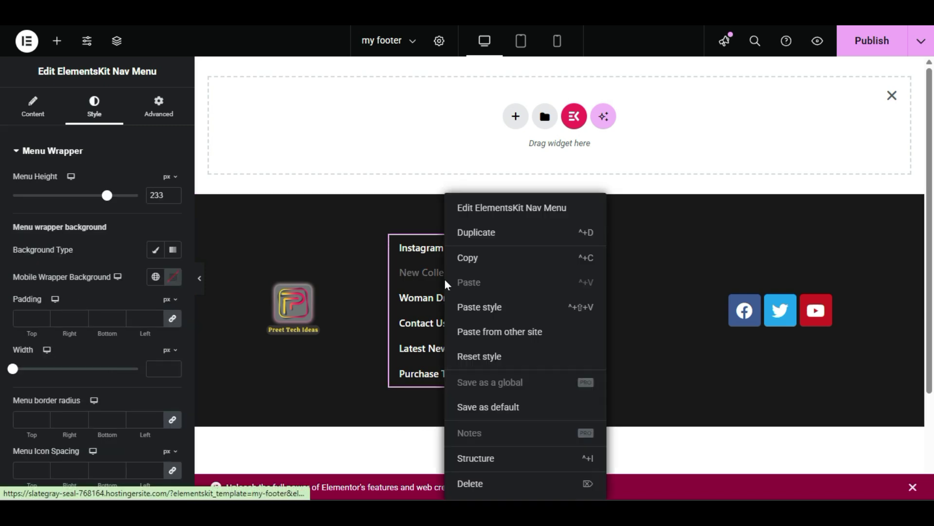
{"action": "left_click", "coordinate": [494, 211]}
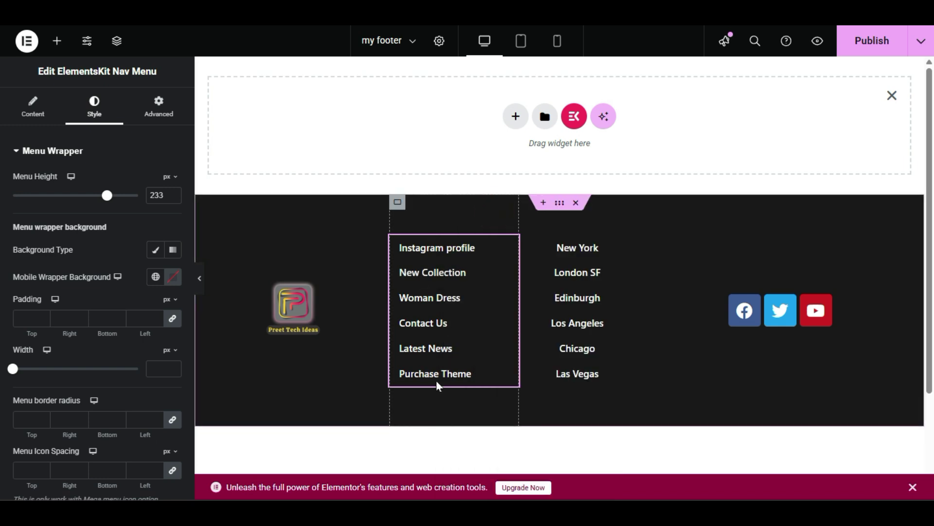
{"action": "left_click", "coordinate": [32, 111]}
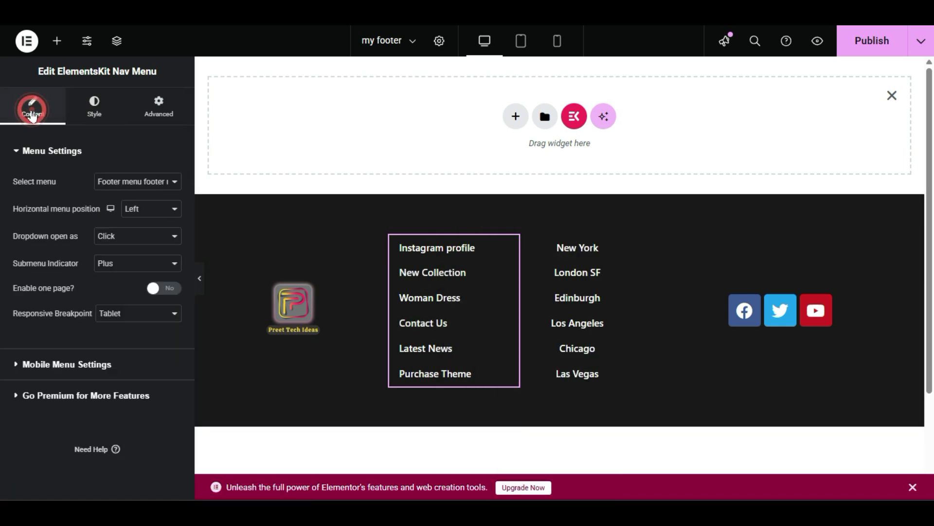
{"action": "left_click", "coordinate": [148, 214]}
{"action": "left_click", "coordinate": [148, 239]}
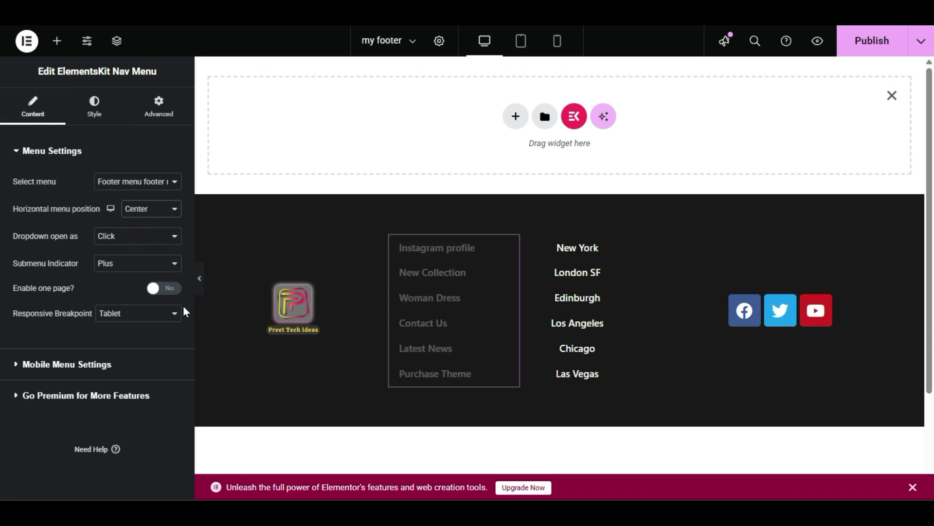
{"action": "left_click", "coordinate": [198, 280]}
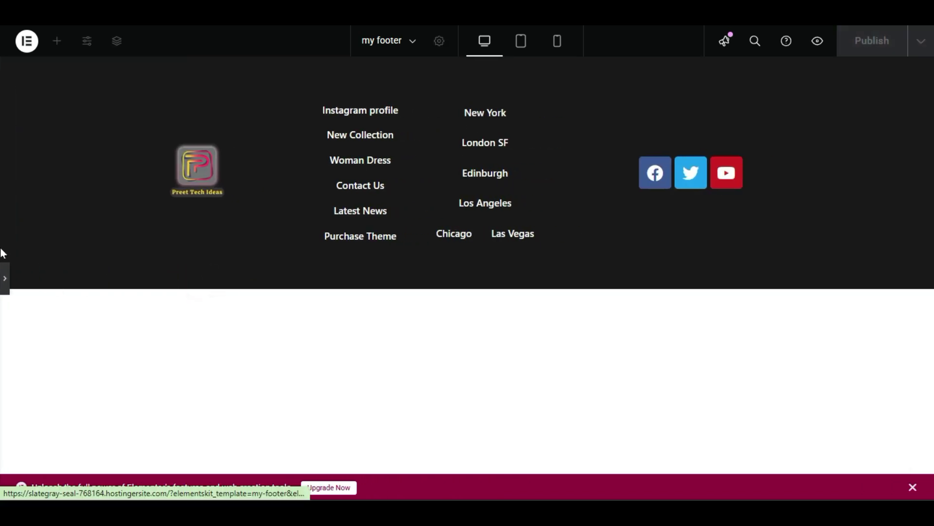
{"action": "left_click", "coordinate": [5, 278]}
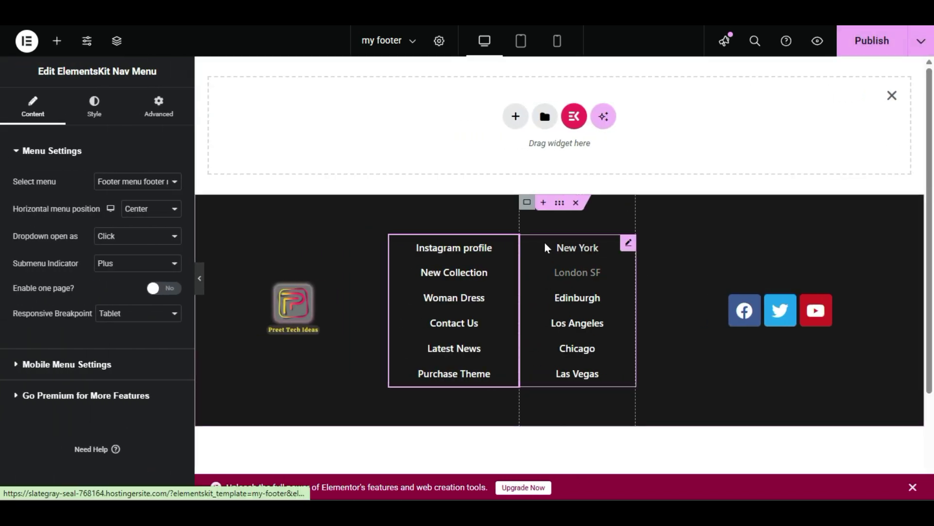
Try Justified for the city links menu's horizontal position, set it to Right instead, and preview the footer.
{"action": "left_click", "coordinate": [627, 245]}
{"action": "left_click", "coordinate": [144, 208]}
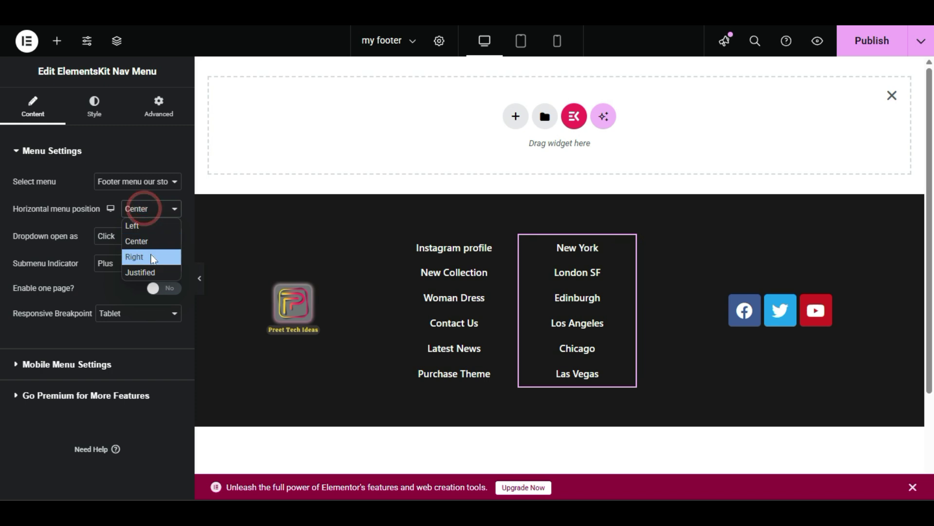
{"action": "left_click", "coordinate": [147, 269]}
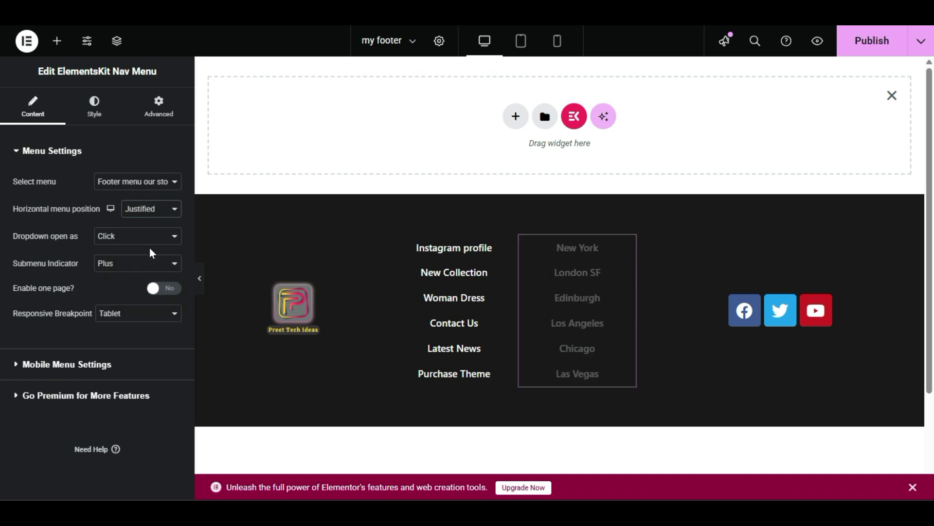
{"action": "left_click", "coordinate": [155, 212]}
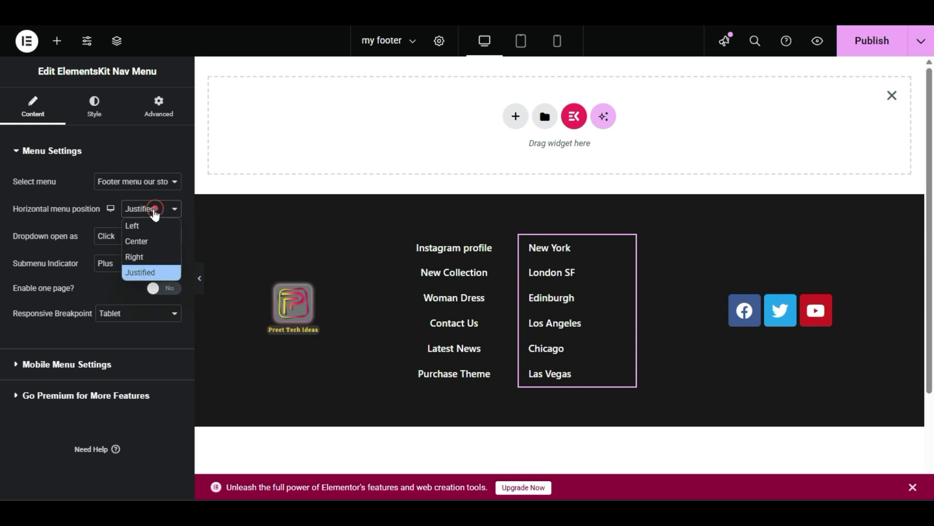
{"action": "left_click", "coordinate": [148, 255]}
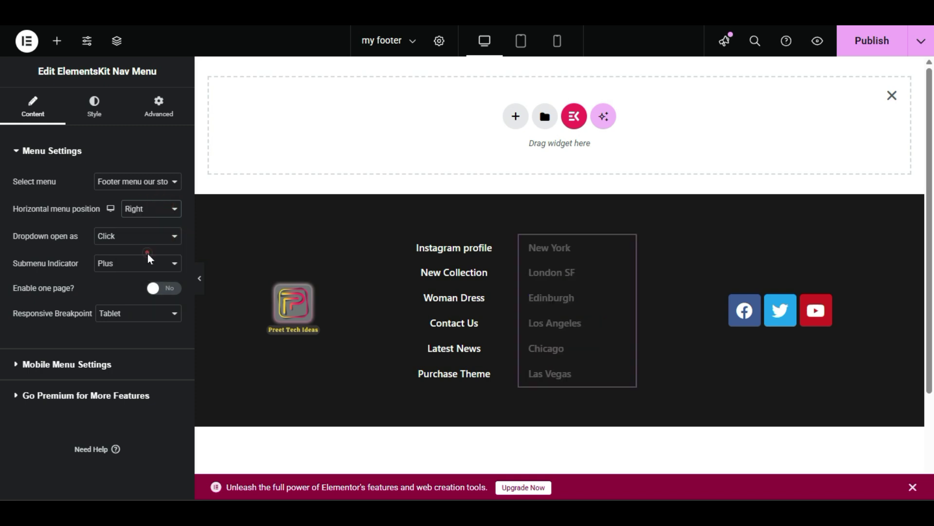
{"action": "left_click", "coordinate": [202, 277]}
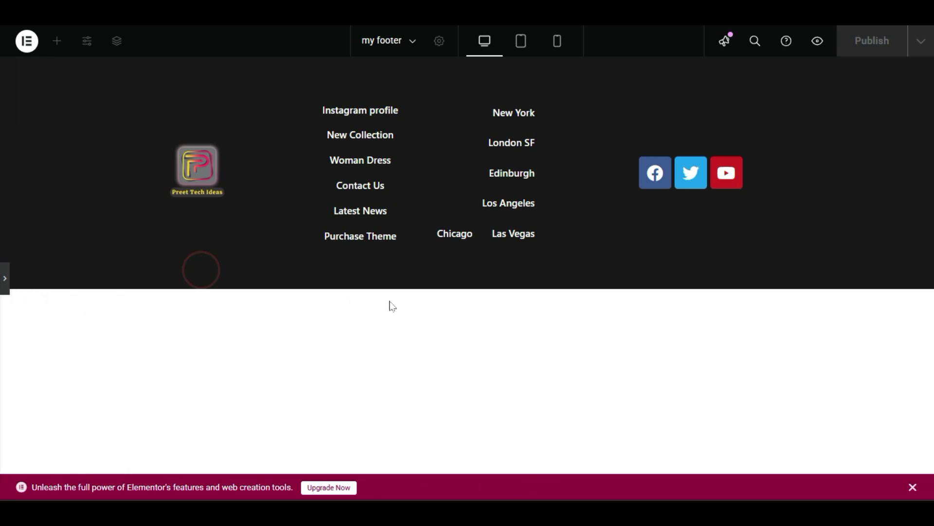
{"action": "left_click", "coordinate": [5, 277]}
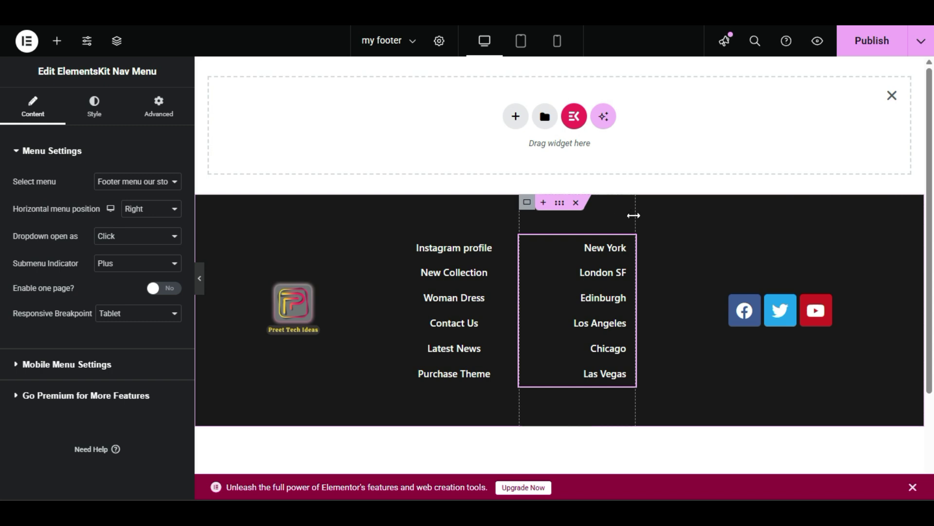
Narrow the city links column slightly so the cities stack in a single column, and preview the footer.
{"action": "left_click_drag", "start_coordinate": [633, 215], "coordinate": [623, 219]}
{"action": "left_click", "coordinate": [200, 278]}
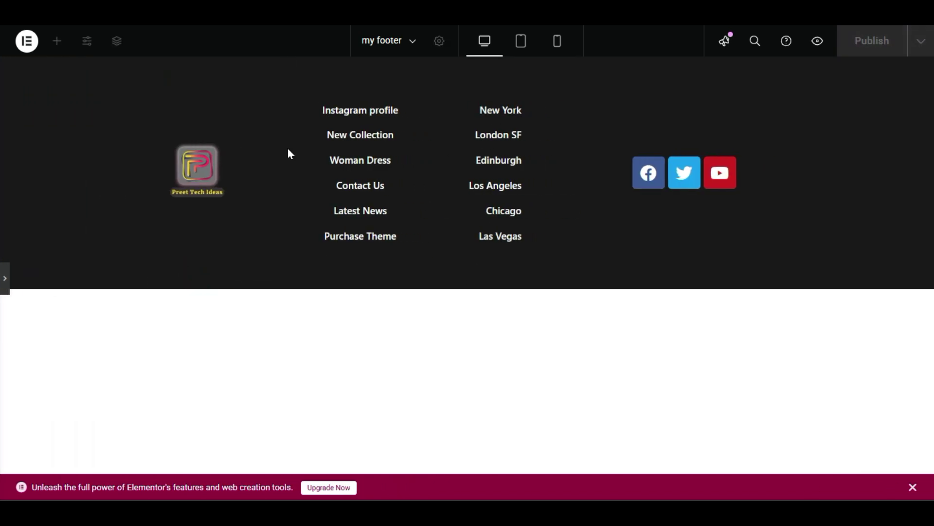
{"action": "left_click", "coordinate": [5, 278]}
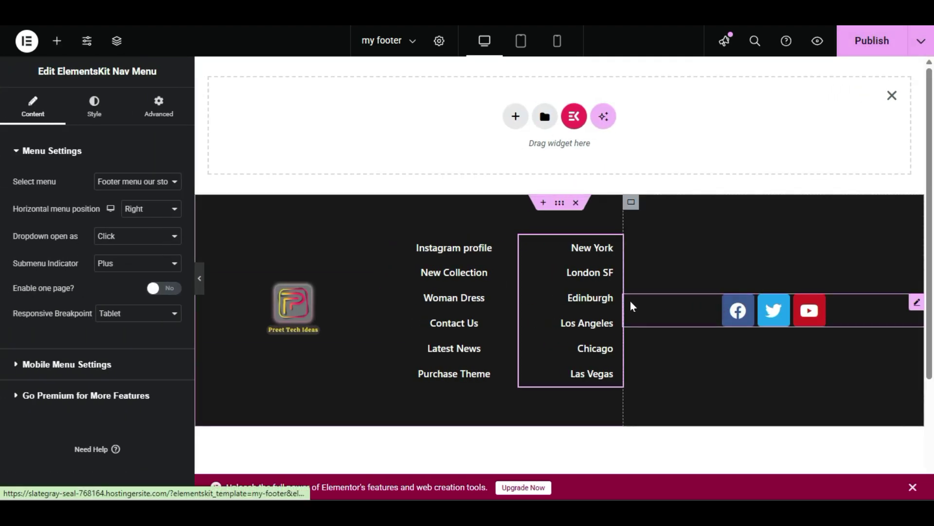
Try a much wider city links column, preview the footer, and narrow the column back to its earlier width.
{"action": "left_click_drag", "start_coordinate": [627, 220], "coordinate": [747, 242]}
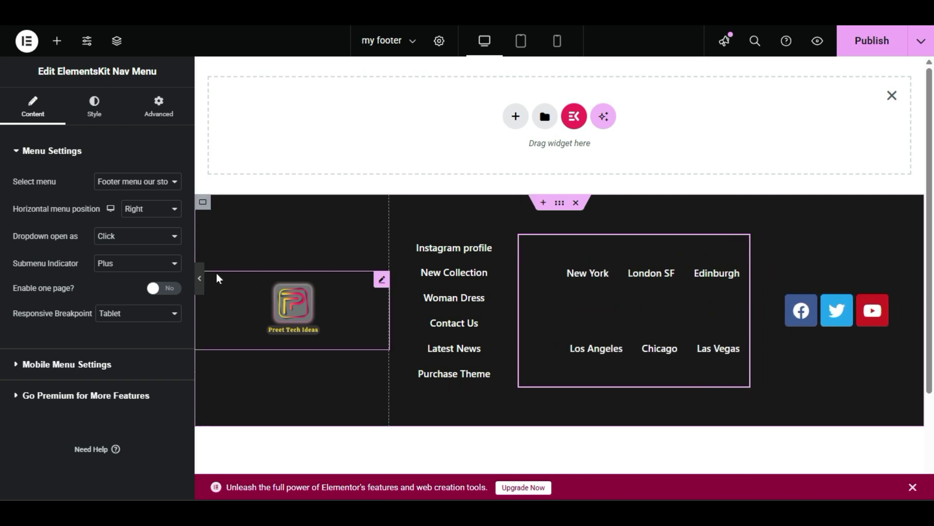
{"action": "left_click", "coordinate": [201, 277]}
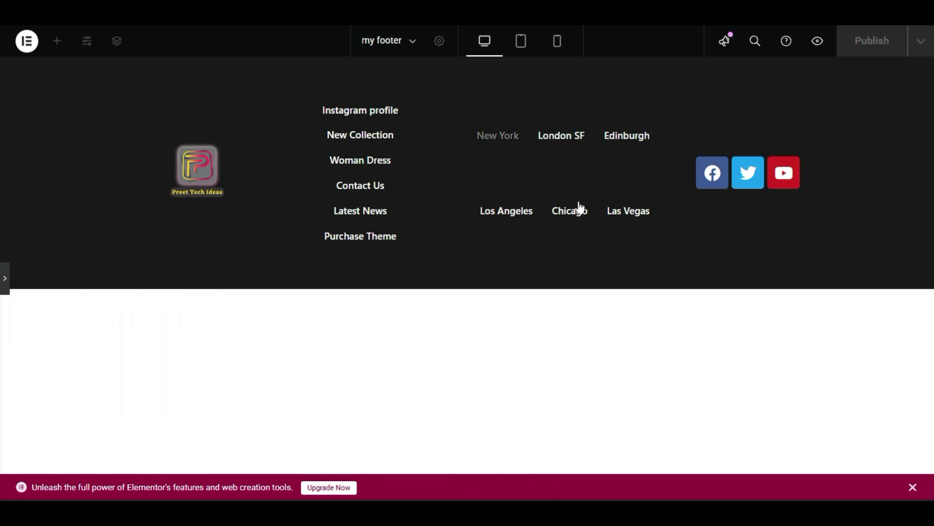
{"action": "left_click", "coordinate": [4, 278]}
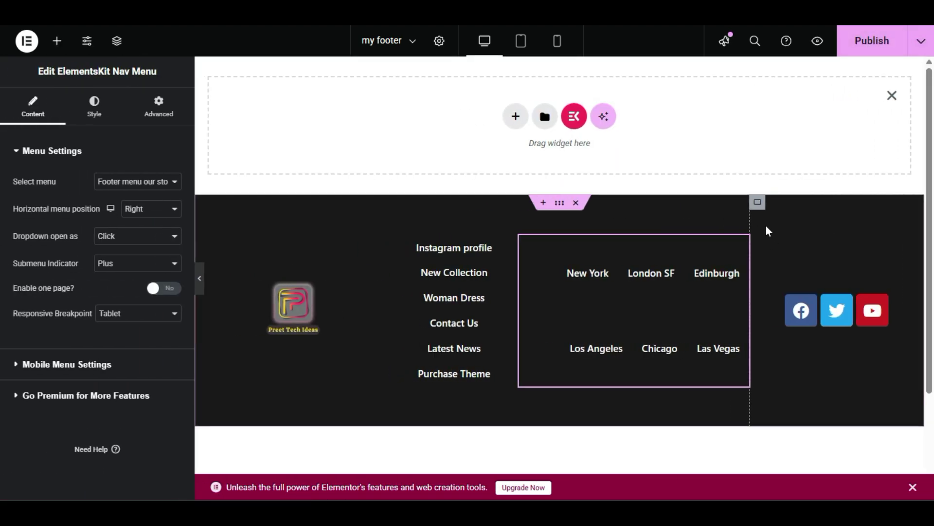
{"action": "left_click_drag", "start_coordinate": [749, 219], "coordinate": [624, 241]}
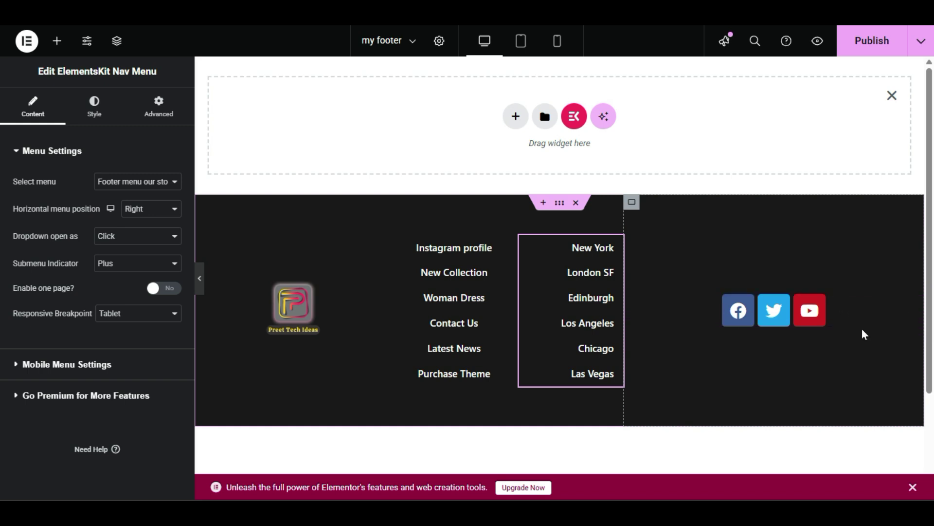
Add a Text Editor widget below the social icons and replace its placeholder text with "Subscribe to Our Newsletter".
{"action": "left_click", "coordinate": [58, 46]}
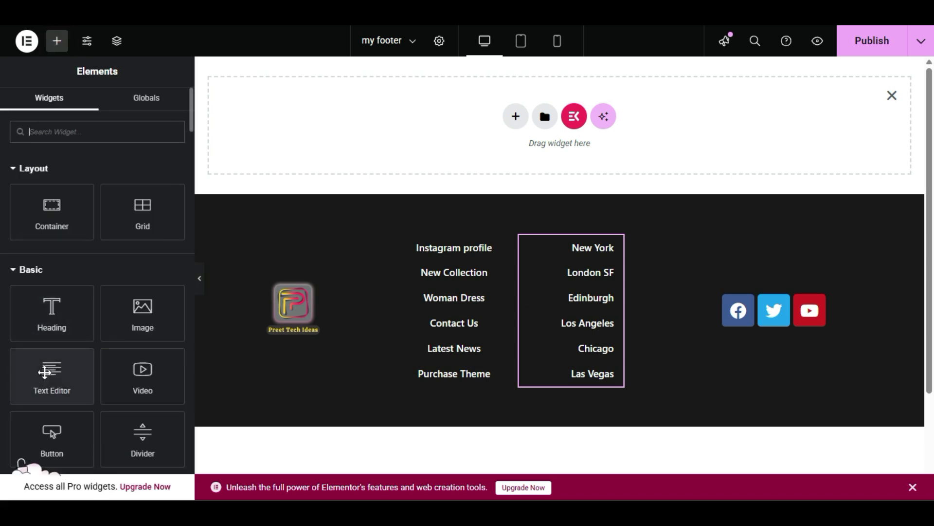
{"action": "left_click_drag", "start_coordinate": [50, 372], "coordinate": [788, 325]}
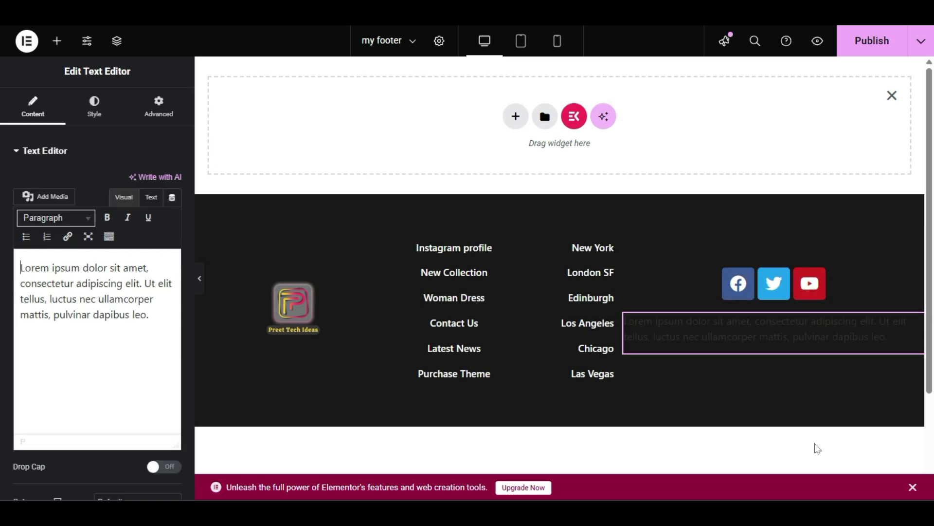
{"action": "left_click_drag", "start_coordinate": [151, 315], "coordinate": [1, 251]}
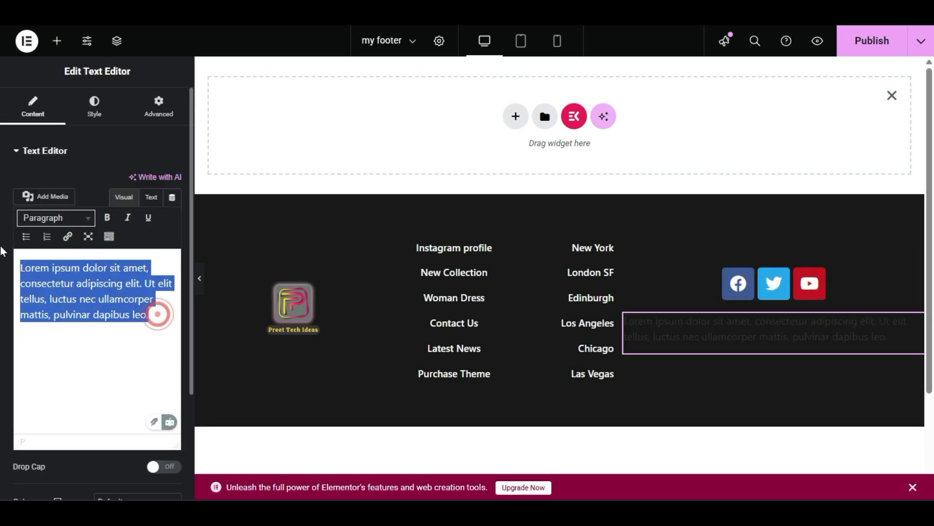
{"action": "type", "text": "Subsc"}
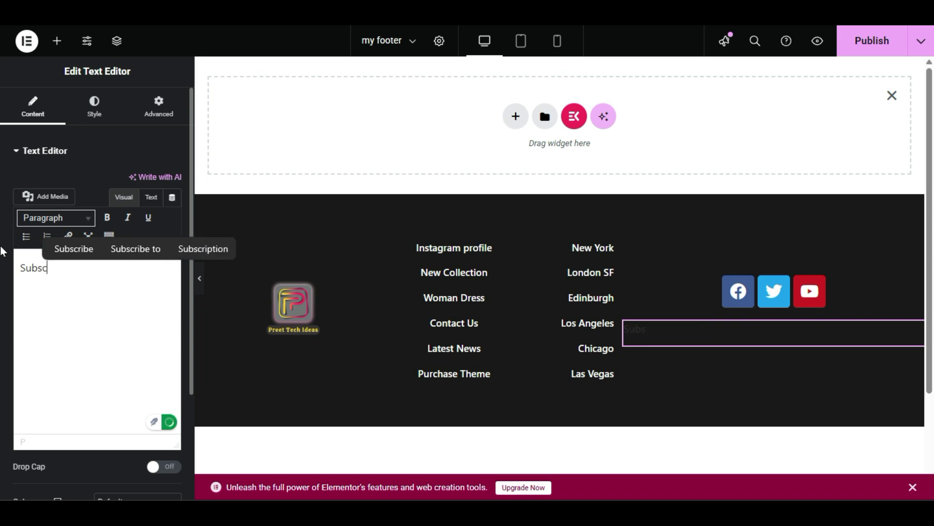
{"action": "type", "text": "ribe to "}
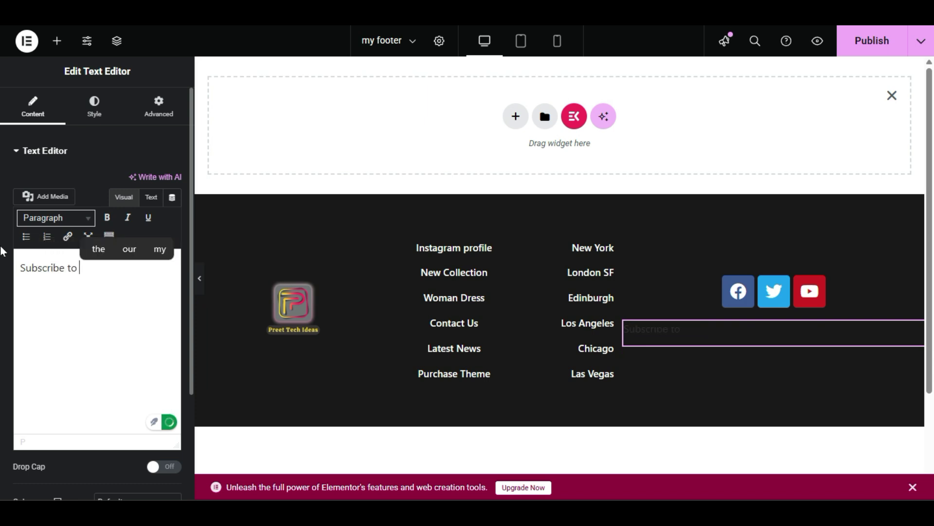
{"action": "type", "text": "Our Newsl"}
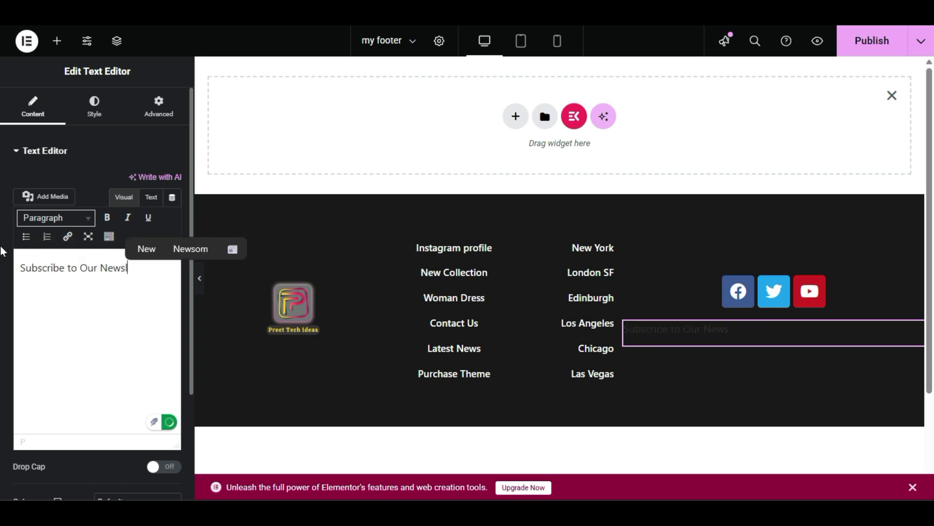
{"action": "type", "text": "etter"}
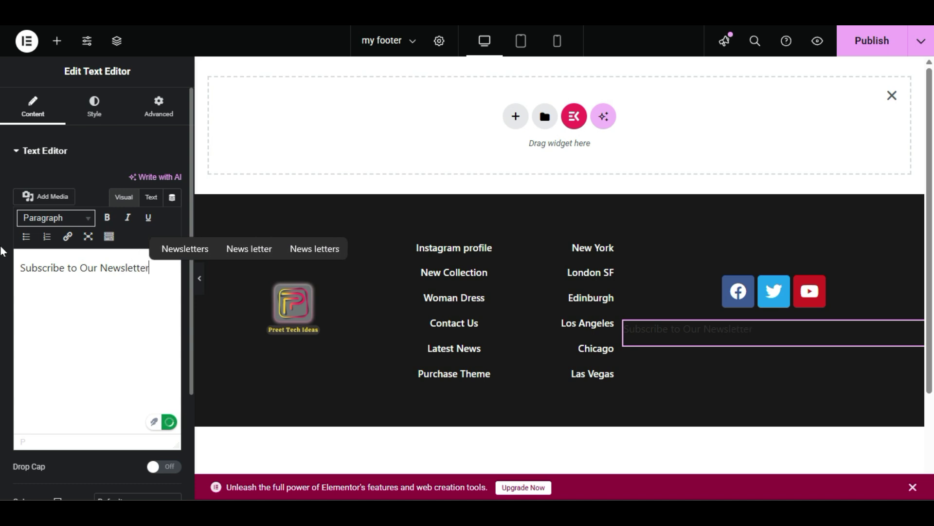
Set the newsletter text's colour to white #FFFFFF and its alignment to Center, and preview the footer.
{"action": "left_click", "coordinate": [95, 106]}
{"action": "left_click", "coordinate": [173, 350]}
{"action": "left_click", "coordinate": [99, 185]}
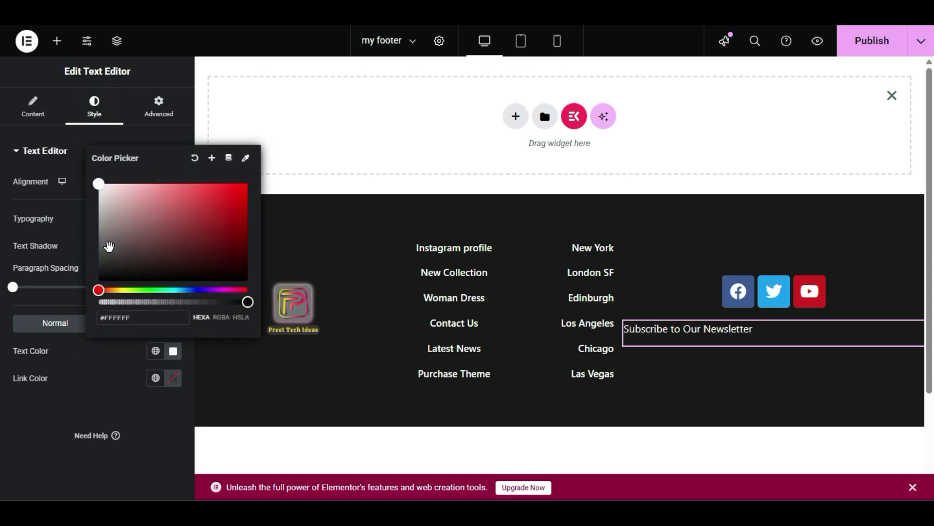
{"action": "left_click", "coordinate": [100, 375]}
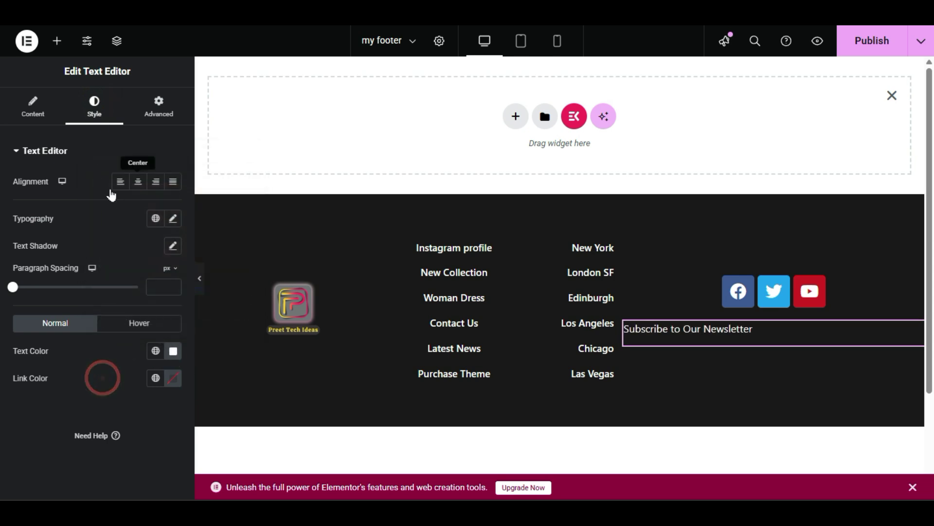
{"action": "left_click", "coordinate": [138, 184]}
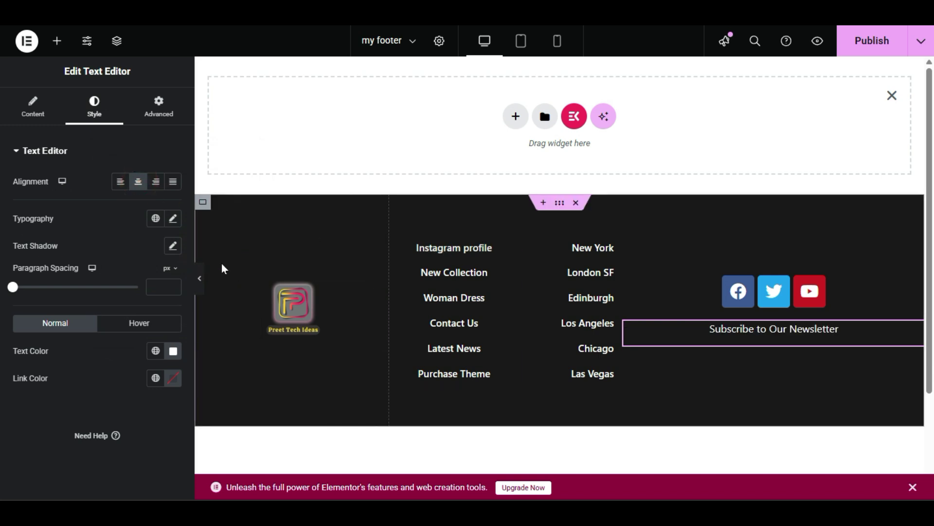
{"action": "left_click", "coordinate": [201, 285]}
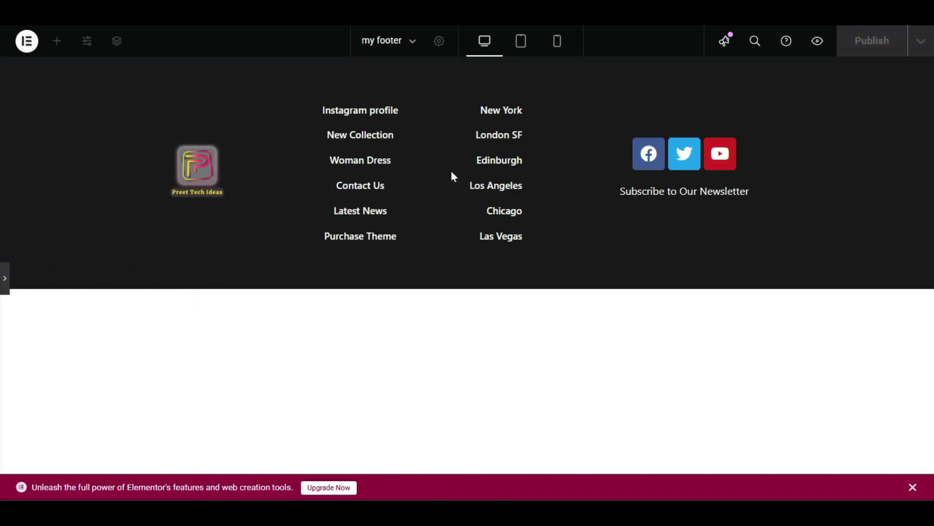
{"action": "left_click", "coordinate": [5, 278]}
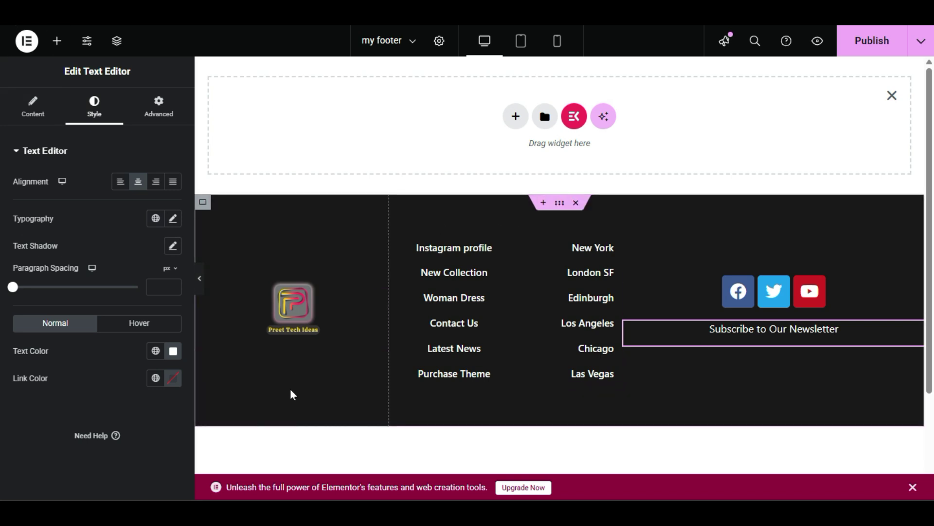
Preview the footer, clear the outer footer container's minimum height, and set its boxed content width to 1220 px.
{"action": "left_click", "coordinate": [200, 281]}
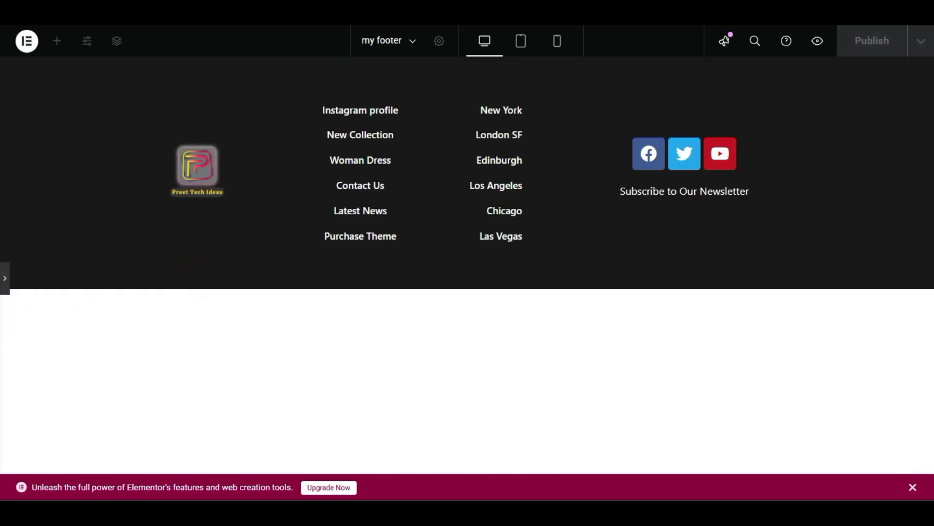
{"action": "left_click", "coordinate": [5, 279]}
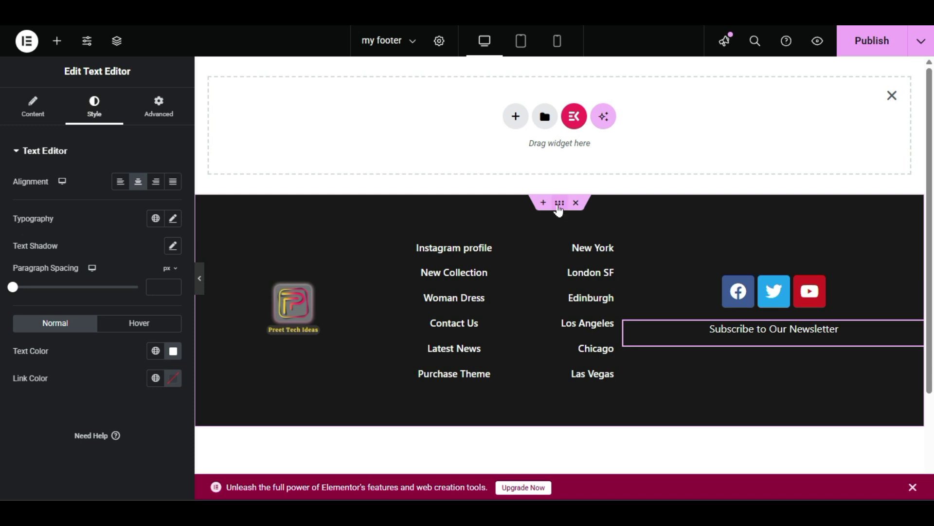
{"action": "left_click", "coordinate": [559, 204]}
{"action": "left_click", "coordinate": [560, 205]}
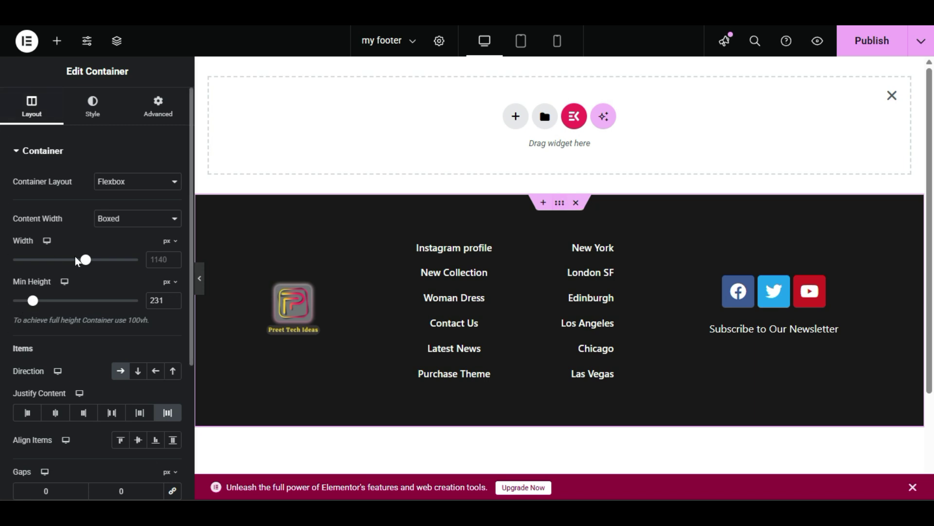
{"action": "mouse_move", "coordinate": [32, 300]}
{"action": "left_mouse_down"}
{"action": "mouse_move", "coordinate": [16, 304]}
{"action": "mouse_move", "coordinate": [56, 302]}
{"action": "mouse_move", "coordinate": [14, 302]}
{"action": "left_mouse_up"}
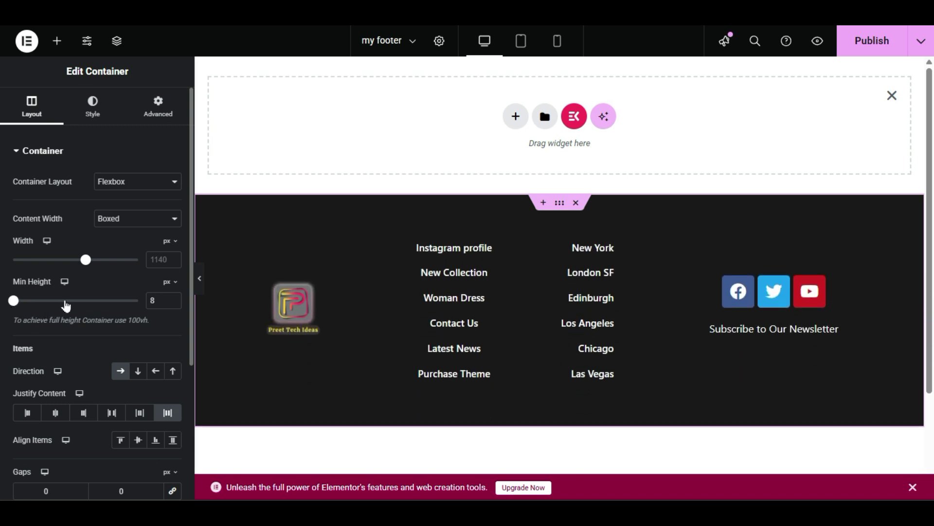
{"action": "left_click", "coordinate": [153, 300]}
{"action": "key", "text": "BackSpace"}
{"action": "mouse_move", "coordinate": [84, 266]}
{"action": "left_mouse_down"}
{"action": "mouse_move", "coordinate": [77, 256]}
{"action": "mouse_move", "coordinate": [139, 259]}
{"action": "mouse_move", "coordinate": [63, 261]}
{"action": "mouse_move", "coordinate": [58, 279]}
{"action": "mouse_move", "coordinate": [93, 277]}
{"action": "left_mouse_up"}
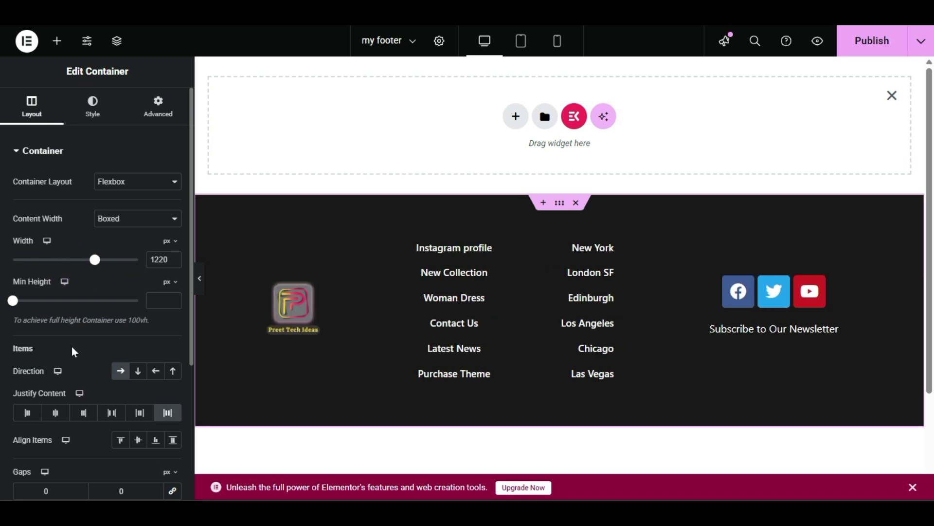
Try centred justification and the vertical and reversed directions on the footer container, and restore Space Evenly with the horizontal row direction.
{"action": "scroll", "coordinate": [73, 351], "scroll_direction": "down", "scroll_amount": 1}
{"action": "left_click", "coordinate": [55, 369]}
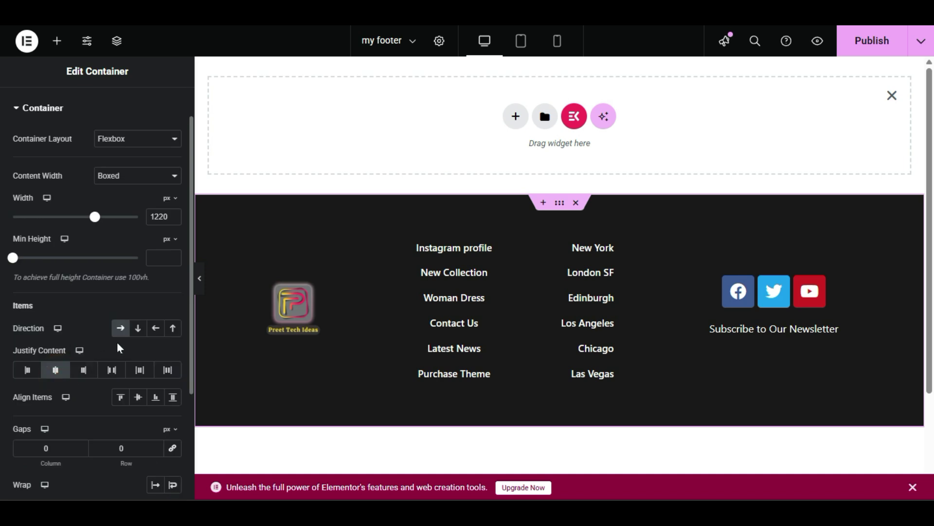
{"action": "left_click", "coordinate": [167, 370]}
{"action": "left_click", "coordinate": [136, 332]}
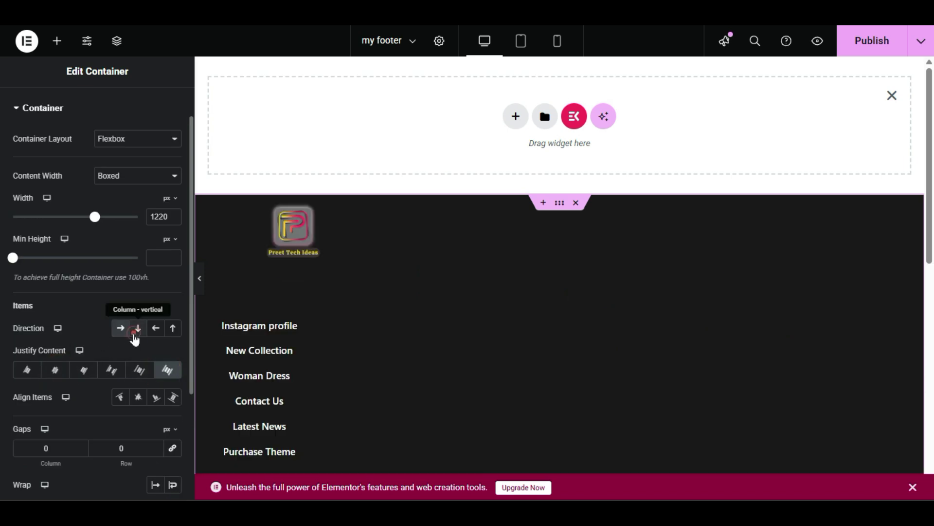
{"action": "left_click", "coordinate": [156, 329]}
{"action": "left_click", "coordinate": [174, 331]}
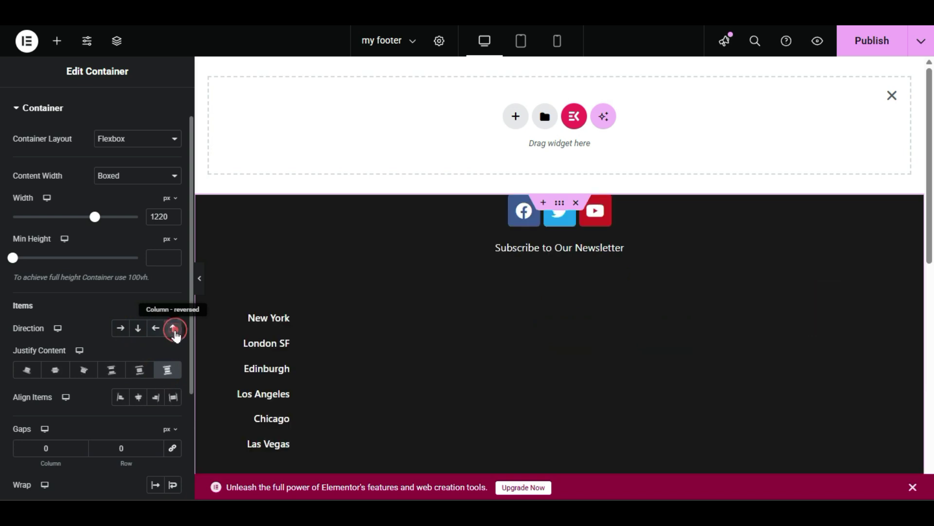
{"action": "left_click", "coordinate": [120, 329]}
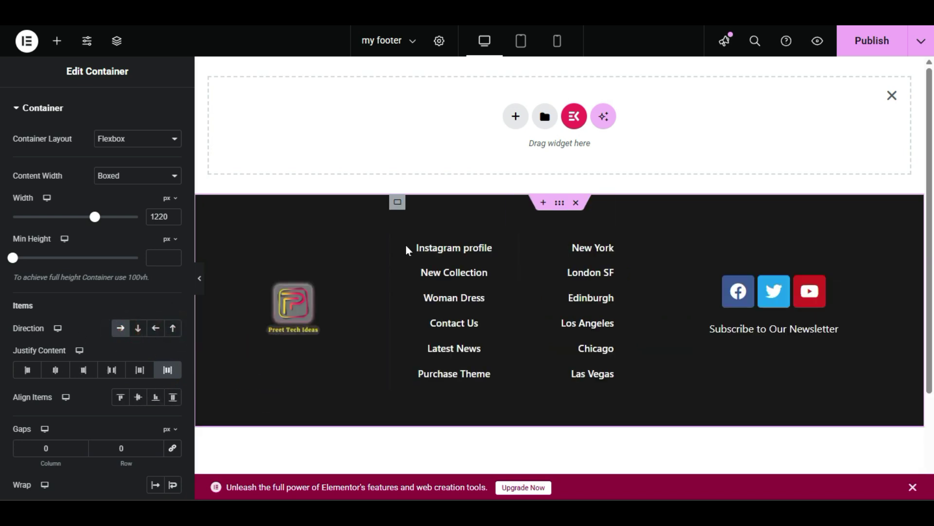
Set the footer container's item alignment to Center and its column gap to 33 px, and preview the footer.
{"action": "left_click", "coordinate": [138, 397]}
{"action": "scroll", "coordinate": [83, 398], "scroll_direction": "down", "scroll_amount": 3}
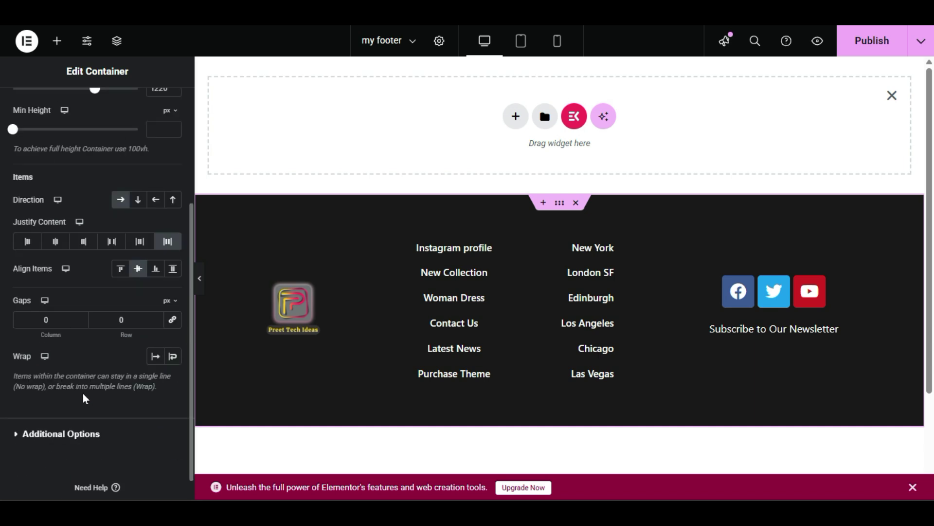
{"action": "double_click", "coordinate": [47, 319]}
{"action": "type", "text": "22"}
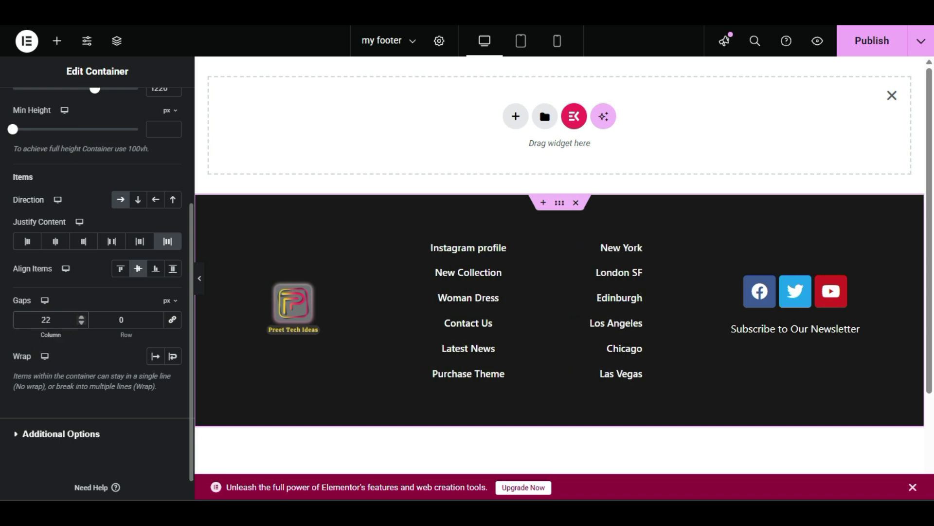
{"action": "double_click", "coordinate": [46, 319]}
{"action": "type", "text": "33"}
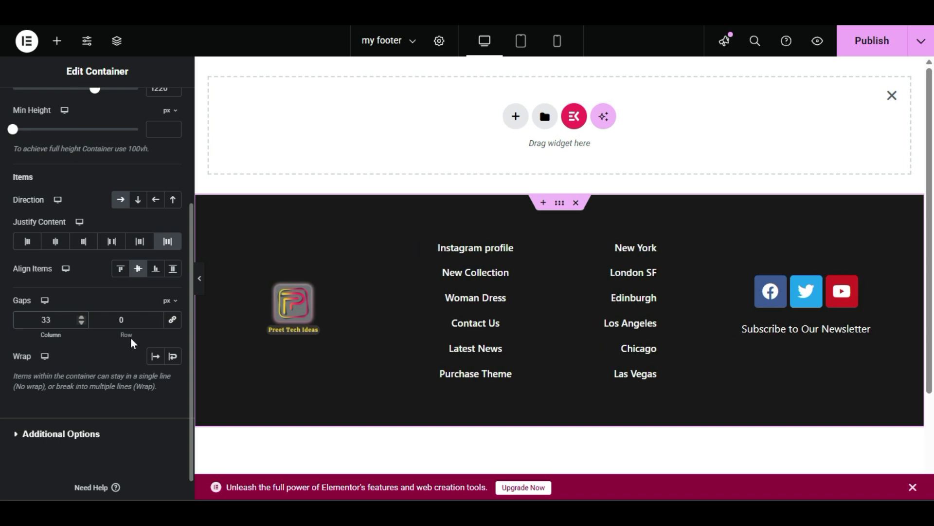
{"action": "left_click", "coordinate": [200, 282]}
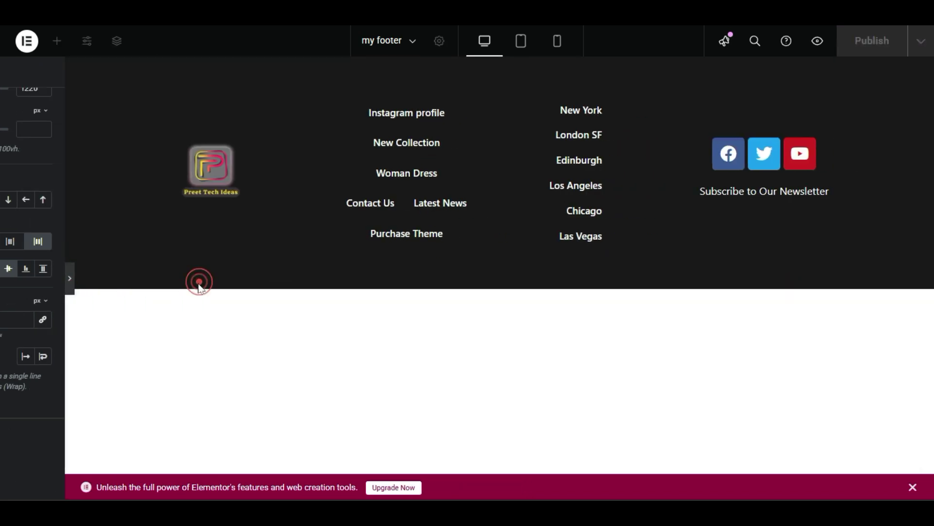